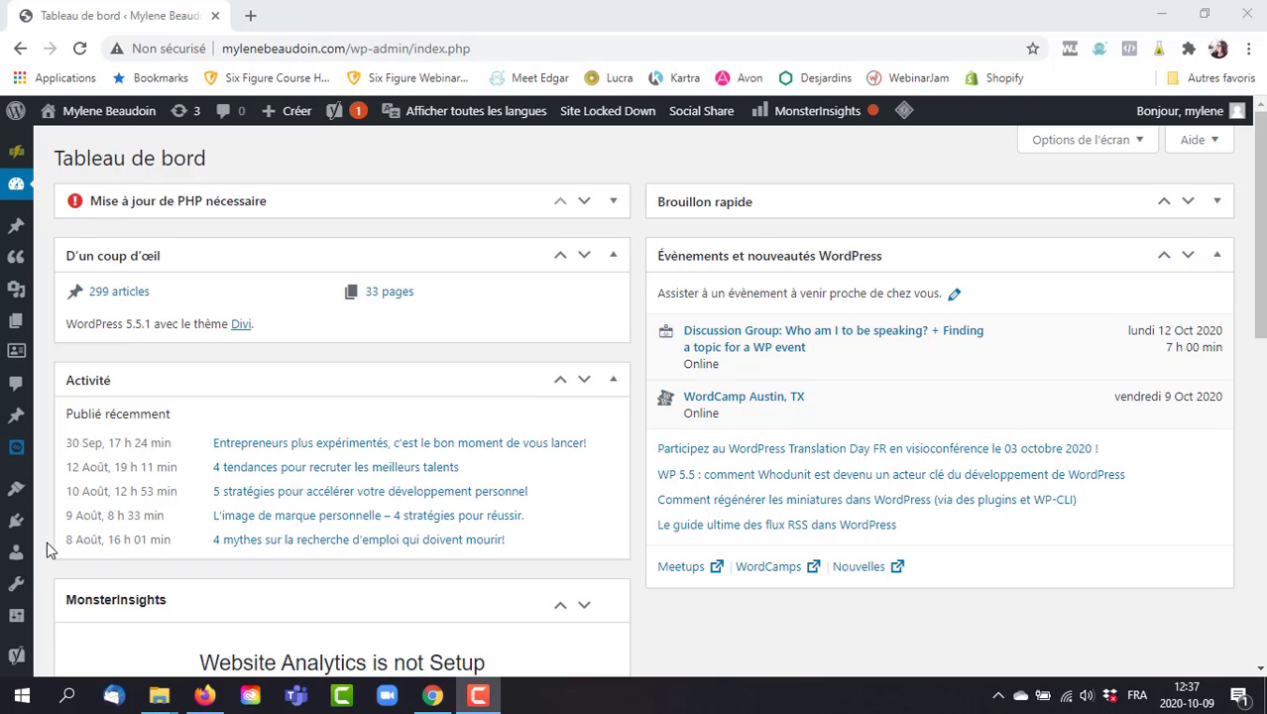
Go to Apparence > Thèmes to see the 7 installed themes, with Divi active.
{"action": "mouse_move", "coordinate": [15, 490]}
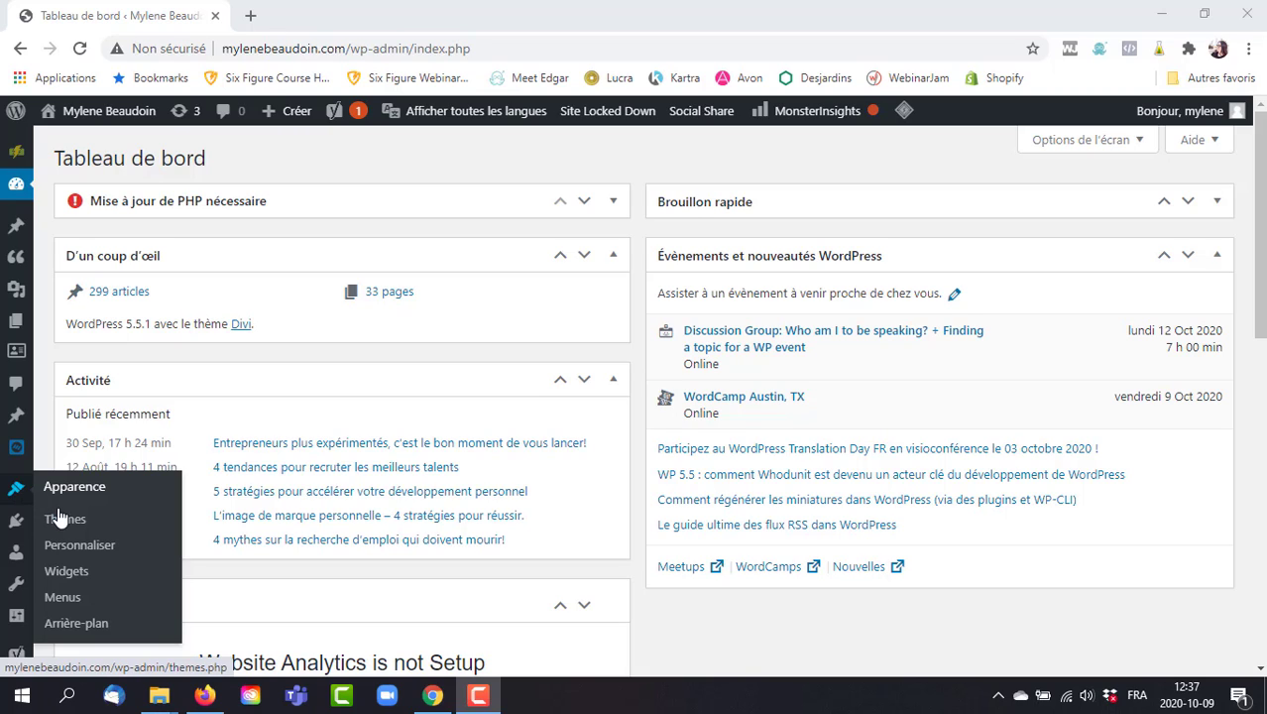
{"action": "left_click", "coordinate": [87, 521]}
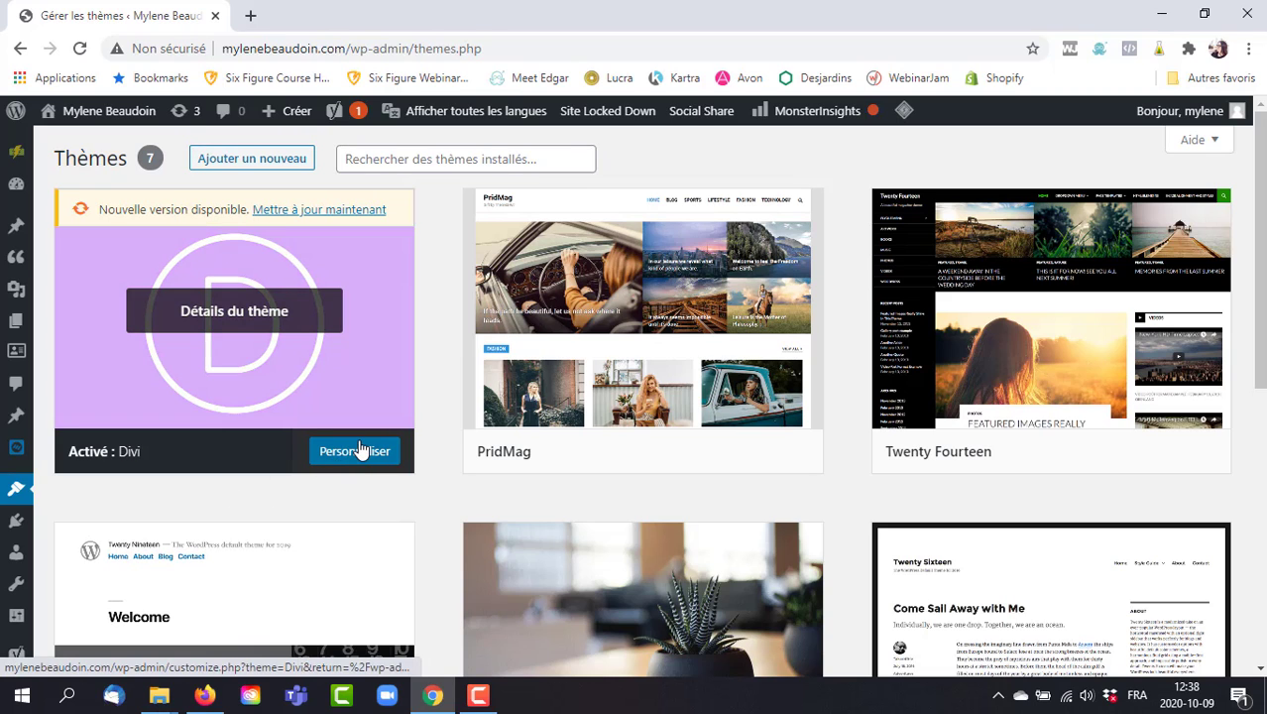
Launch the Divi customizer and go to Paramètres Généraux > Identité du site.
{"action": "mouse_move", "coordinate": [16, 487]}
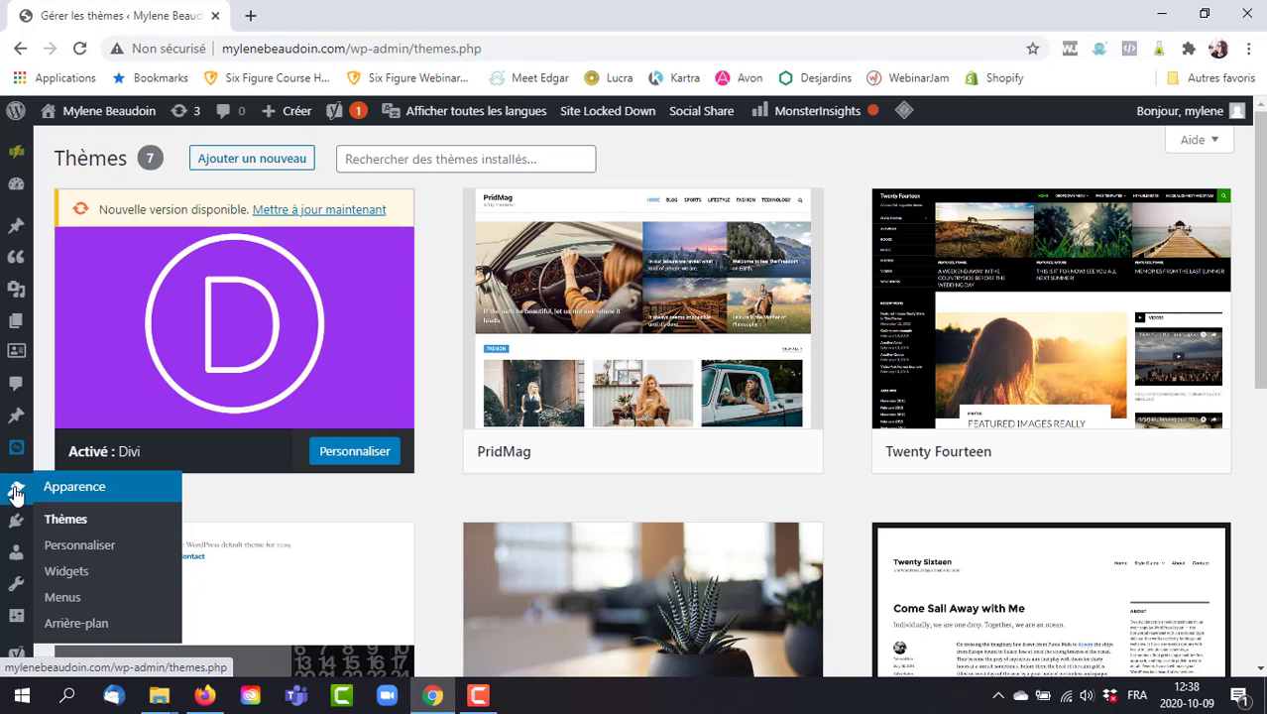
{"action": "left_click", "coordinate": [85, 552]}
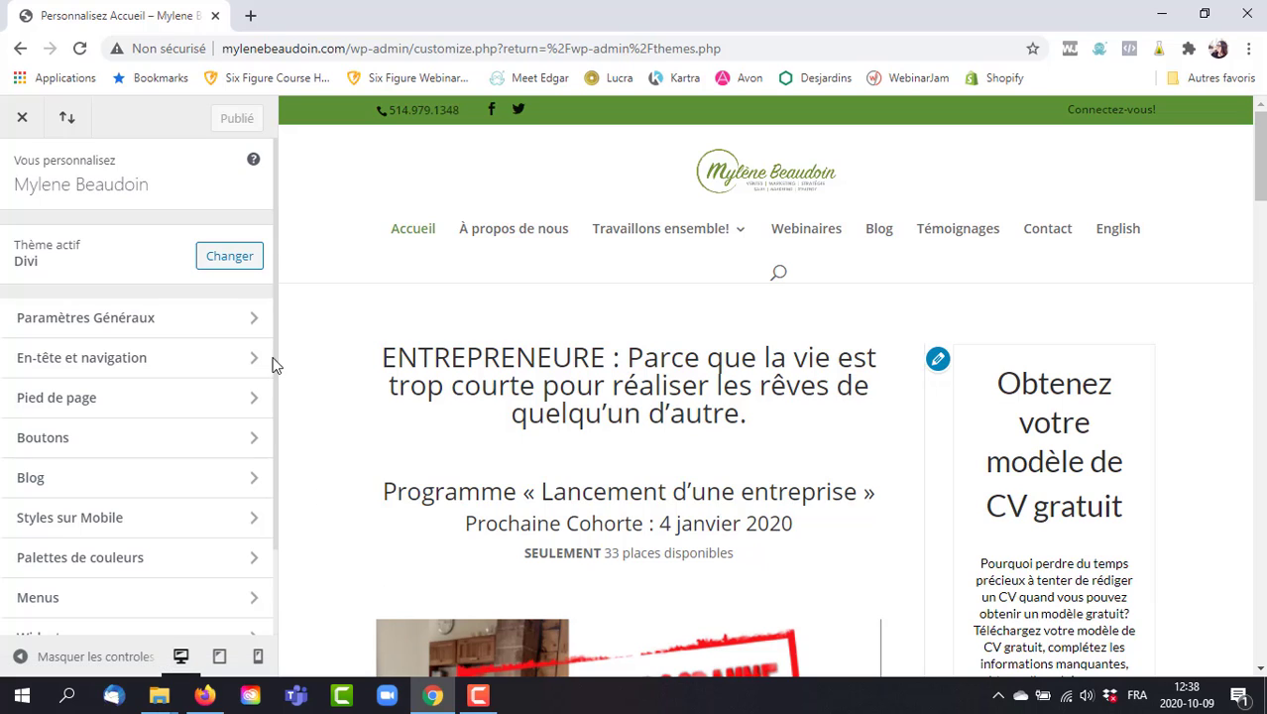
{"action": "left_click", "coordinate": [255, 309]}
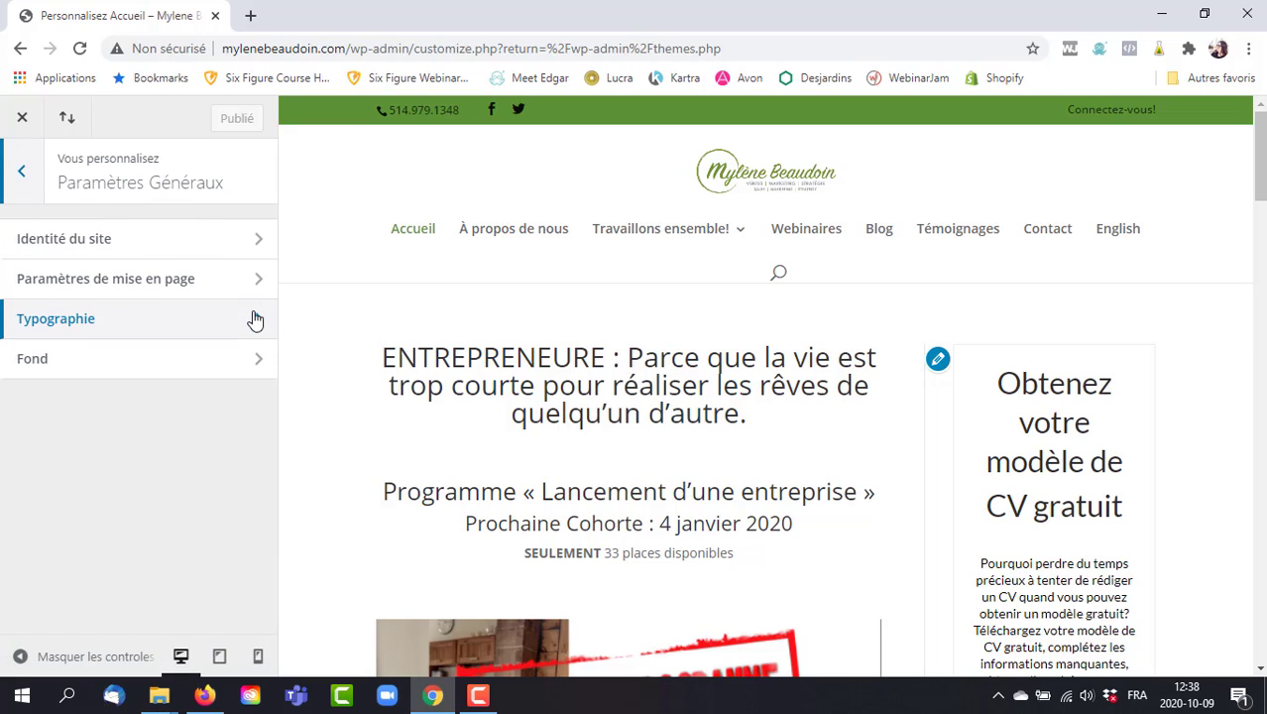
{"action": "left_click", "coordinate": [227, 239]}
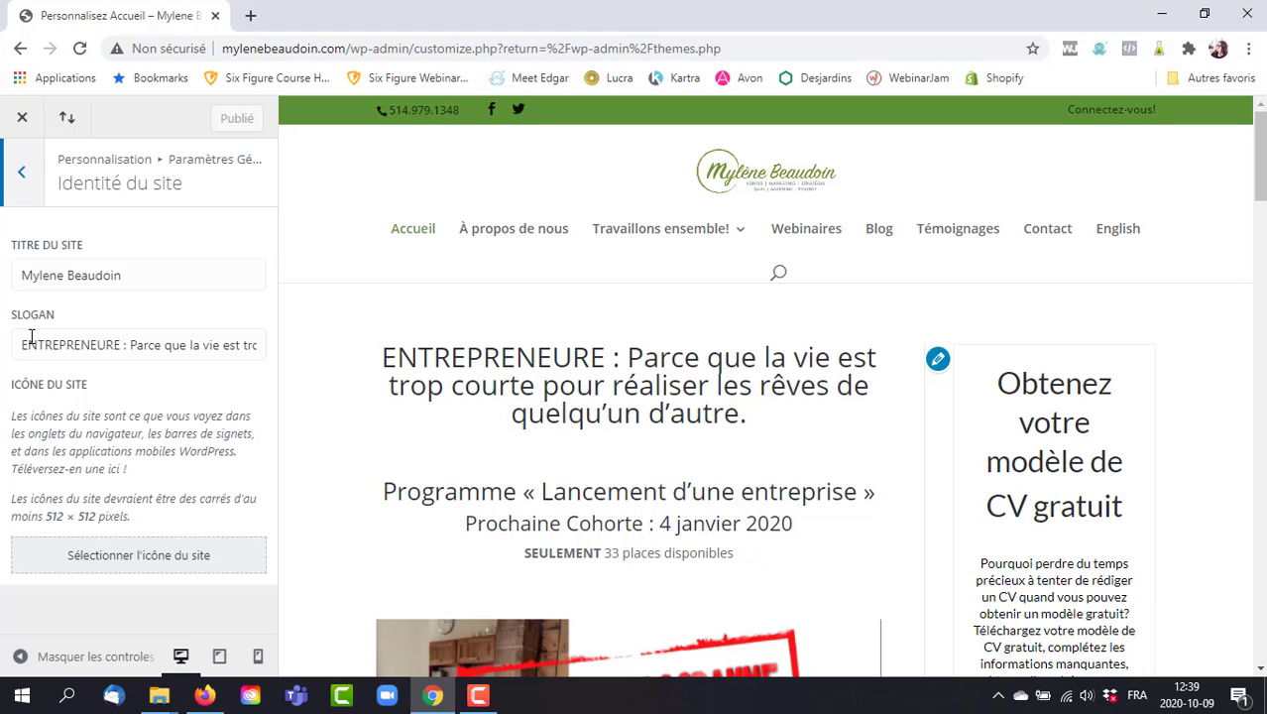
Select the site slogan text, then bring up the site icon image picker.
{"action": "left_click", "coordinate": [258, 345]}
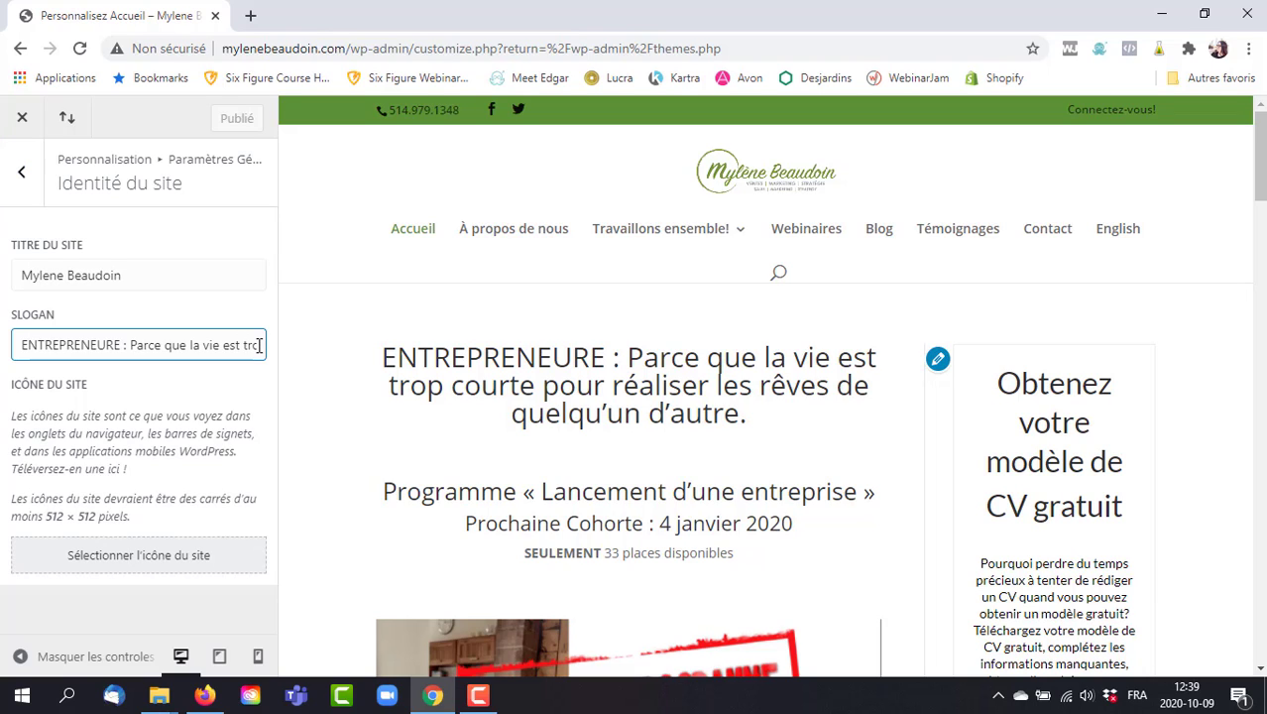
{"action": "double_click", "coordinate": [250, 343]}
{"action": "left_click_drag", "start_coordinate": [250, 344], "coordinate": [284, 349]}
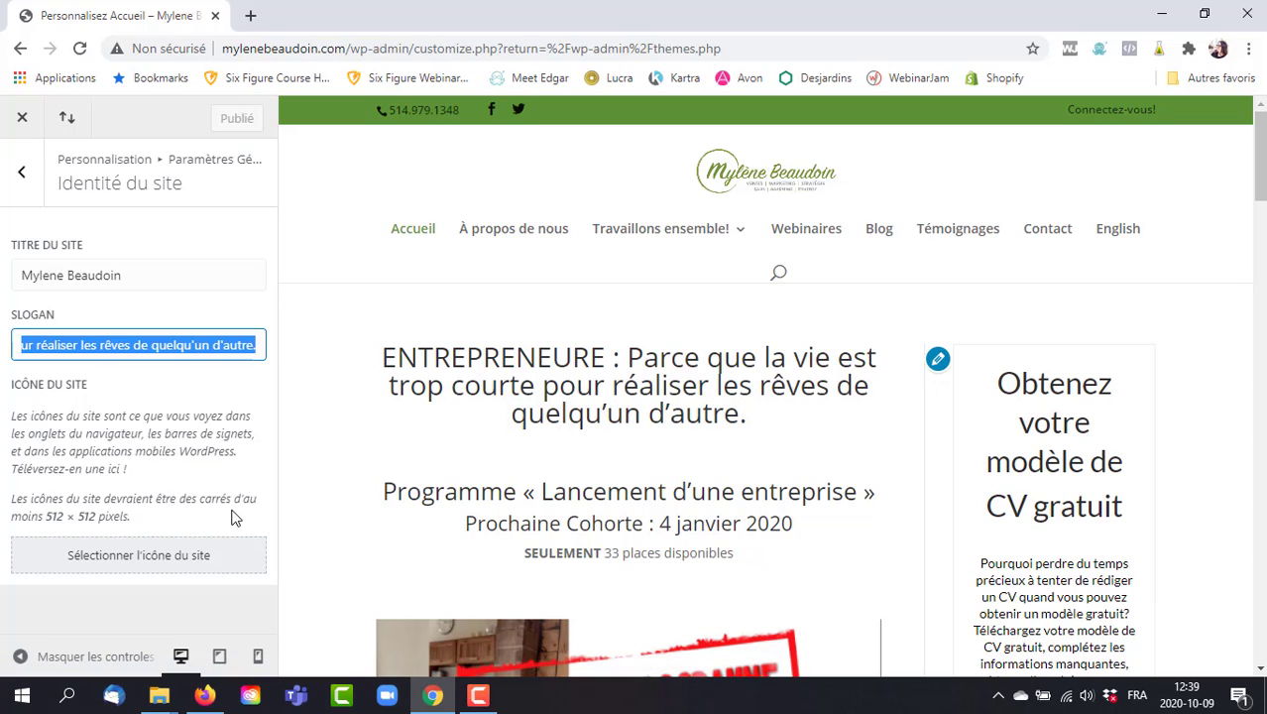
{"action": "left_click", "coordinate": [125, 557]}
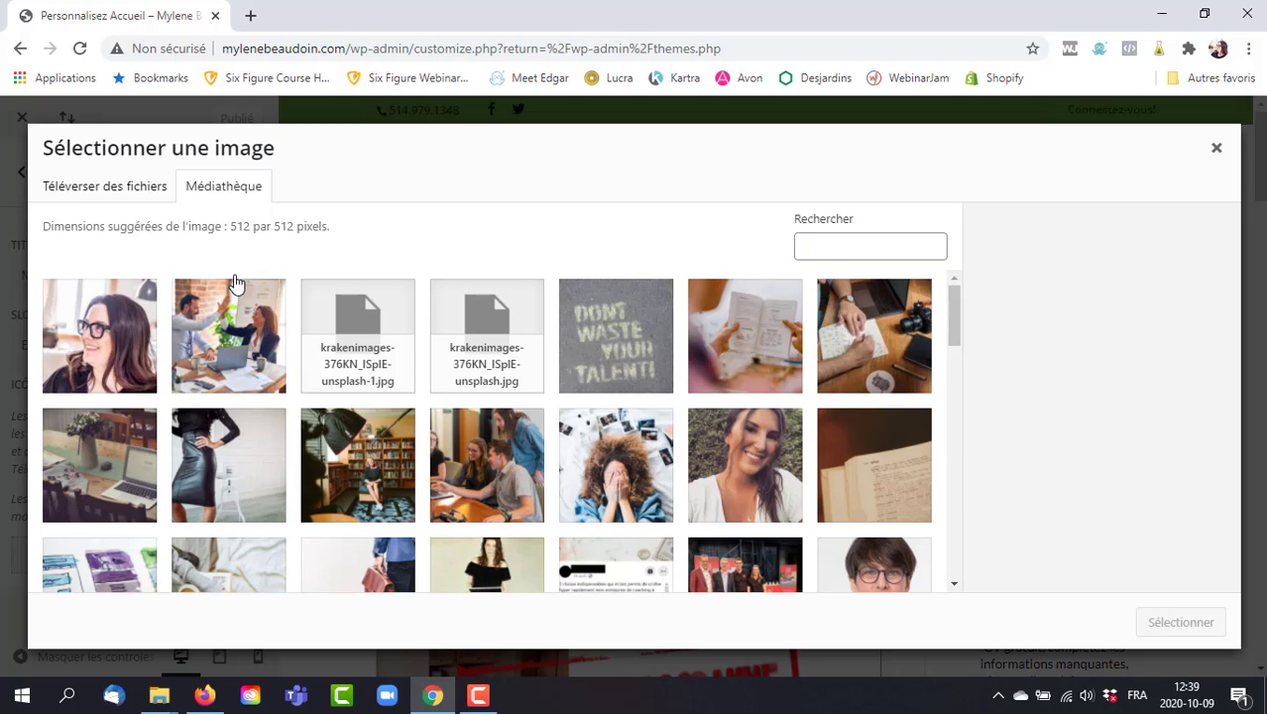
Make a square-cropped portrait of the woman with glasses the site icon and publish it.
{"action": "left_click", "coordinate": [100, 340]}
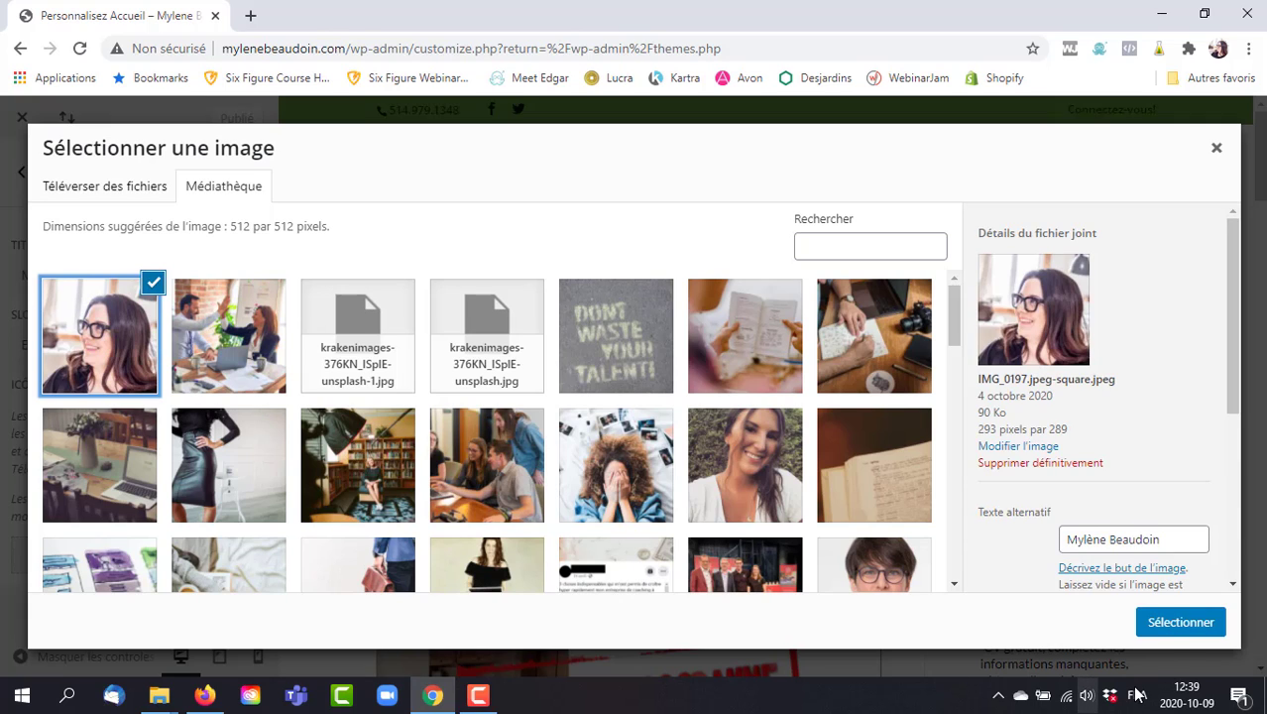
{"action": "left_click", "coordinate": [1194, 620]}
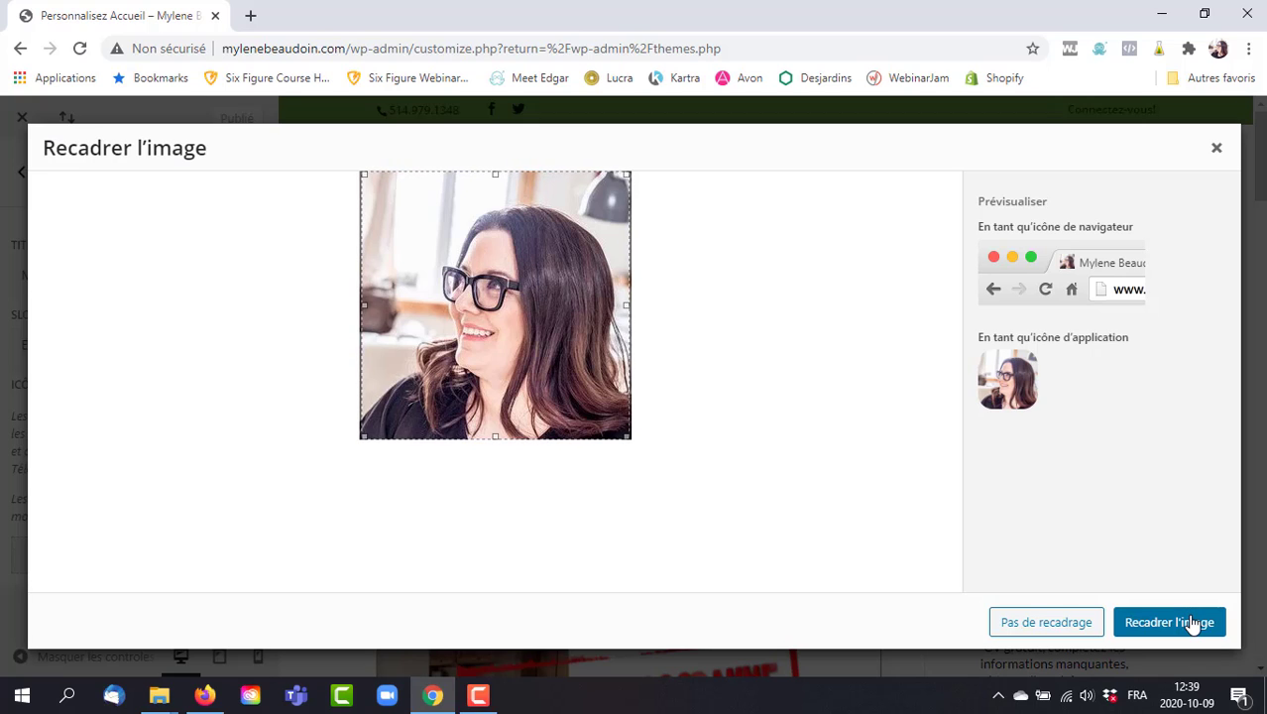
{"action": "left_click", "coordinate": [1192, 622]}
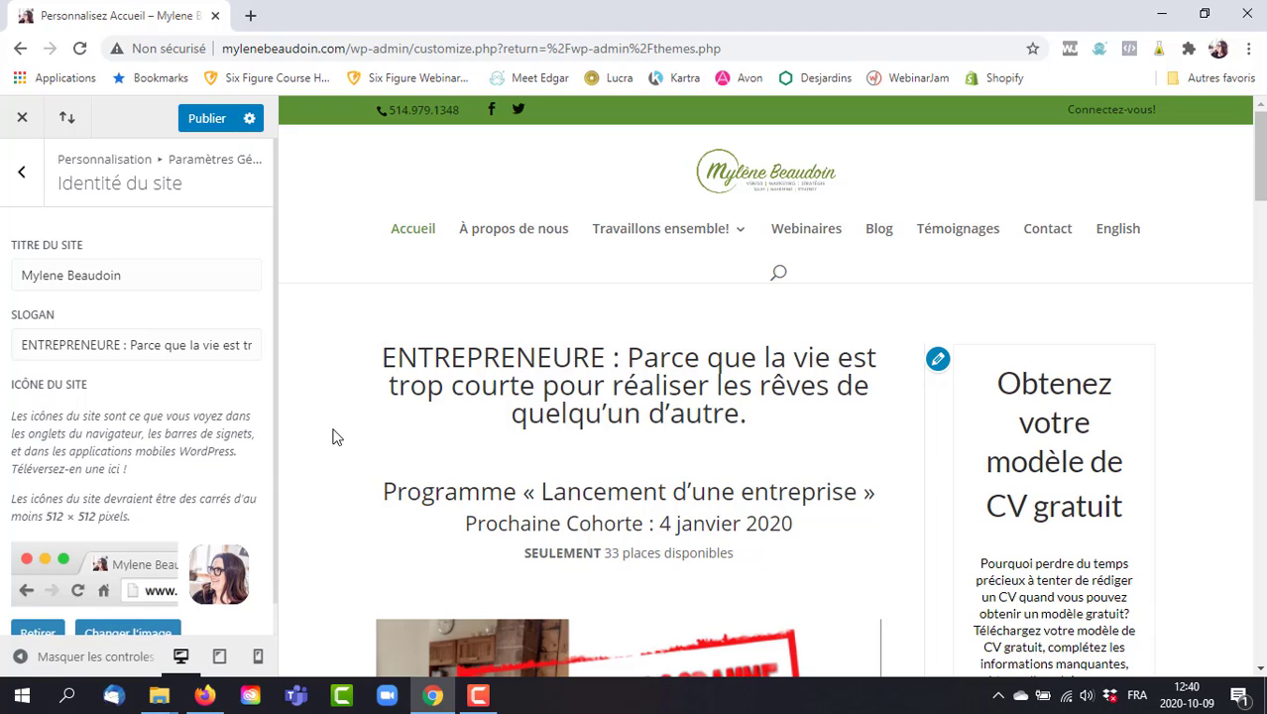
{"action": "left_click", "coordinate": [219, 118]}
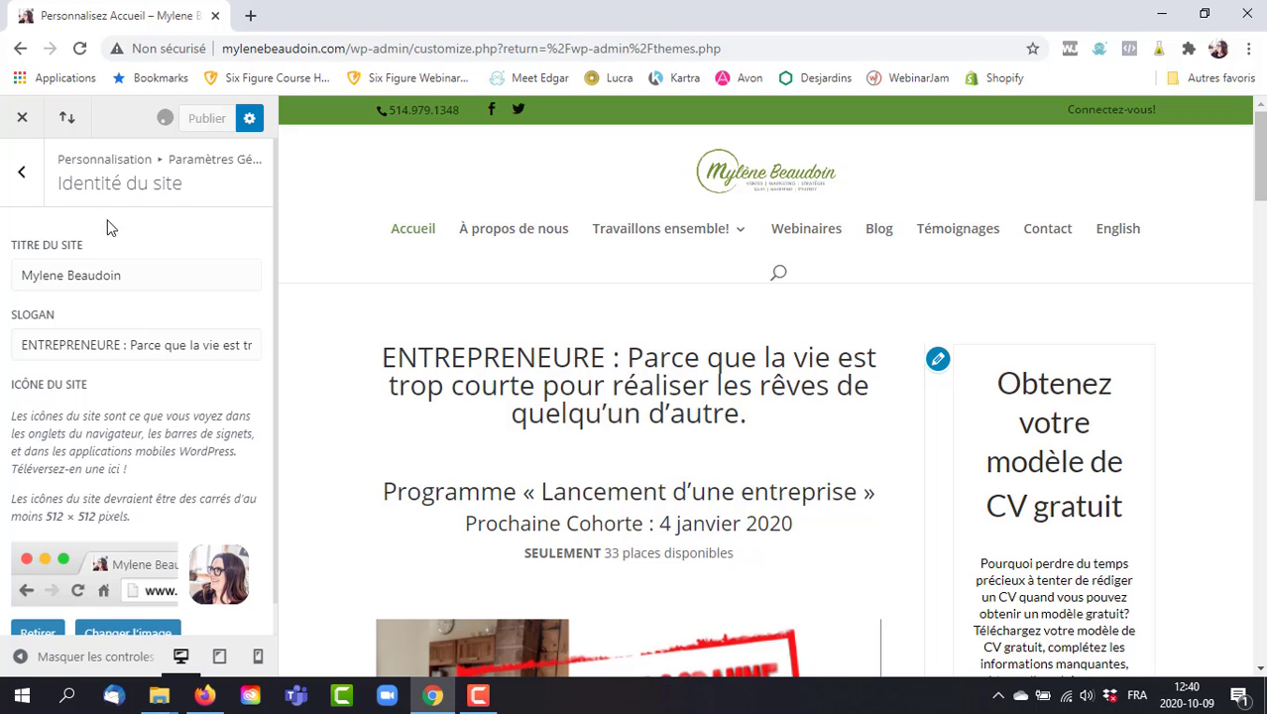
{"action": "left_click", "coordinate": [25, 177]}
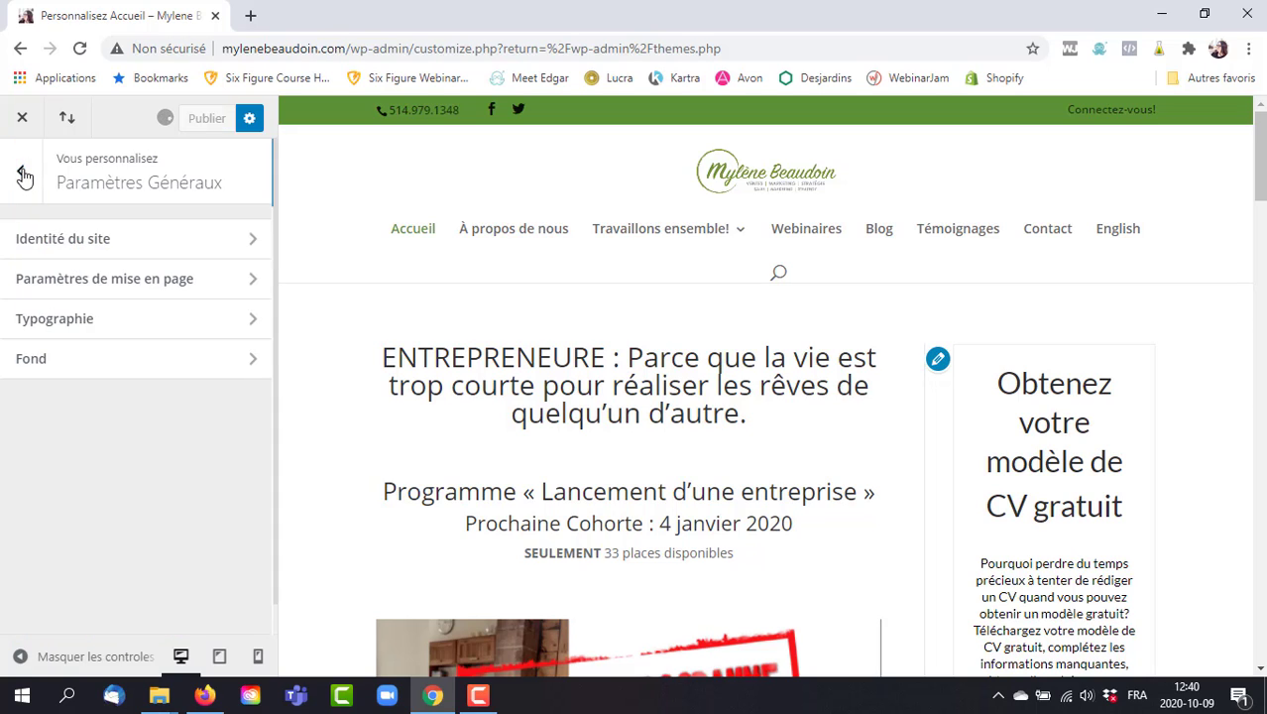
Open Paramètres de mise en page and check the 1080 content width slider.
{"action": "left_click", "coordinate": [219, 289]}
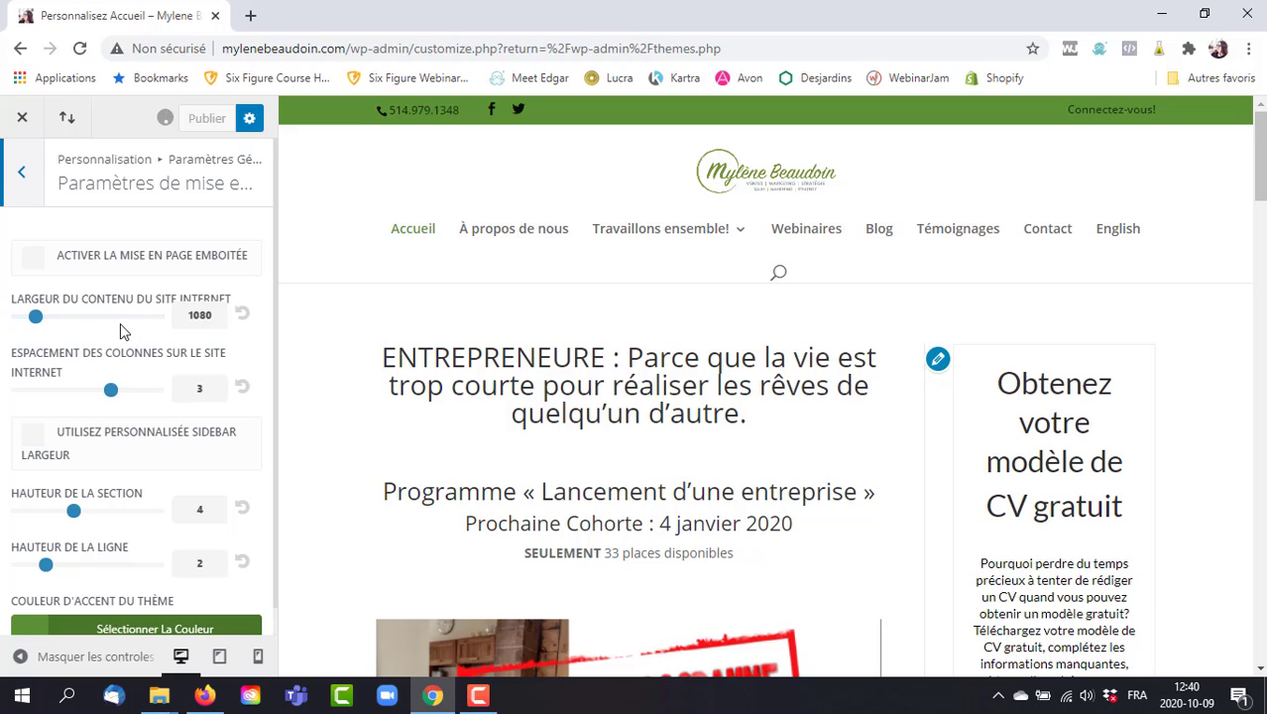
{"action": "left_click", "coordinate": [36, 316]}
{"action": "mouse_move", "coordinate": [36, 316]}
{"action": "left_mouse_down"}
{"action": "mouse_move", "coordinate": [155, 319]}
{"action": "mouse_move", "coordinate": [42, 333]}
{"action": "left_mouse_up"}
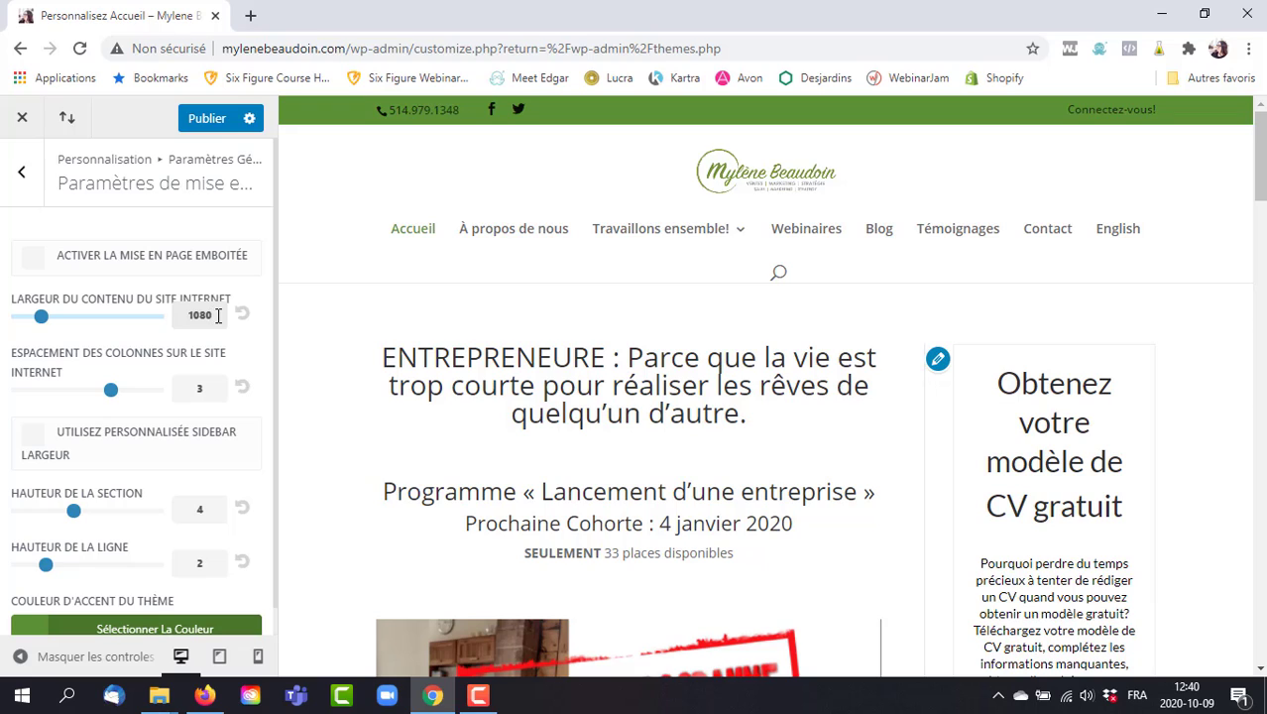
{"action": "left_click_drag", "start_coordinate": [218, 316], "coordinate": [184, 313]}
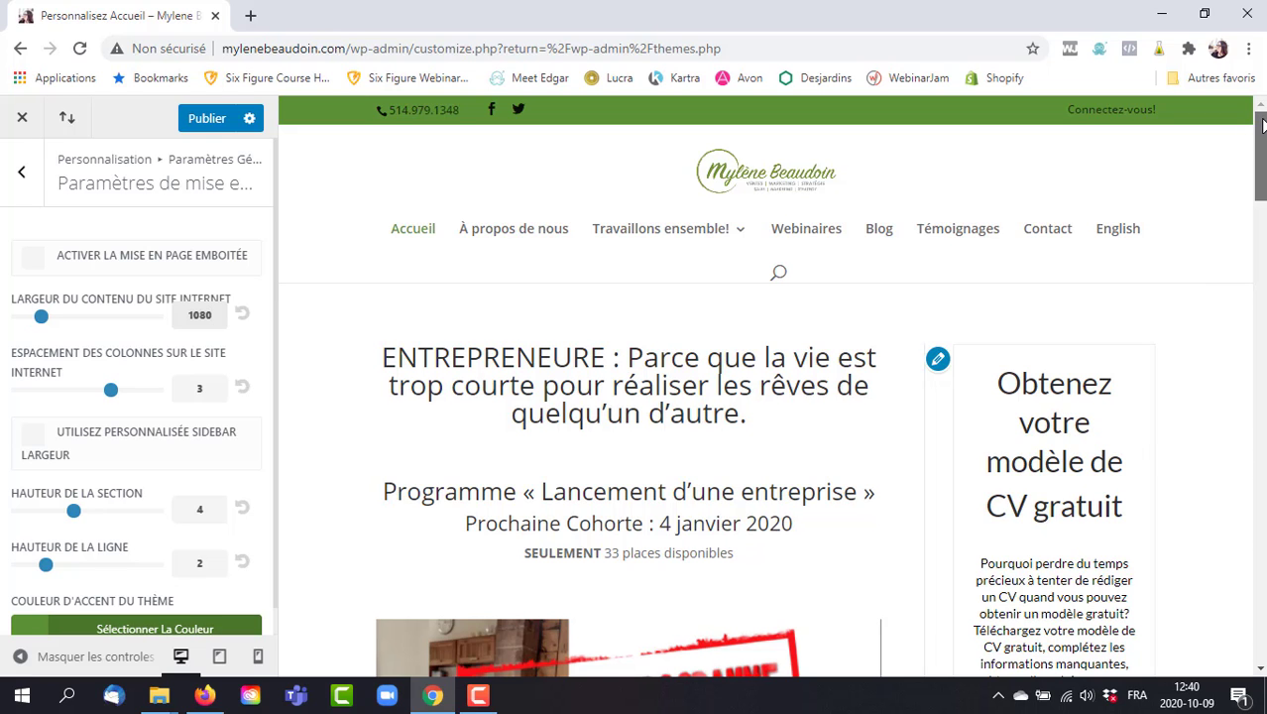
Open the color picker for Couleur d'accent du thème.
{"action": "scroll", "coordinate": [1260, 122], "scroll_direction": "down", "scroll_amount": 2}
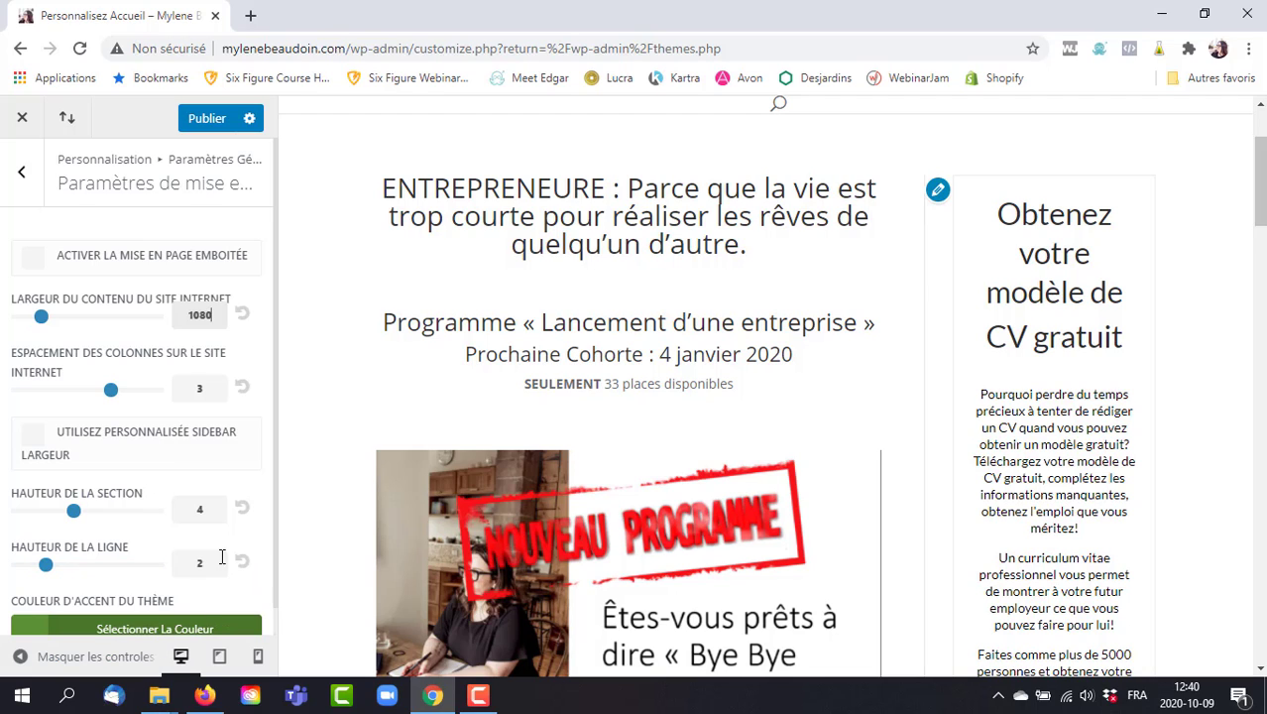
{"action": "scroll", "coordinate": [275, 496], "scroll_direction": "down", "scroll_amount": 1}
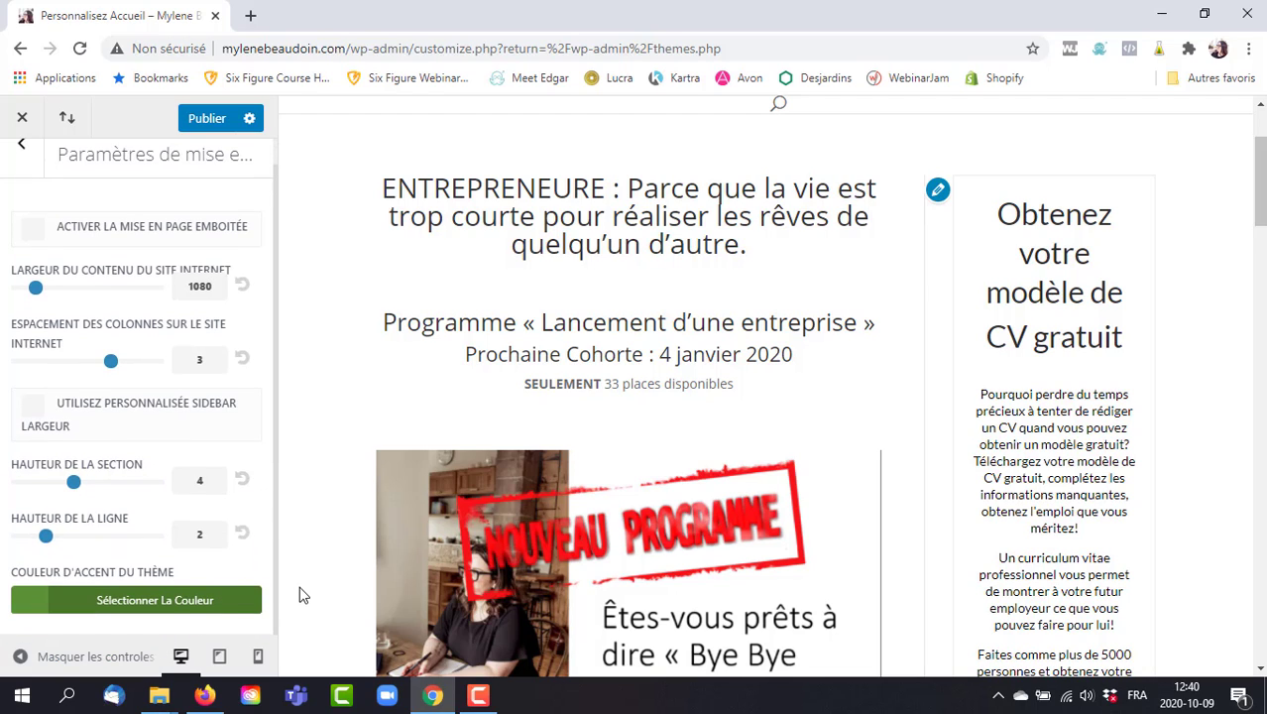
{"action": "left_click", "coordinate": [89, 600]}
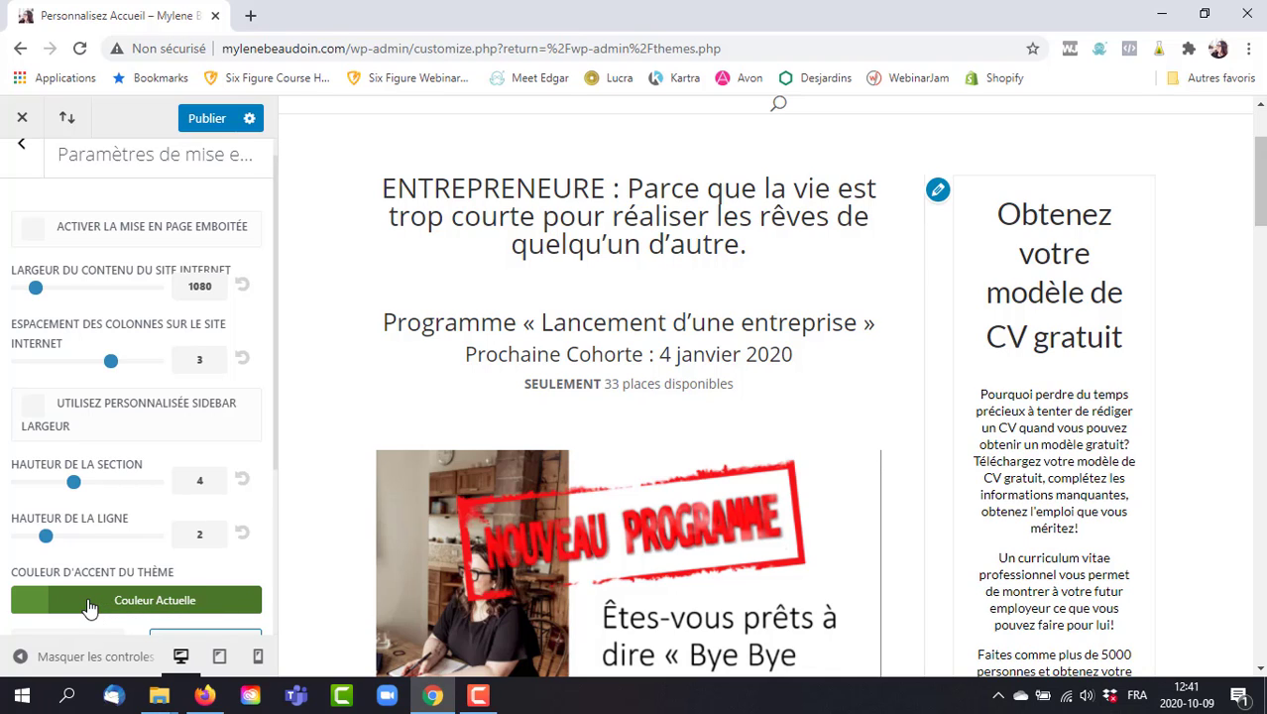
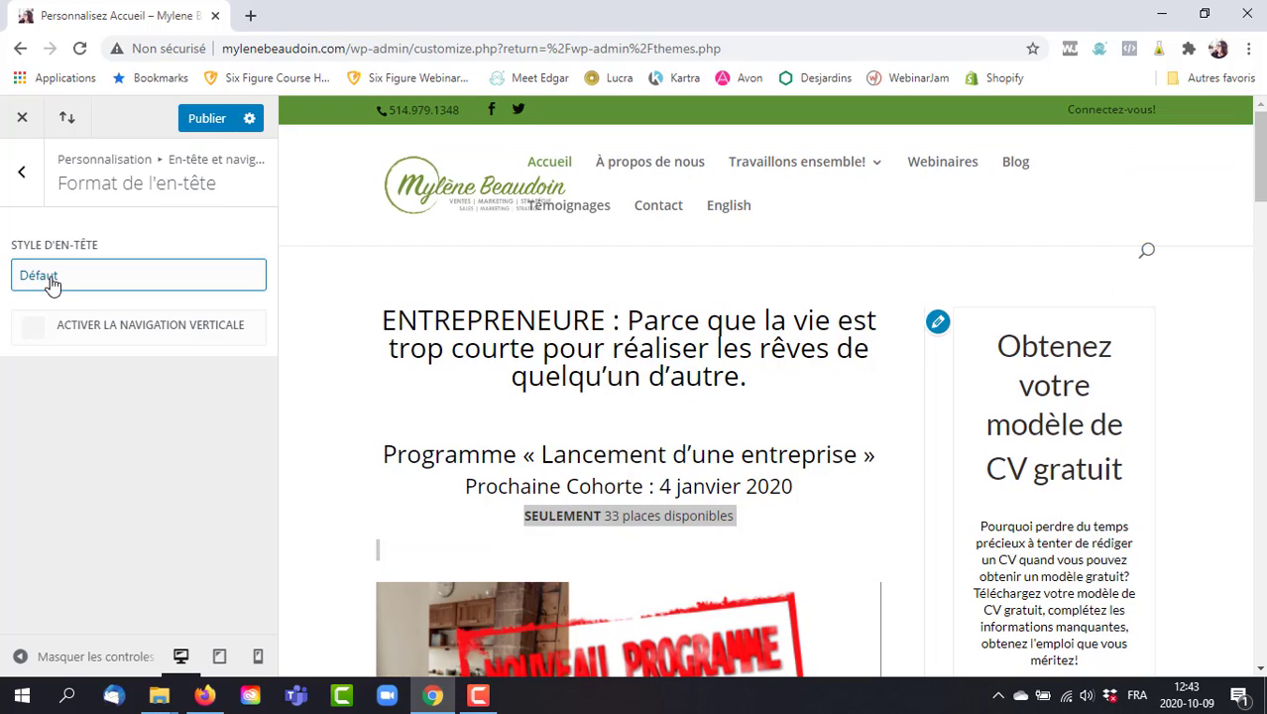
Preview the Logo inline centré and Plein écran header styles, including the full-screen menu.
{"action": "left_click", "coordinate": [53, 284]}
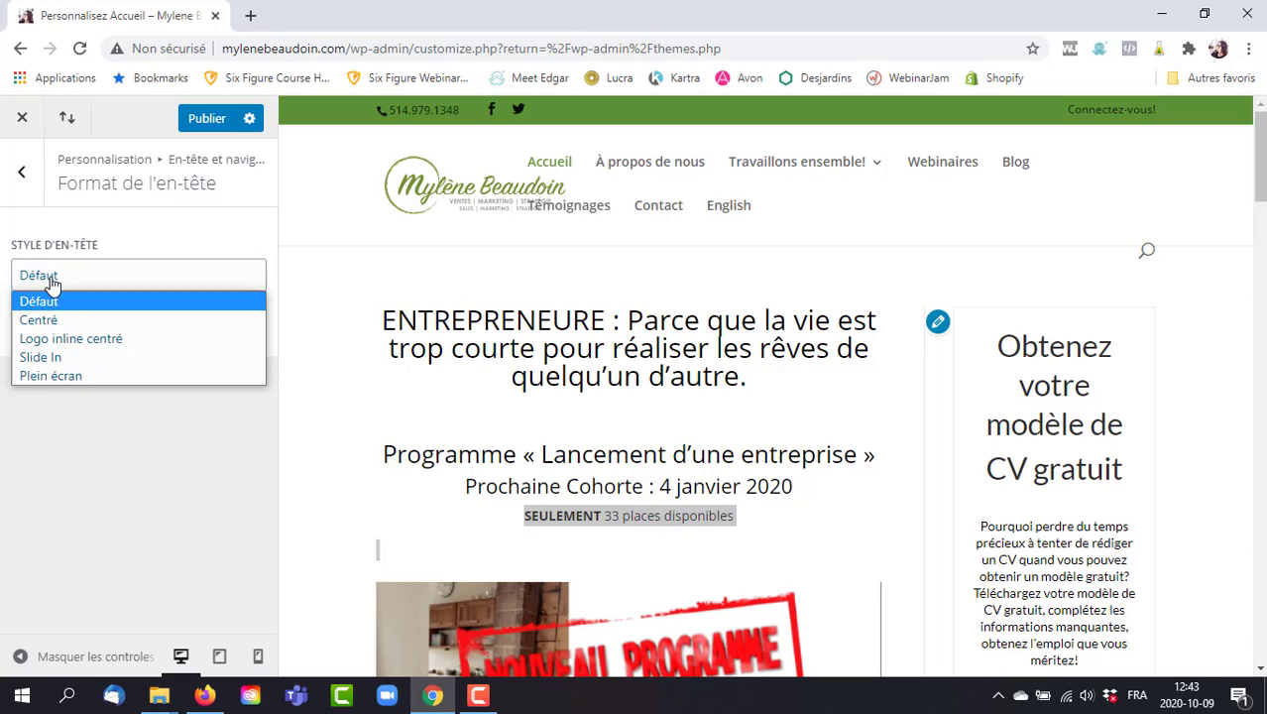
{"action": "left_click", "coordinate": [84, 339]}
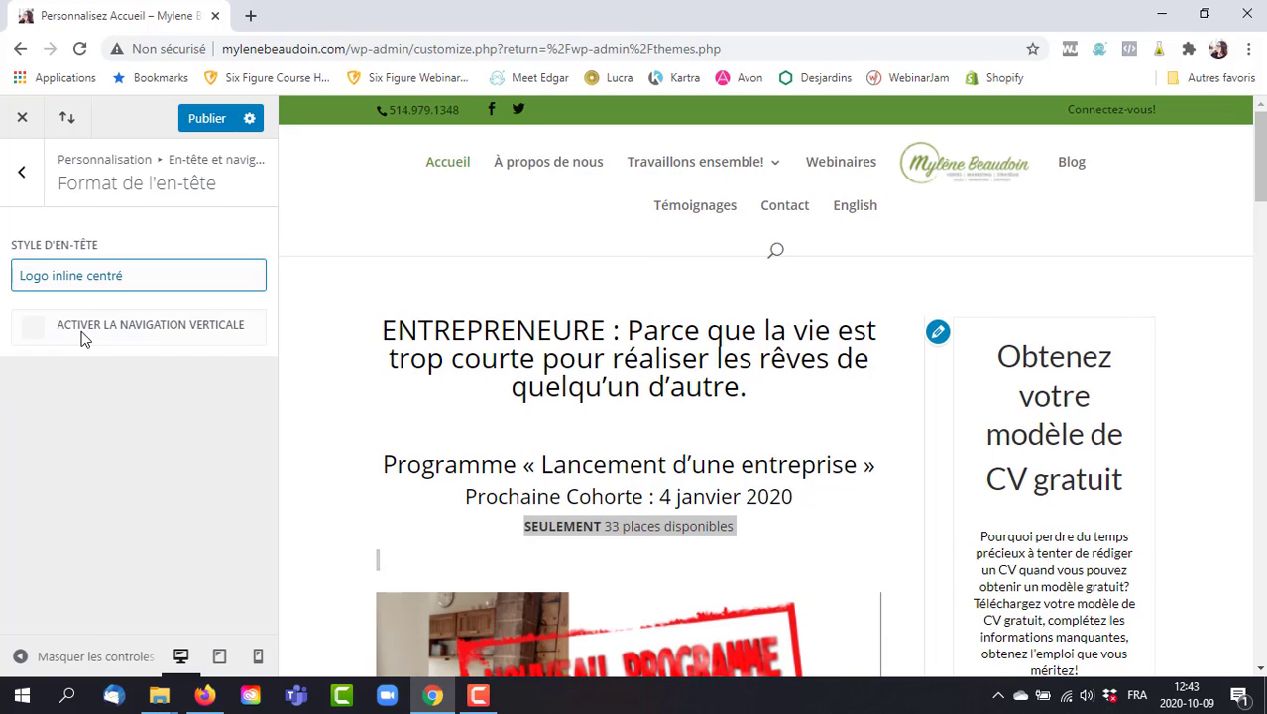
{"action": "left_click", "coordinate": [70, 278]}
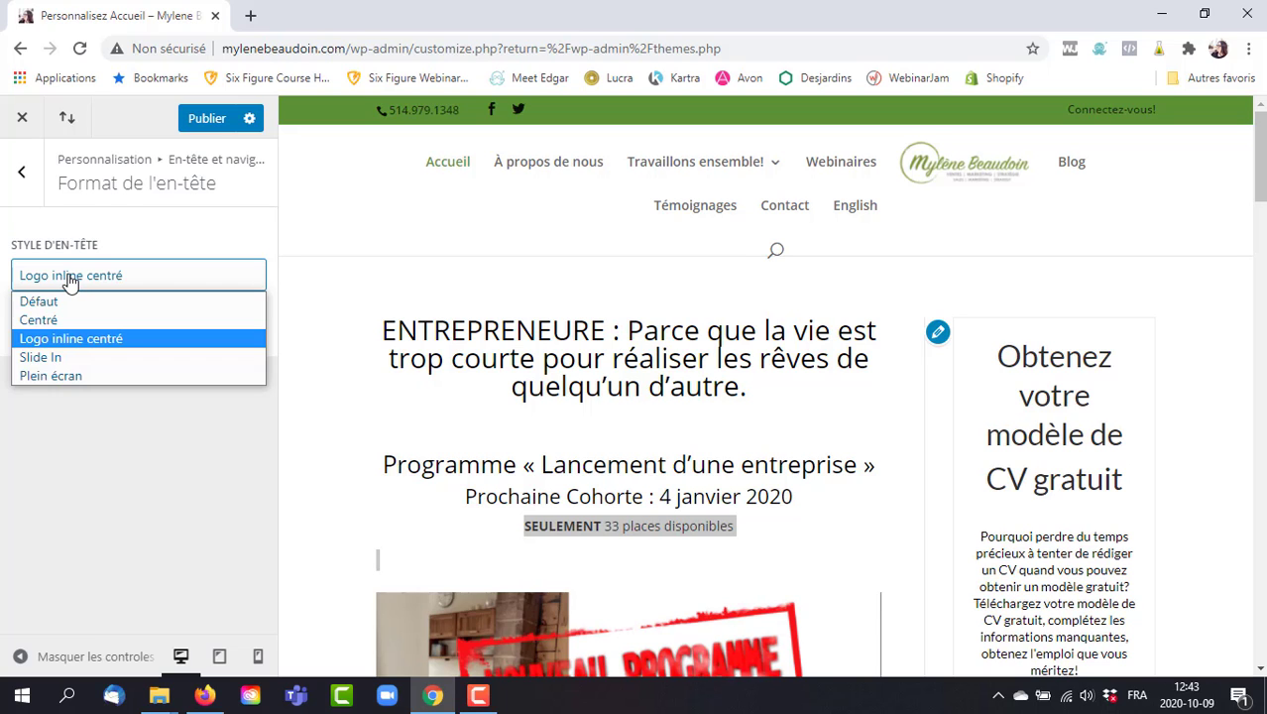
{"action": "left_click", "coordinate": [43, 376]}
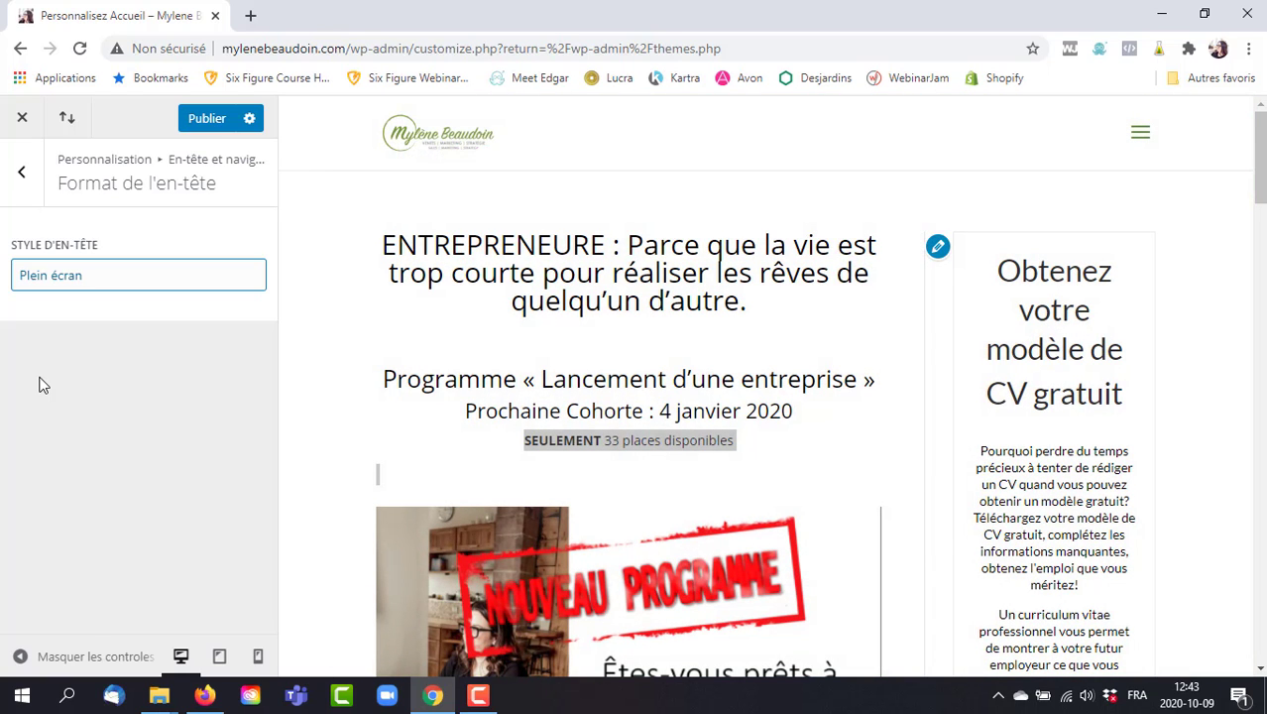
{"action": "left_click", "coordinate": [1139, 139]}
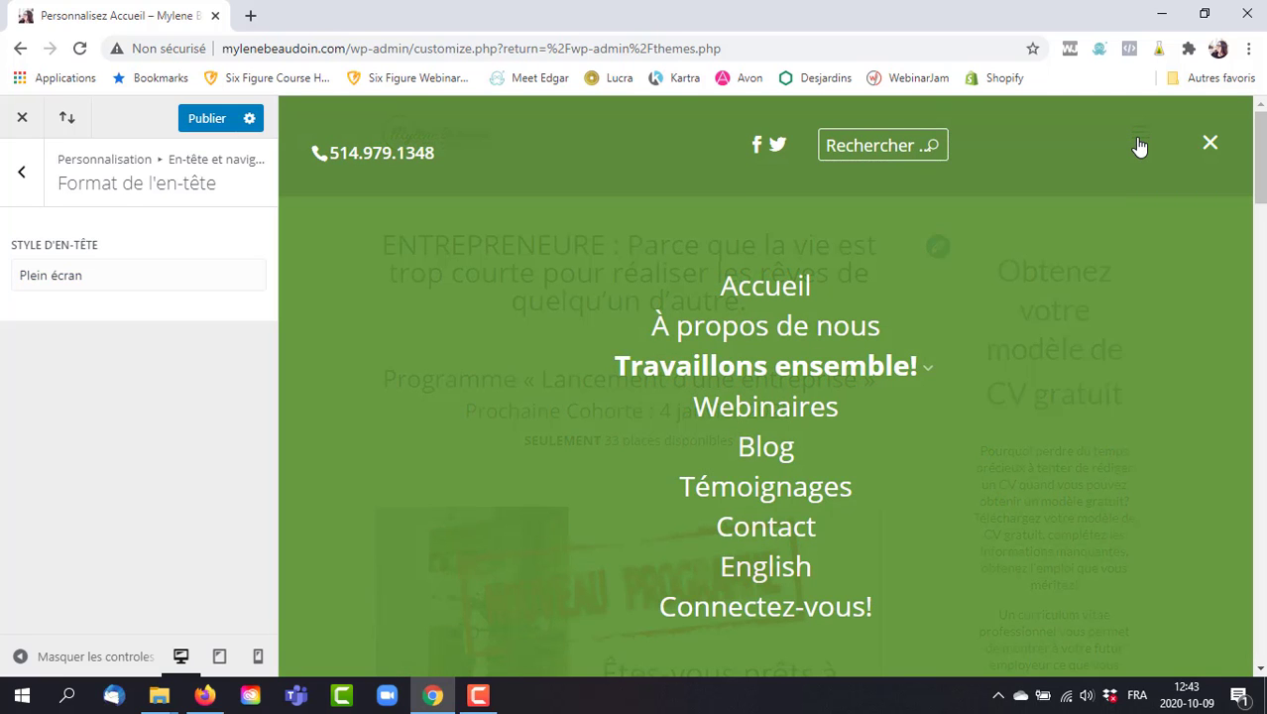
{"action": "left_click", "coordinate": [1206, 145]}
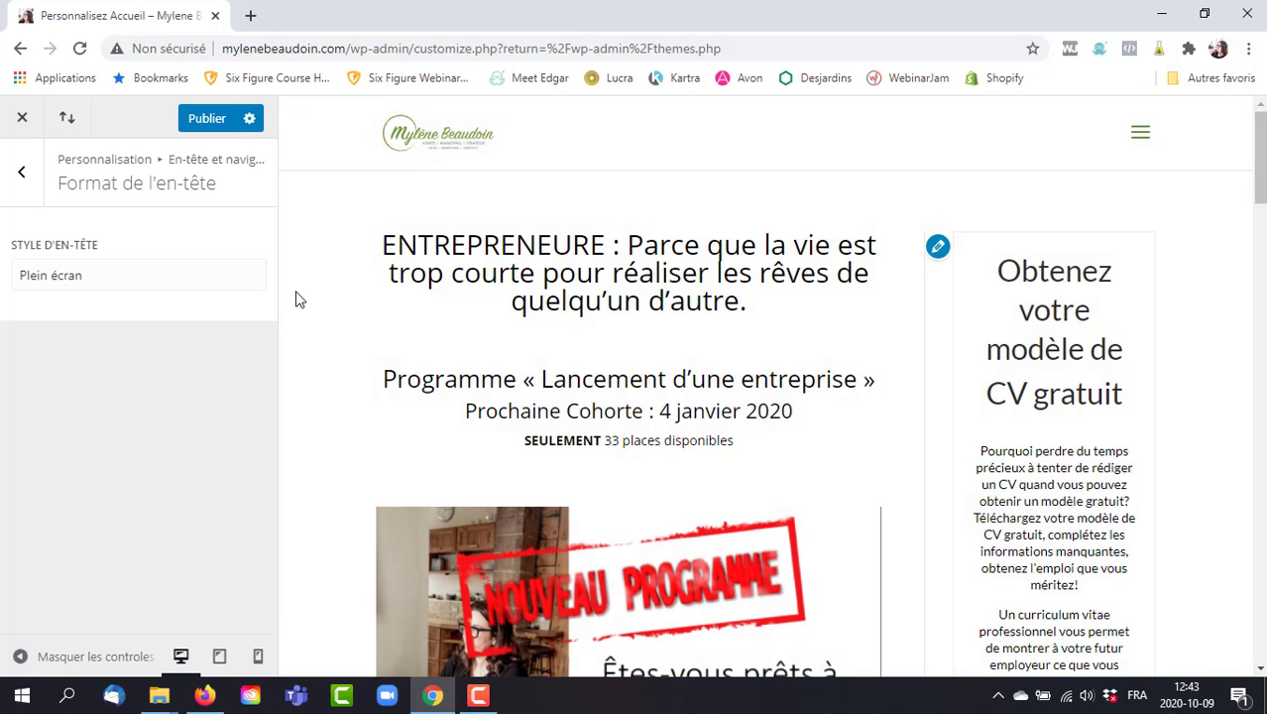
Try the Slide In and Défaut header styles, then settle on Centré.
{"action": "left_click", "coordinate": [101, 277]}
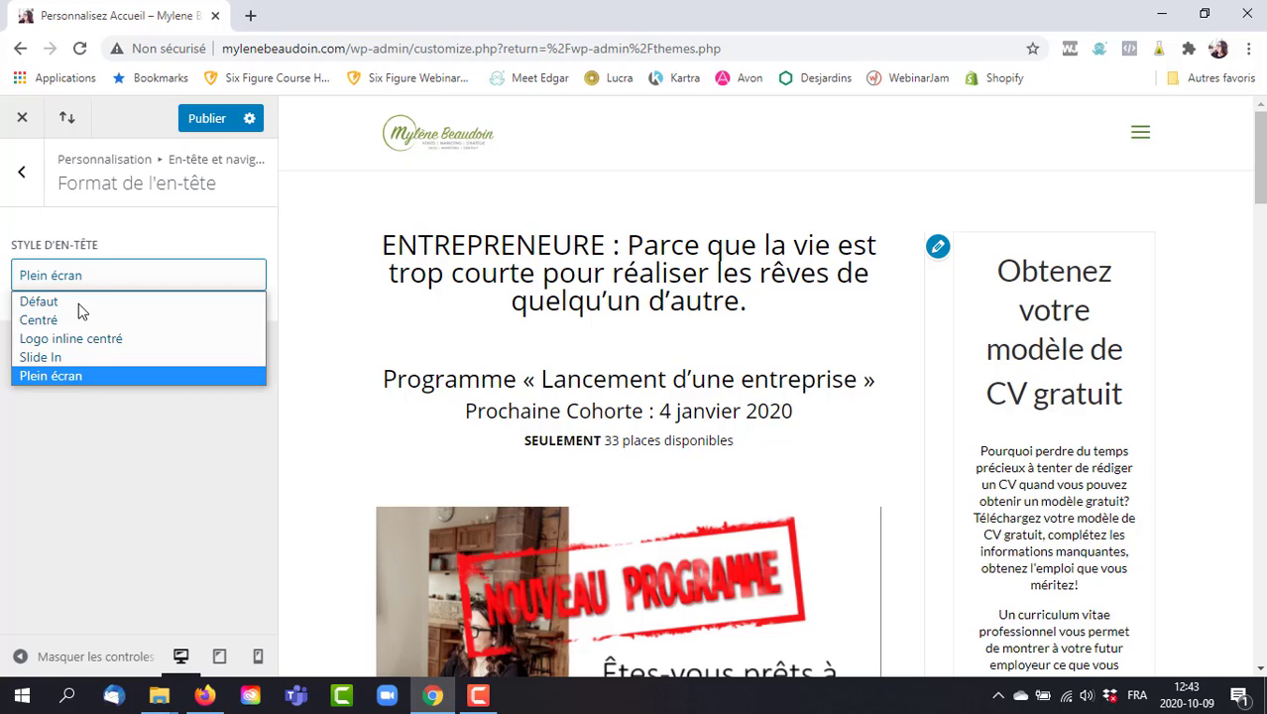
{"action": "left_click", "coordinate": [47, 359]}
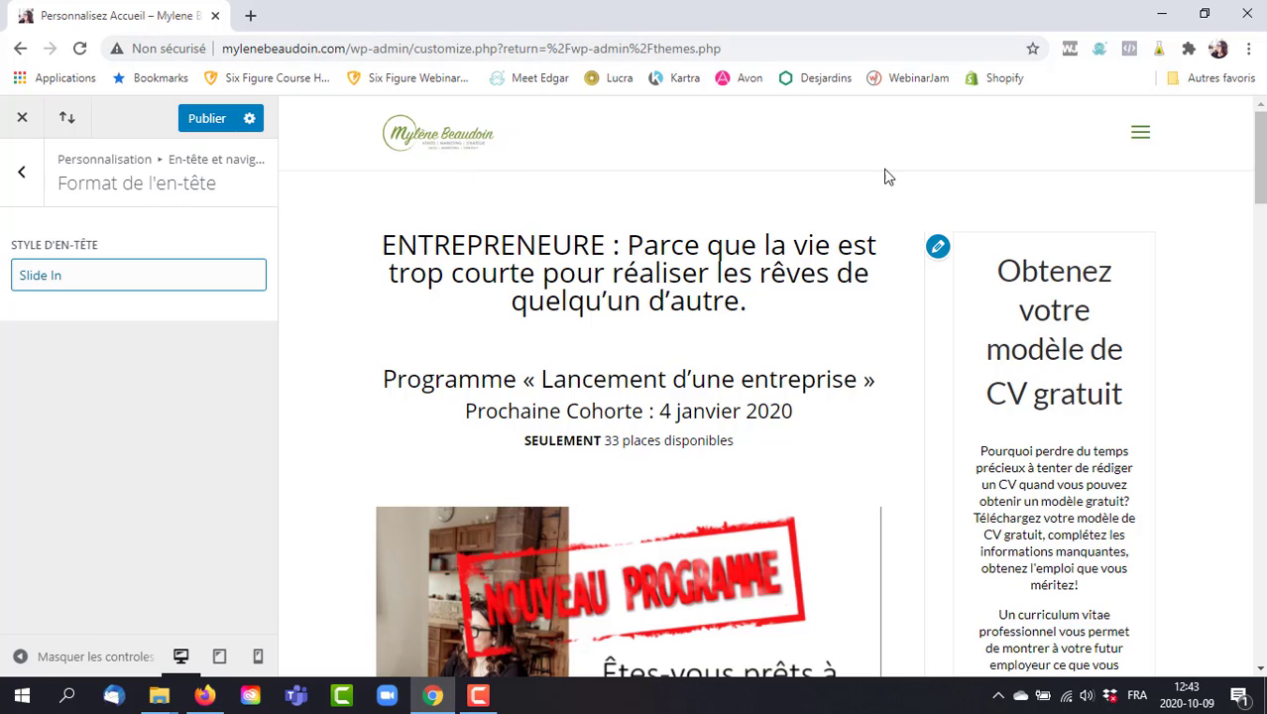
{"action": "left_click", "coordinate": [1138, 137]}
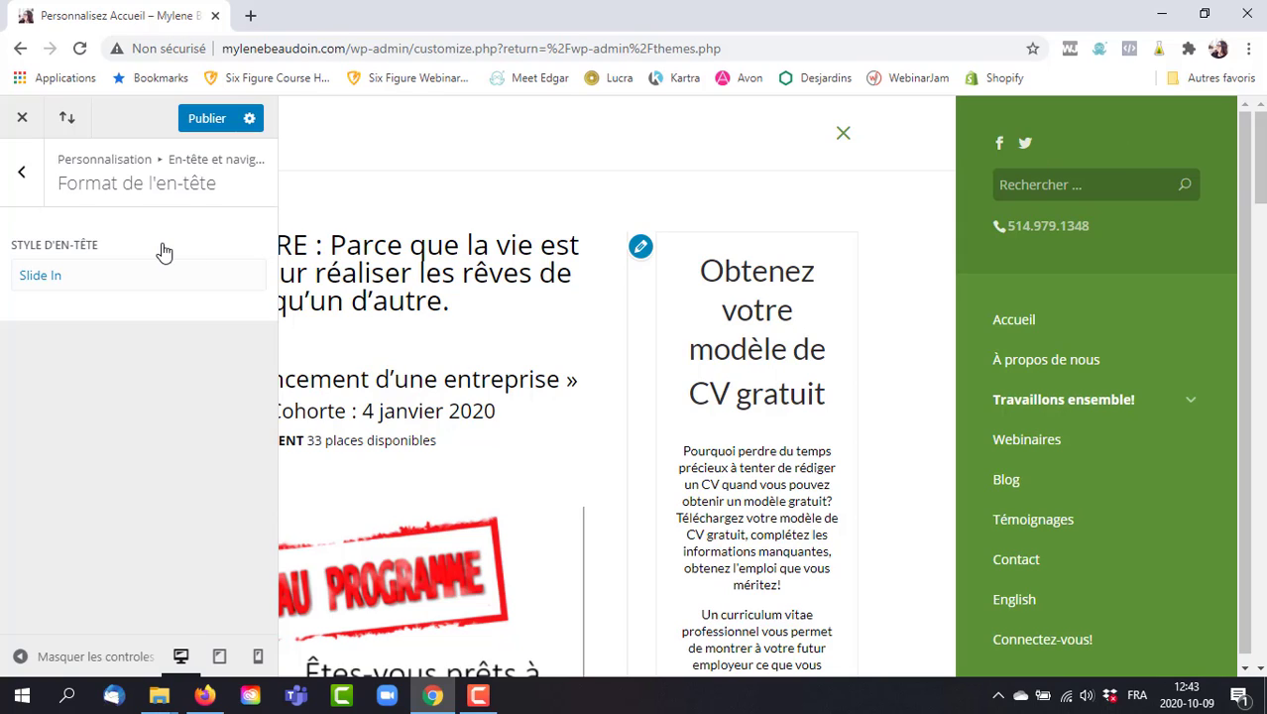
{"action": "left_click", "coordinate": [111, 283]}
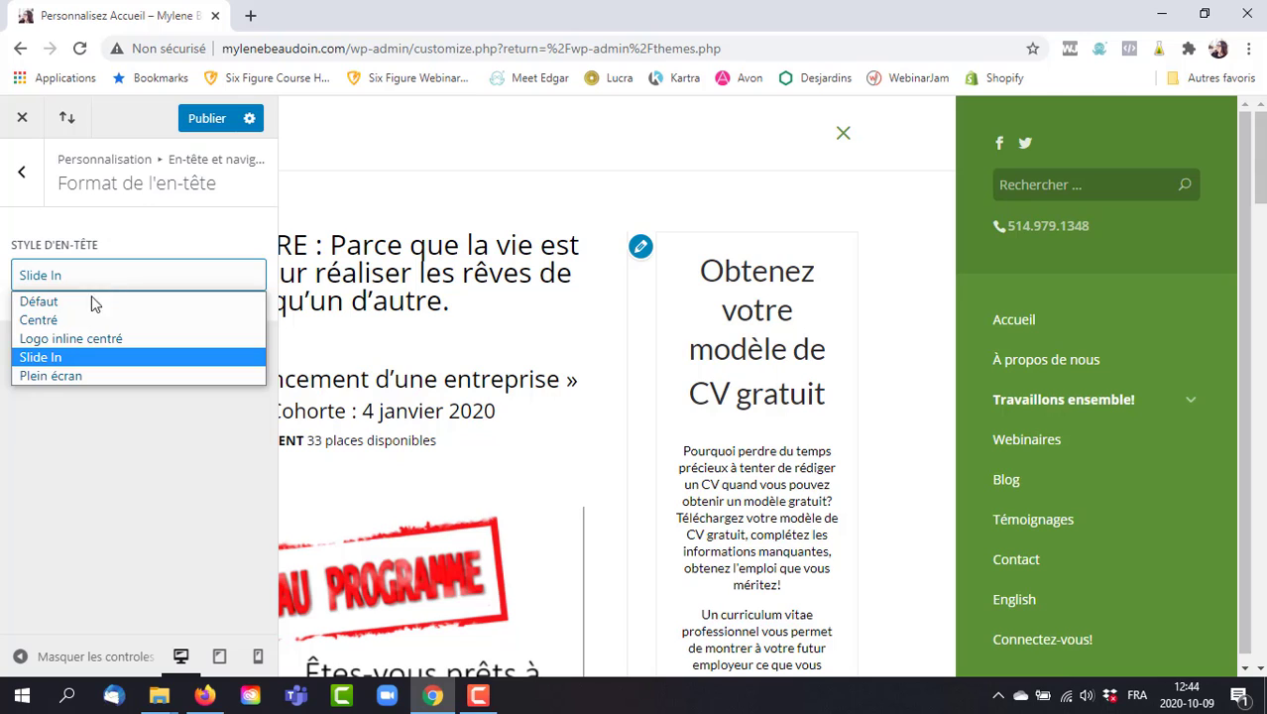
{"action": "left_click", "coordinate": [79, 304]}
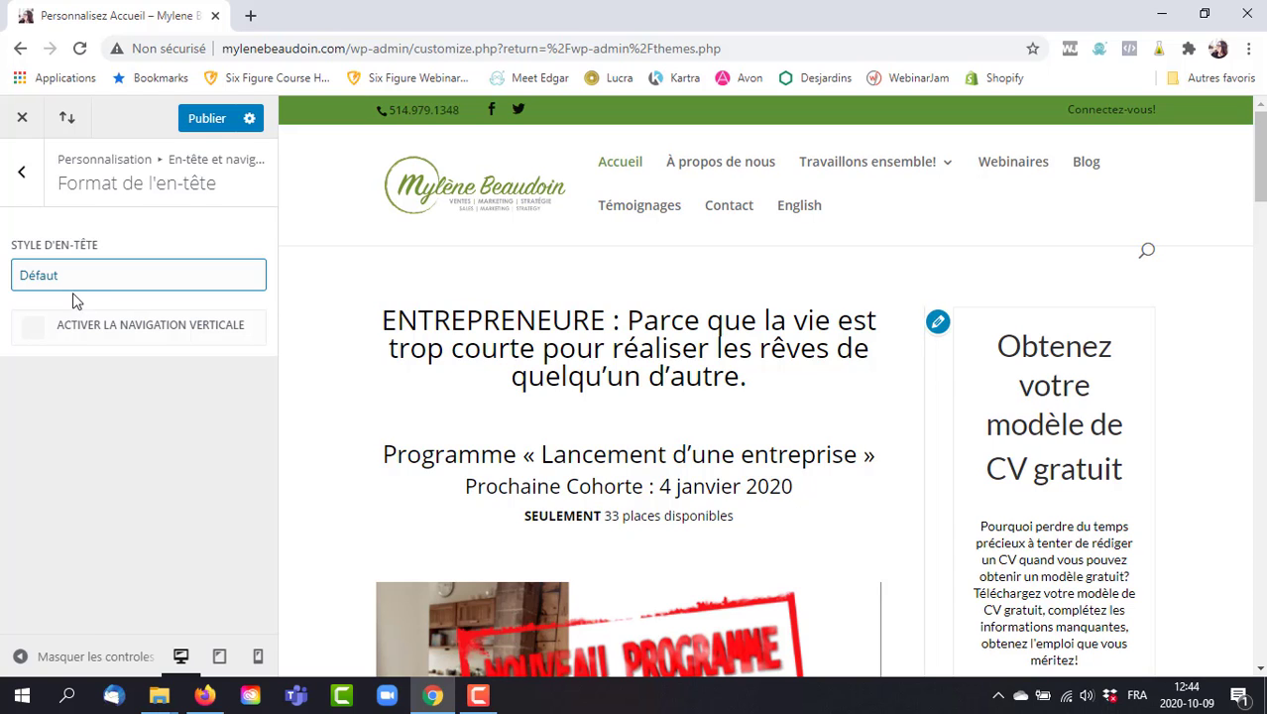
{"action": "left_click", "coordinate": [74, 287]}
{"action": "left_click", "coordinate": [73, 323]}
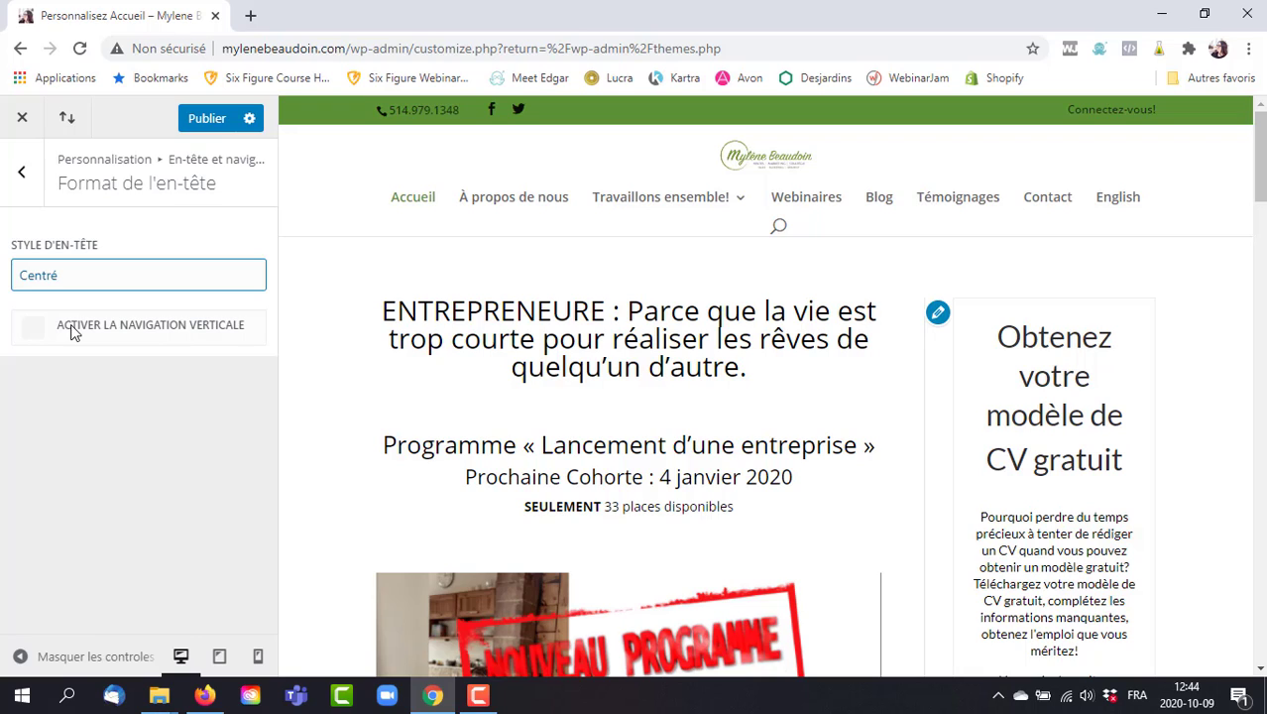
In Barre de menu primaire, toggle Passer en mode pleine largeur on and off twice, leaving it off.
{"action": "left_click", "coordinate": [20, 174]}
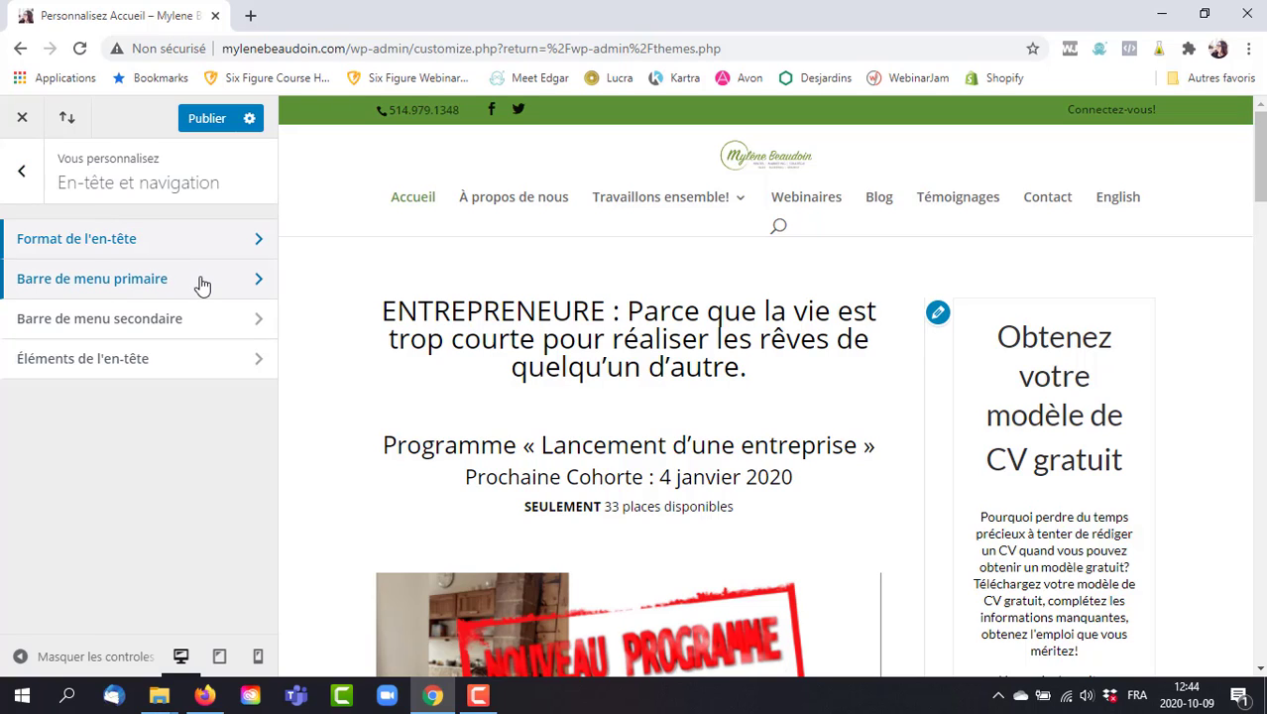
{"action": "left_click", "coordinate": [201, 285]}
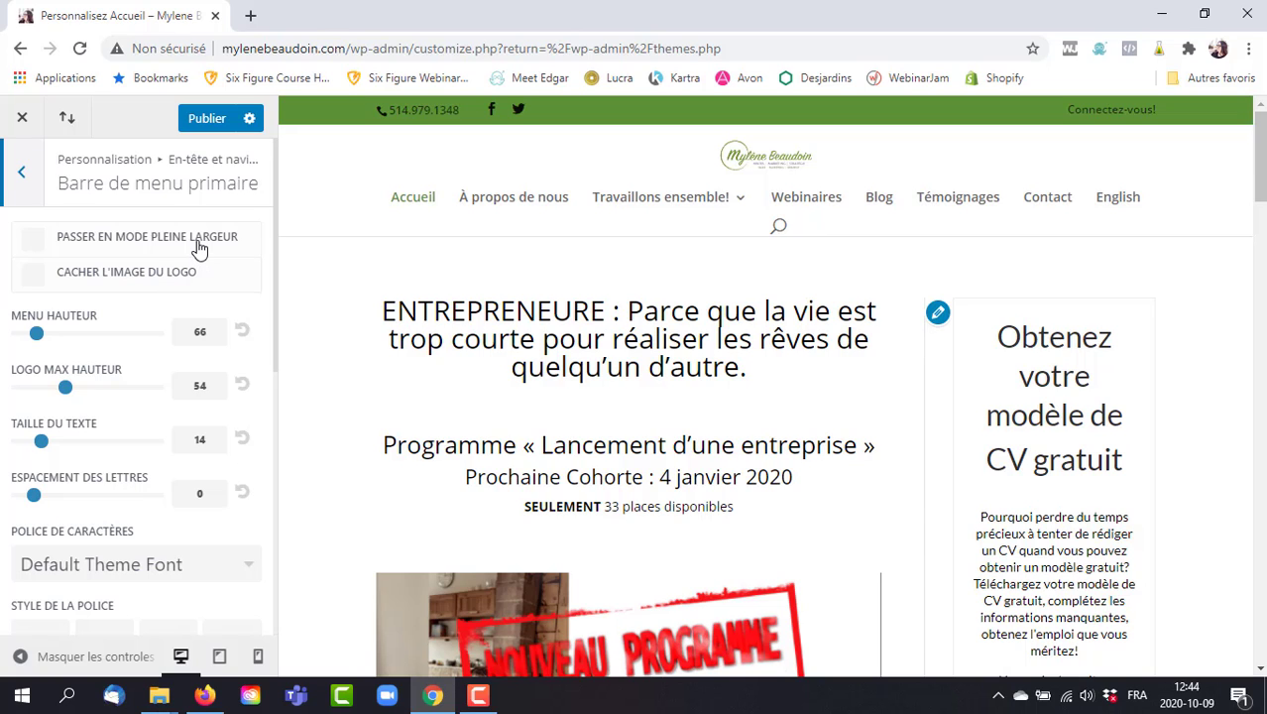
{"action": "left_click", "coordinate": [199, 248]}
{"action": "left_click", "coordinate": [199, 248]}
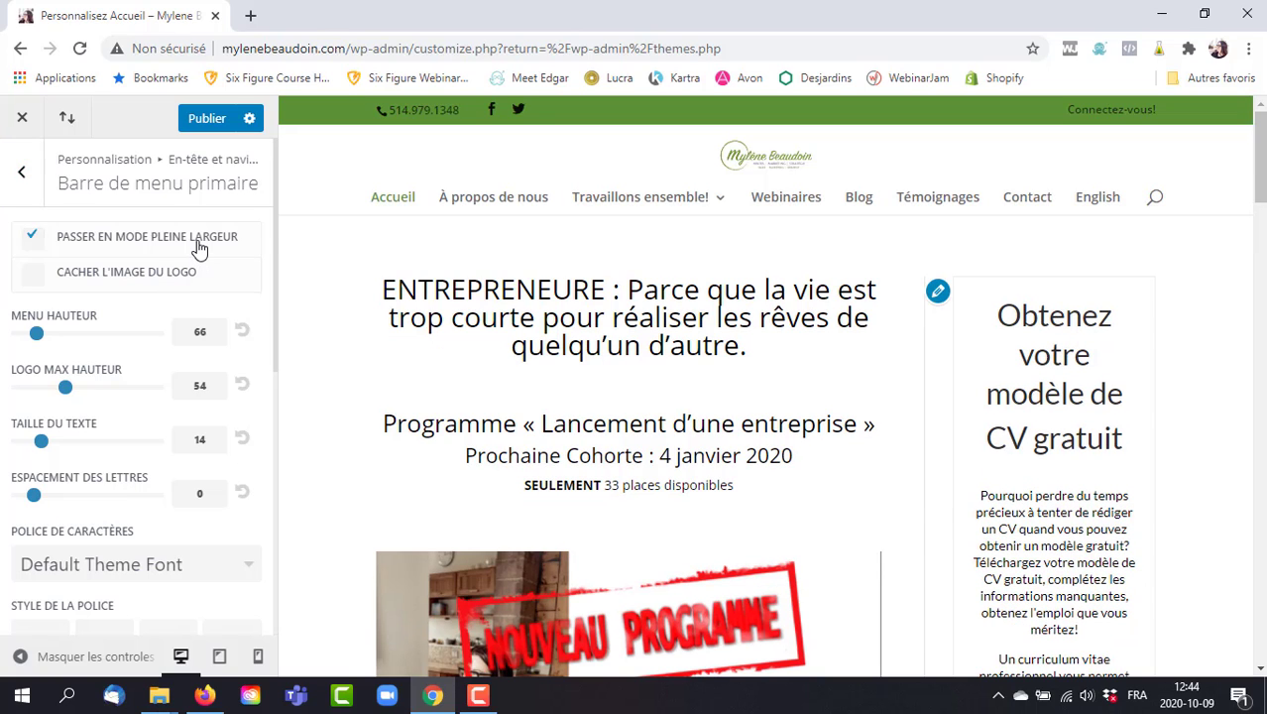
{"action": "left_click", "coordinate": [199, 248]}
{"action": "left_click", "coordinate": [199, 248]}
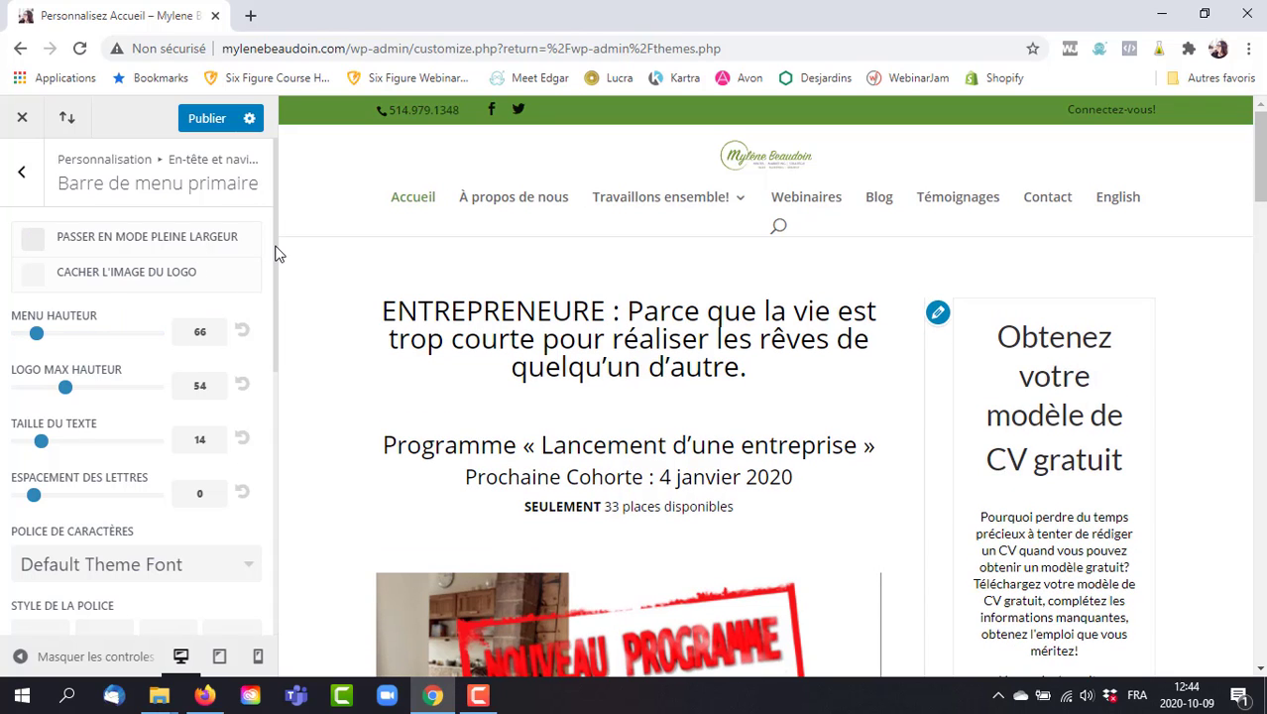
Raise Logo Max Hauteur to its maximum after trying typed values like 100 and 54.
{"action": "scroll", "coordinate": [277, 252], "scroll_direction": "down", "scroll_amount": 2}
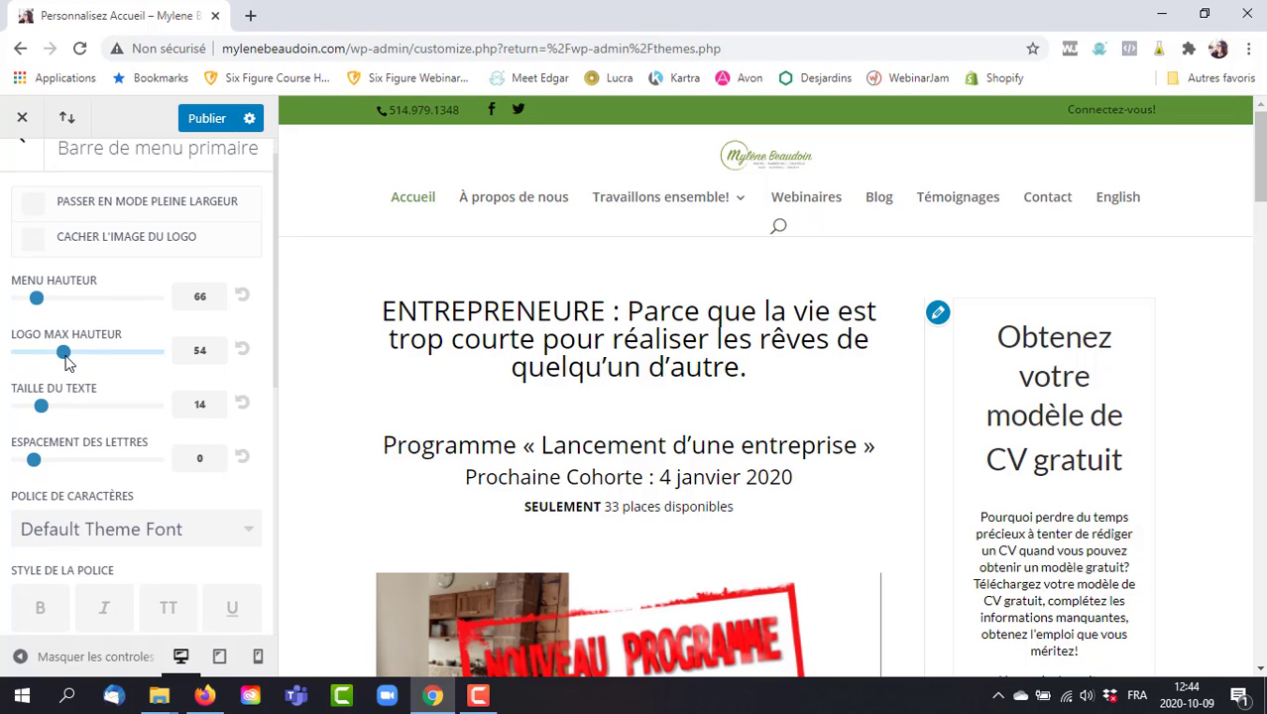
{"action": "left_click_drag", "start_coordinate": [63, 363], "coordinate": [180, 350]}
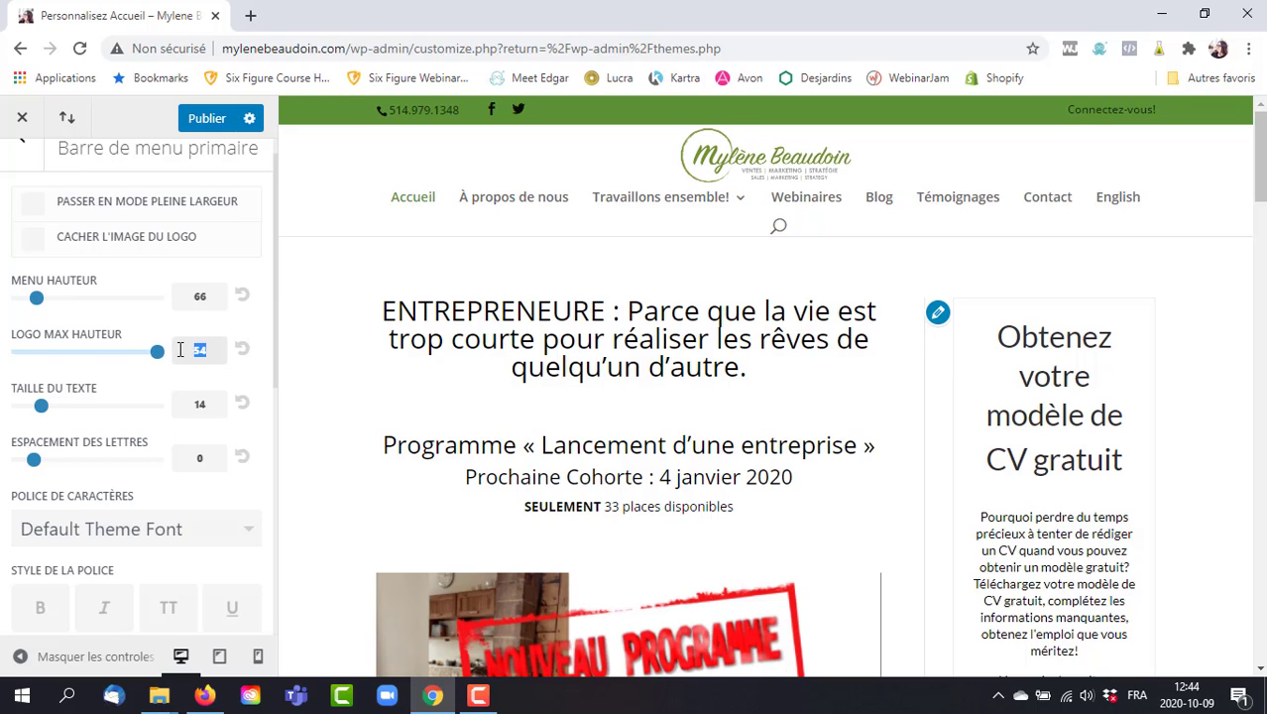
{"action": "type", "text": "100"}
{"action": "key", "text": "BackSpace"}
{"action": "key", "text": "BackSpace"}
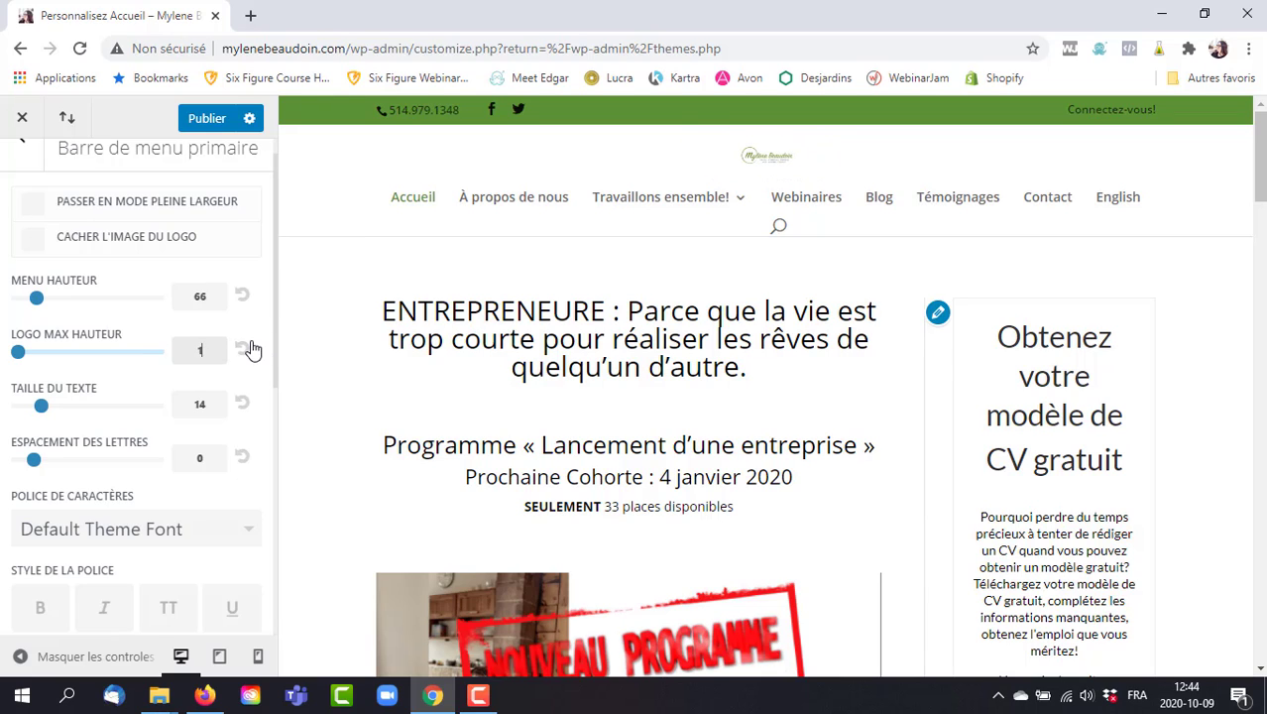
{"action": "type", "text": "0"}
{"action": "key", "text": "BackSpace"}
{"action": "key", "text": "BackSpace"}
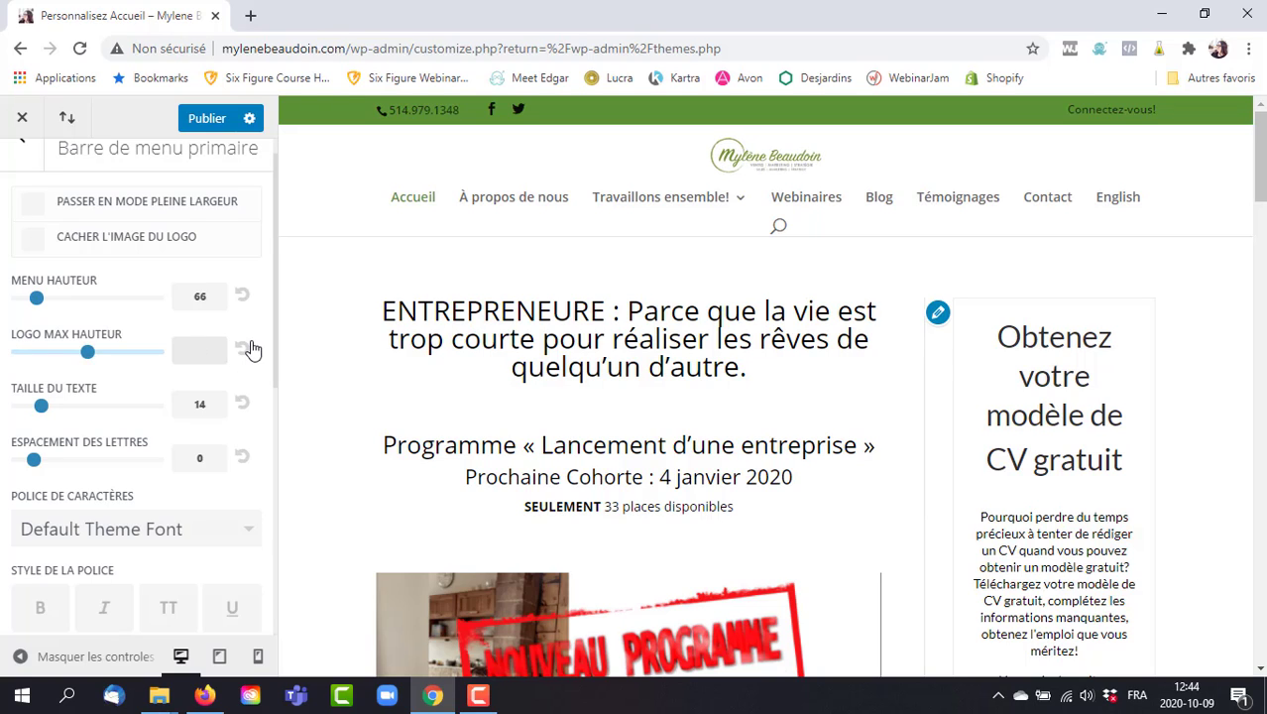
{"action": "type", "text": "54"}
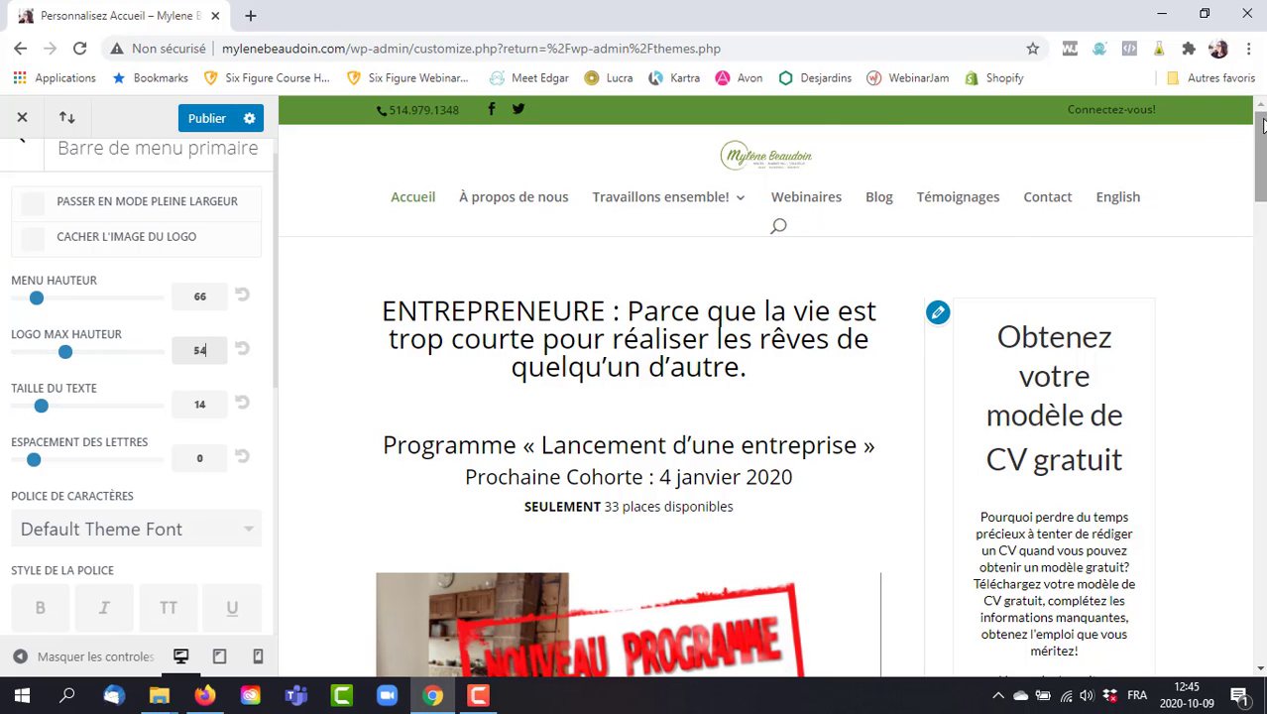
{"action": "mouse_move", "coordinate": [1260, 131]}
{"action": "left_mouse_down"}
{"action": "mouse_move", "coordinate": [1261, 177]}
{"action": "mouse_move", "coordinate": [1261, 131]}
{"action": "left_mouse_up"}
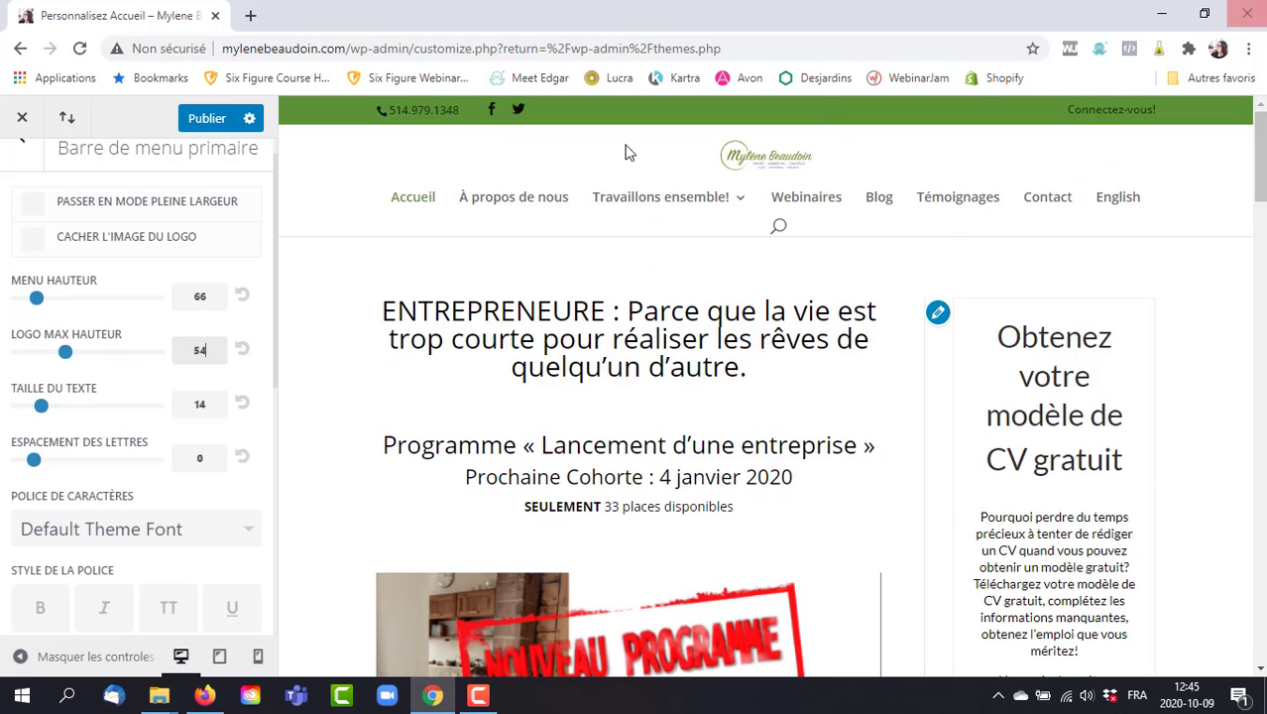
{"action": "left_click_drag", "start_coordinate": [65, 352], "coordinate": [170, 366]}
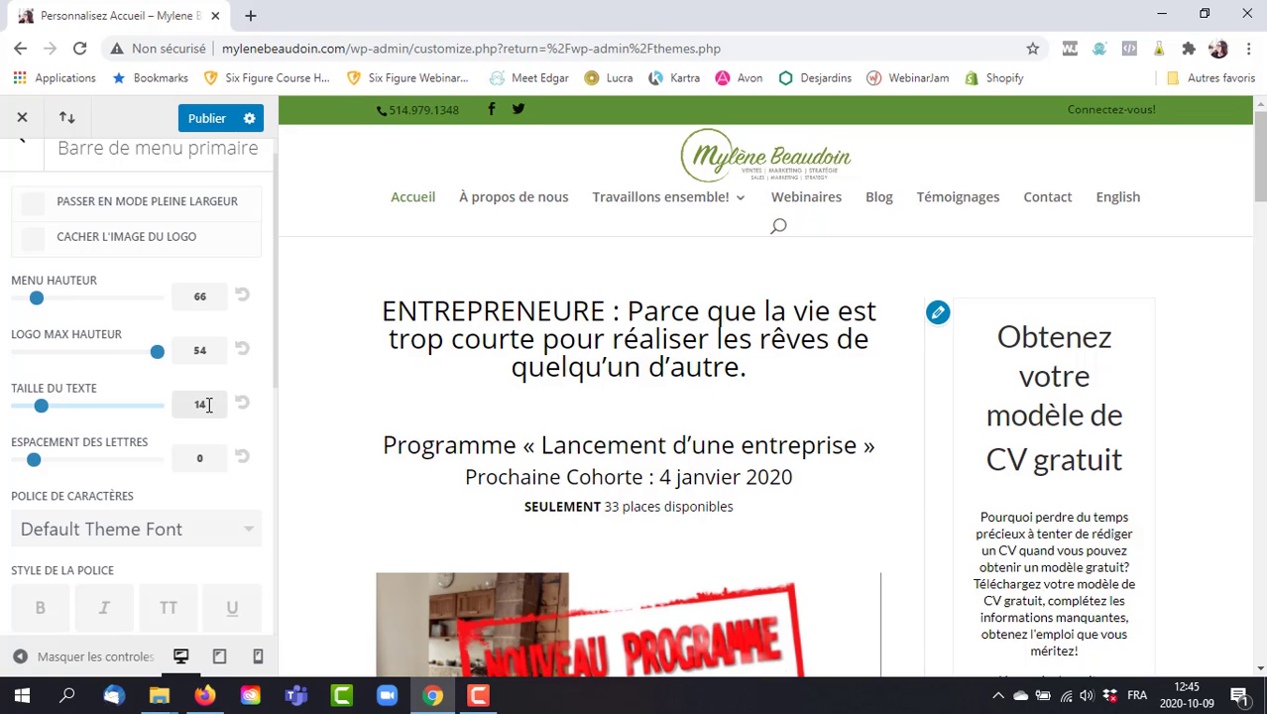
Try a menu Taille du texte of 16, then set it back to 14.
{"action": "left_click_drag", "start_coordinate": [208, 404], "coordinate": [188, 407]}
{"action": "type", "text": "16"}
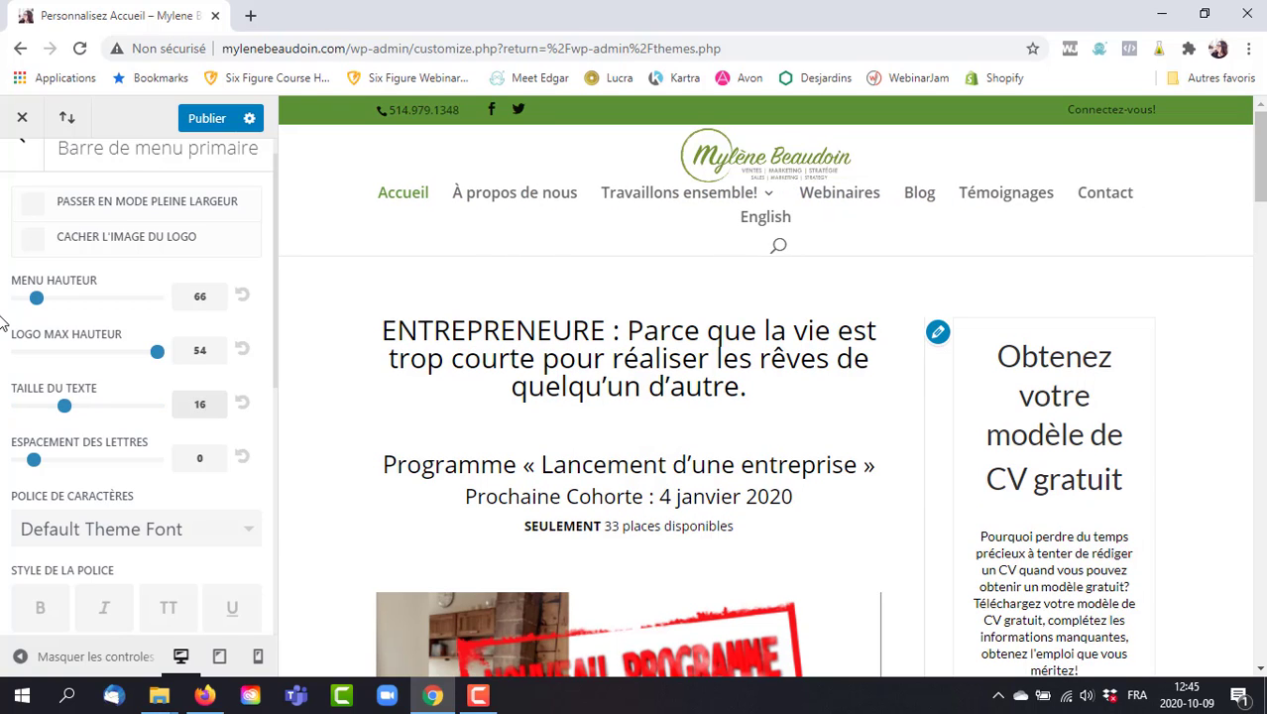
{"action": "key", "text": "BackSpace"}
{"action": "key", "text": "BackSpace"}
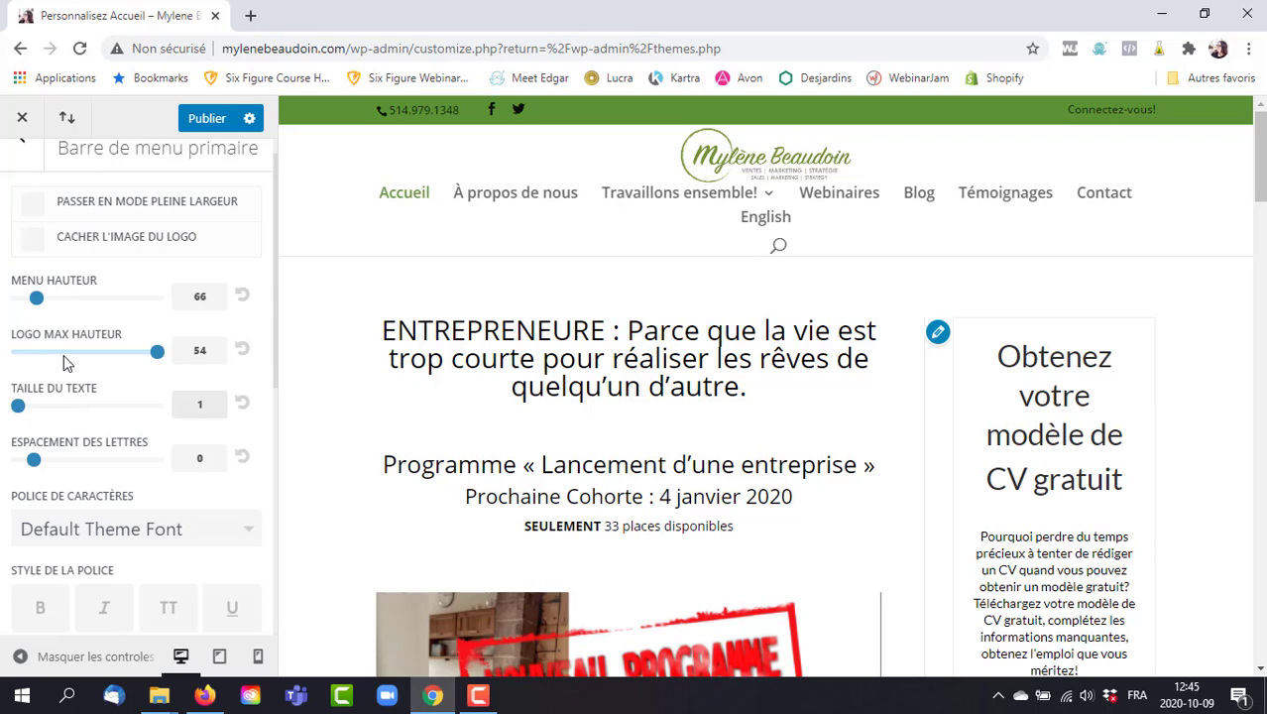
{"action": "type", "text": "14"}
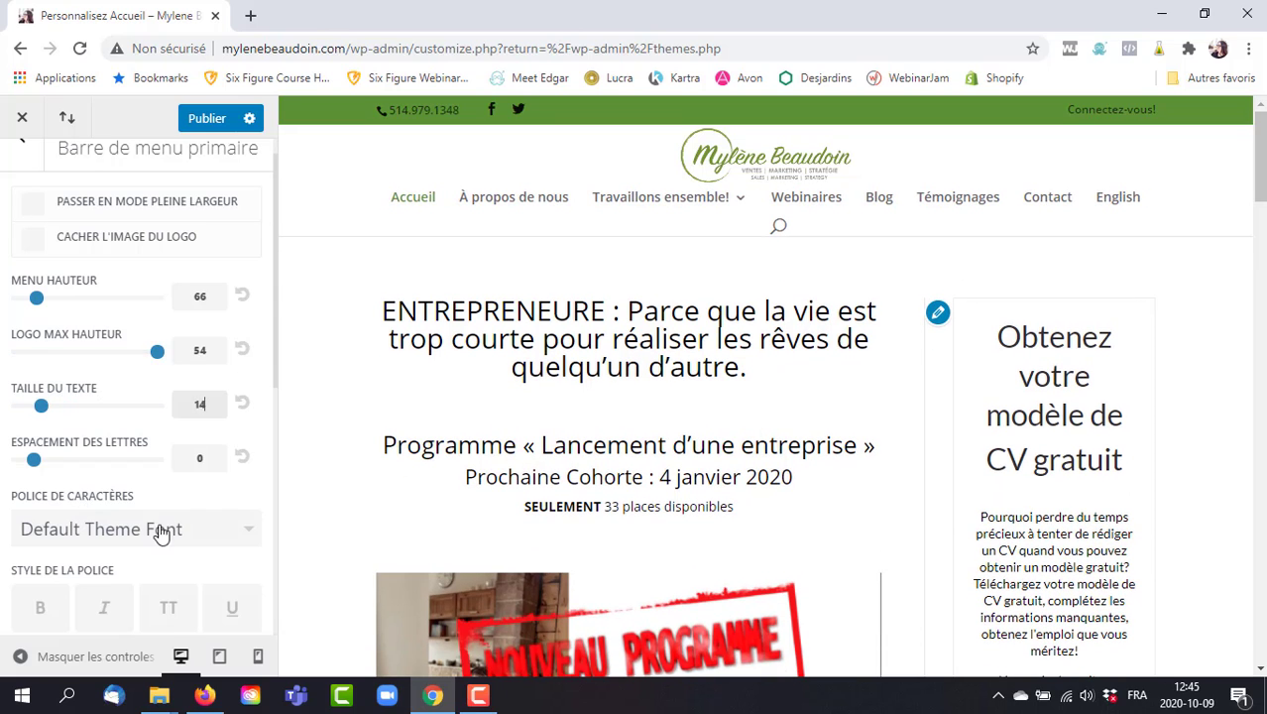
Try Acme and then Aladin as the primary menu font.
{"action": "scroll", "coordinate": [277, 346], "scroll_direction": "down", "scroll_amount": 3}
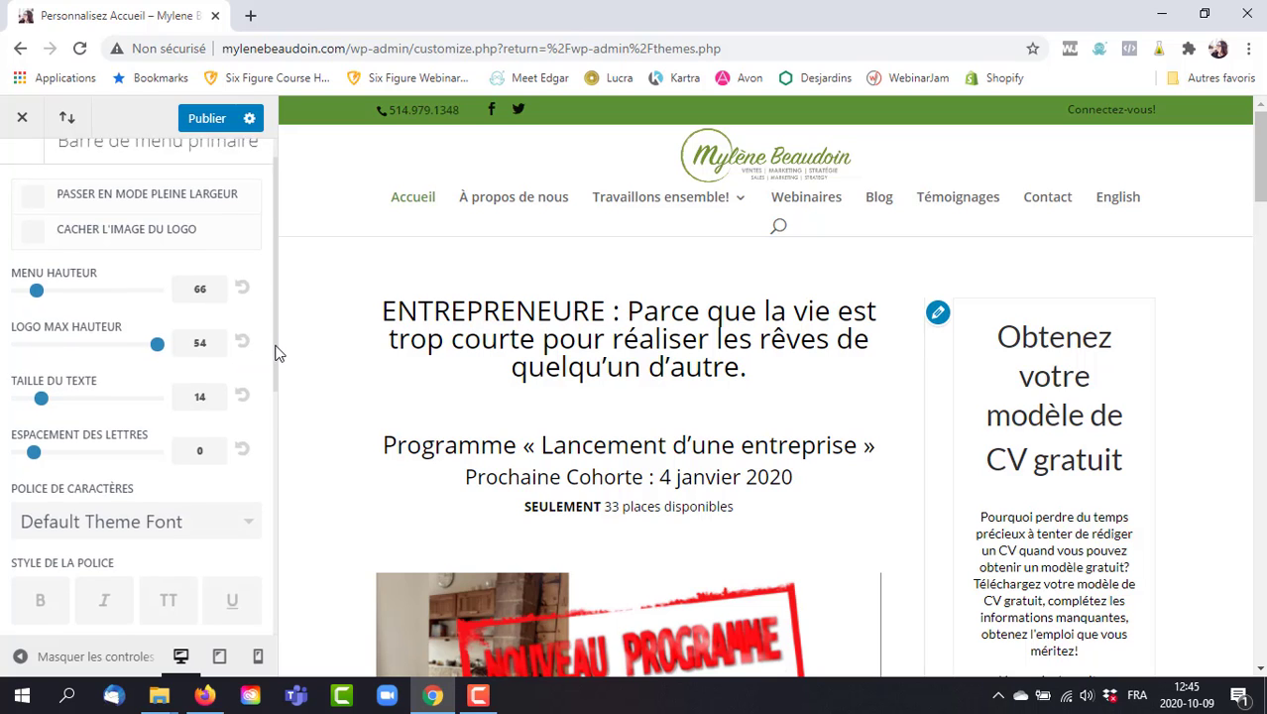
{"action": "left_click_drag", "start_coordinate": [289, 400], "coordinate": [289, 434]}
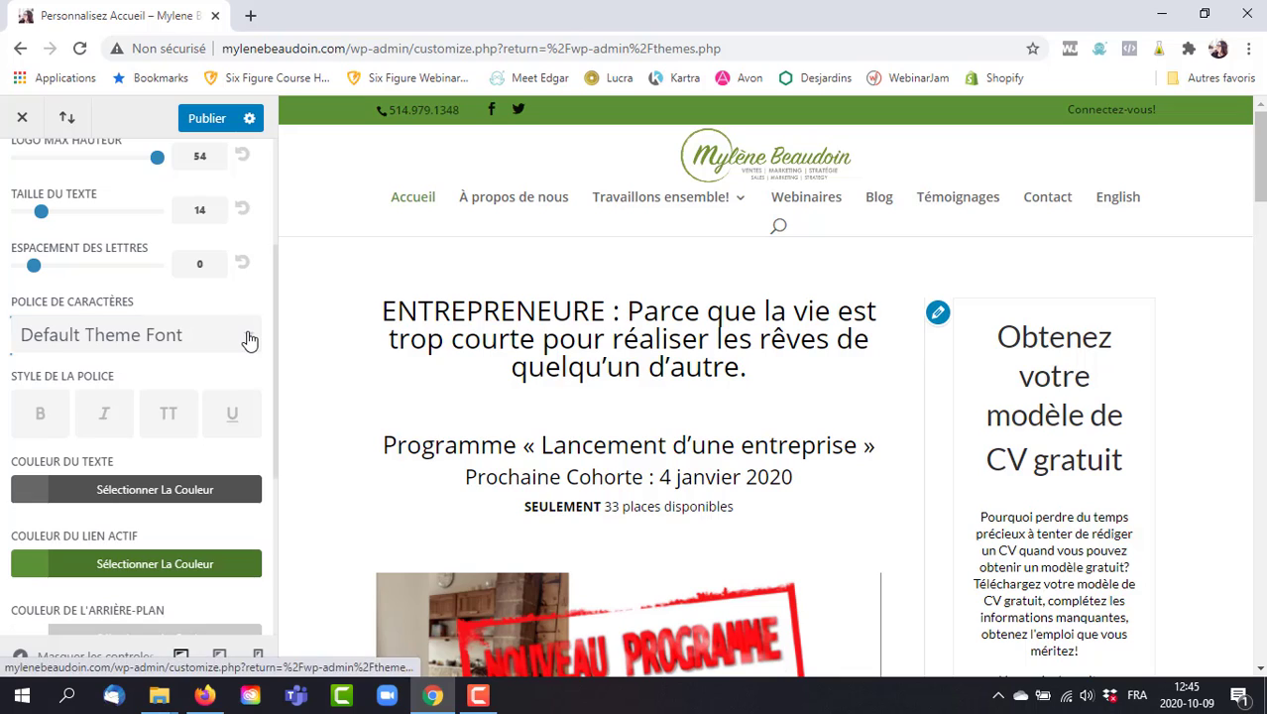
{"action": "left_click", "coordinate": [249, 339]}
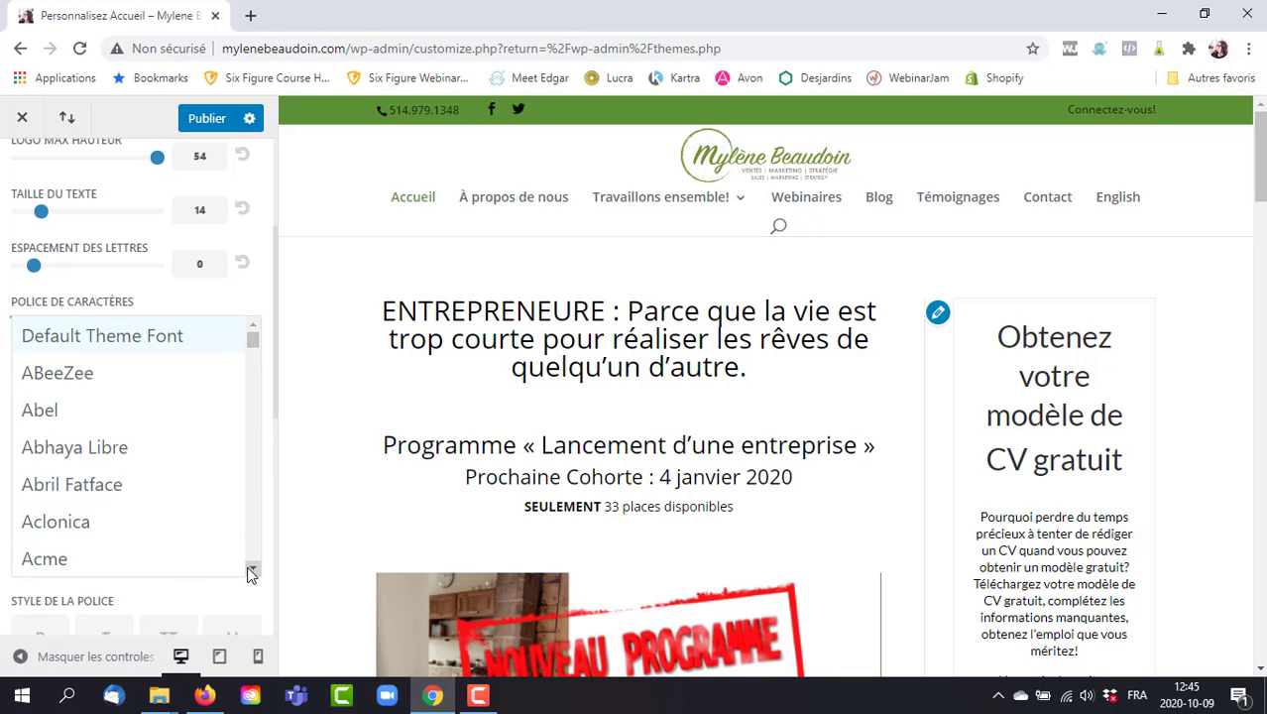
{"action": "left_click", "coordinate": [45, 559]}
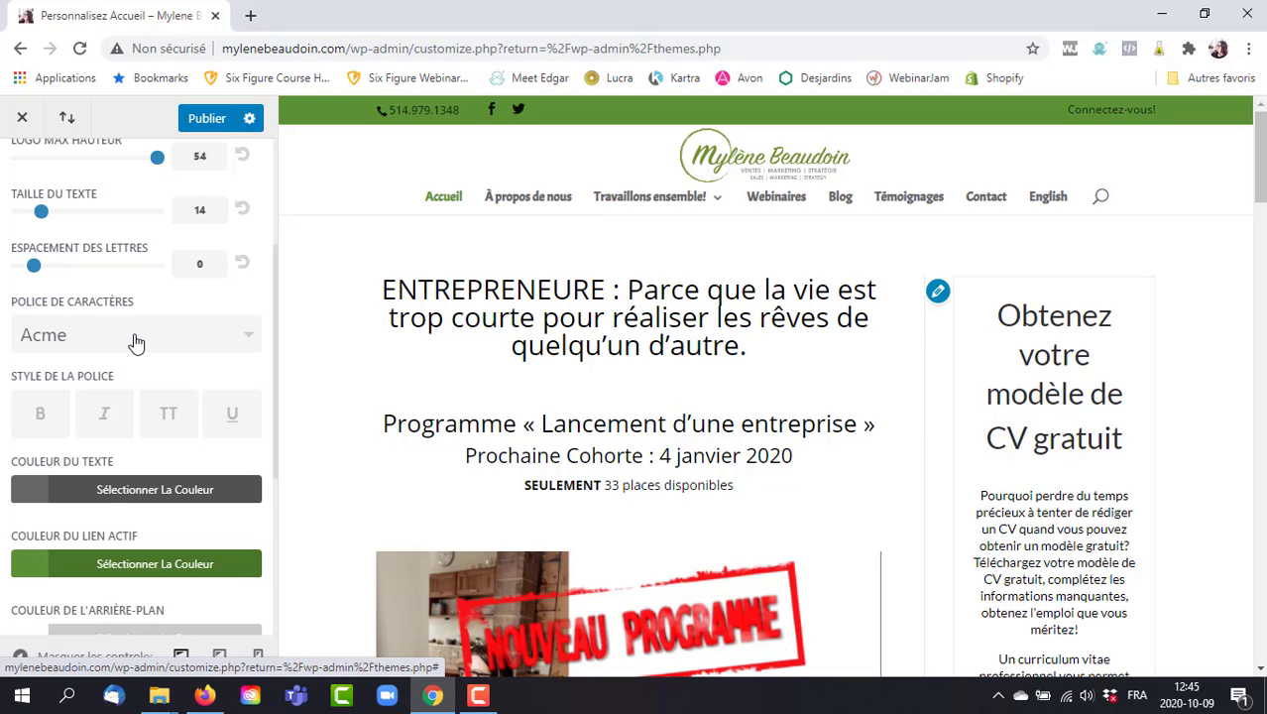
{"action": "left_click", "coordinate": [136, 342]}
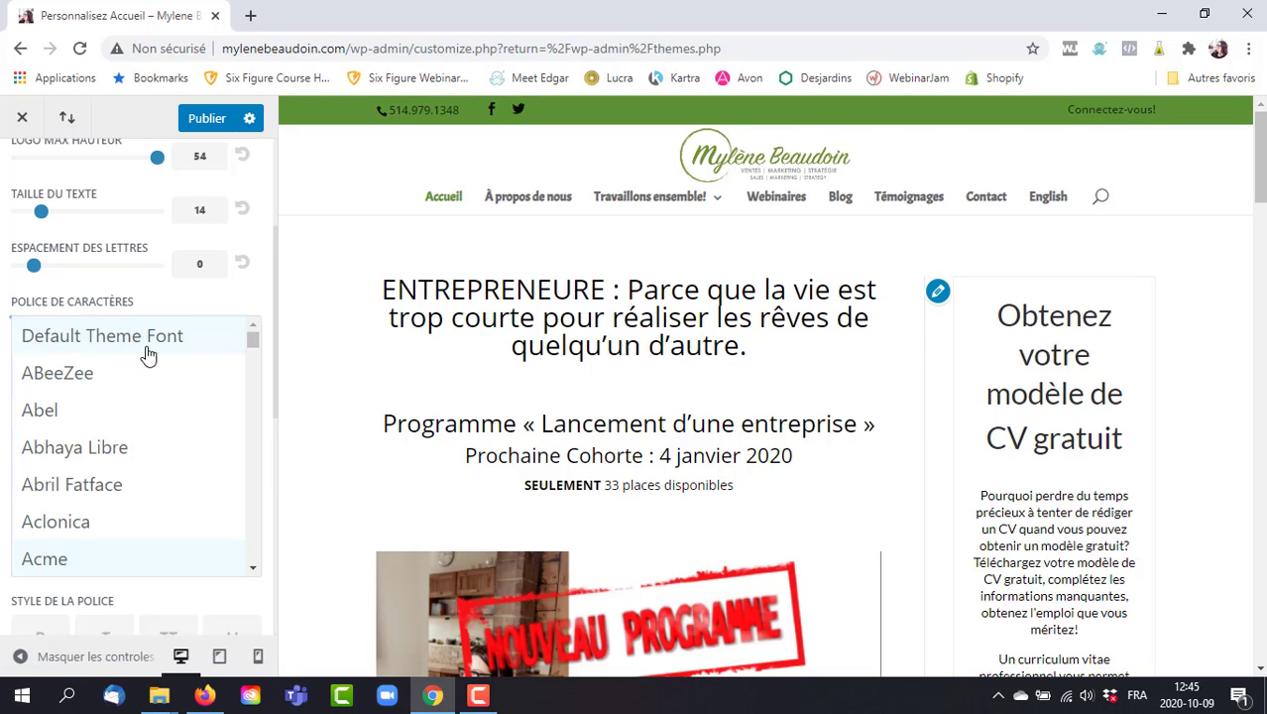
{"action": "left_click", "coordinate": [252, 568]}
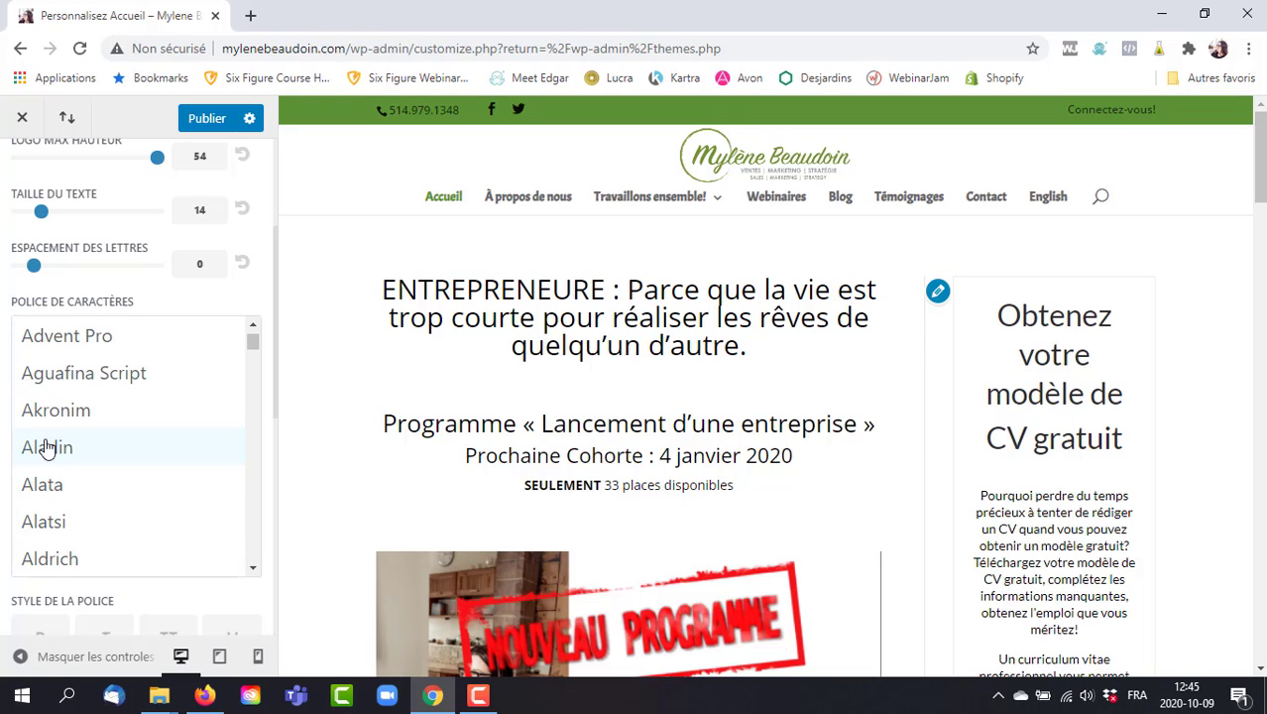
{"action": "left_click", "coordinate": [47, 447]}
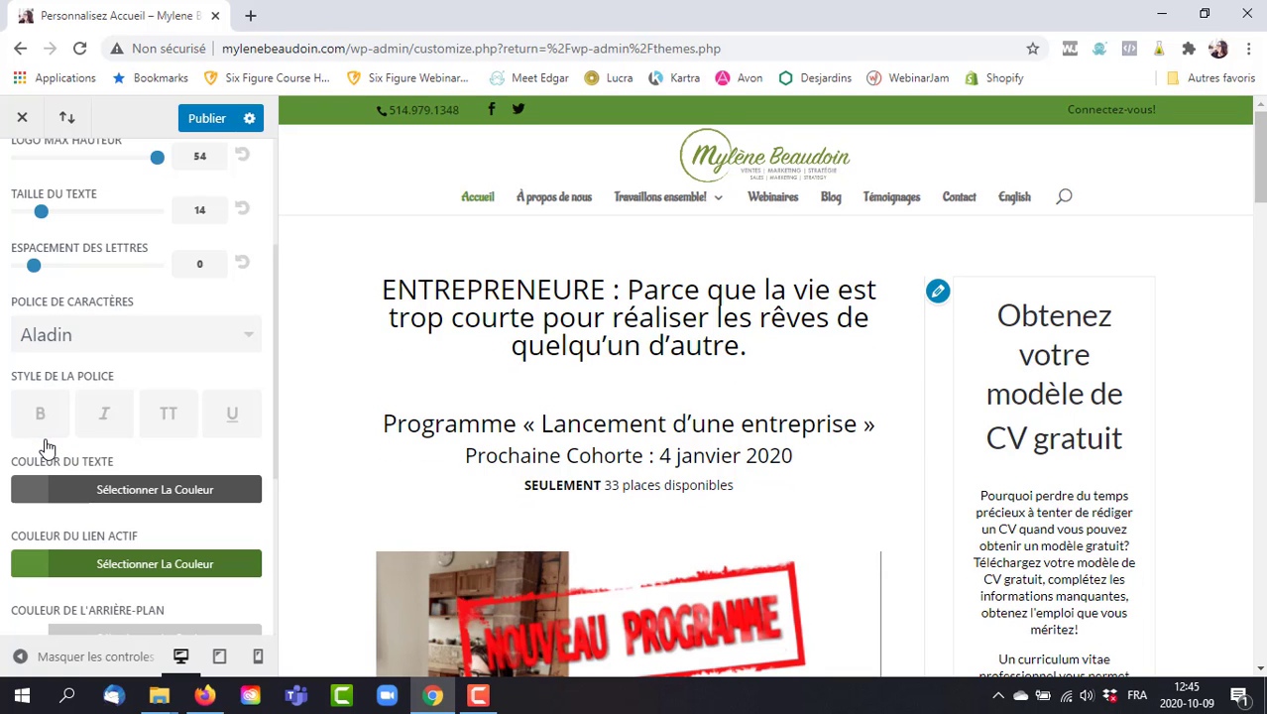
Switch the menu font to Basic, then restore Default Theme Font.
{"action": "left_click", "coordinate": [155, 335]}
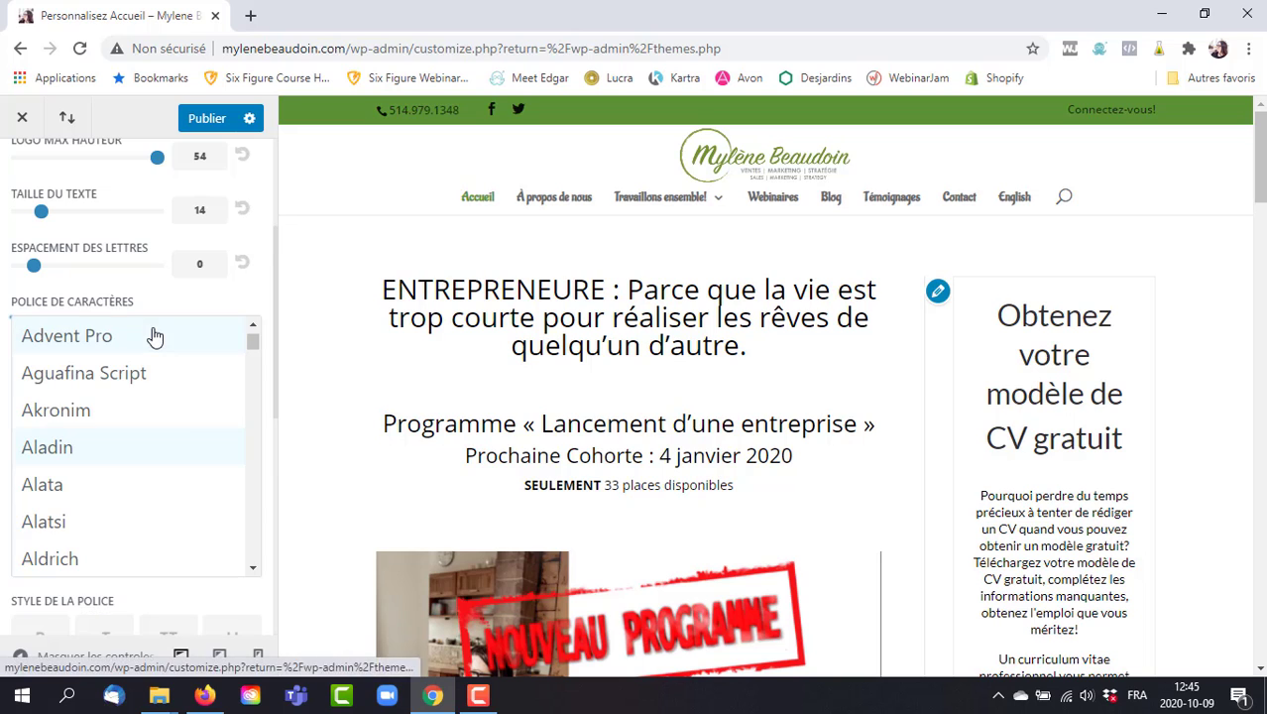
{"action": "left_click", "coordinate": [253, 569]}
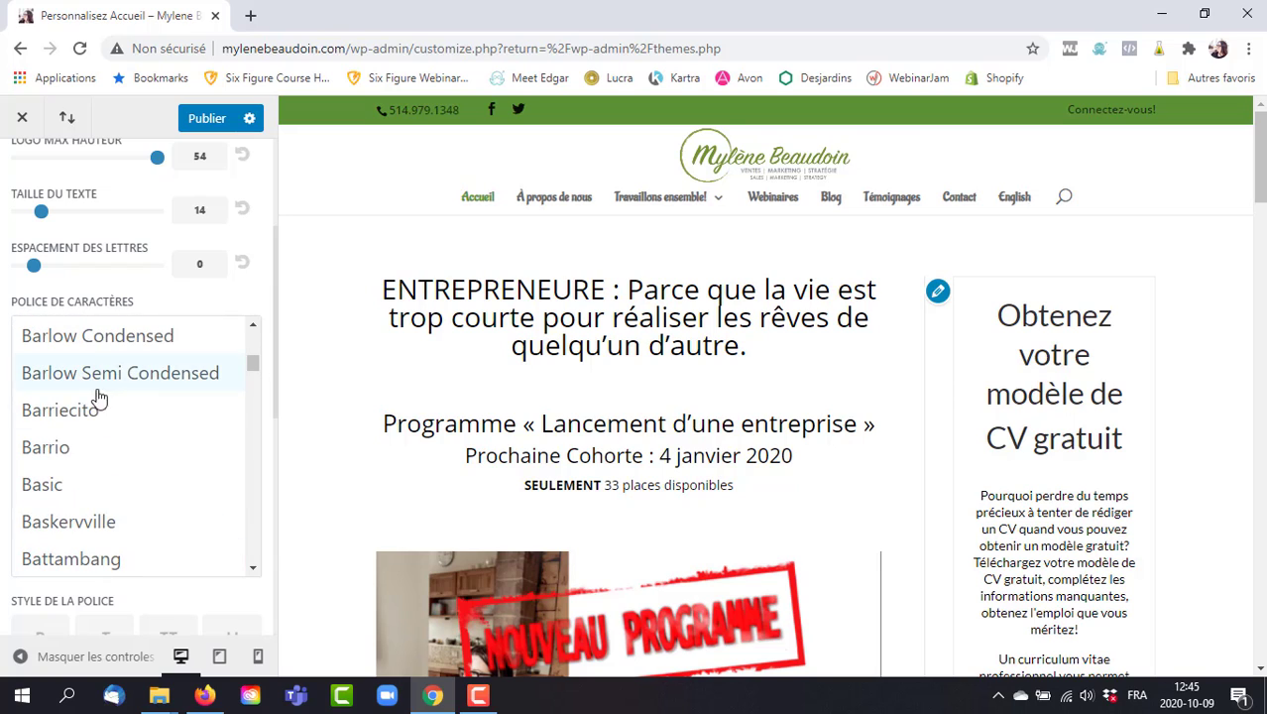
{"action": "left_click", "coordinate": [42, 494]}
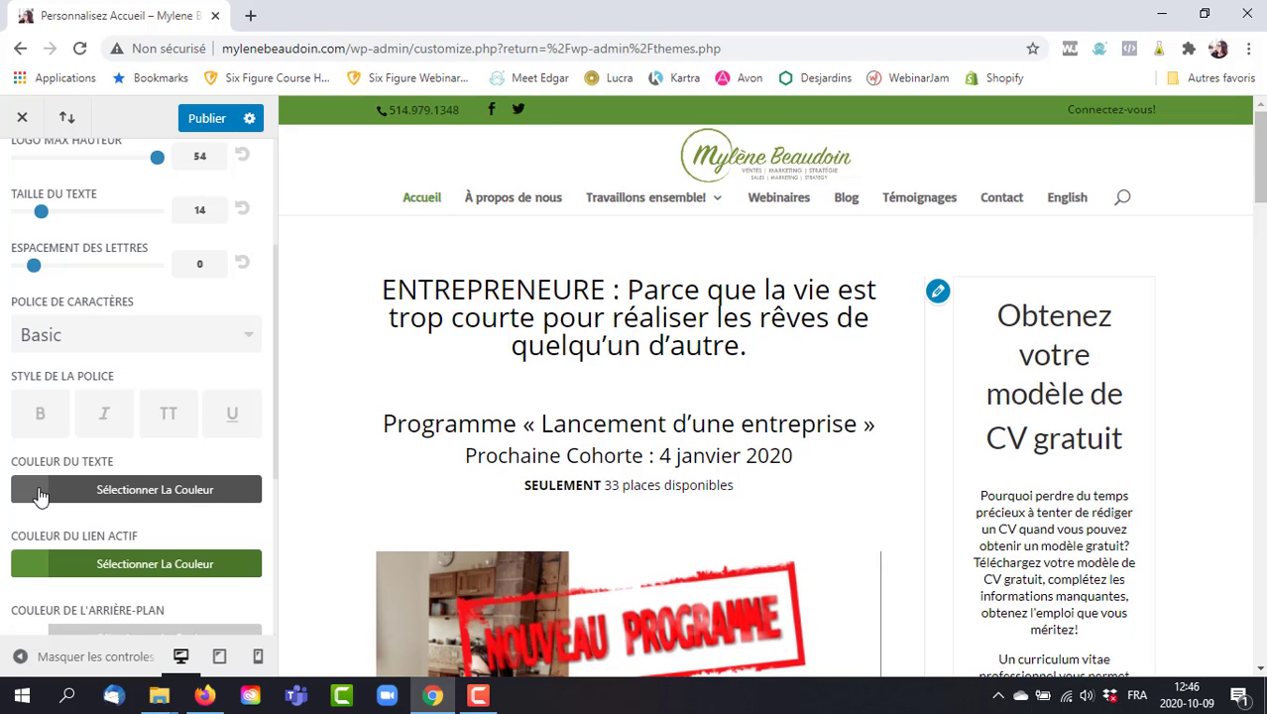
{"action": "left_click", "coordinate": [127, 334]}
{"action": "scroll", "coordinate": [255, 363], "scroll_direction": "up", "scroll_amount": 1}
{"action": "left_click_drag", "start_coordinate": [256, 363], "coordinate": [249, 317]}
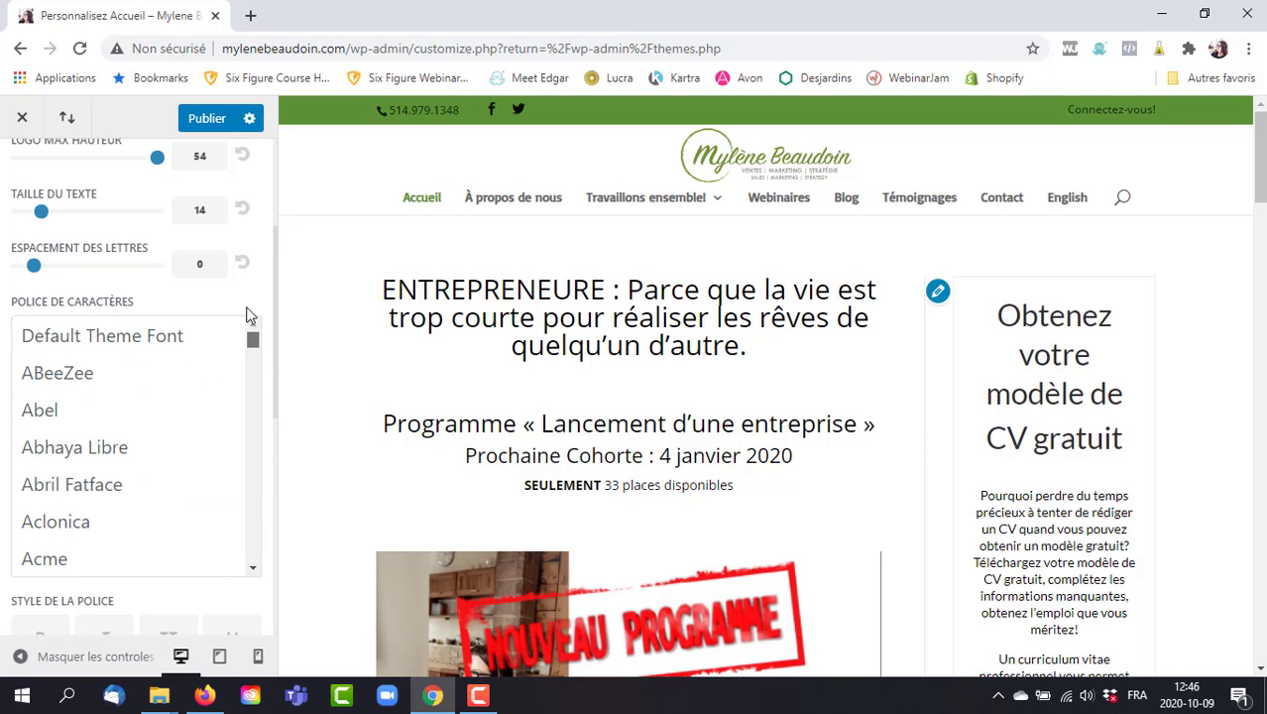
{"action": "left_click", "coordinate": [186, 341]}
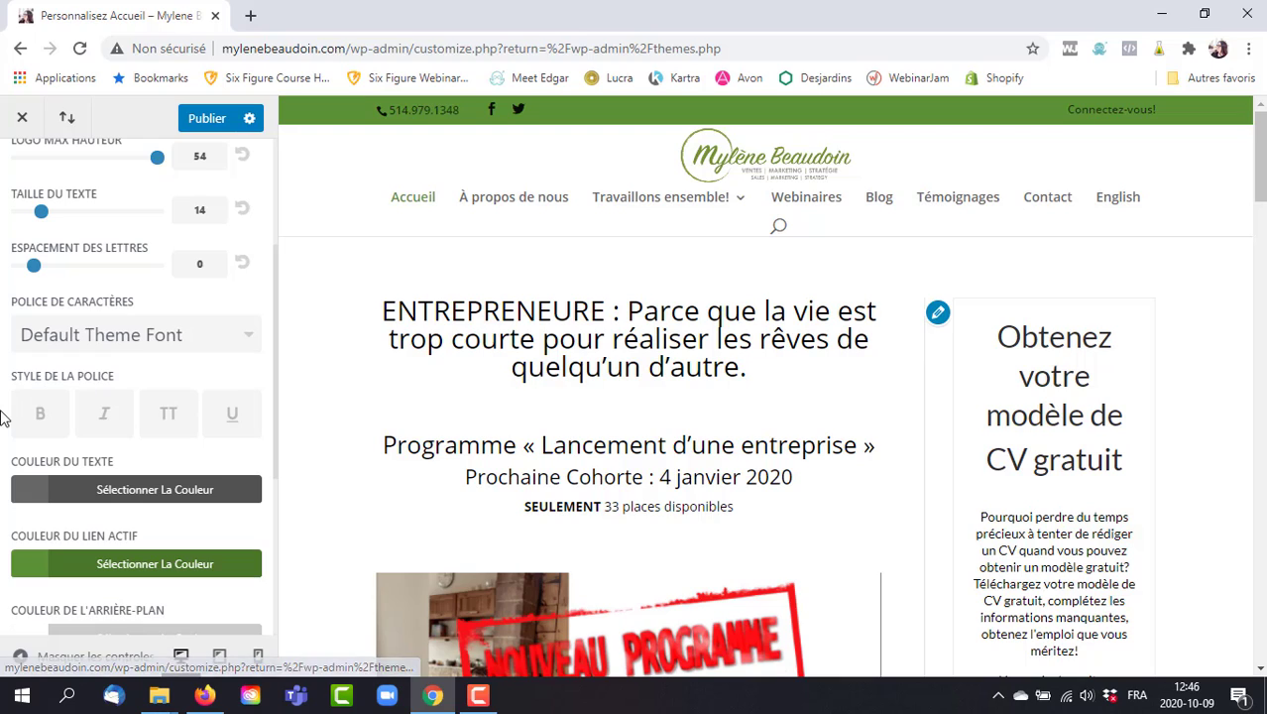
Change the menu Couleur du texte from #666666 to #000000.
{"action": "left_click", "coordinate": [153, 491]}
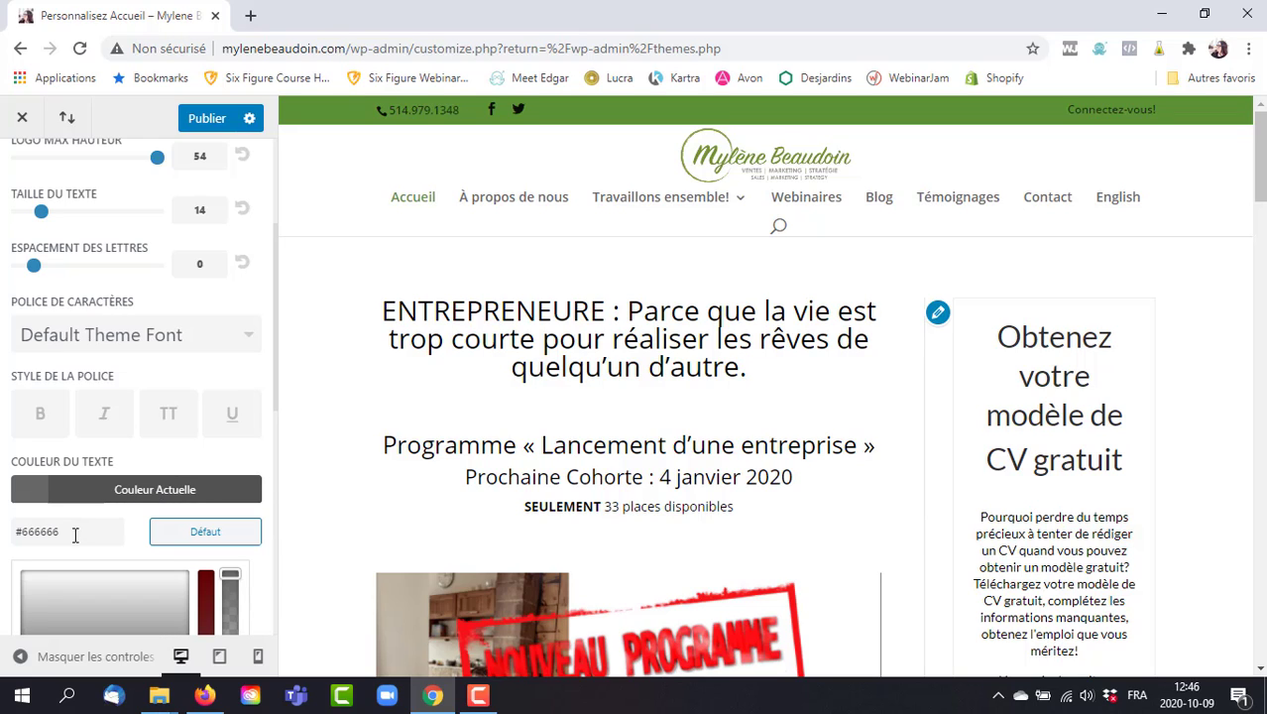
{"action": "left_click_drag", "start_coordinate": [75, 535], "coordinate": [20, 533]}
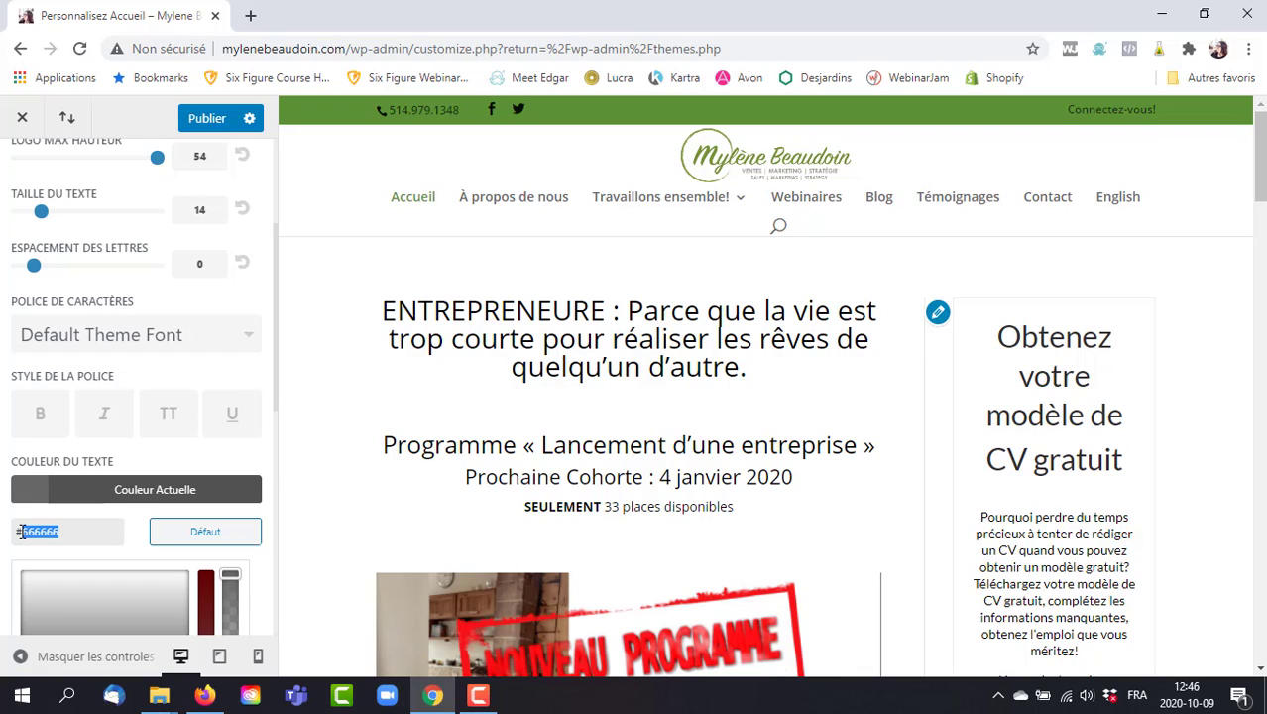
{"action": "type", "text": "000000"}
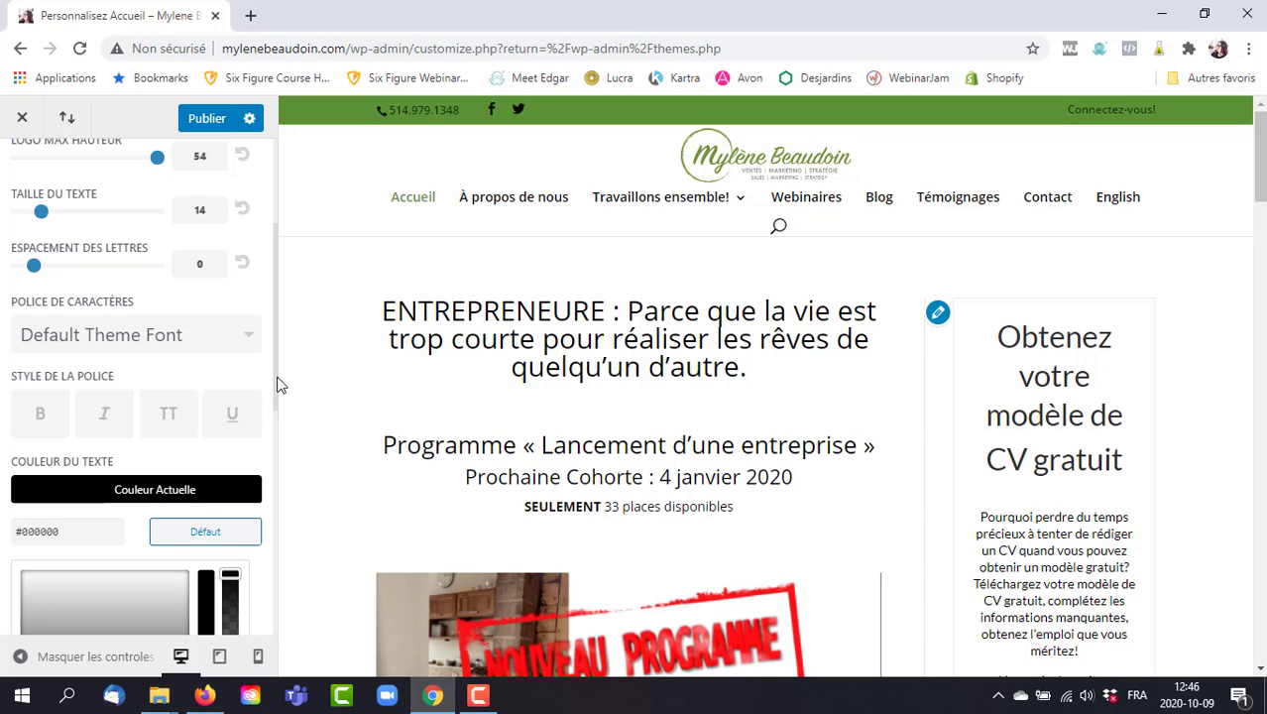
Preview the Travaillons ensemble! and Accueil pages, then publish the header changes.
{"action": "scroll", "coordinate": [279, 384], "scroll_direction": "down", "scroll_amount": 4}
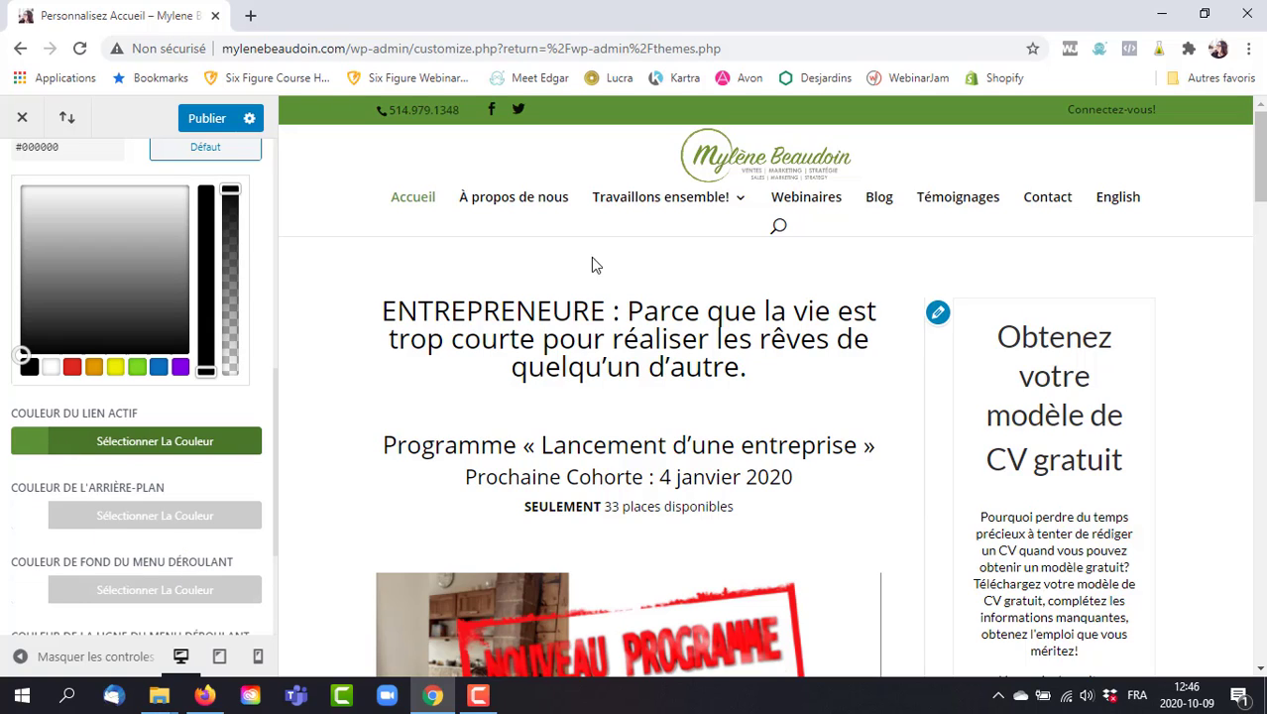
{"action": "mouse_move", "coordinate": [695, 212]}
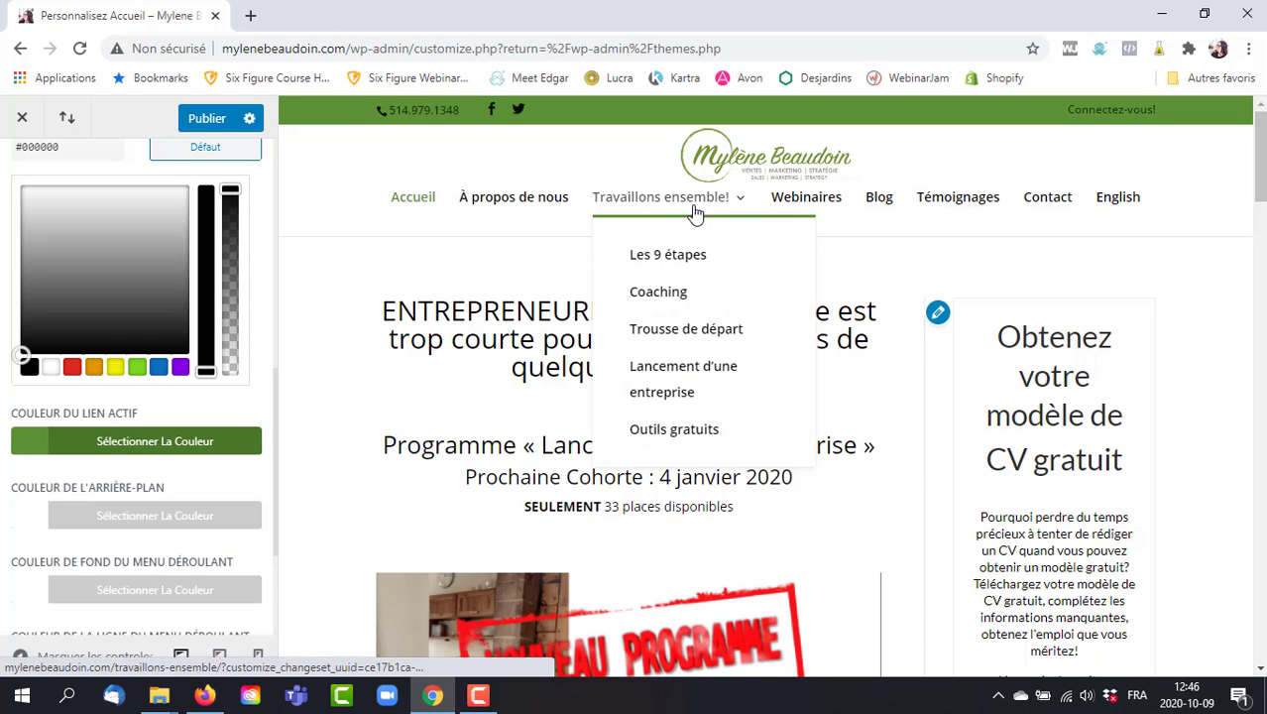
{"action": "left_click", "coordinate": [694, 211]}
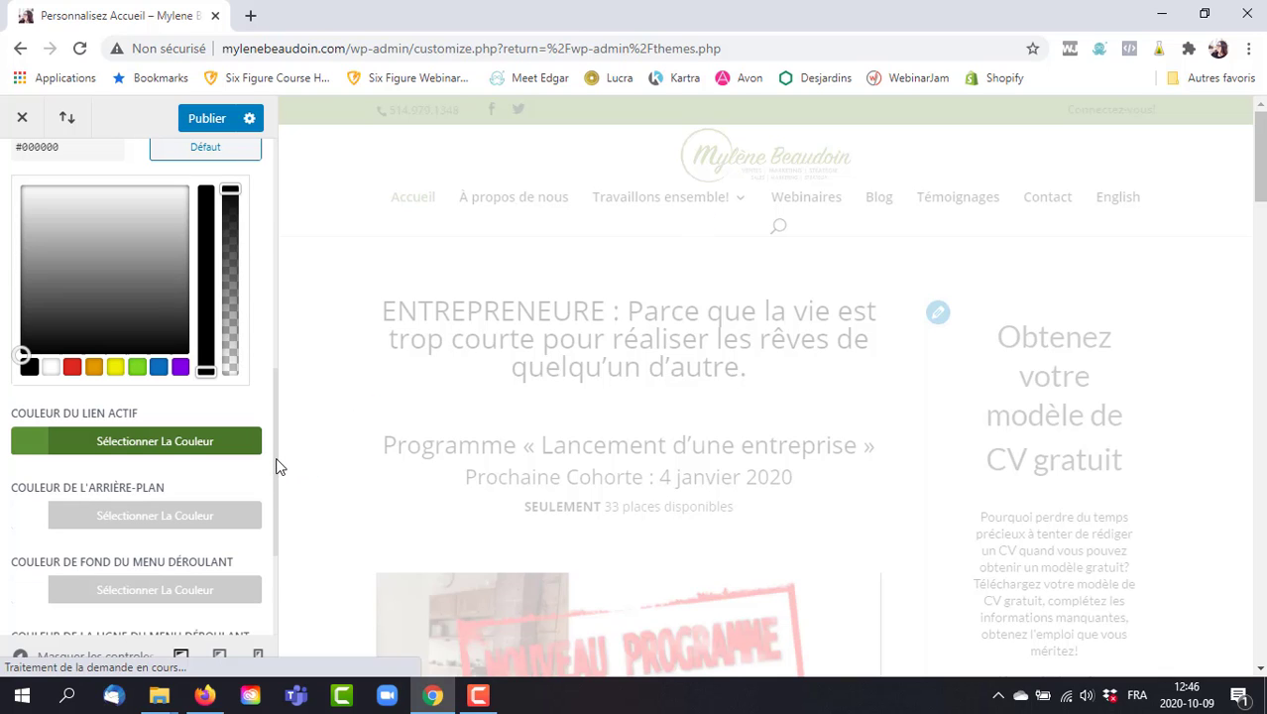
{"action": "left_click_drag", "start_coordinate": [276, 463], "coordinate": [278, 546]}
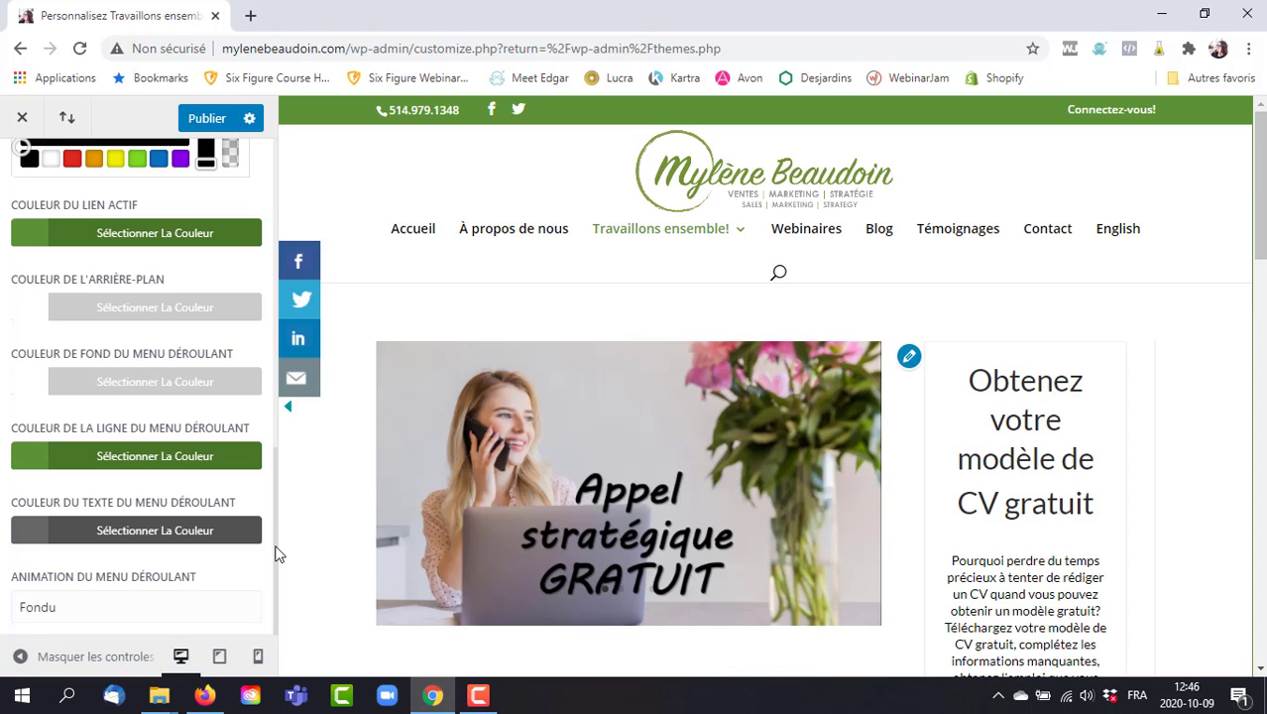
{"action": "left_click_drag", "start_coordinate": [275, 546], "coordinate": [299, 100]}
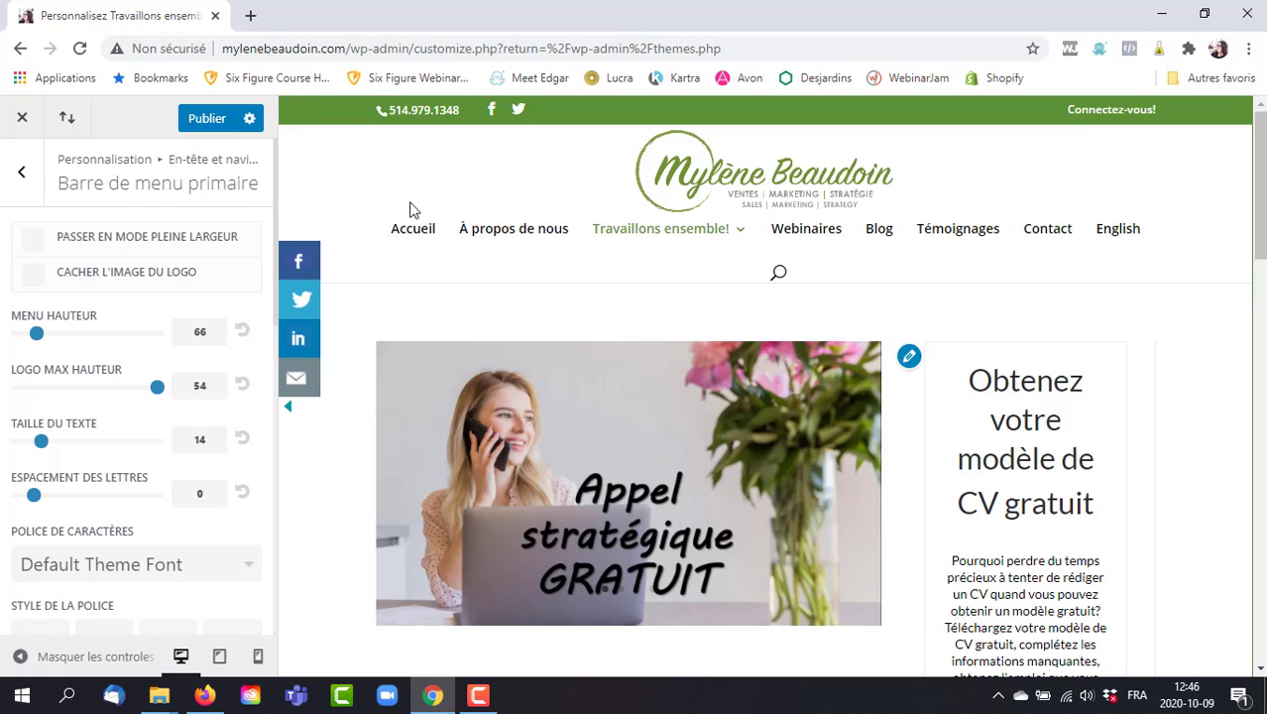
{"action": "left_click", "coordinate": [410, 234]}
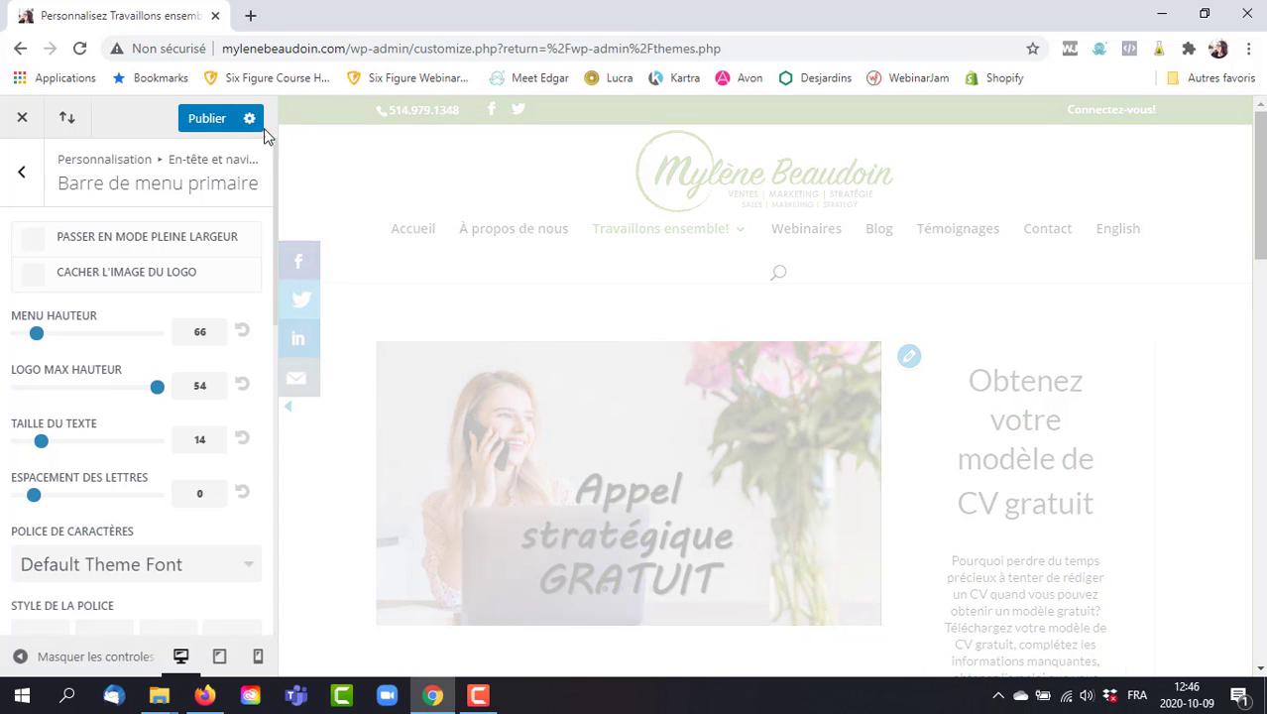
{"action": "left_click", "coordinate": [198, 127]}
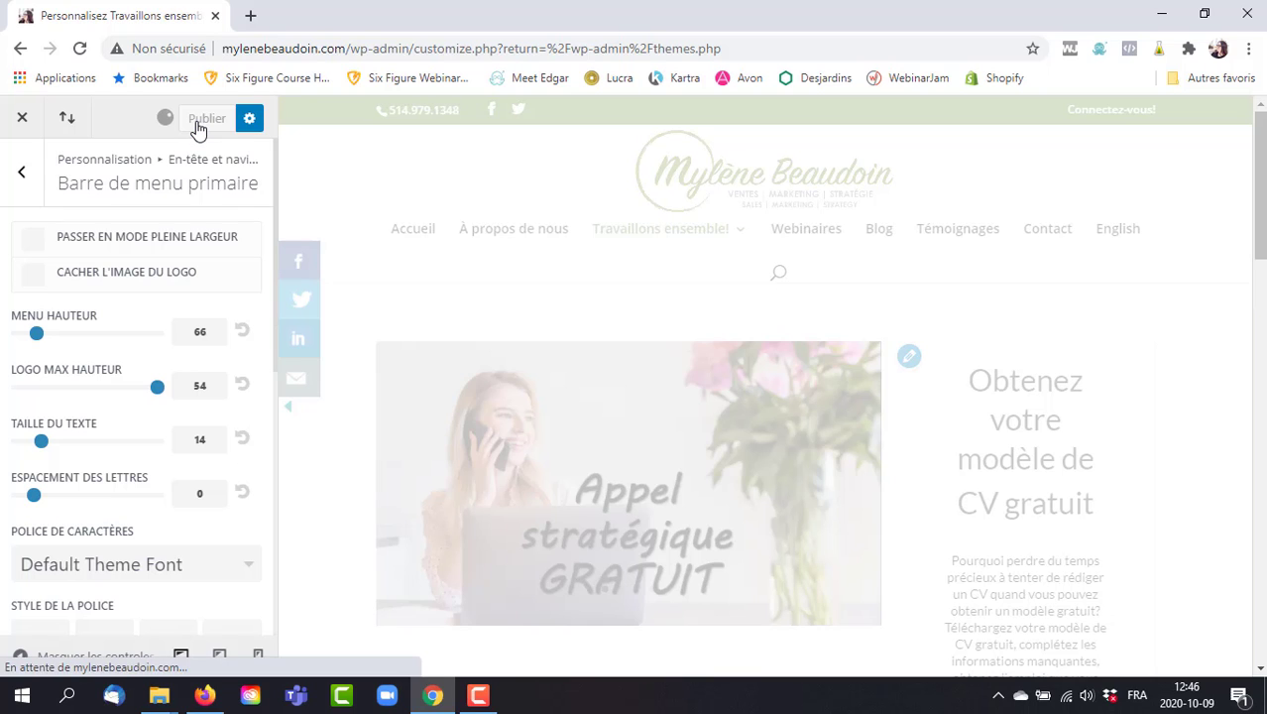
Browse Éléments de l'en-tête under En-tête et navigation, then return to the Customizer root menu.
{"action": "left_click", "coordinate": [24, 176]}
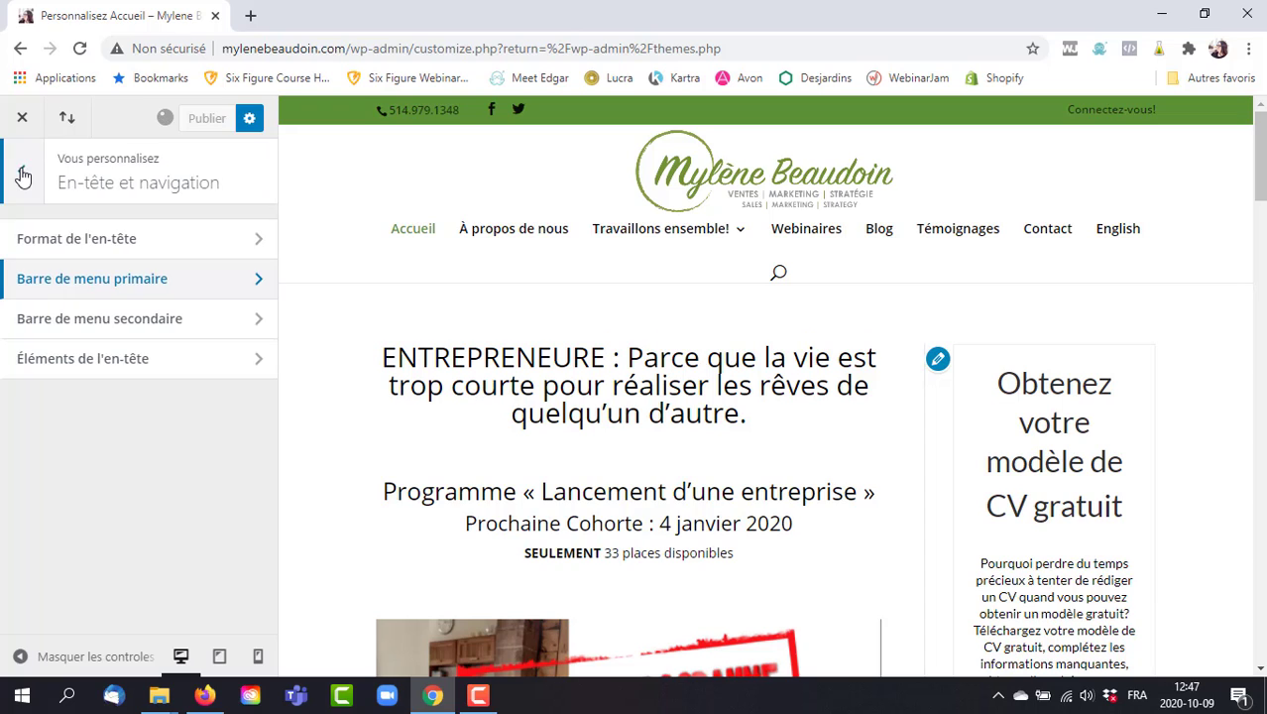
{"action": "left_click", "coordinate": [165, 369]}
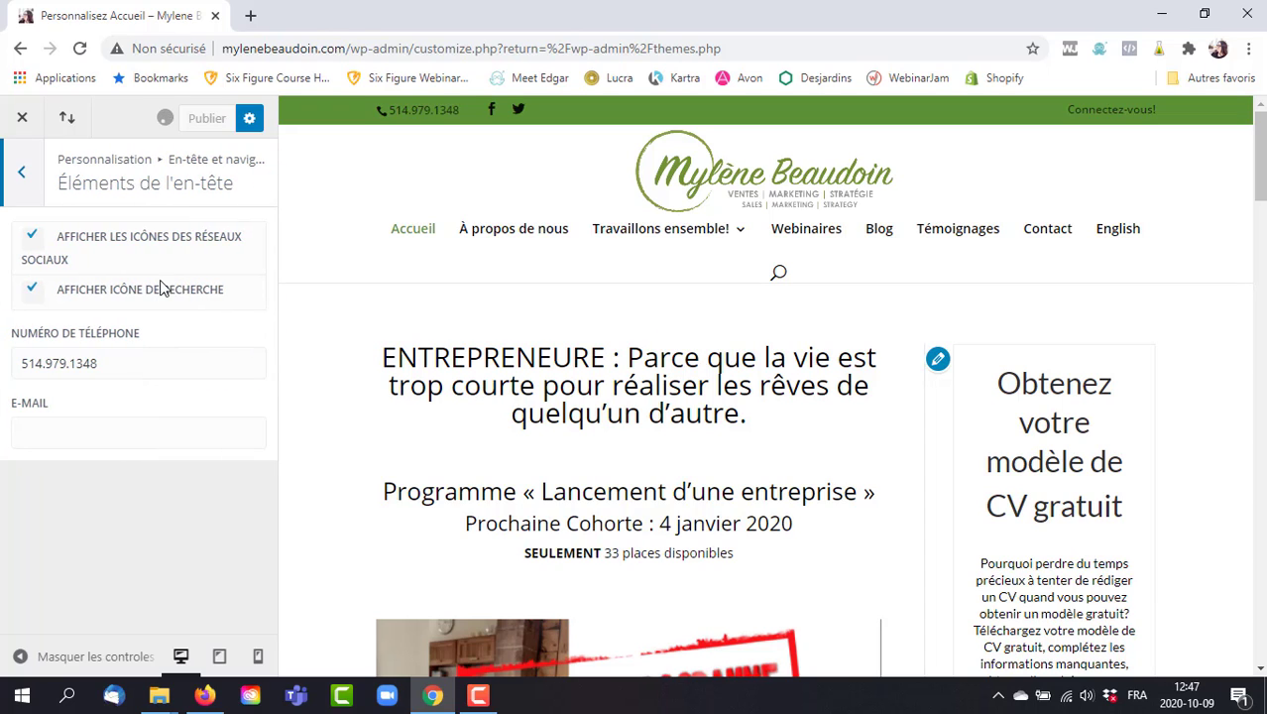
{"action": "left_click", "coordinate": [23, 177]}
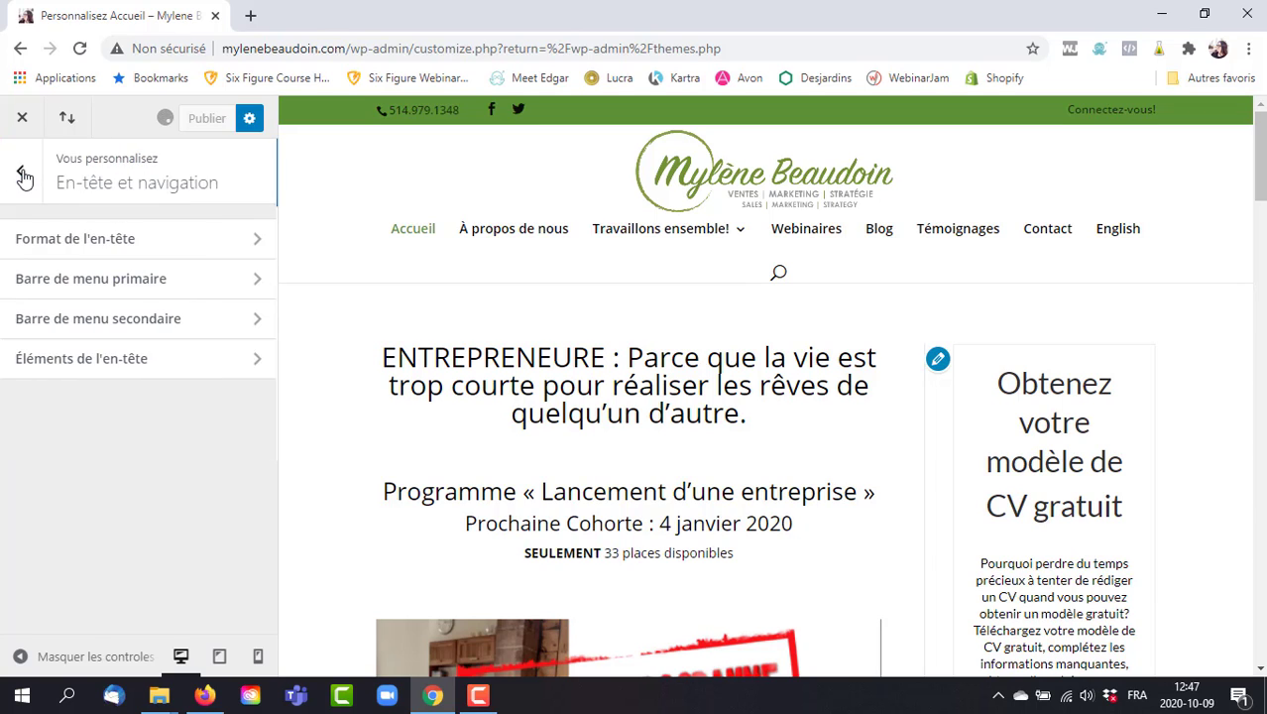
{"action": "left_click", "coordinate": [24, 176]}
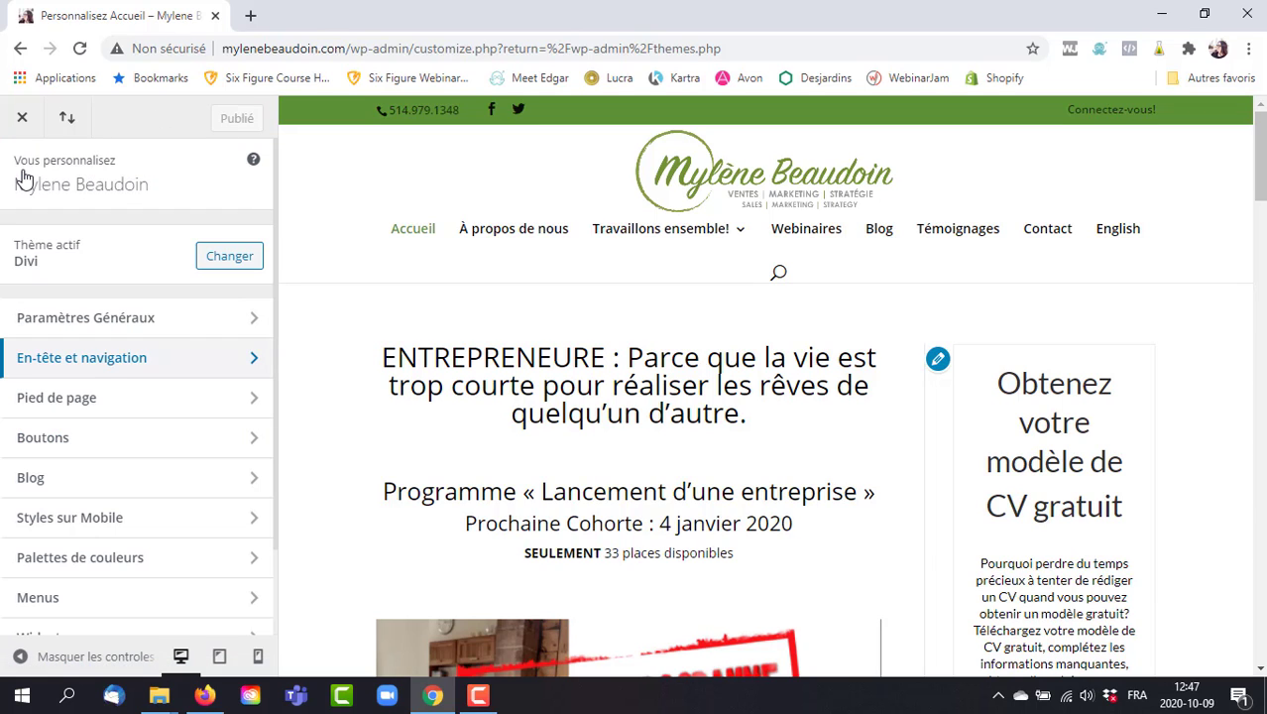
{"action": "left_click", "coordinate": [189, 355]}
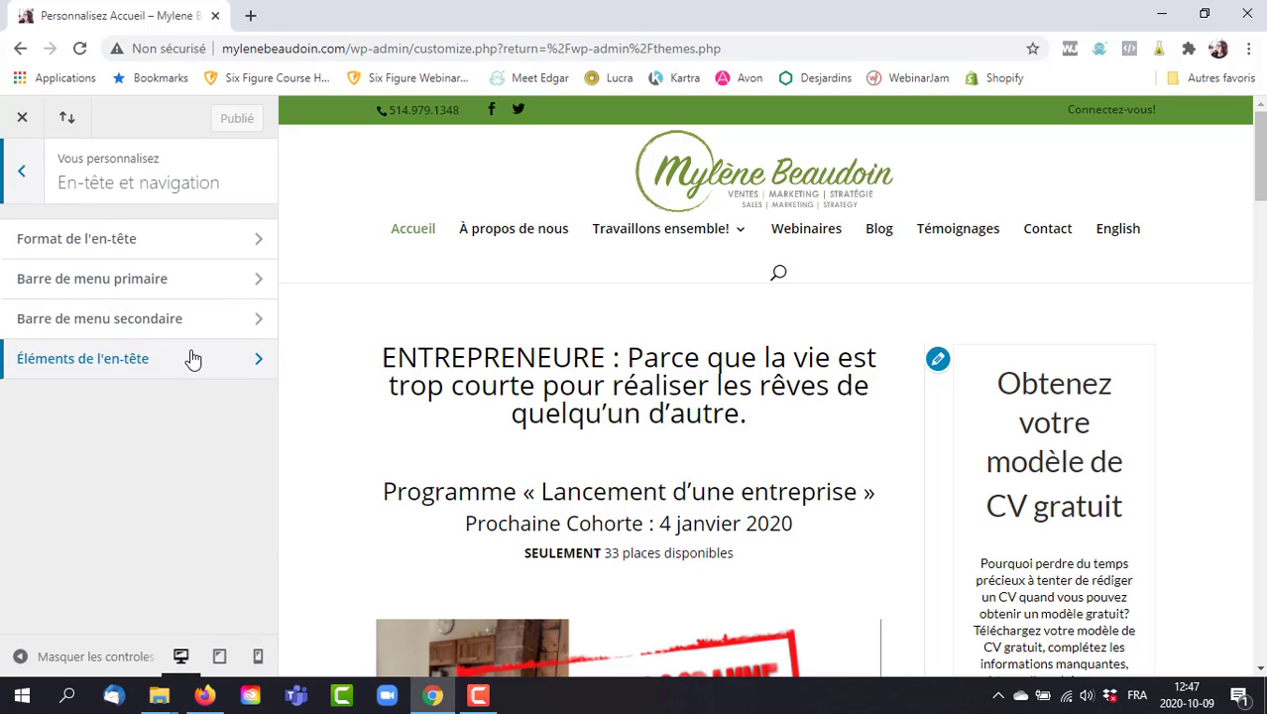
{"action": "left_click", "coordinate": [193, 358]}
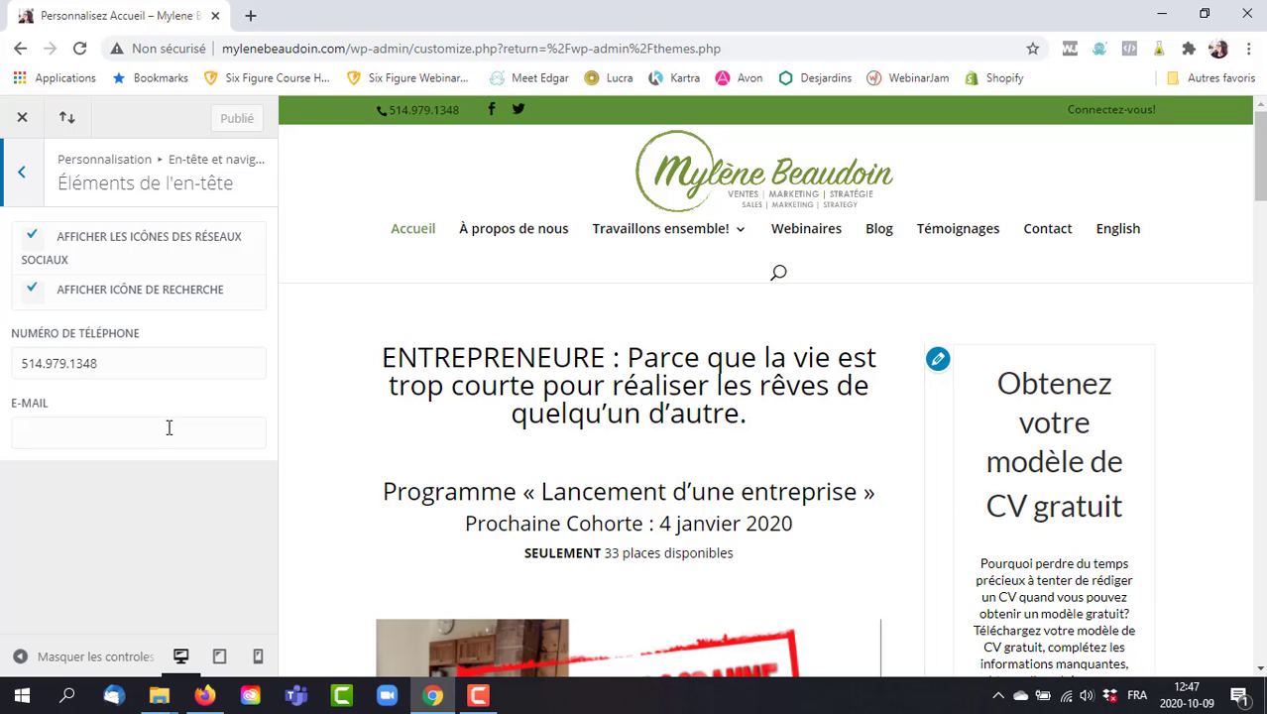
{"action": "left_click", "coordinate": [26, 174]}
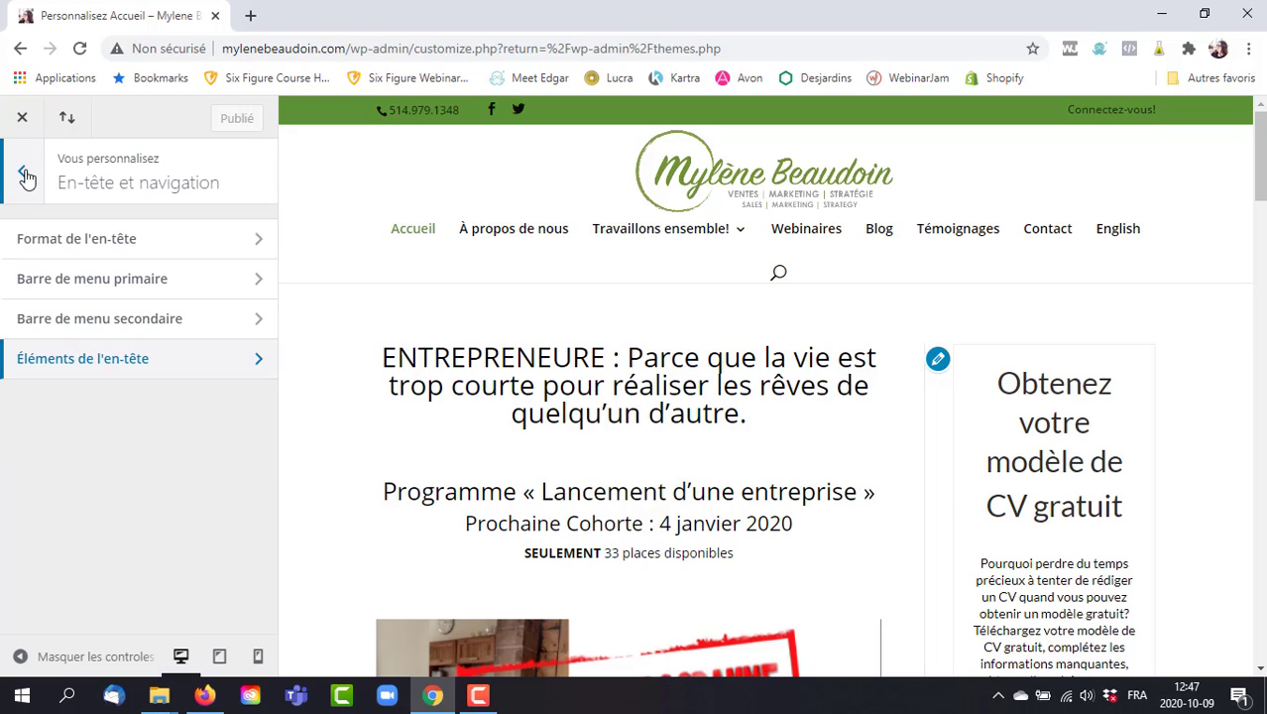
{"action": "left_click", "coordinate": [26, 175]}
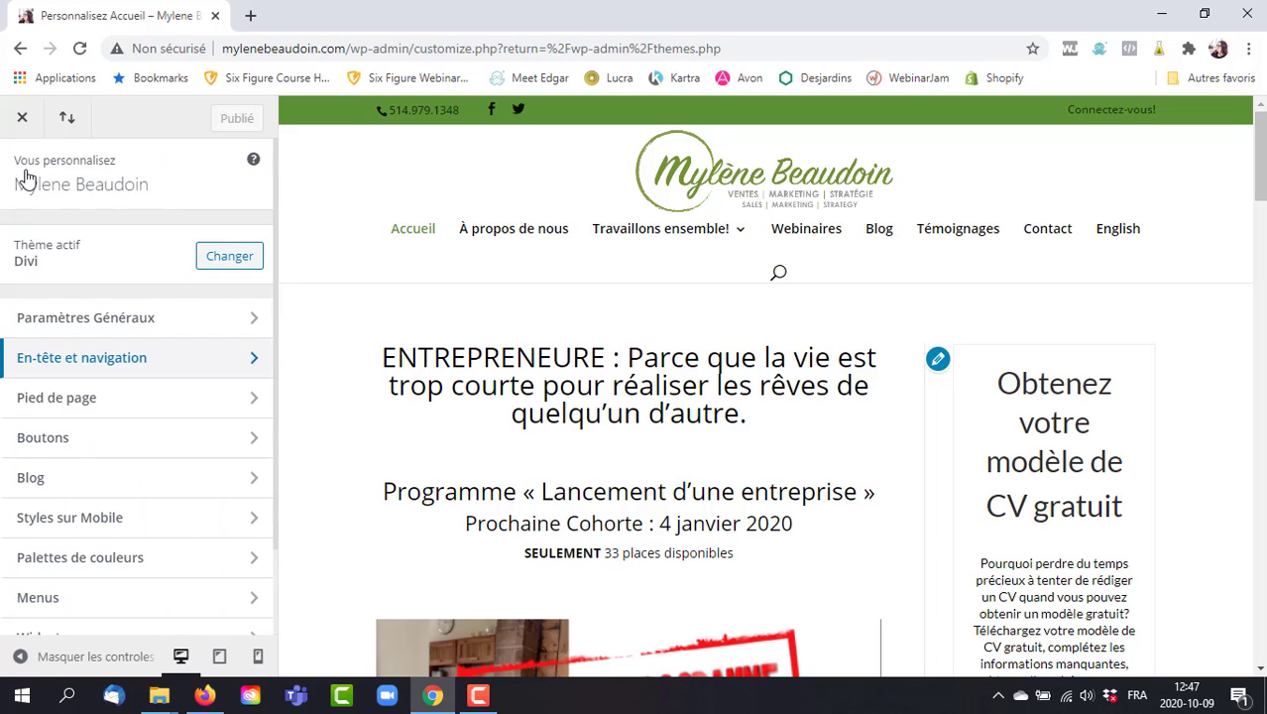
In Pied de page > Modèle, briefly try two columns, then set the footer to four columns.
{"action": "left_click", "coordinate": [193, 399]}
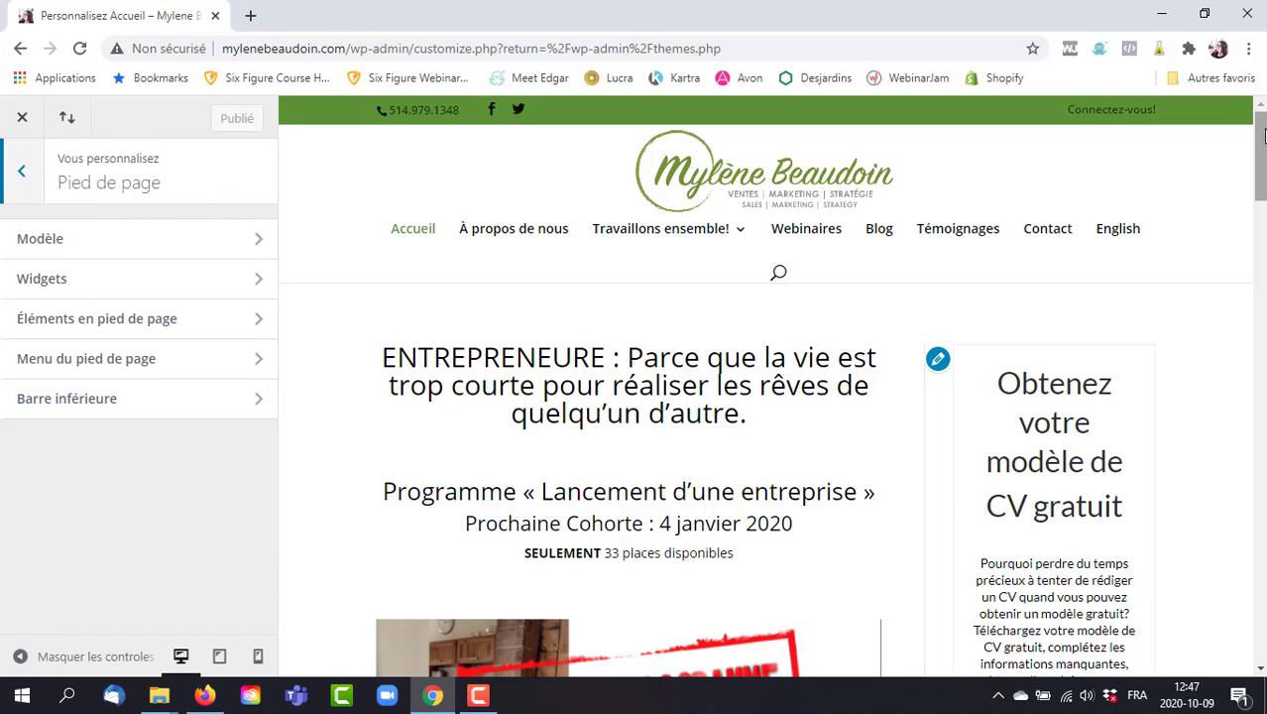
{"action": "left_click_drag", "start_coordinate": [1261, 135], "coordinate": [1261, 595]}
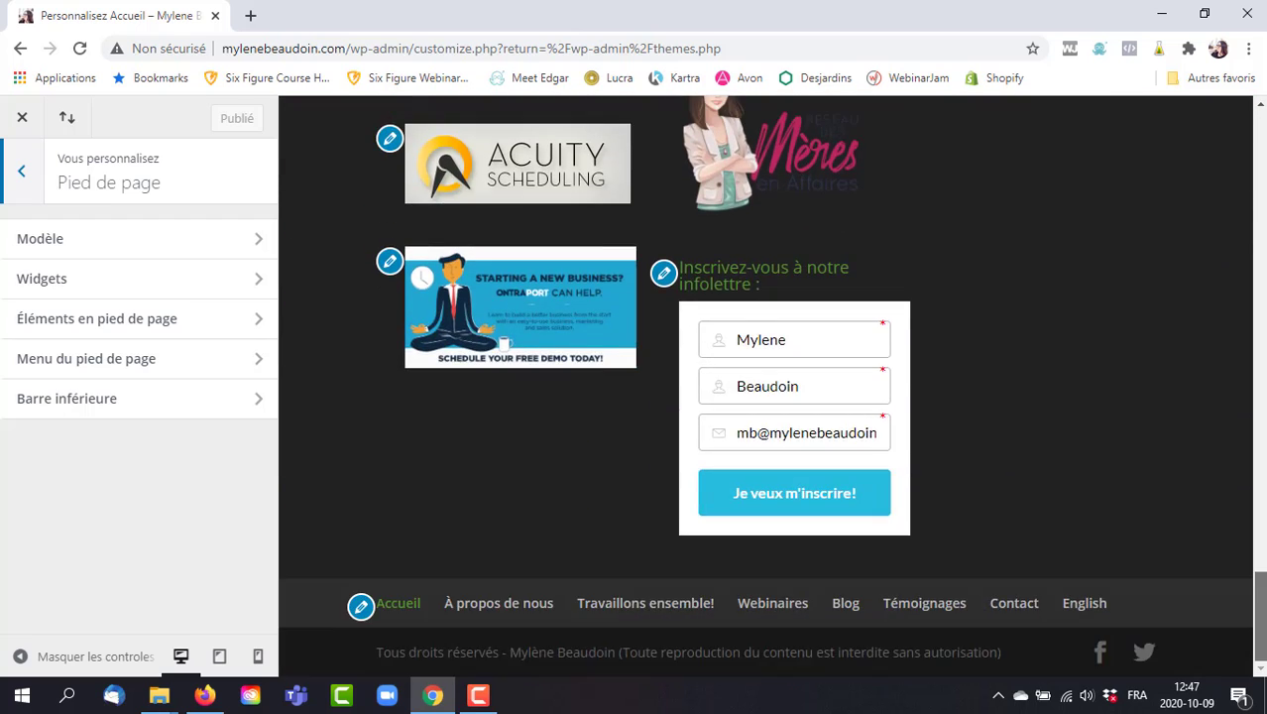
{"action": "scroll", "coordinate": [561, 584], "scroll_direction": "up", "scroll_amount": 1}
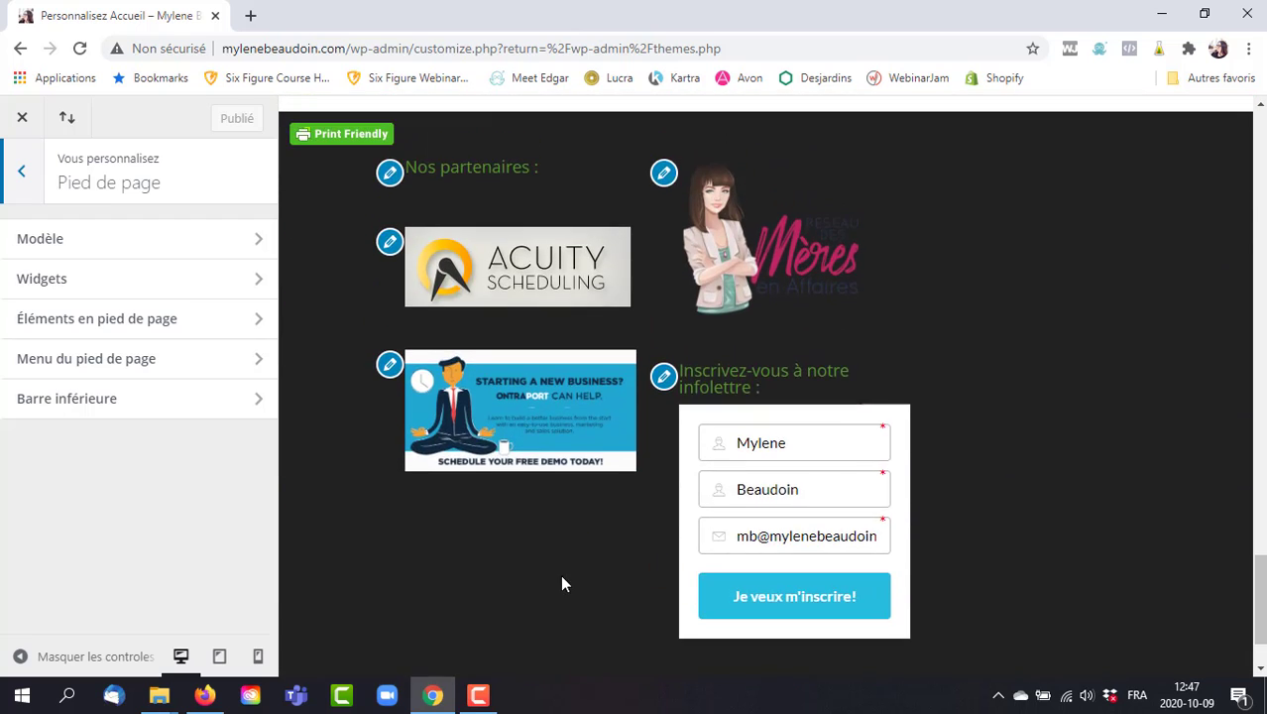
{"action": "left_click", "coordinate": [60, 238]}
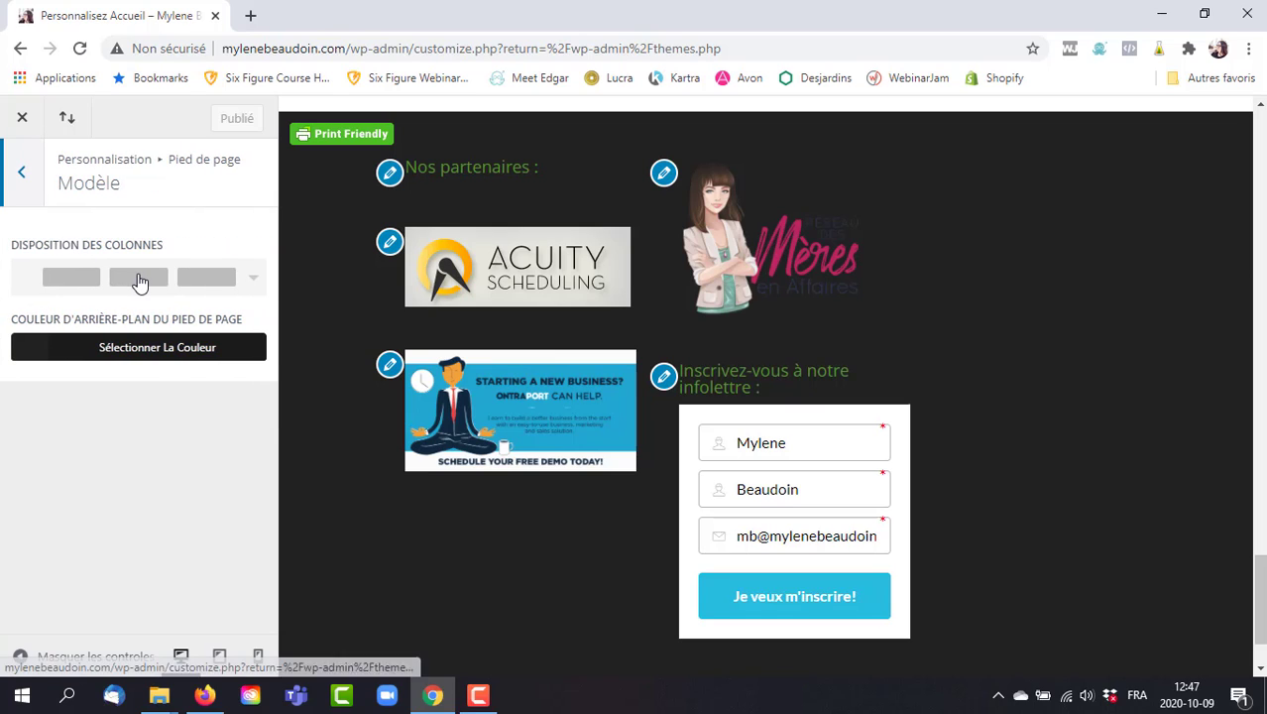
{"action": "left_click", "coordinate": [254, 281]}
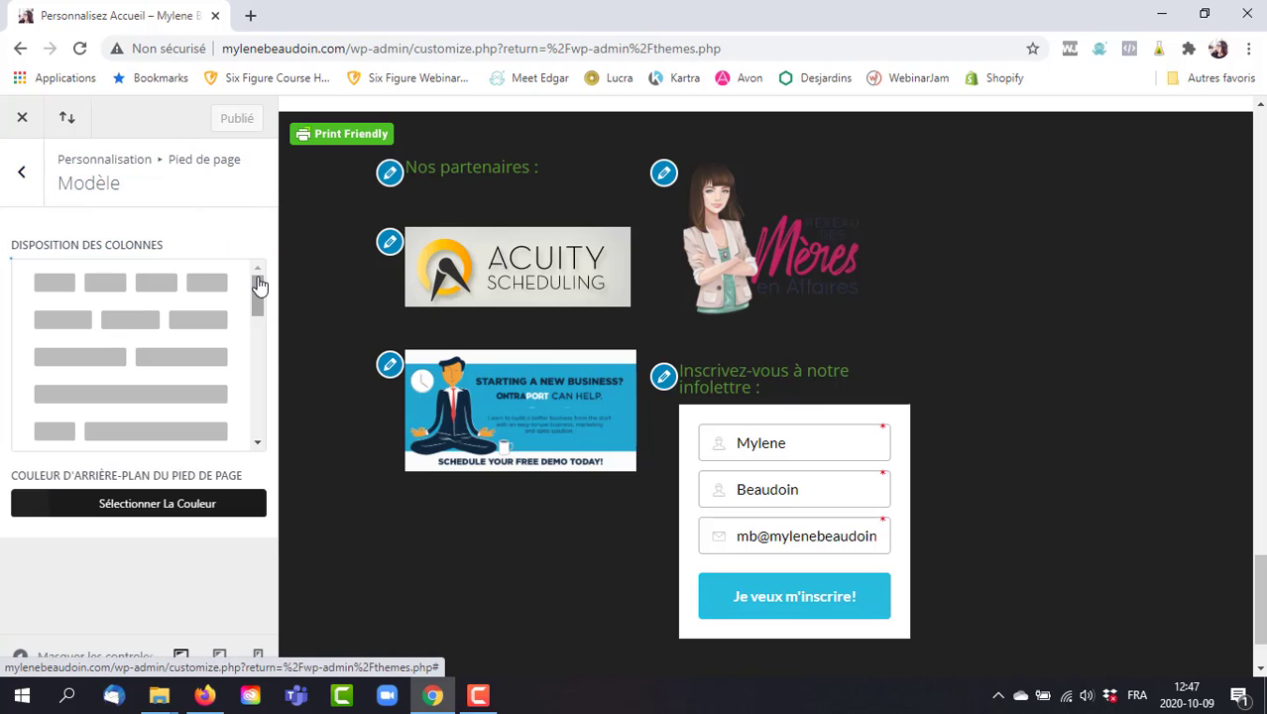
{"action": "left_click", "coordinate": [194, 282]}
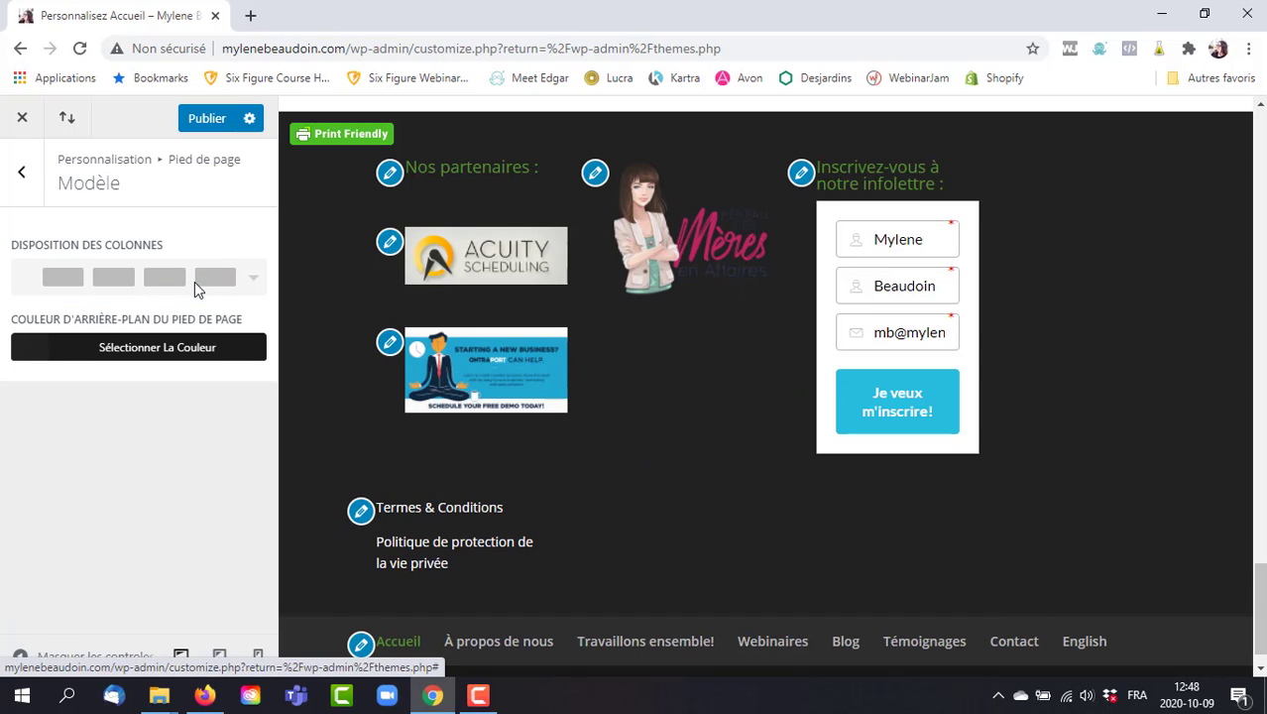
{"action": "left_click", "coordinate": [195, 284]}
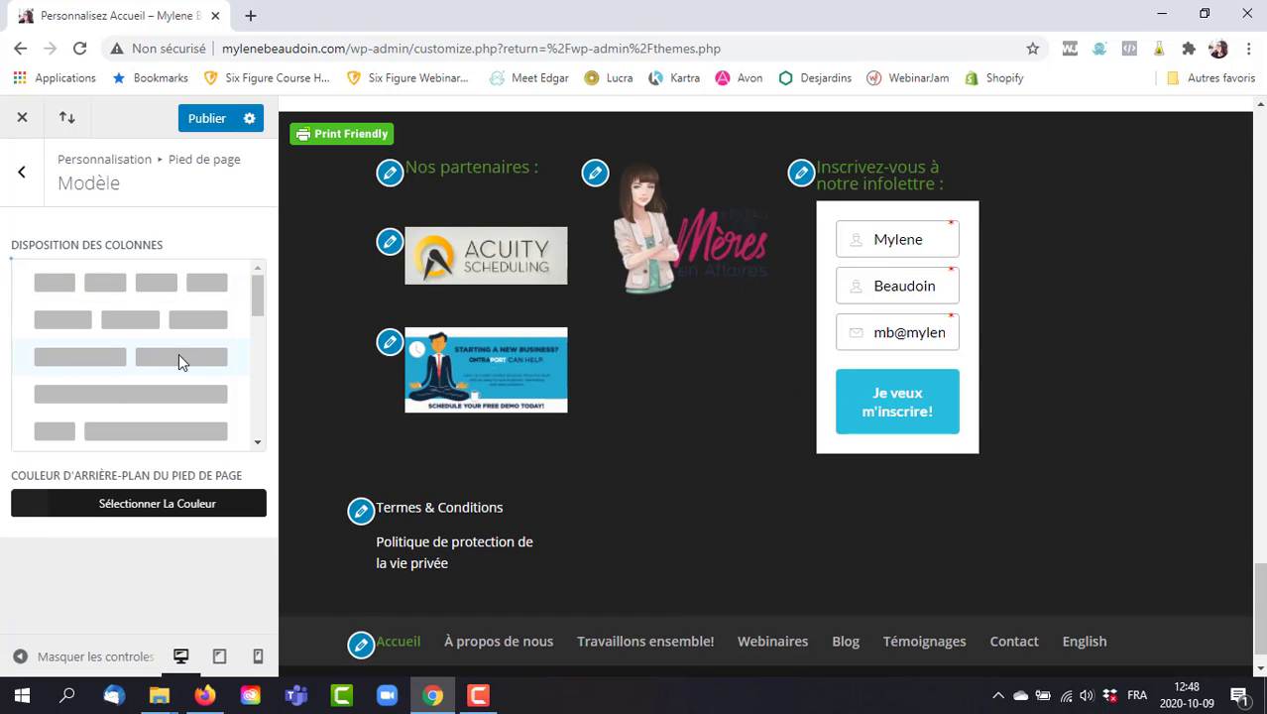
{"action": "left_click", "coordinate": [180, 359]}
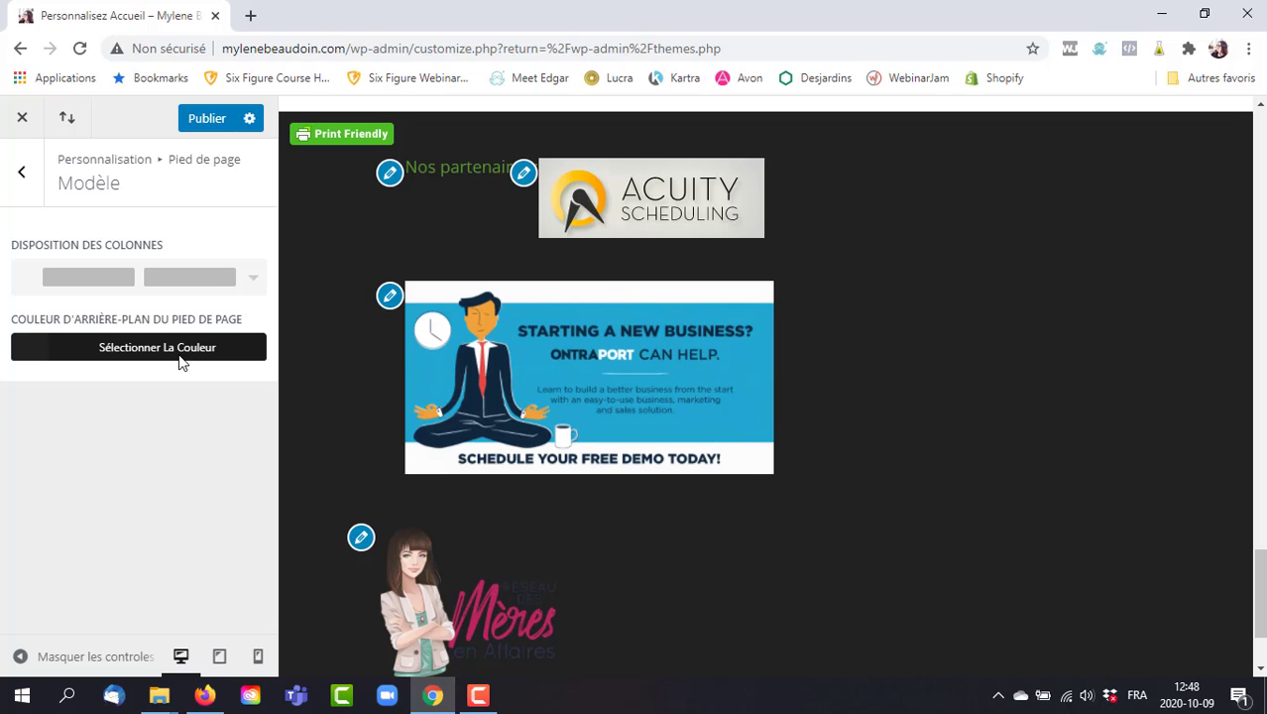
{"action": "left_click", "coordinate": [178, 279]}
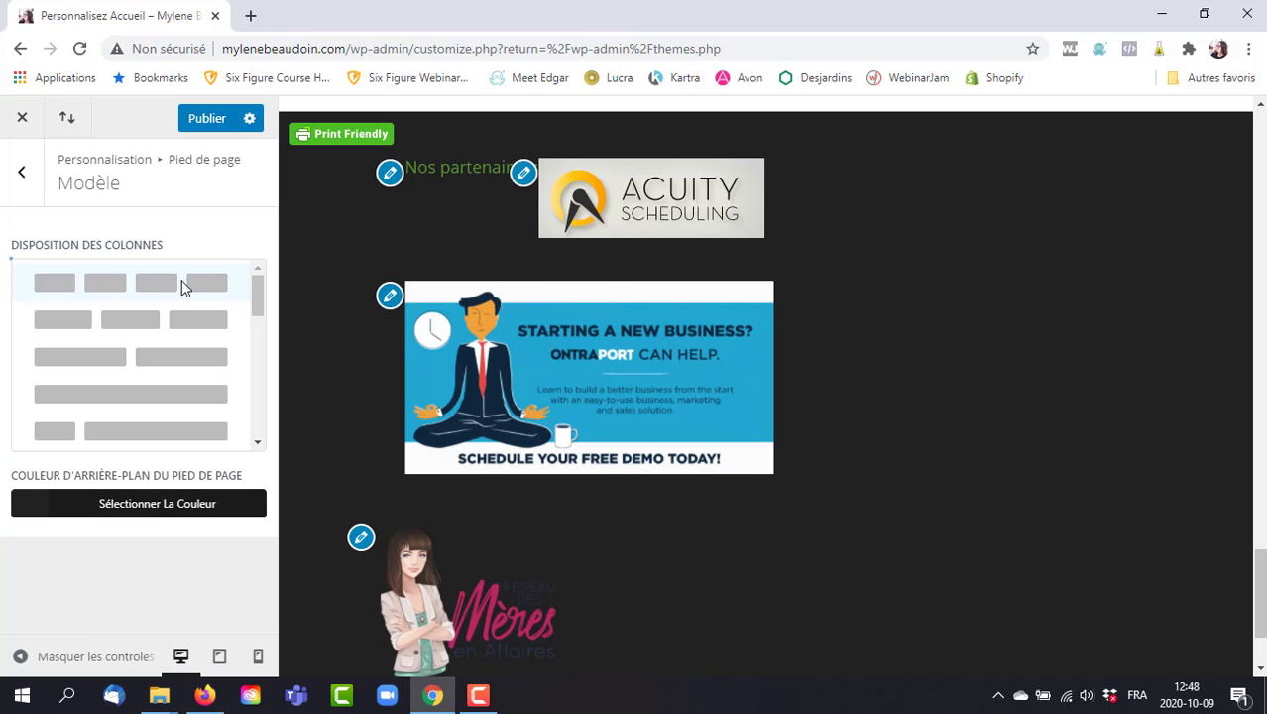
{"action": "left_click", "coordinate": [182, 282]}
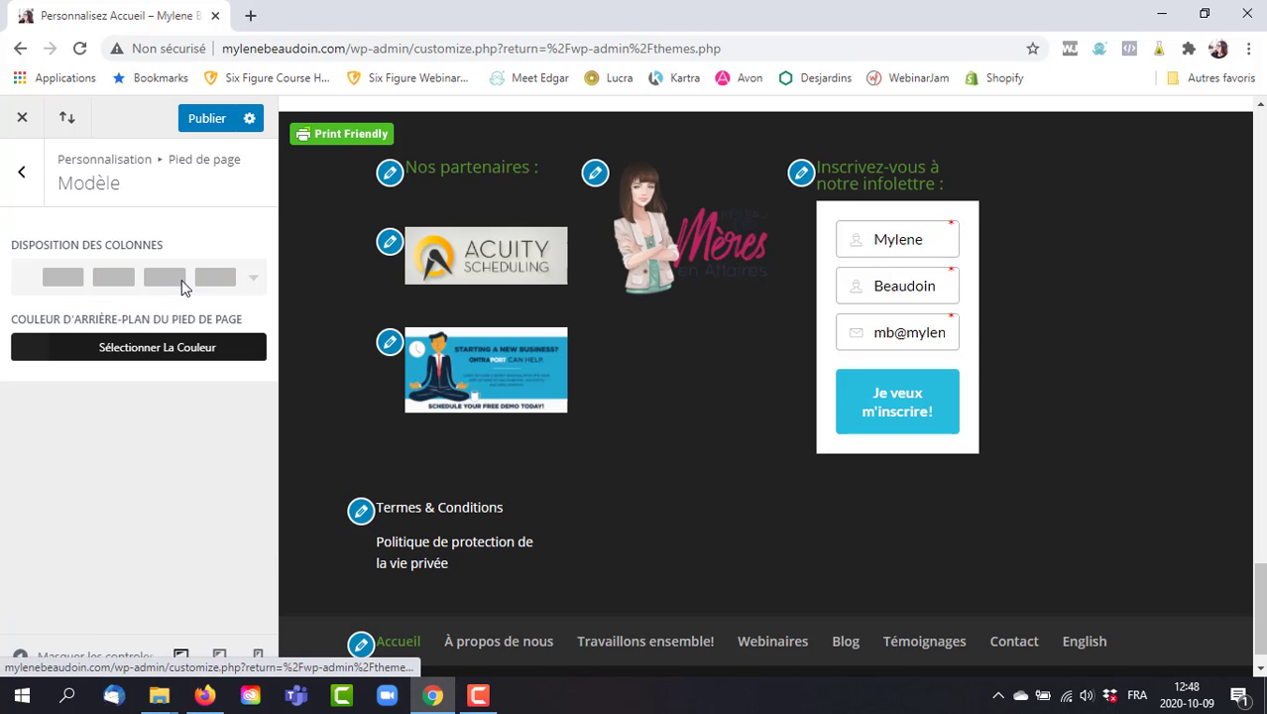
Check the #222222 footer background colour, publish, and return to the footer sections.
{"action": "left_click", "coordinate": [166, 355]}
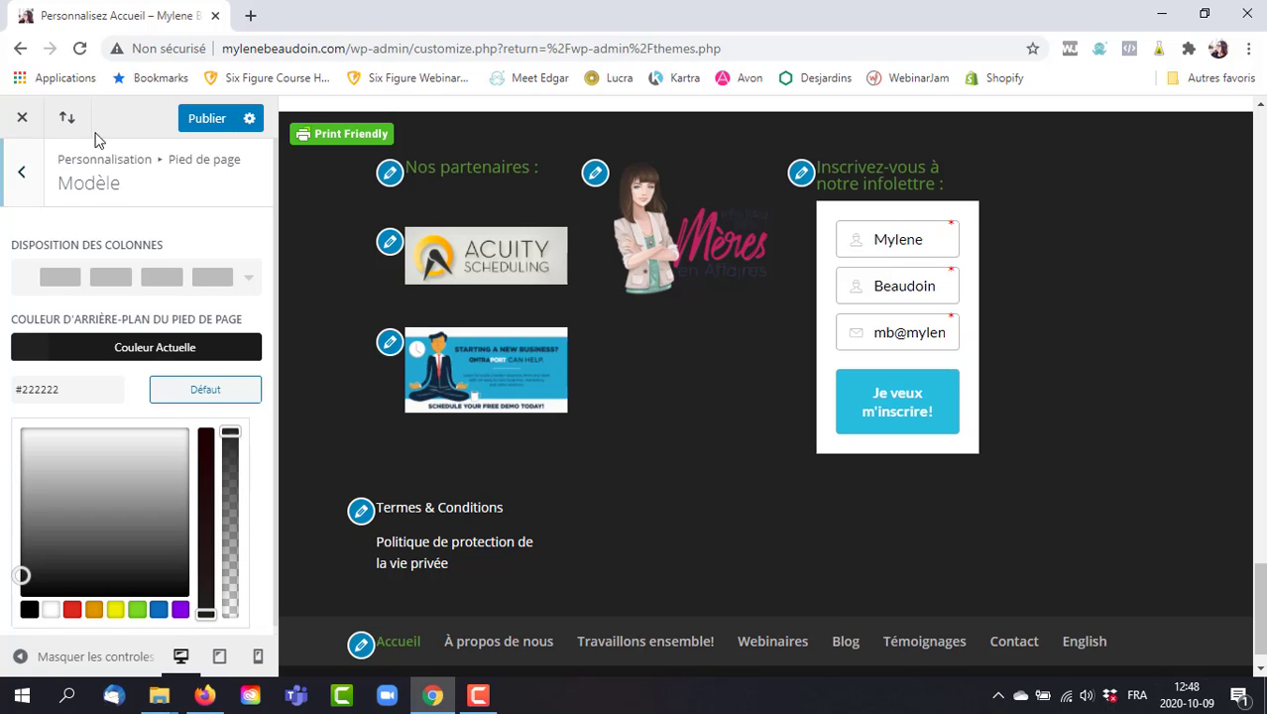
{"action": "left_click", "coordinate": [206, 123]}
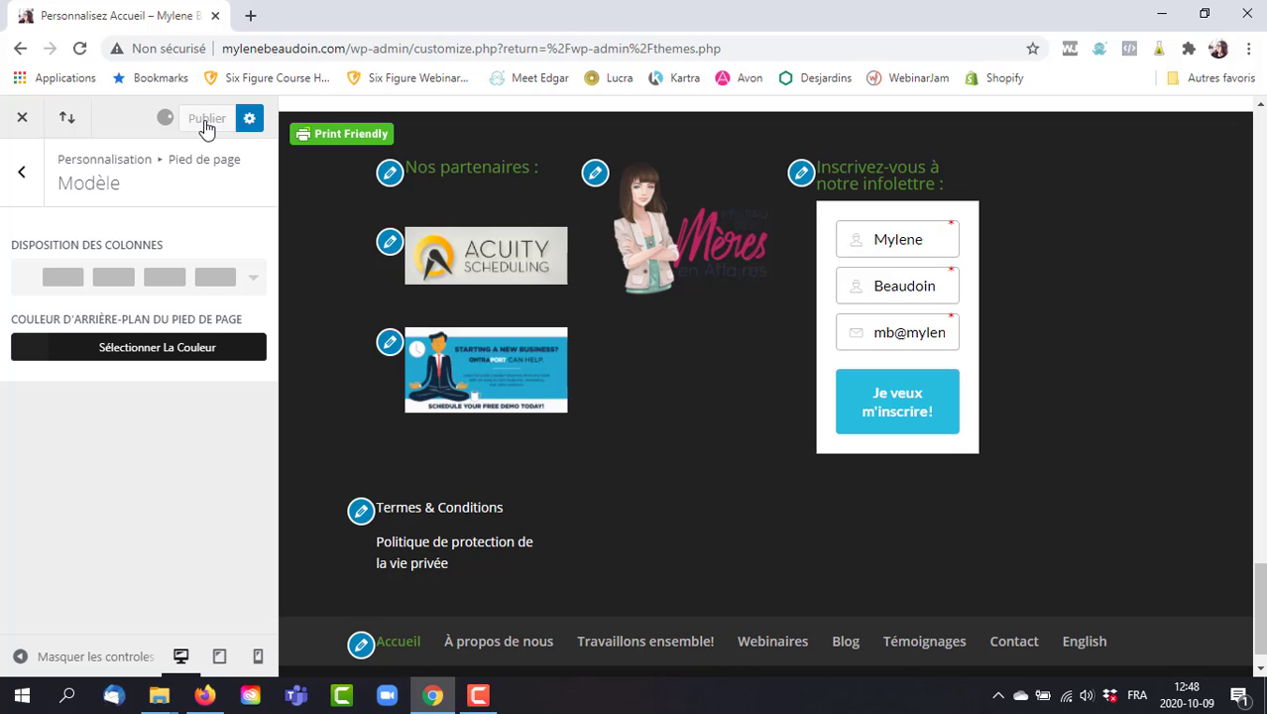
{"action": "left_click", "coordinate": [24, 174]}
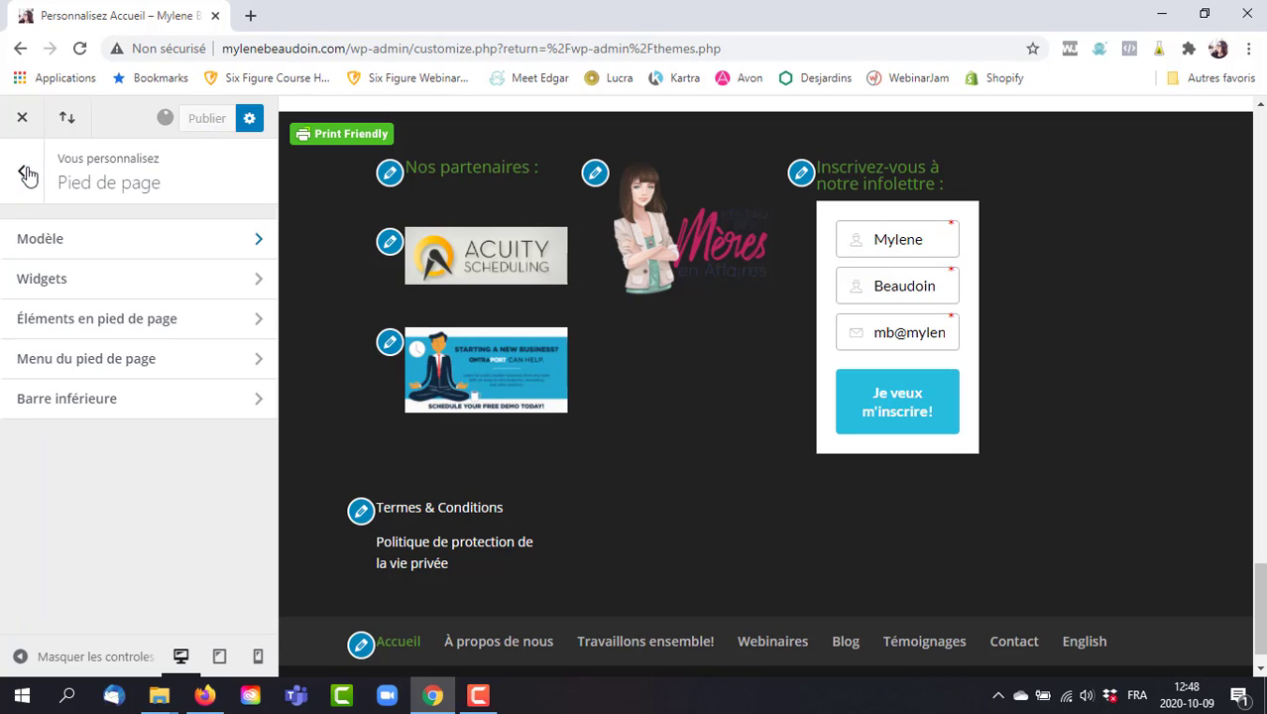
Review the Pied de page Widgets text and colour settings, then close the Customizer.
{"action": "left_click", "coordinate": [201, 287]}
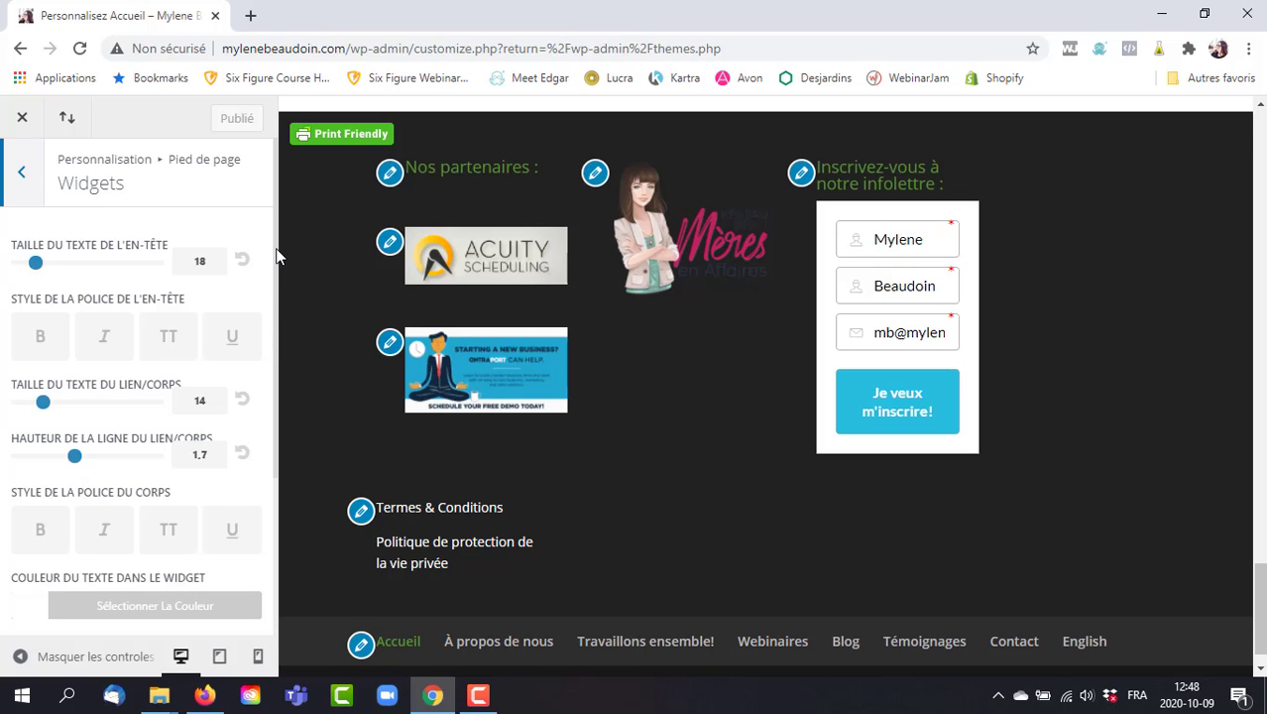
{"action": "scroll", "coordinate": [273, 259], "scroll_direction": "down", "scroll_amount": 1}
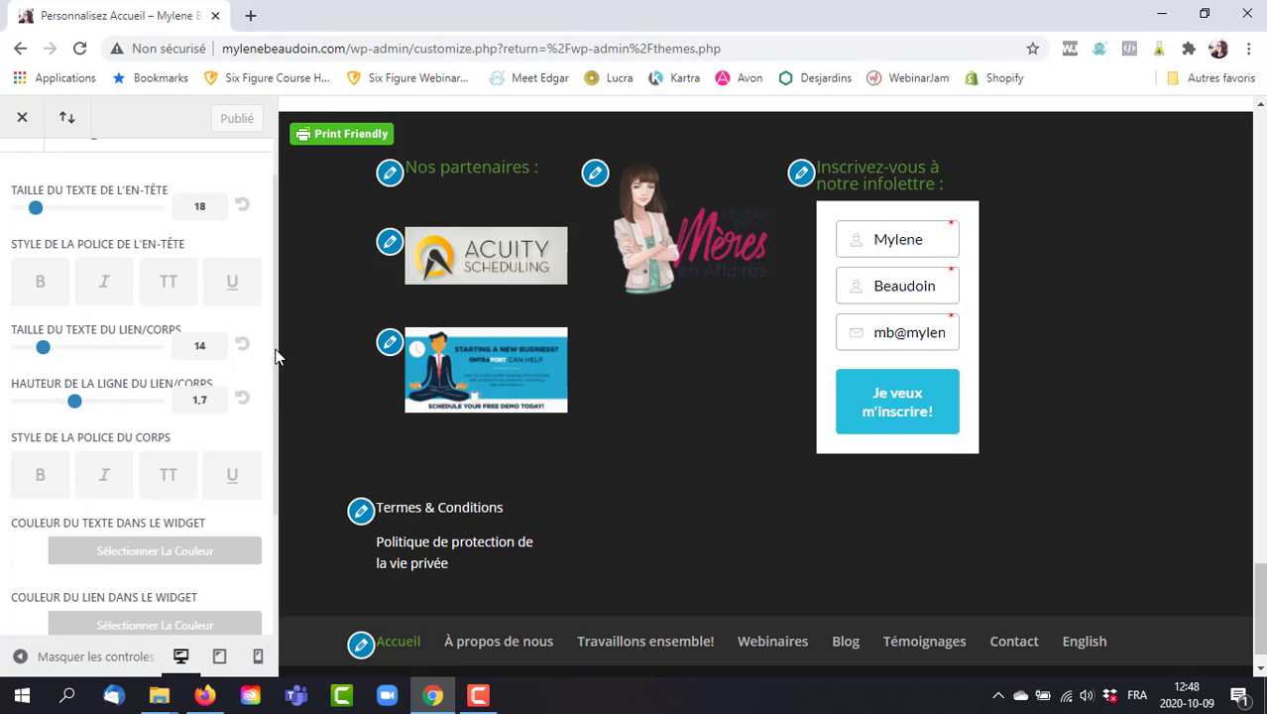
{"action": "left_click_drag", "start_coordinate": [276, 357], "coordinate": [282, 479]}
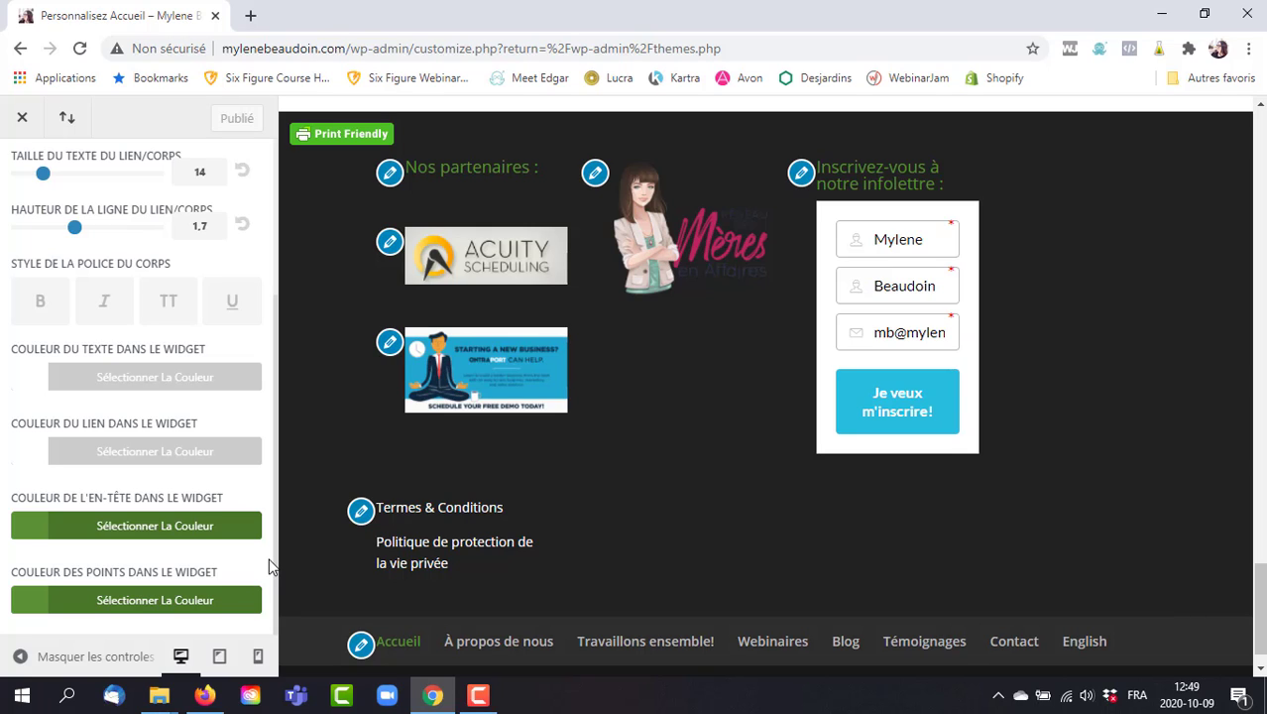
{"action": "left_click", "coordinate": [21, 121]}
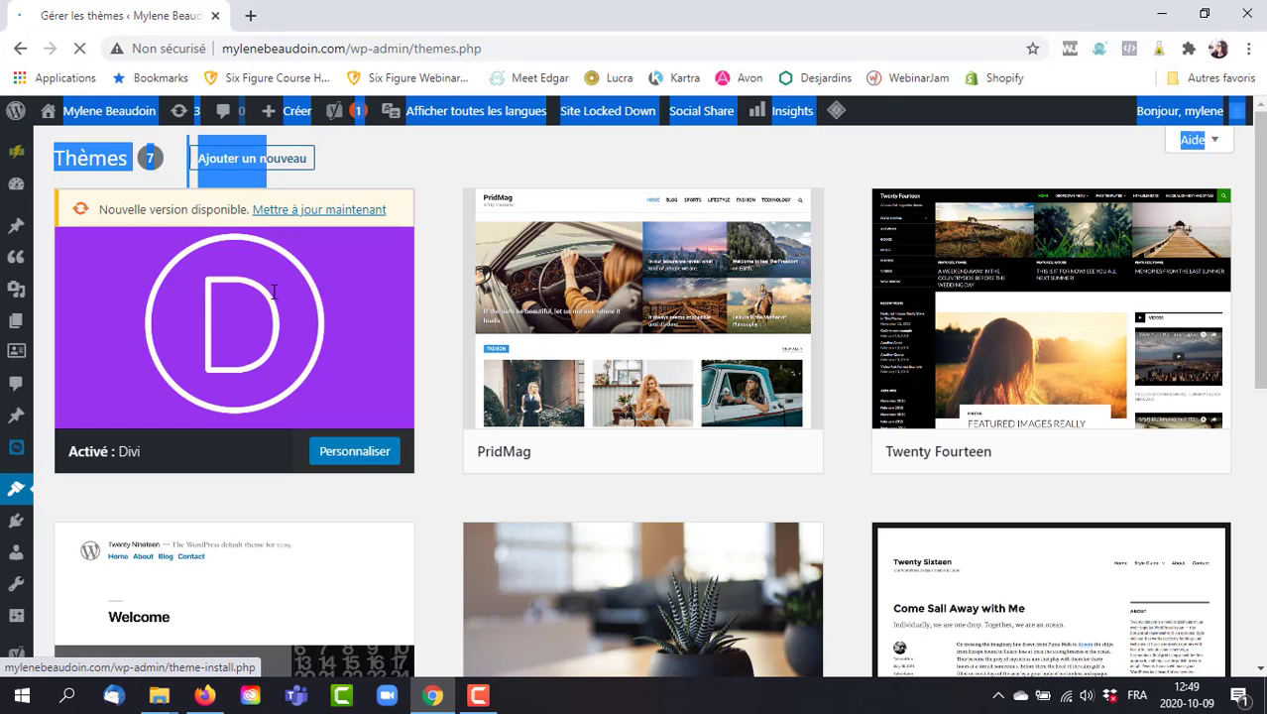
Launch Personnaliser on the active Divi theme from Apparence > Thèmes.
{"action": "left_click", "coordinate": [354, 453]}
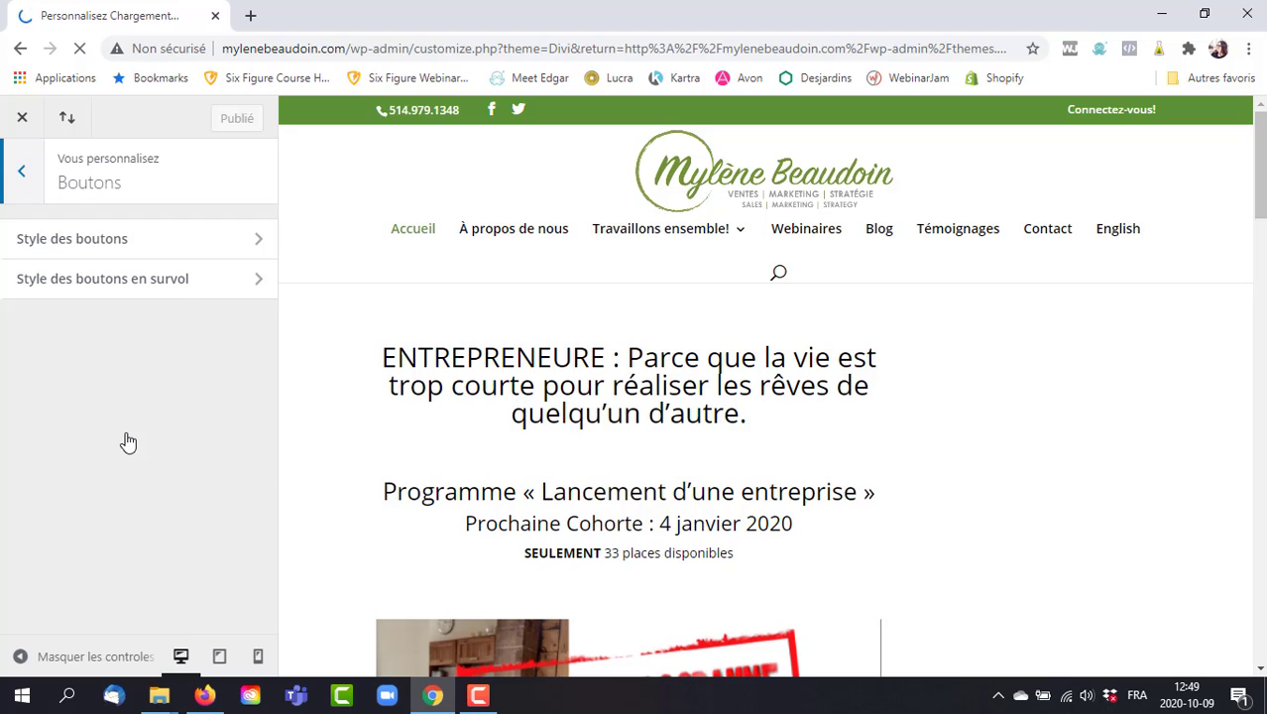
{"action": "left_click", "coordinate": [203, 239]}
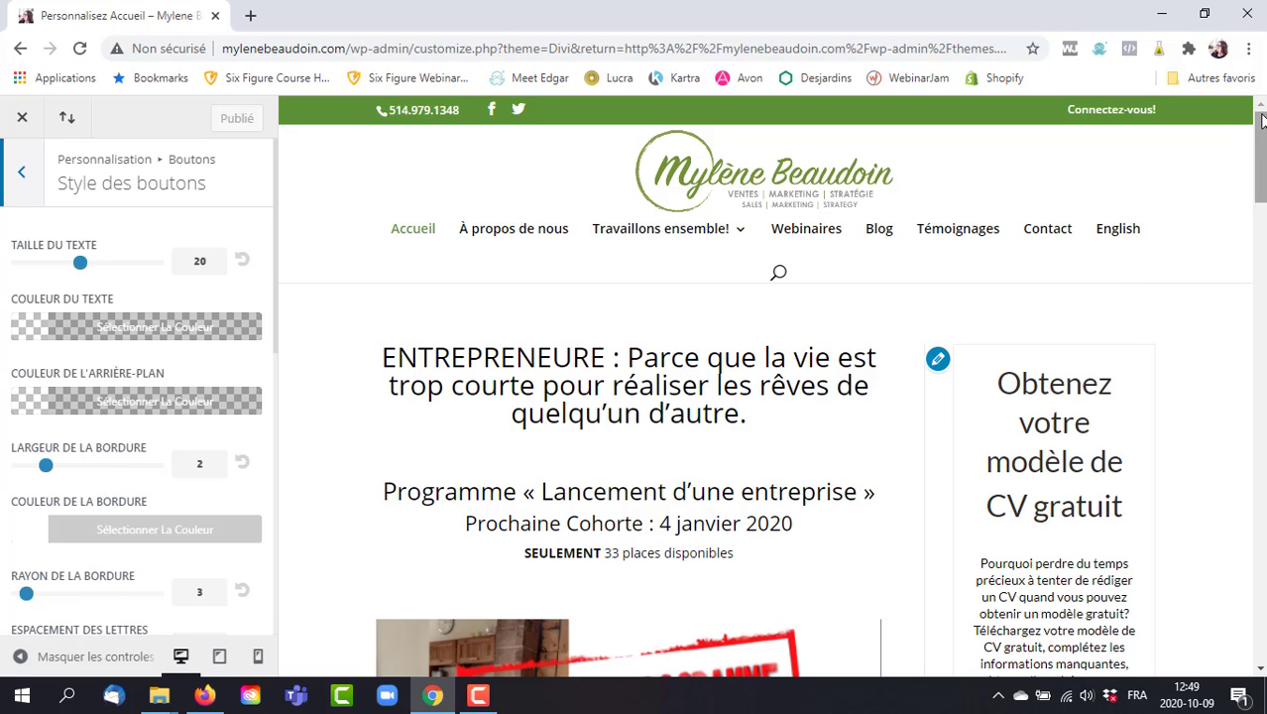
{"action": "left_click_drag", "start_coordinate": [1262, 130], "coordinate": [1262, 231]}
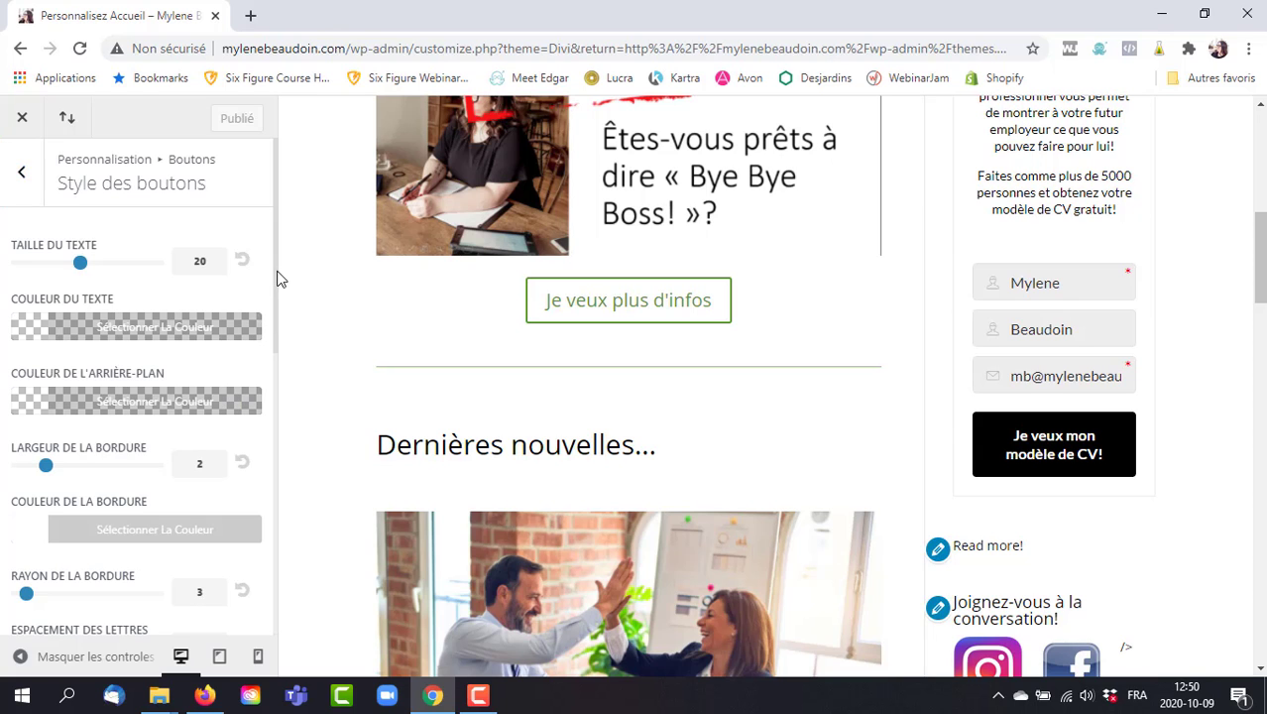
{"action": "left_click_drag", "start_coordinate": [277, 278], "coordinate": [282, 593]}
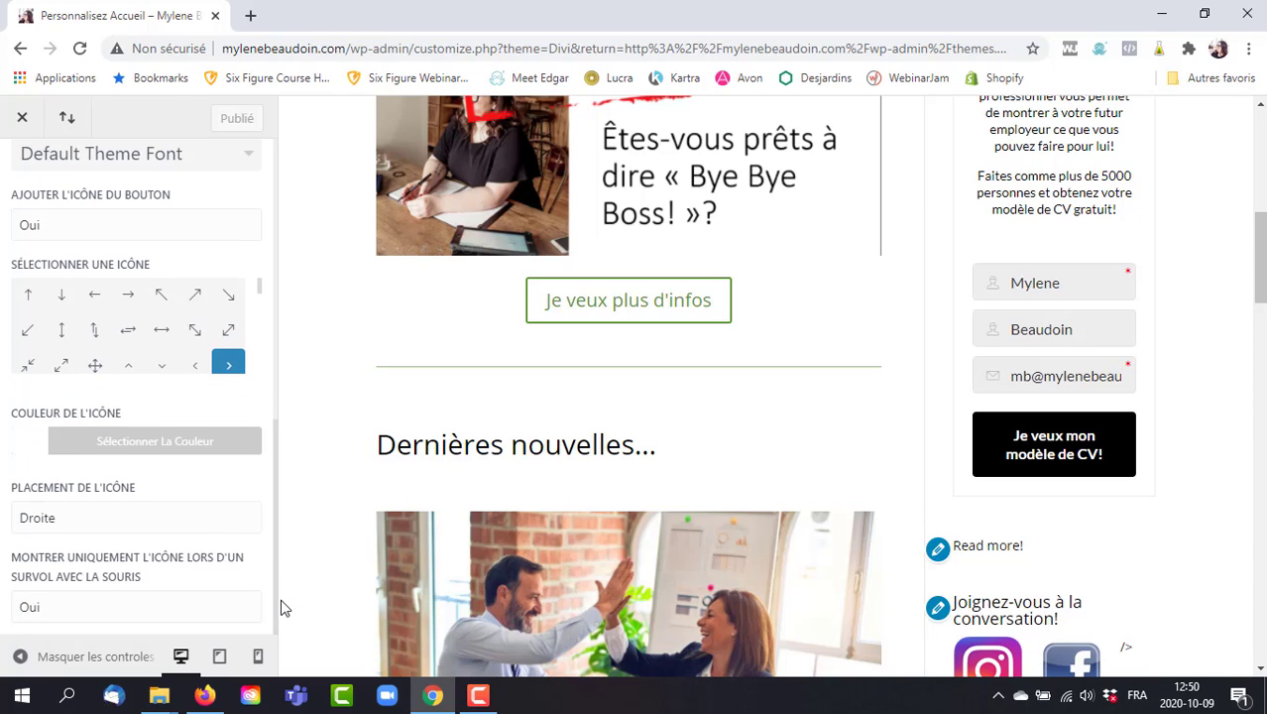
{"action": "left_click_drag", "start_coordinate": [298, 391], "coordinate": [303, 180]}
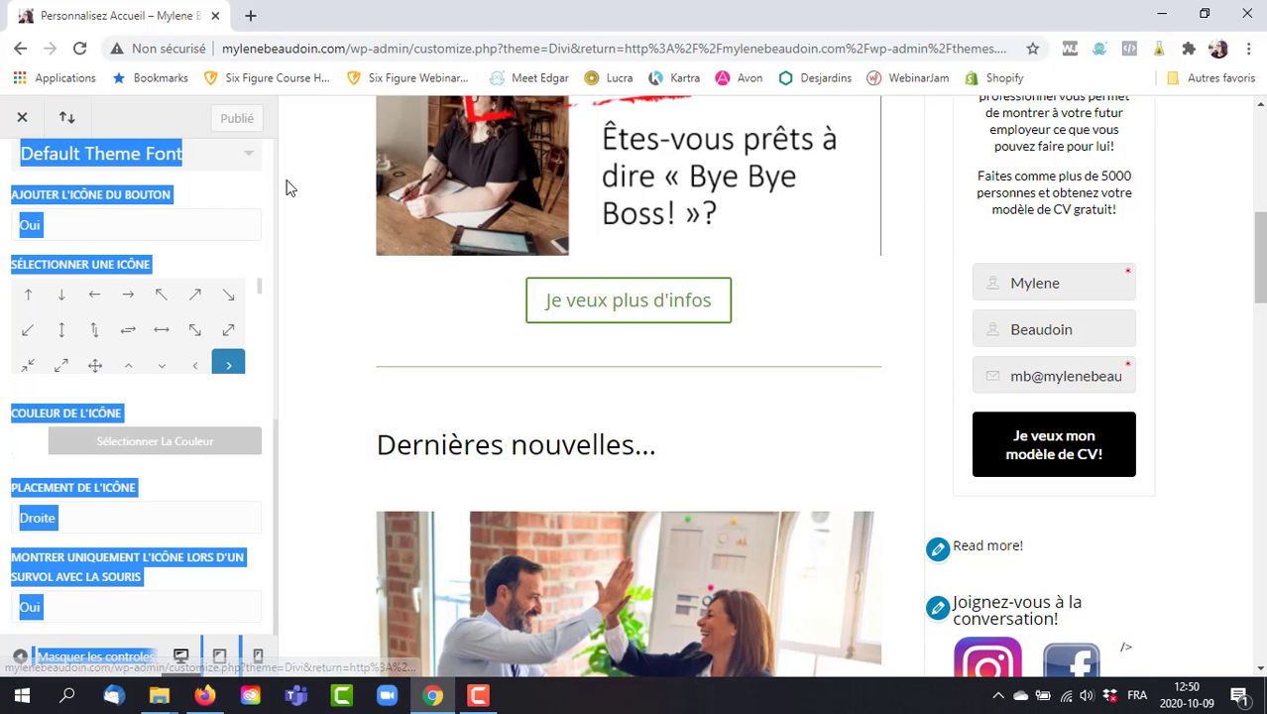
{"action": "scroll", "coordinate": [278, 169], "scroll_direction": "up", "scroll_amount": 10}
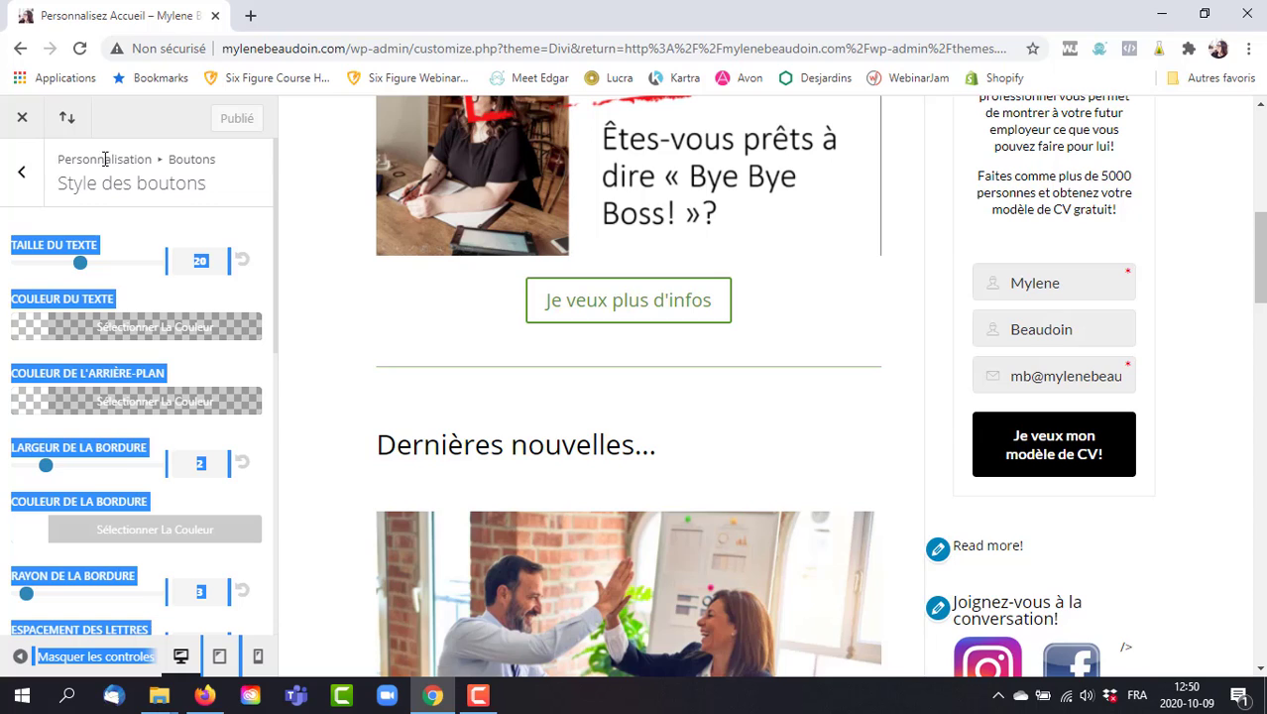
{"action": "left_click", "coordinate": [24, 175]}
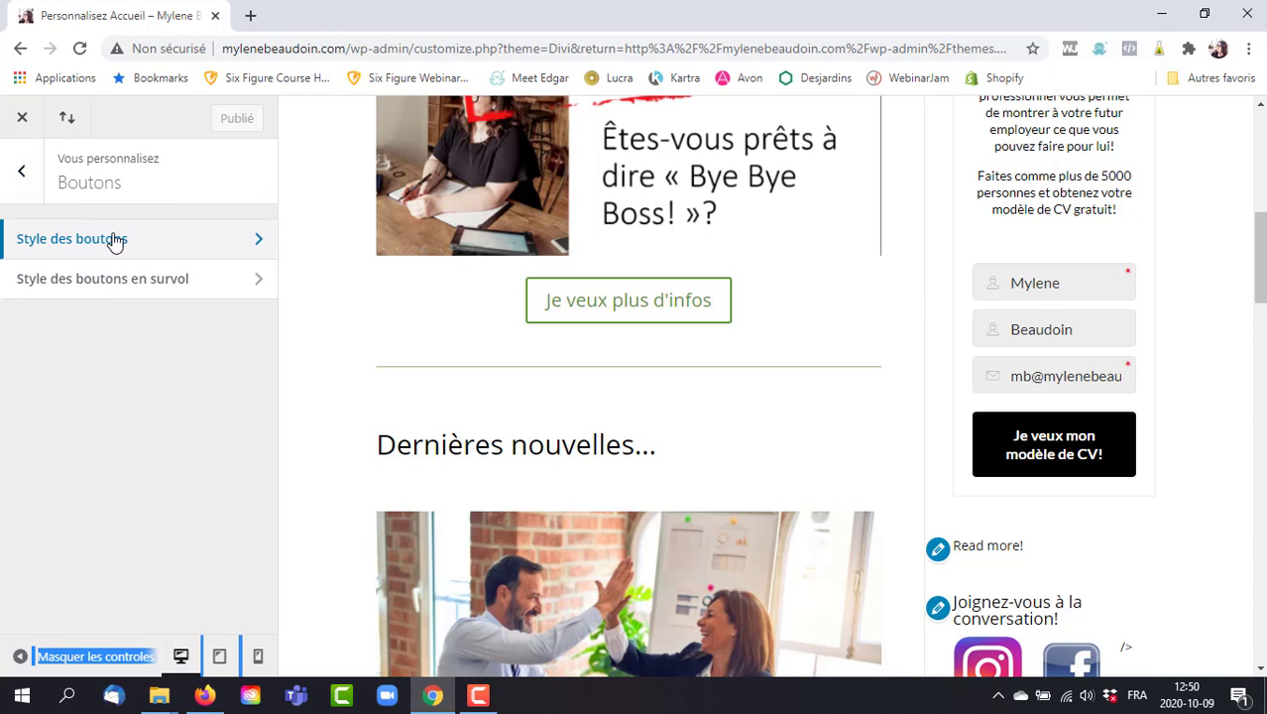
Glance at Style des boutons en survol, then navigate back to Blog > Poste settings.
{"action": "left_click", "coordinate": [154, 281]}
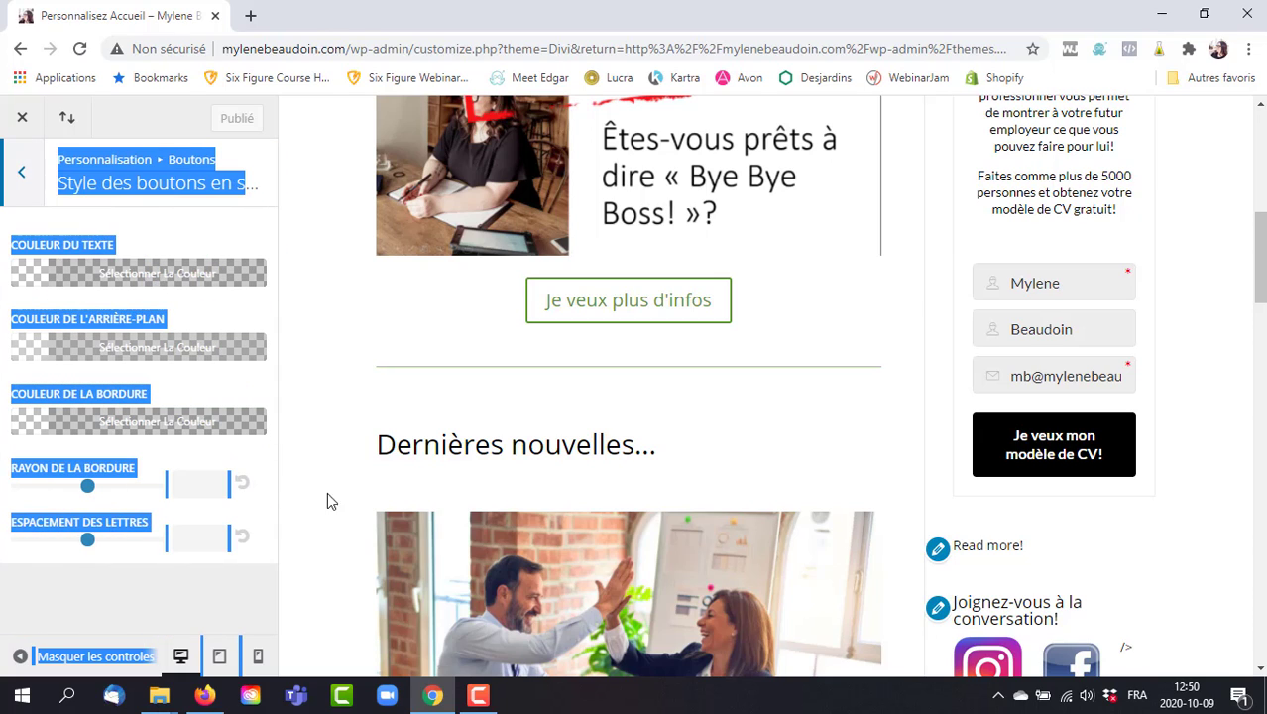
{"action": "left_click", "coordinate": [353, 390]}
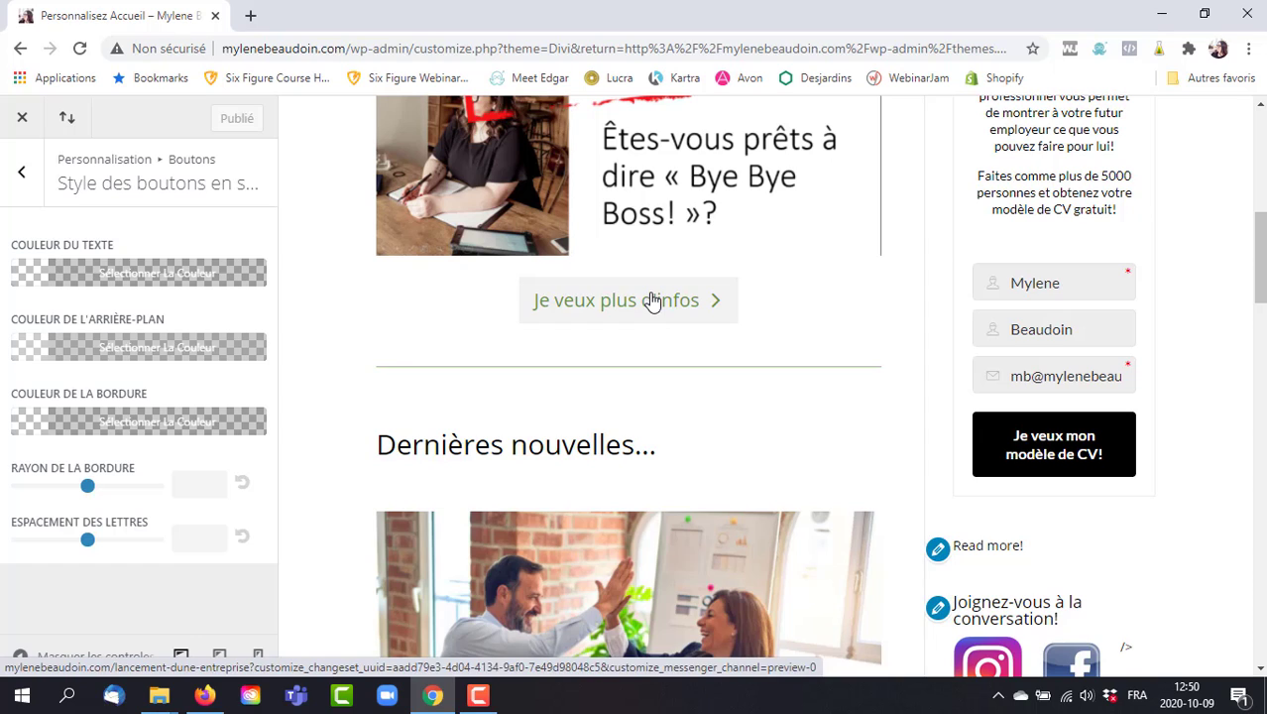
{"action": "left_click", "coordinate": [27, 173]}
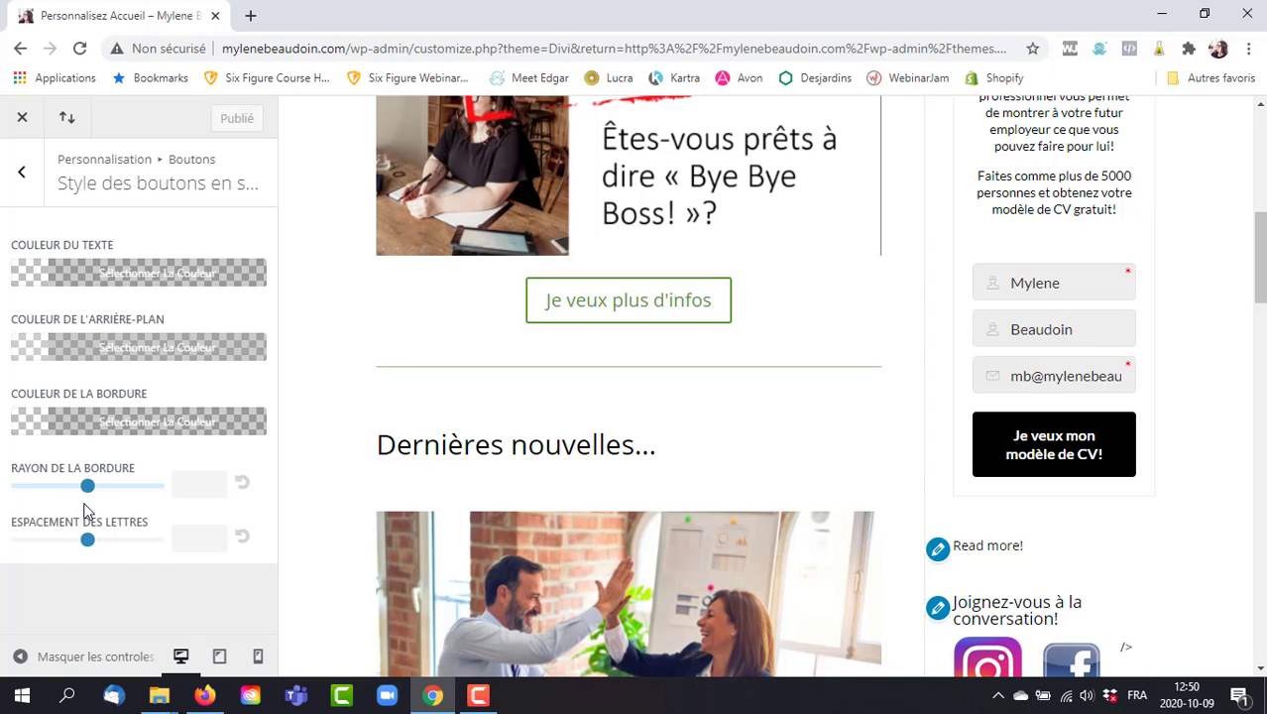
{"action": "left_click", "coordinate": [27, 173]}
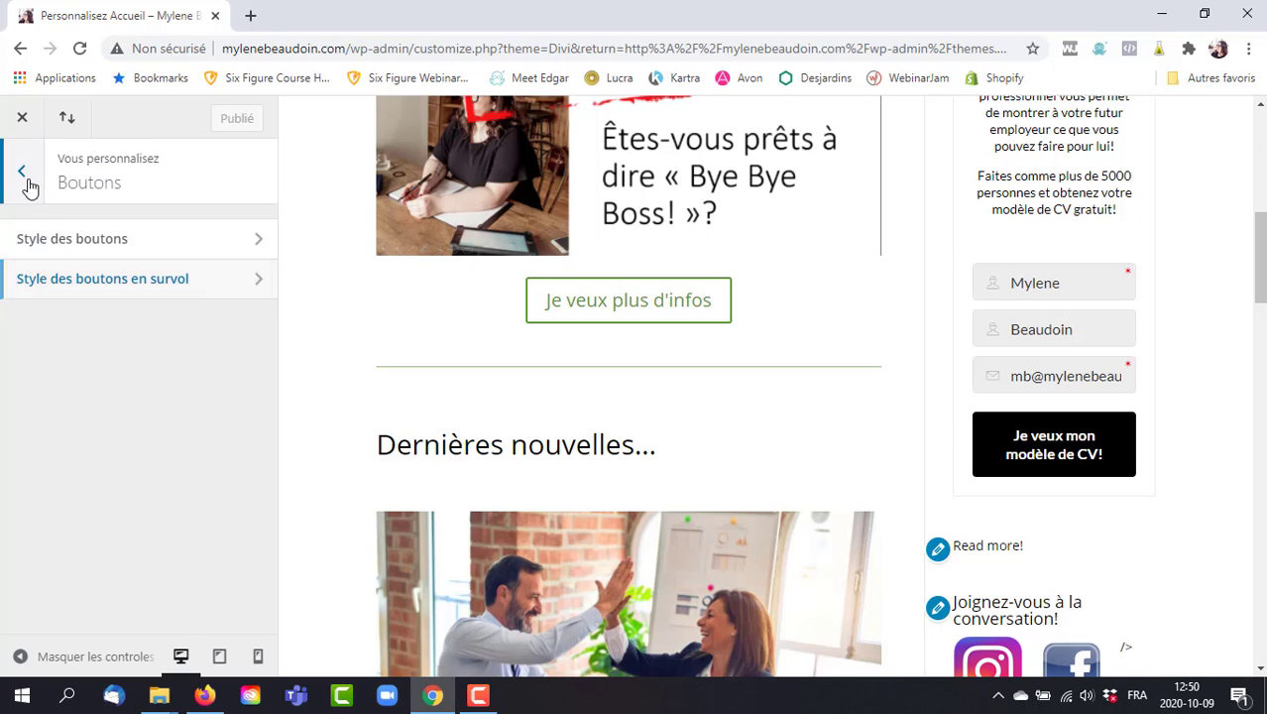
{"action": "left_click", "coordinate": [28, 183]}
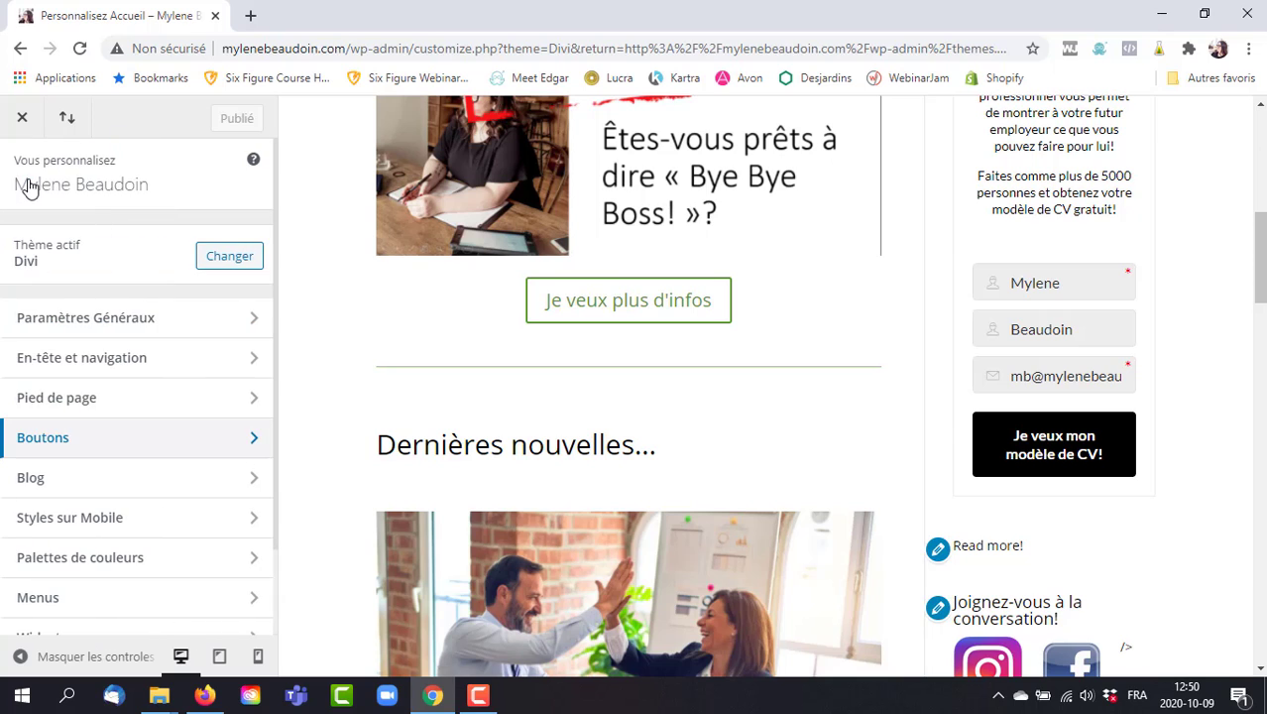
{"action": "left_click", "coordinate": [182, 482]}
{"action": "left_click", "coordinate": [163, 238]}
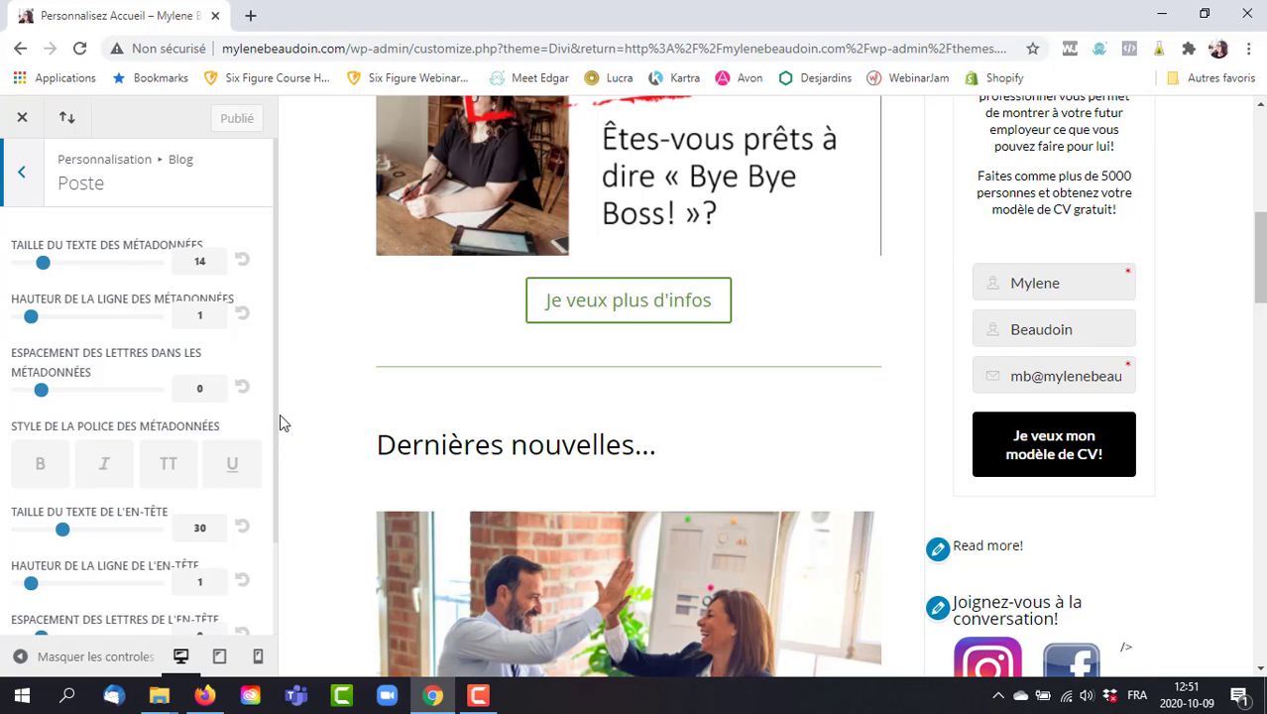
Scroll through the Poste settings, then back out past the Blog section to the Divi Customizer's main section list.
{"action": "left_click_drag", "start_coordinate": [278, 421], "coordinate": [289, 543]}
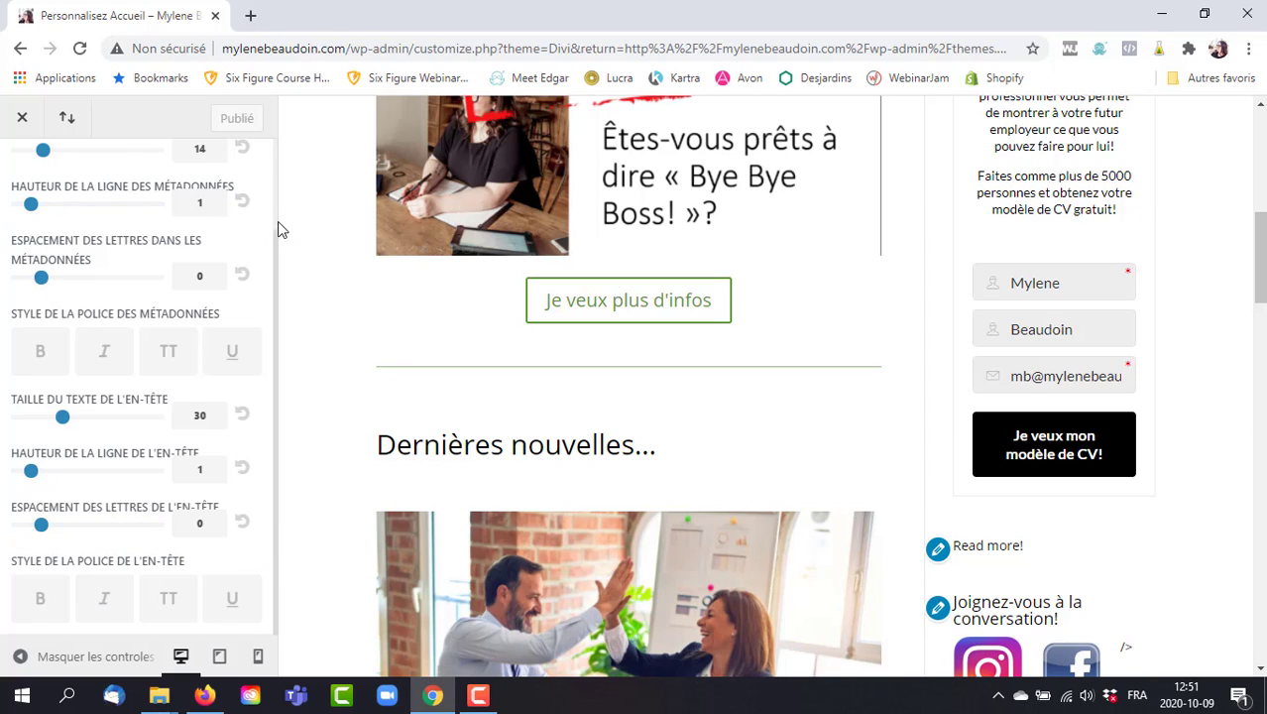
{"action": "scroll", "coordinate": [276, 220], "scroll_direction": "up", "scroll_amount": 2}
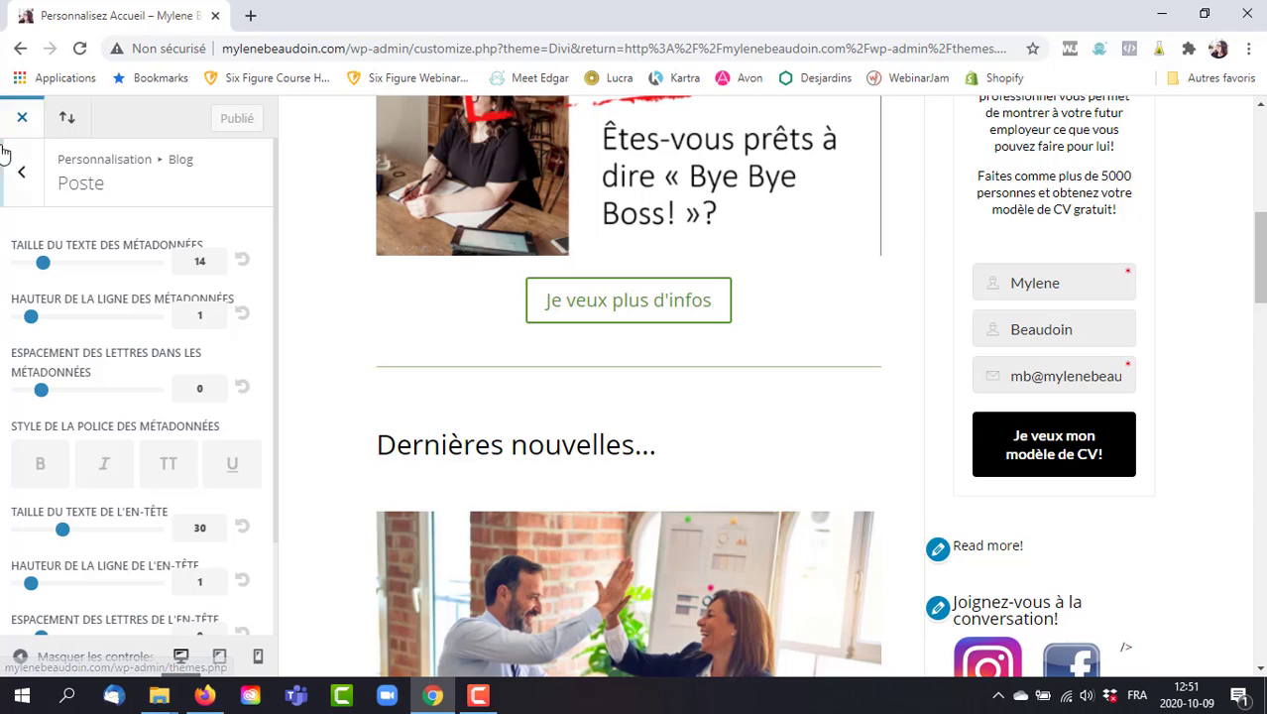
{"action": "left_click", "coordinate": [23, 176]}
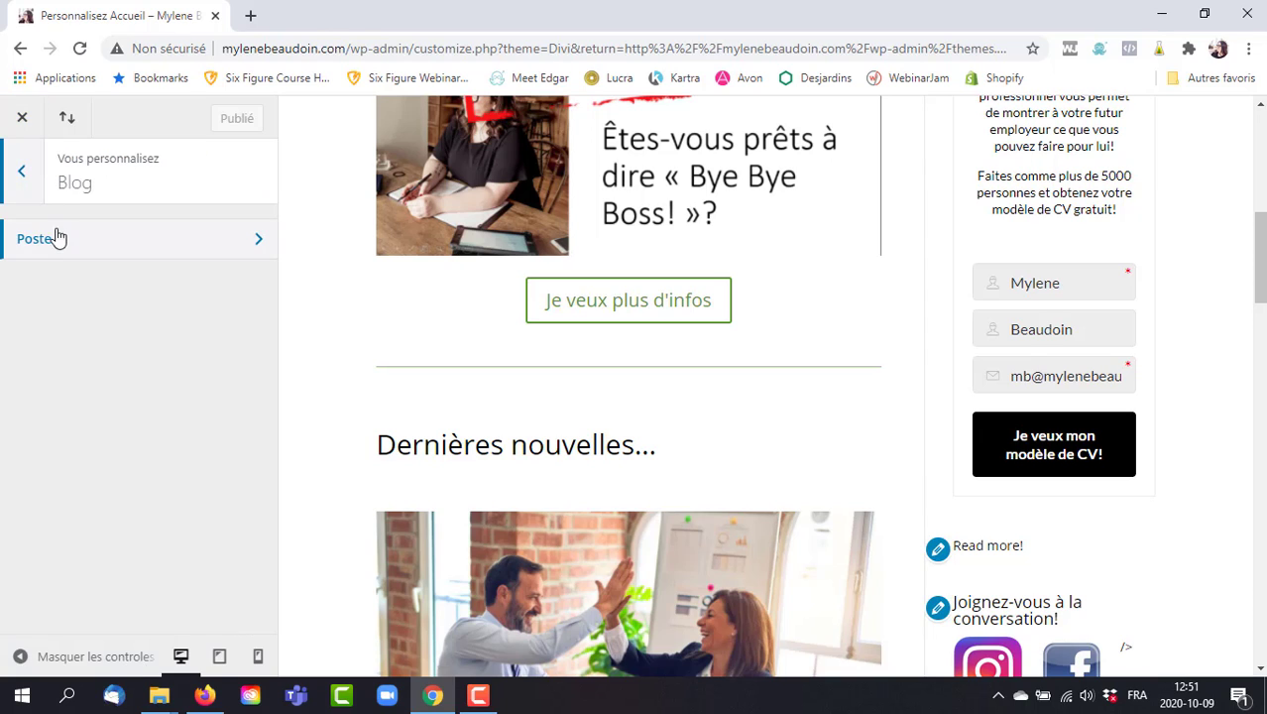
{"action": "left_click", "coordinate": [21, 173]}
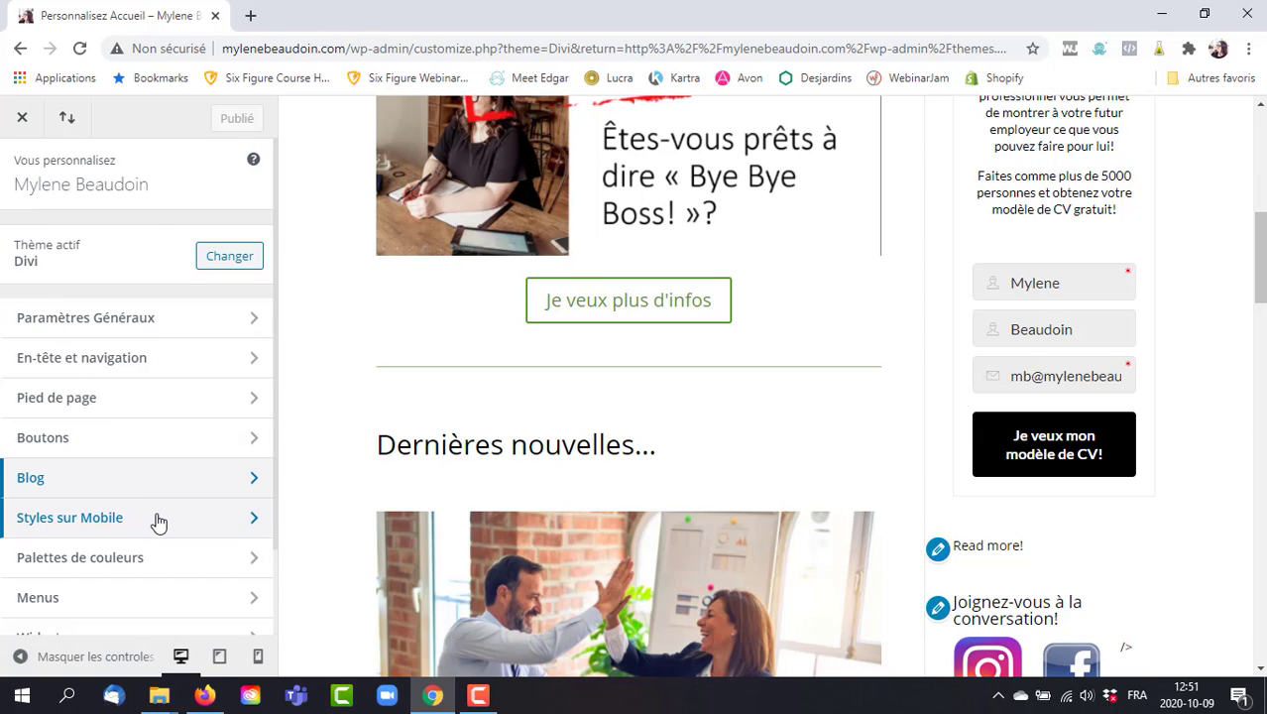
Browse the Mobile Styles tablet settings, then open the phone settings (section height 50, body 14, header 30).
{"action": "left_click", "coordinate": [156, 517]}
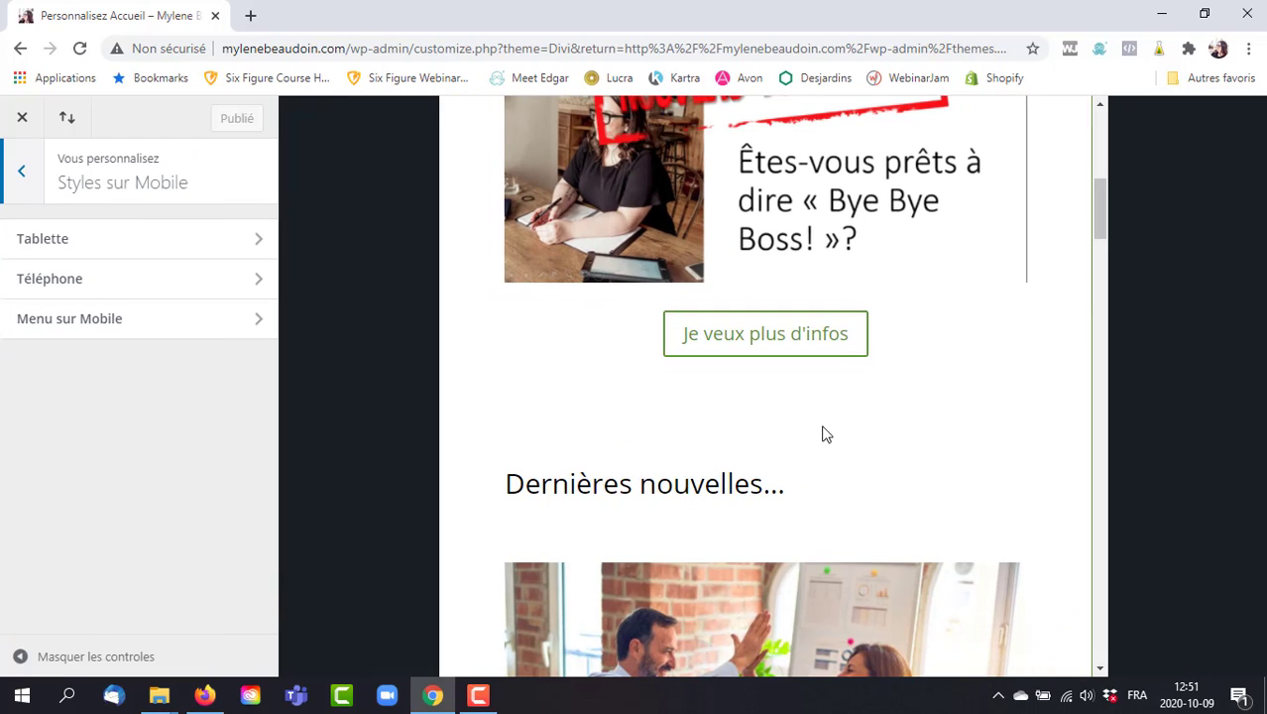
{"action": "left_click_drag", "start_coordinate": [1103, 220], "coordinate": [1102, 124]}
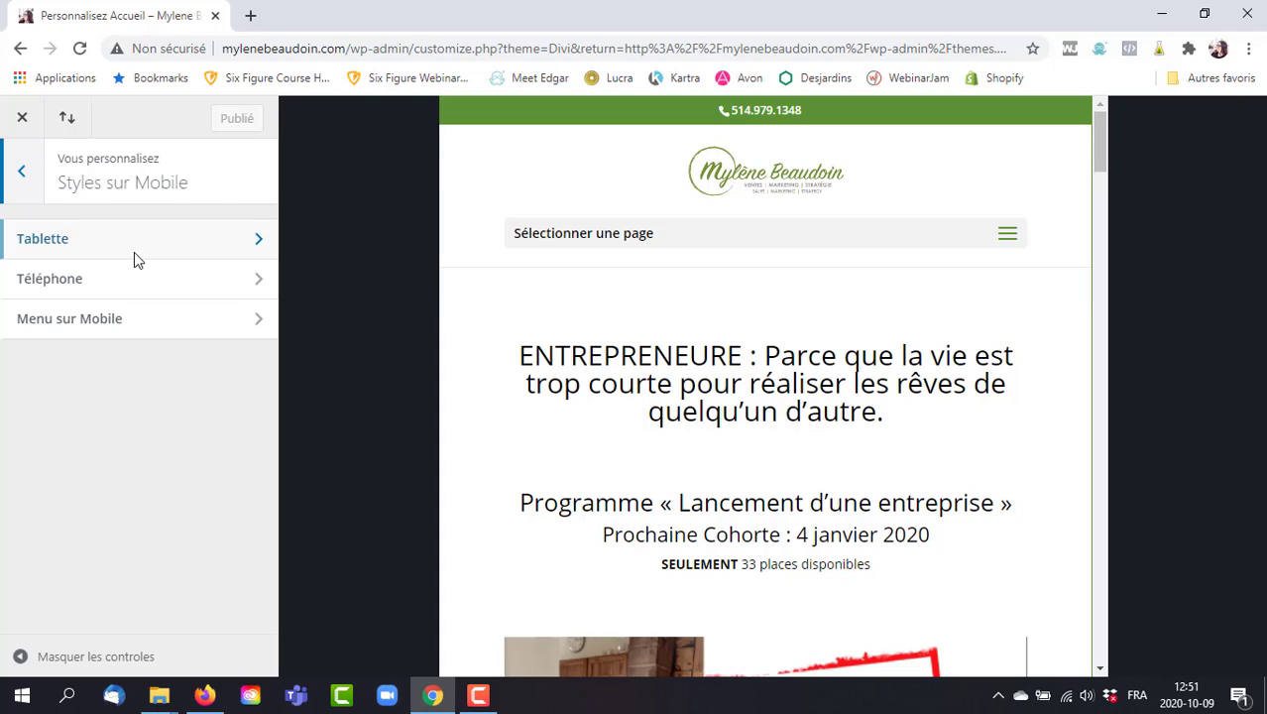
{"action": "left_click", "coordinate": [102, 241]}
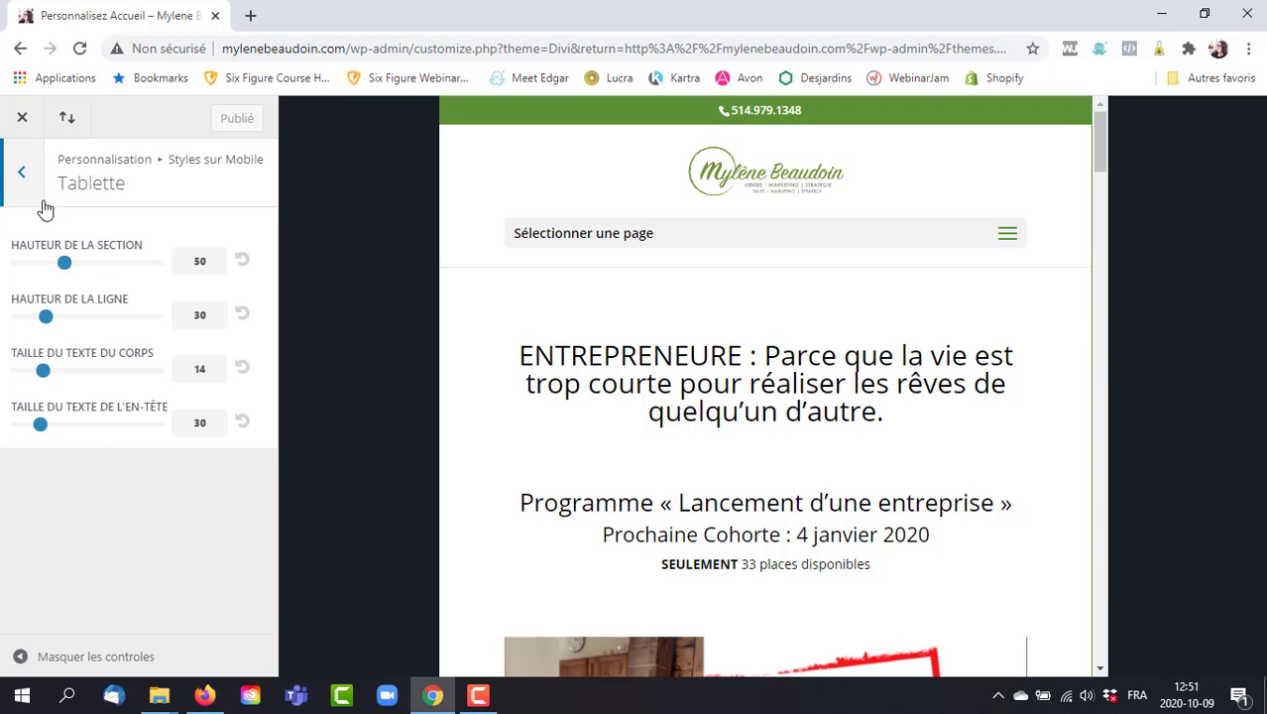
{"action": "left_click", "coordinate": [20, 168]}
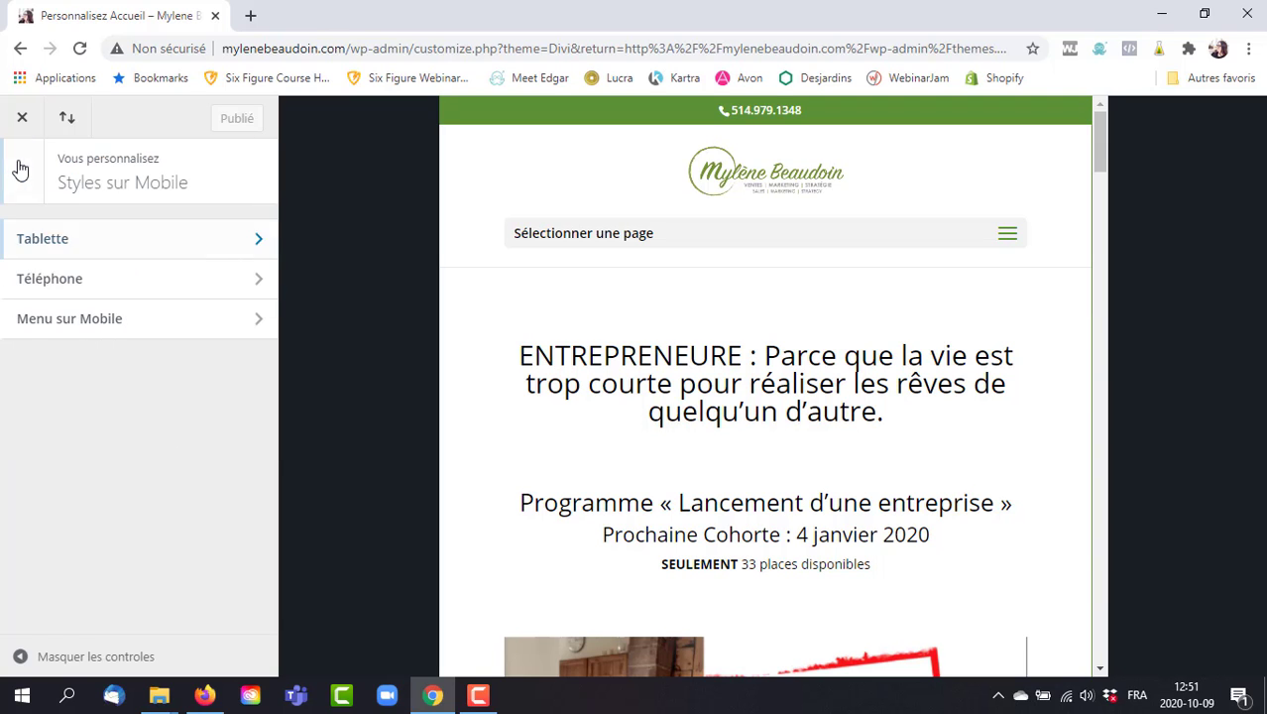
{"action": "left_click", "coordinate": [61, 282]}
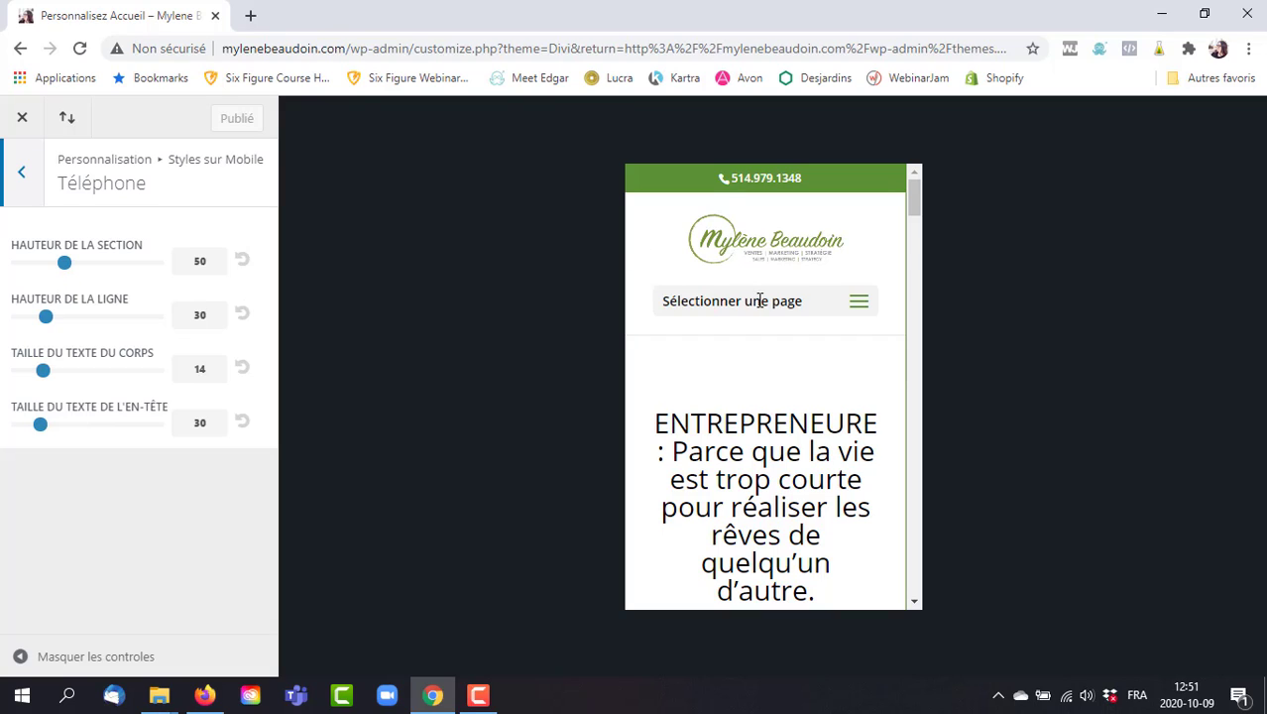
Open and close the phone preview's navigation, check Menu sur Mobile, and back out to the main sections.
{"action": "left_click", "coordinate": [865, 304]}
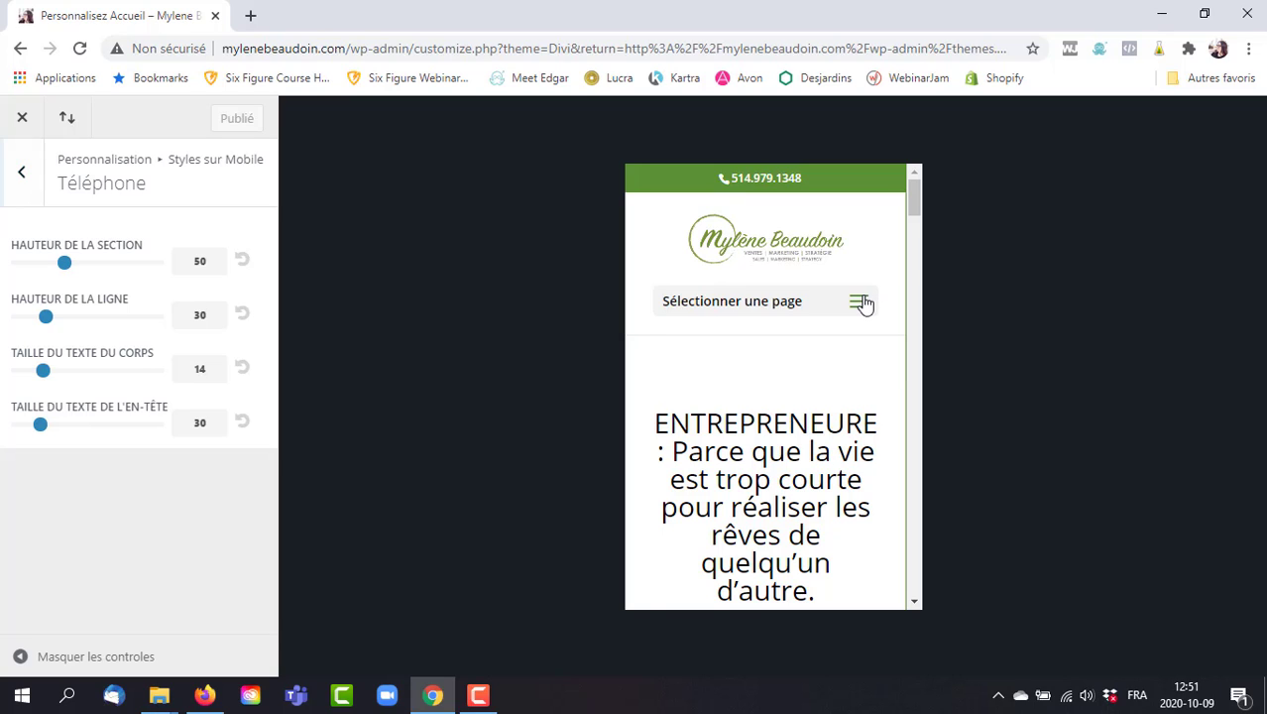
{"action": "left_click", "coordinate": [860, 304]}
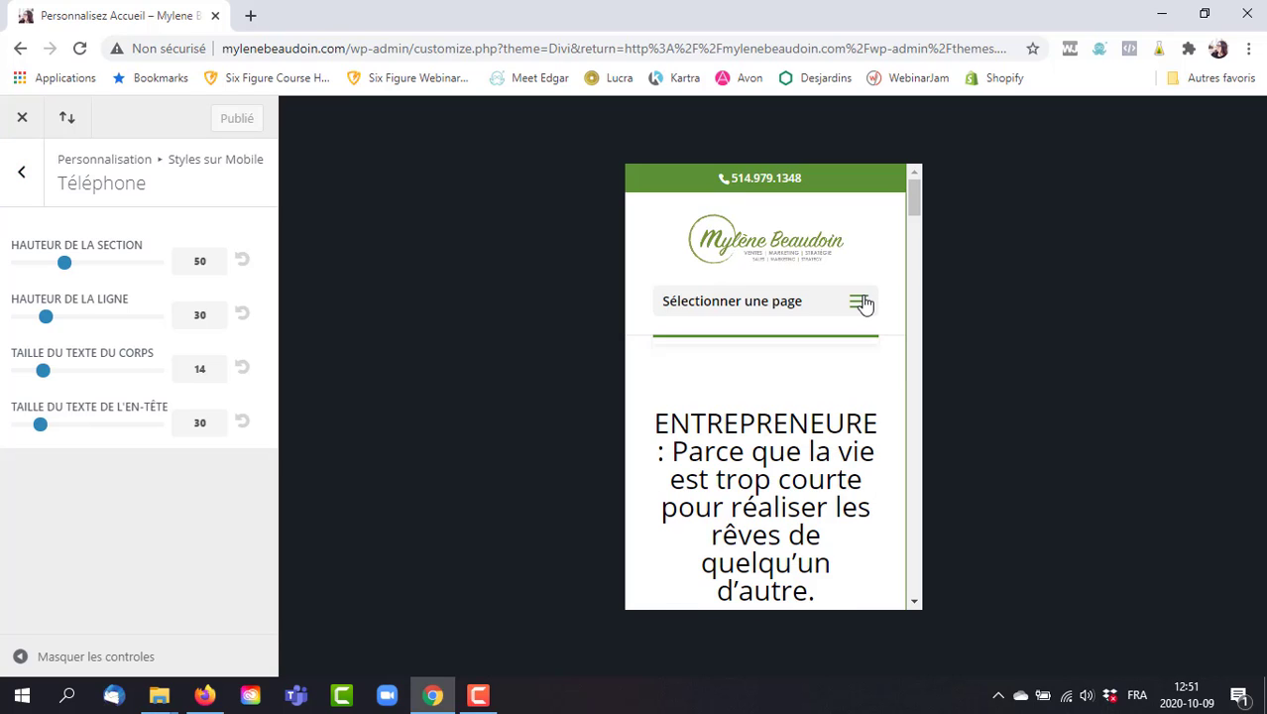
{"action": "left_click", "coordinate": [22, 170]}
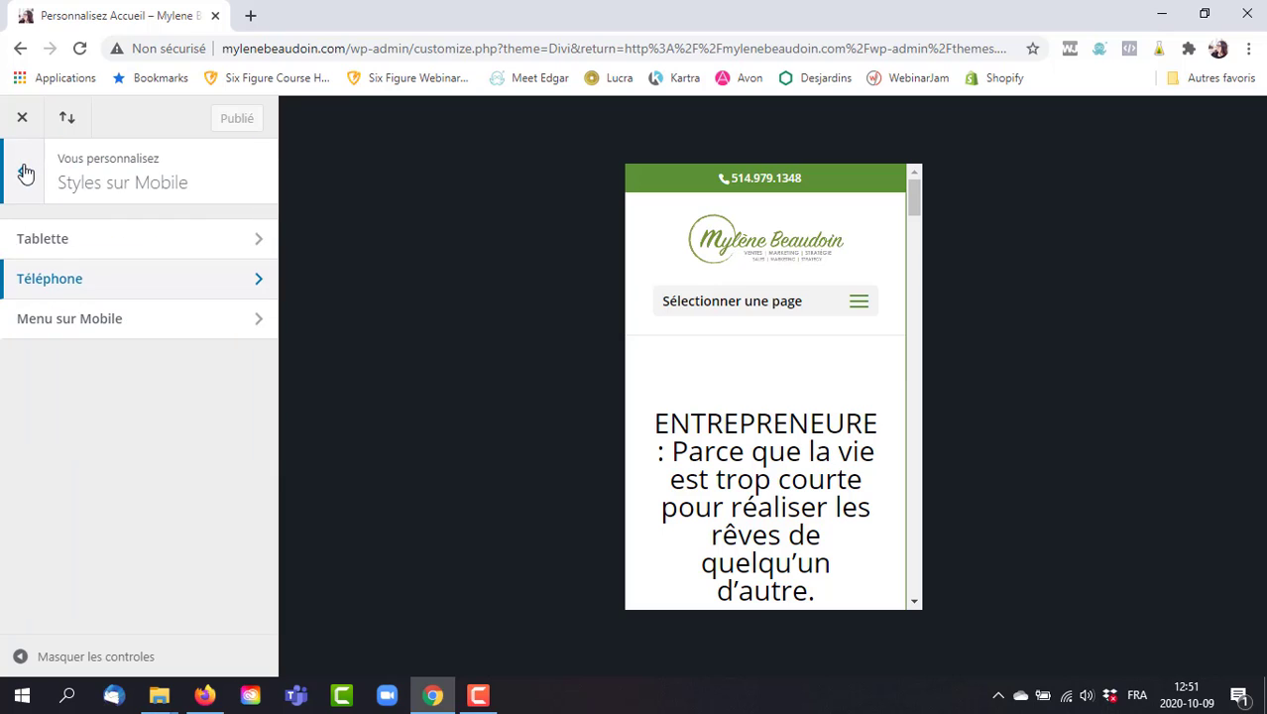
{"action": "left_click", "coordinate": [176, 334]}
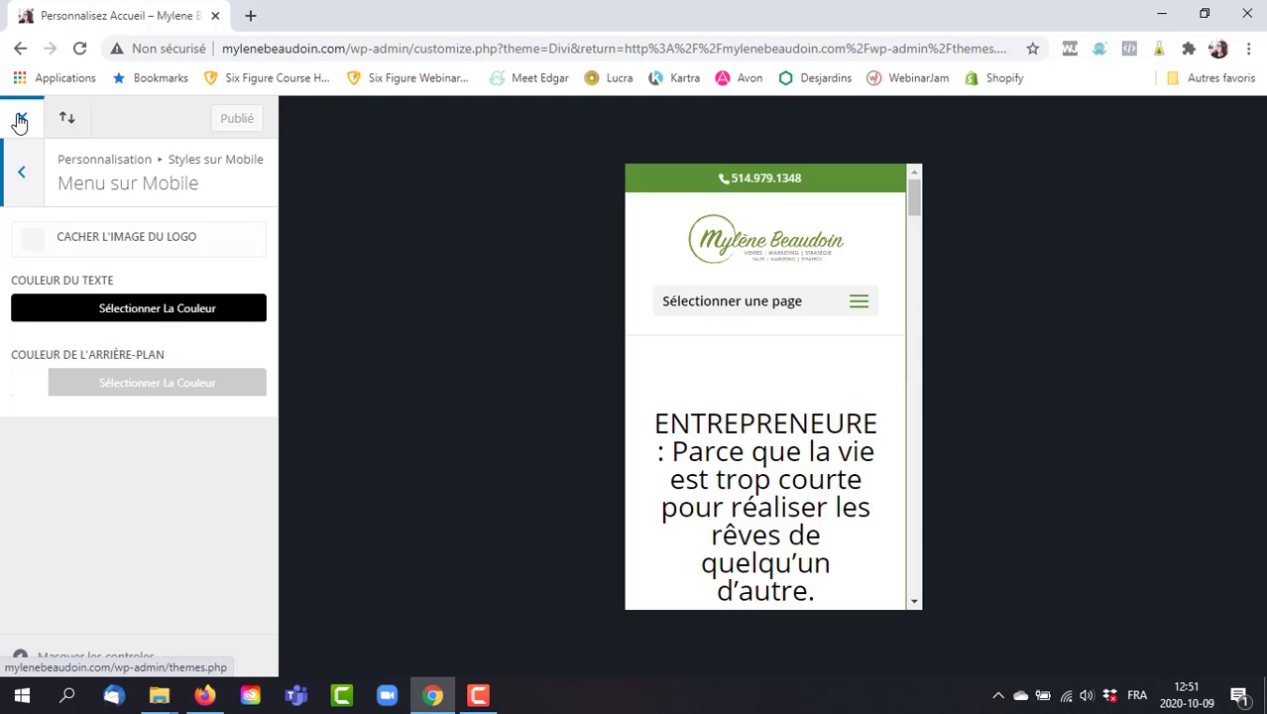
{"action": "left_click", "coordinate": [27, 173]}
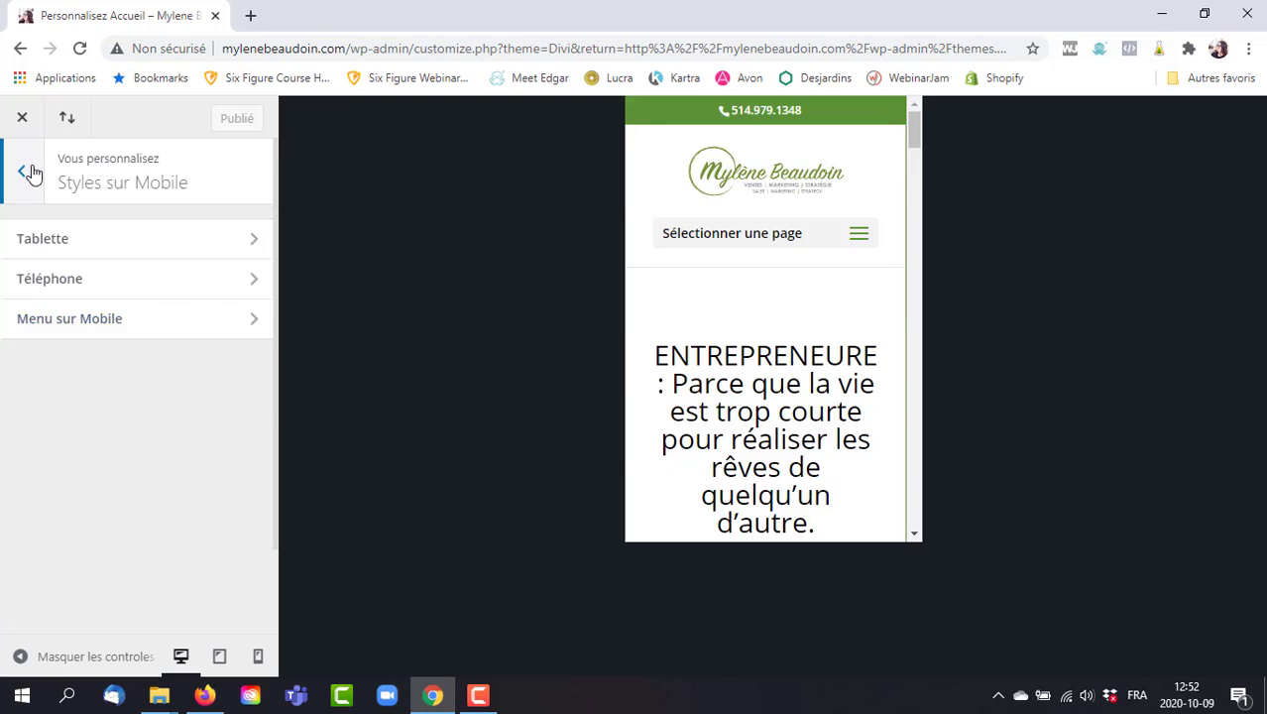
{"action": "left_click", "coordinate": [30, 172]}
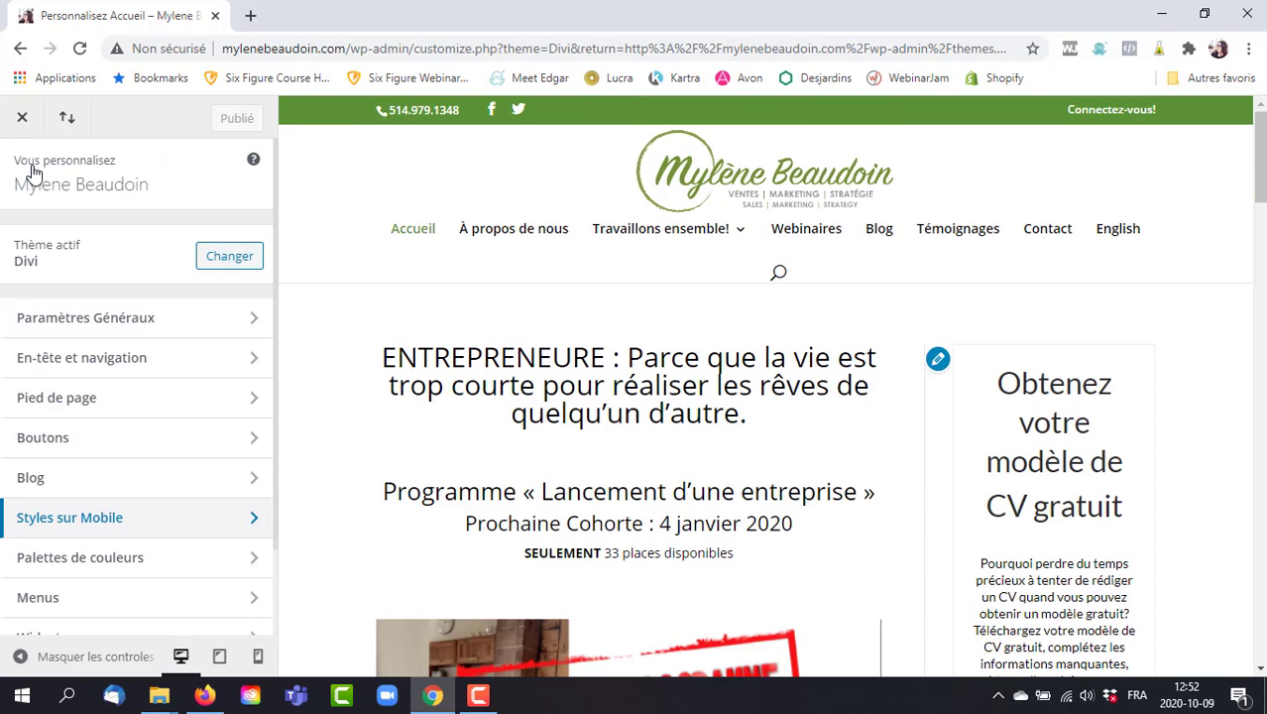
{"action": "left_click", "coordinate": [104, 561]}
{"action": "left_click", "coordinate": [102, 352]}
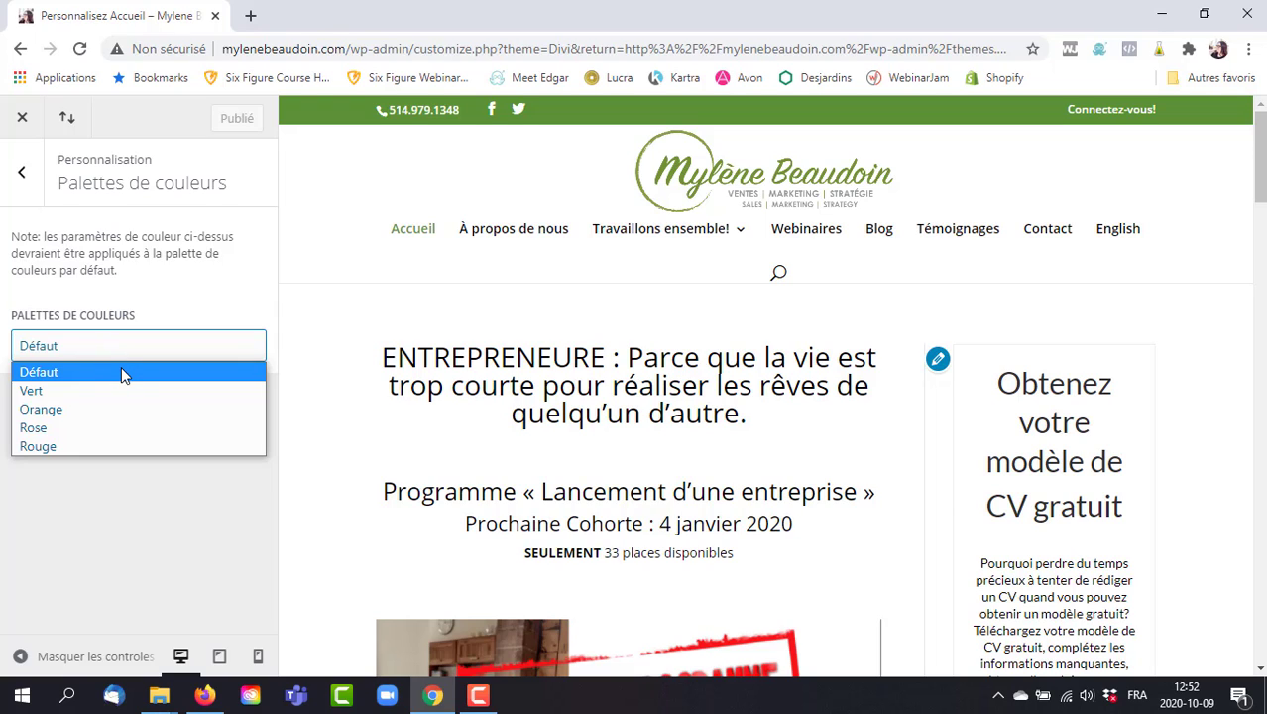
{"action": "left_click", "coordinate": [122, 369]}
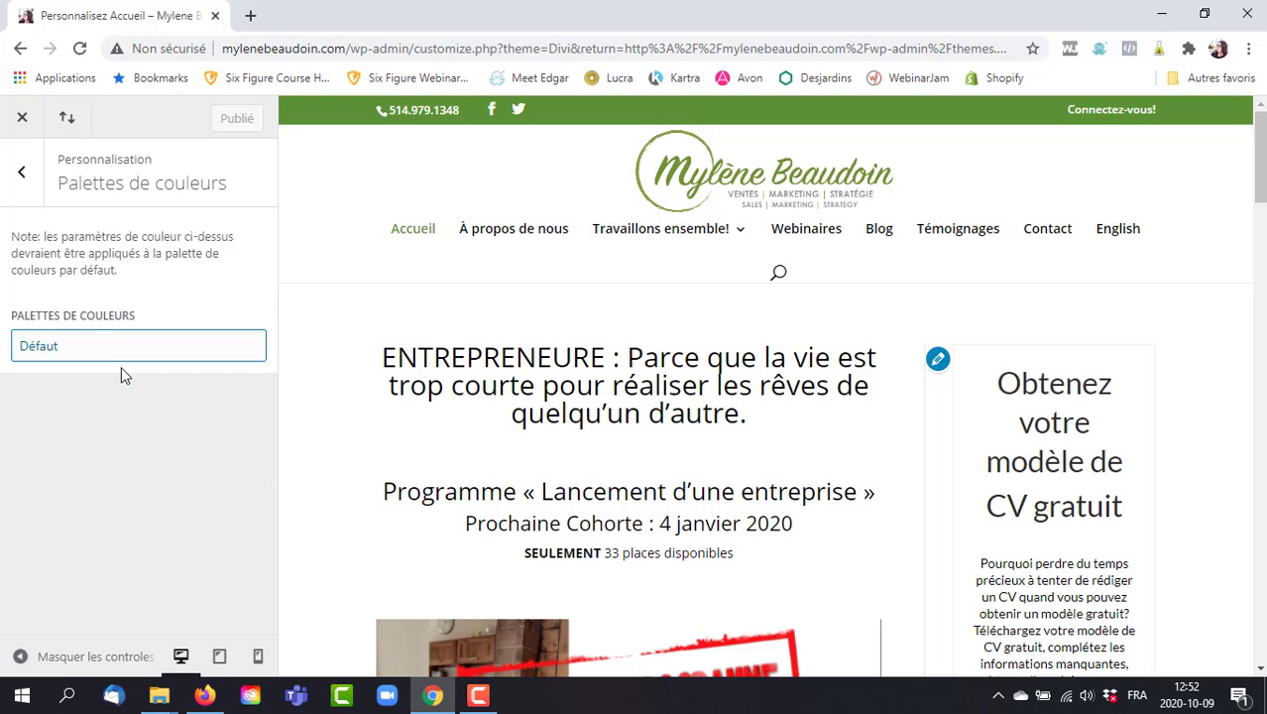
{"action": "left_click", "coordinate": [23, 178]}
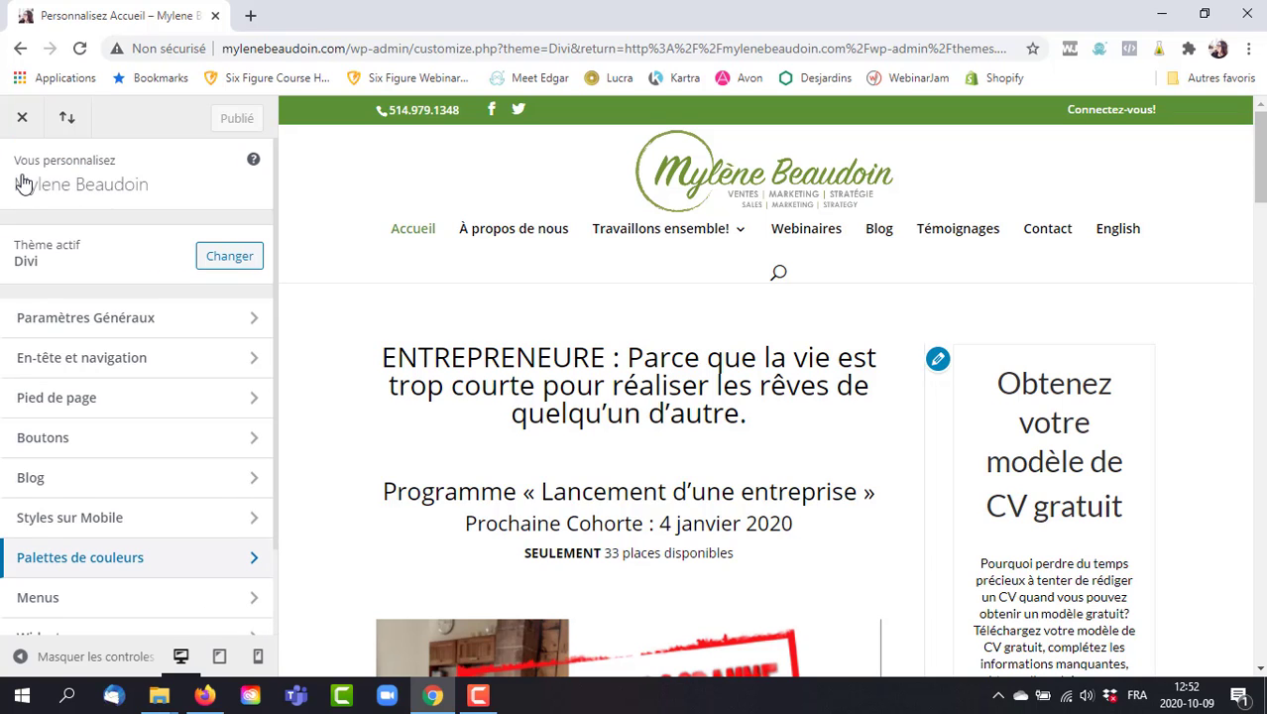
{"action": "left_click", "coordinate": [190, 597]}
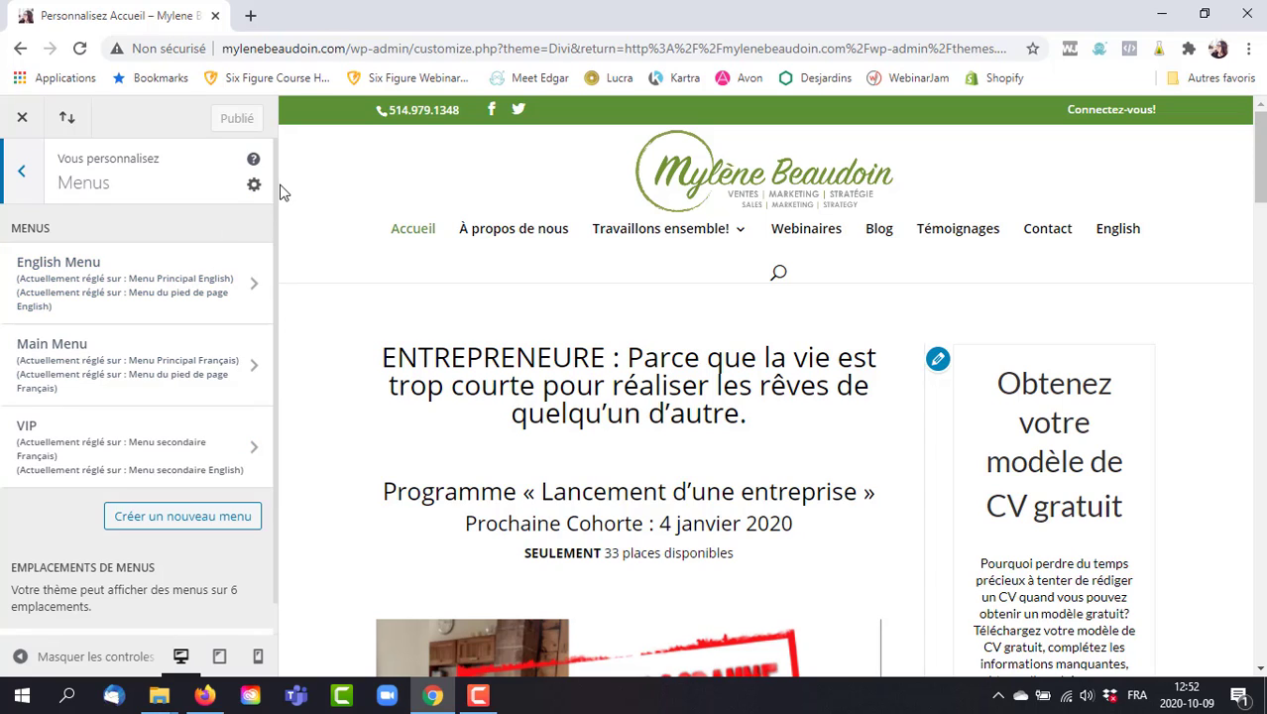
{"action": "scroll", "coordinate": [275, 213], "scroll_direction": "down", "scroll_amount": 1}
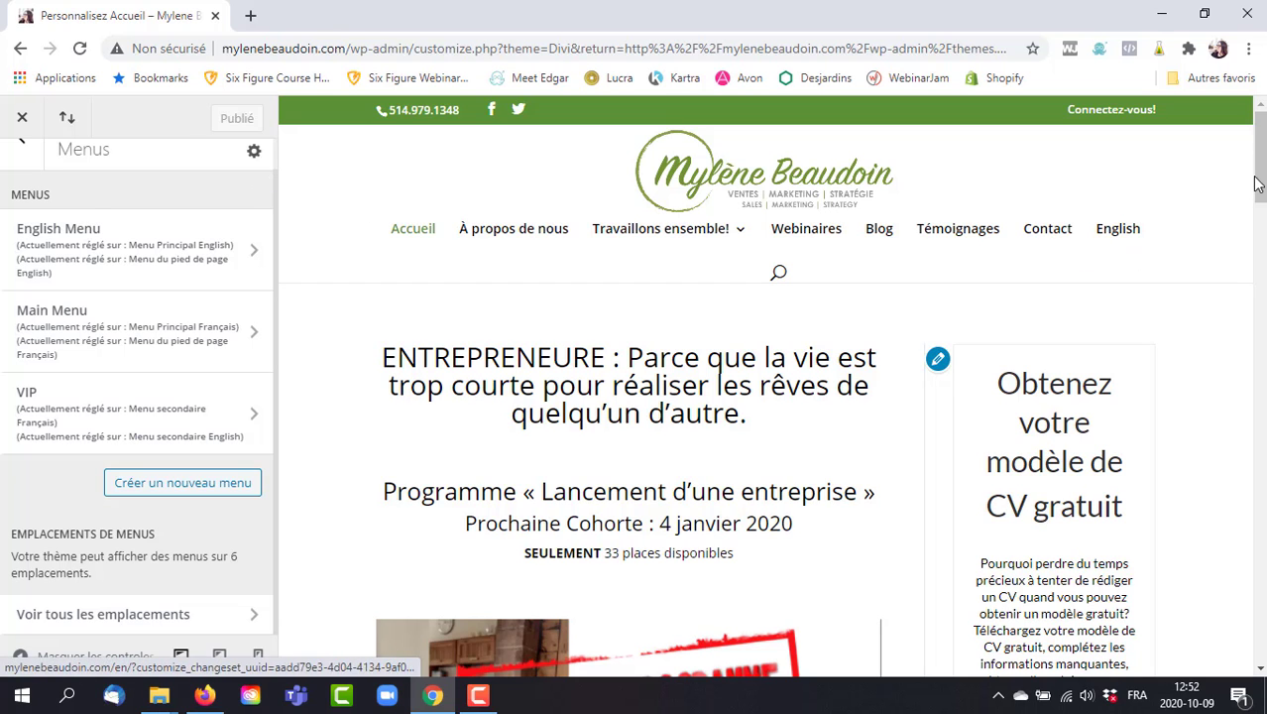
{"action": "left_click_drag", "start_coordinate": [1255, 183], "coordinate": [1258, 646]}
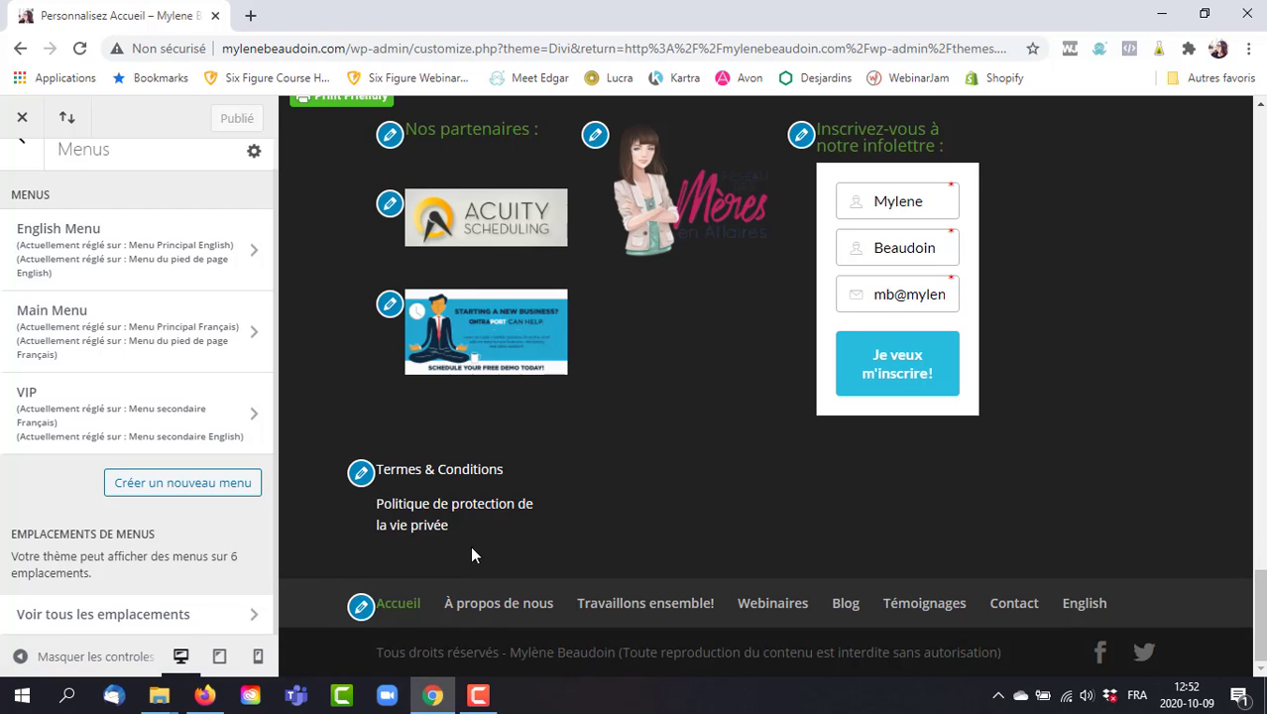
{"action": "left_click", "coordinate": [18, 159]}
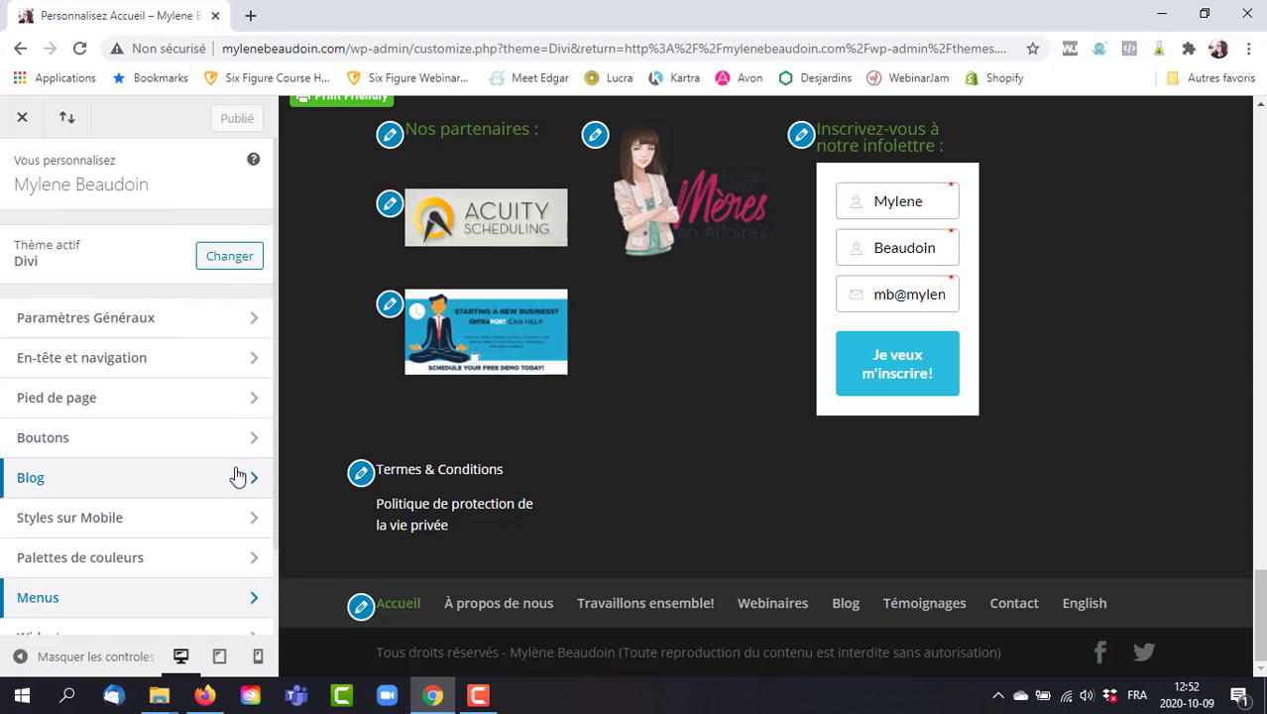
{"action": "scroll", "coordinate": [267, 397], "scroll_direction": "down", "scroll_amount": 1}
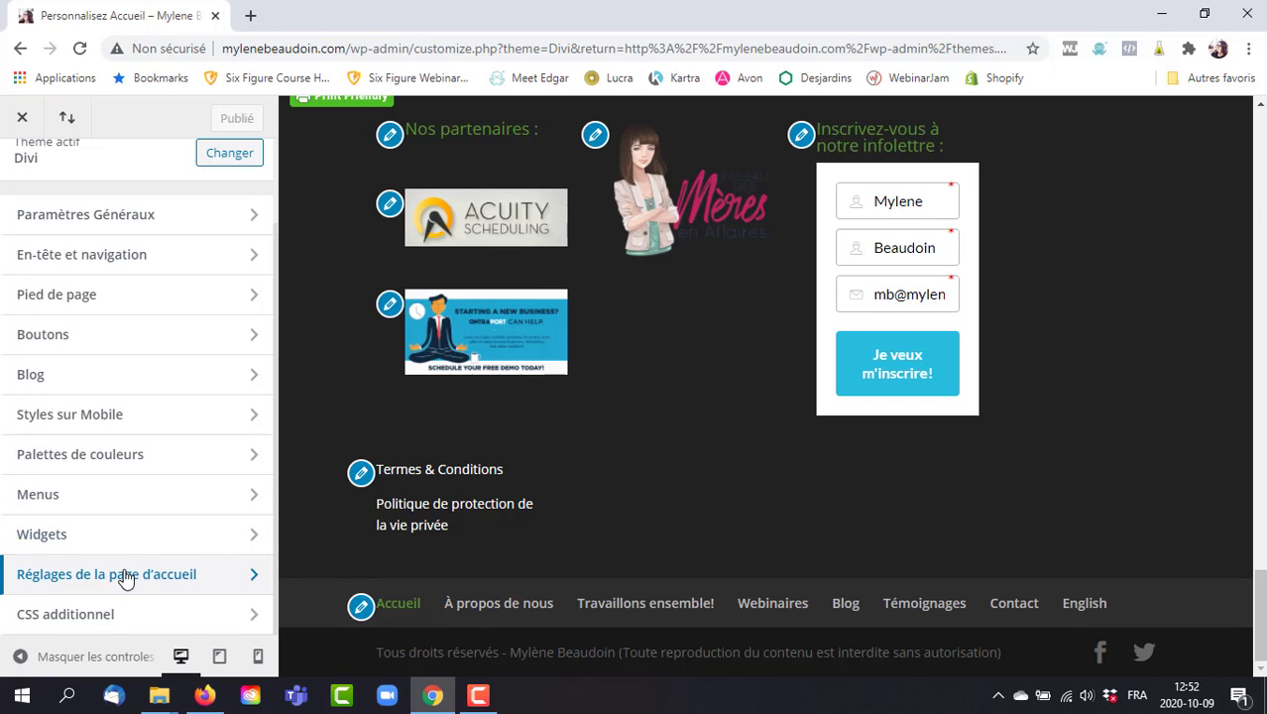
{"action": "left_click", "coordinate": [125, 578]}
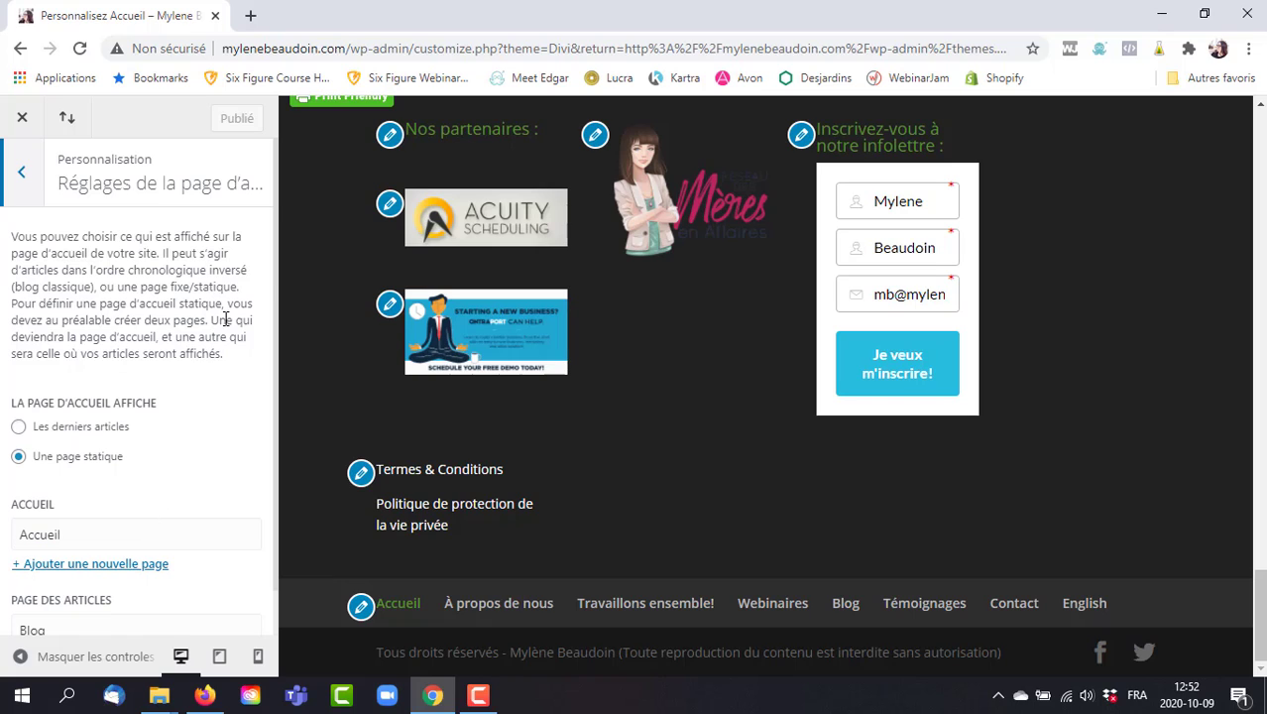
{"action": "scroll", "coordinate": [276, 317], "scroll_direction": "down", "scroll_amount": 1}
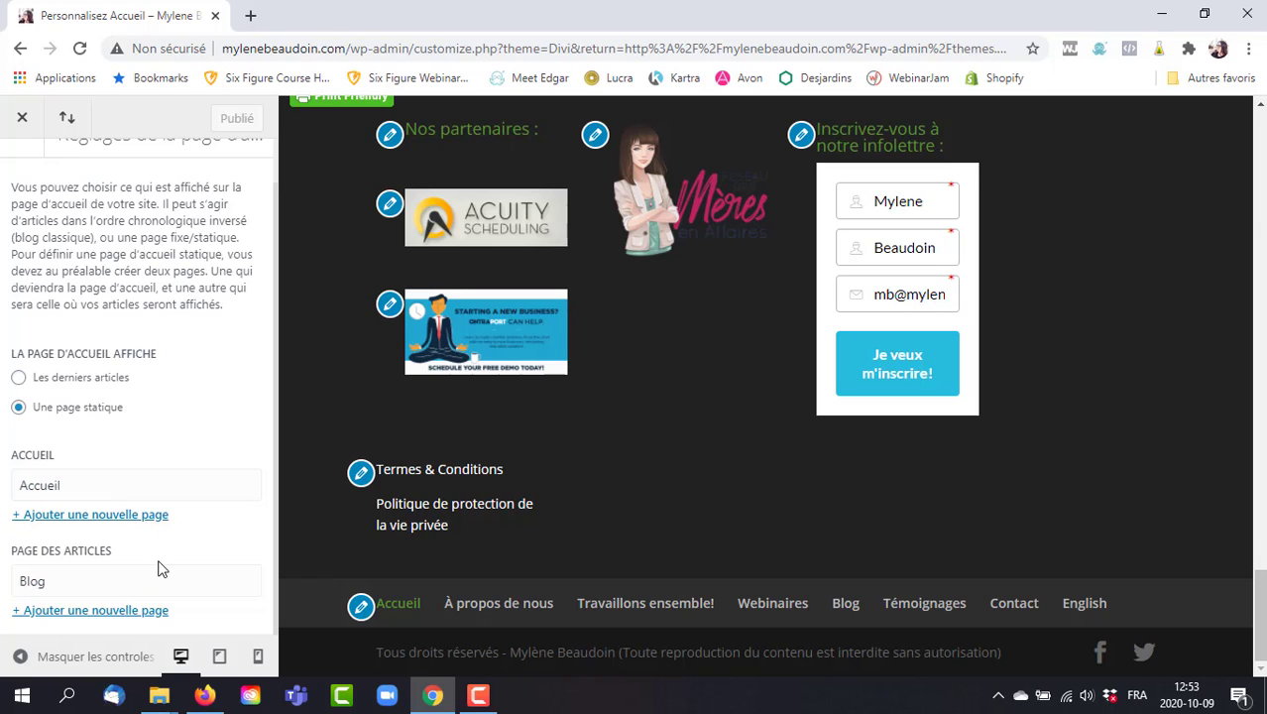
{"action": "left_click", "coordinate": [80, 583]}
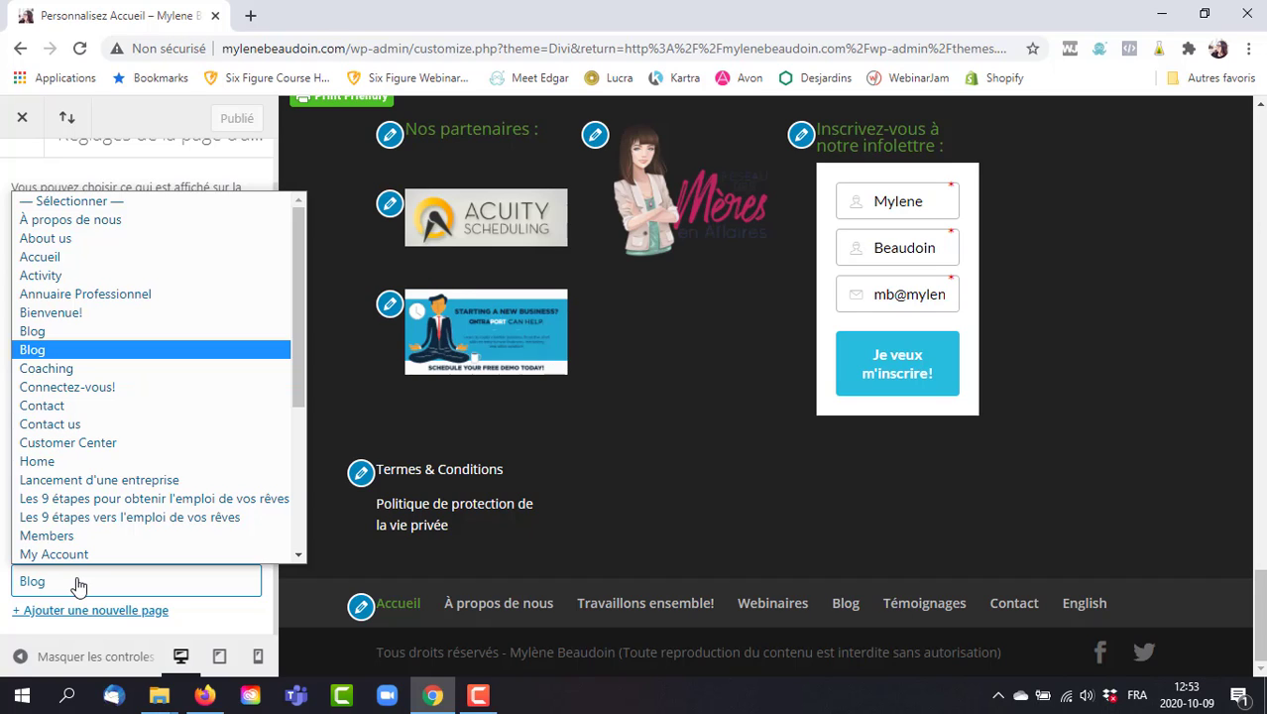
{"action": "left_click", "coordinate": [78, 585]}
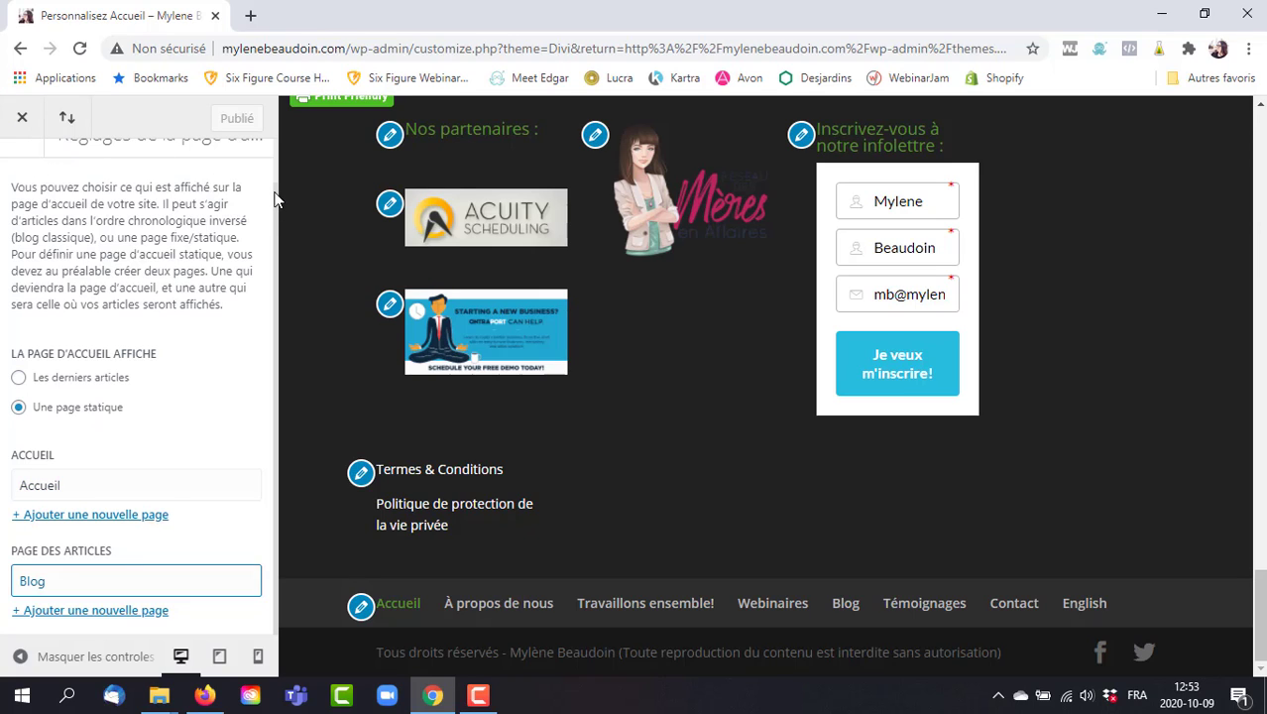
{"action": "scroll", "coordinate": [276, 196], "scroll_direction": "up", "scroll_amount": 2}
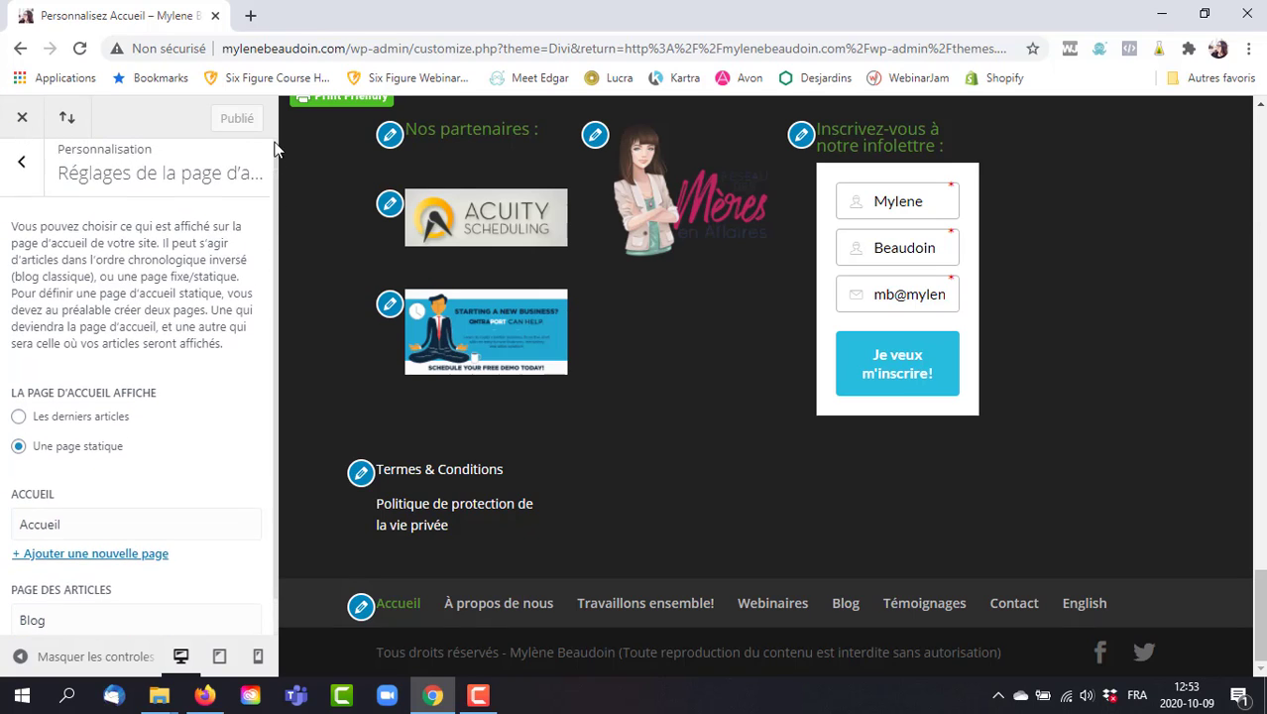
{"action": "left_click", "coordinate": [22, 176]}
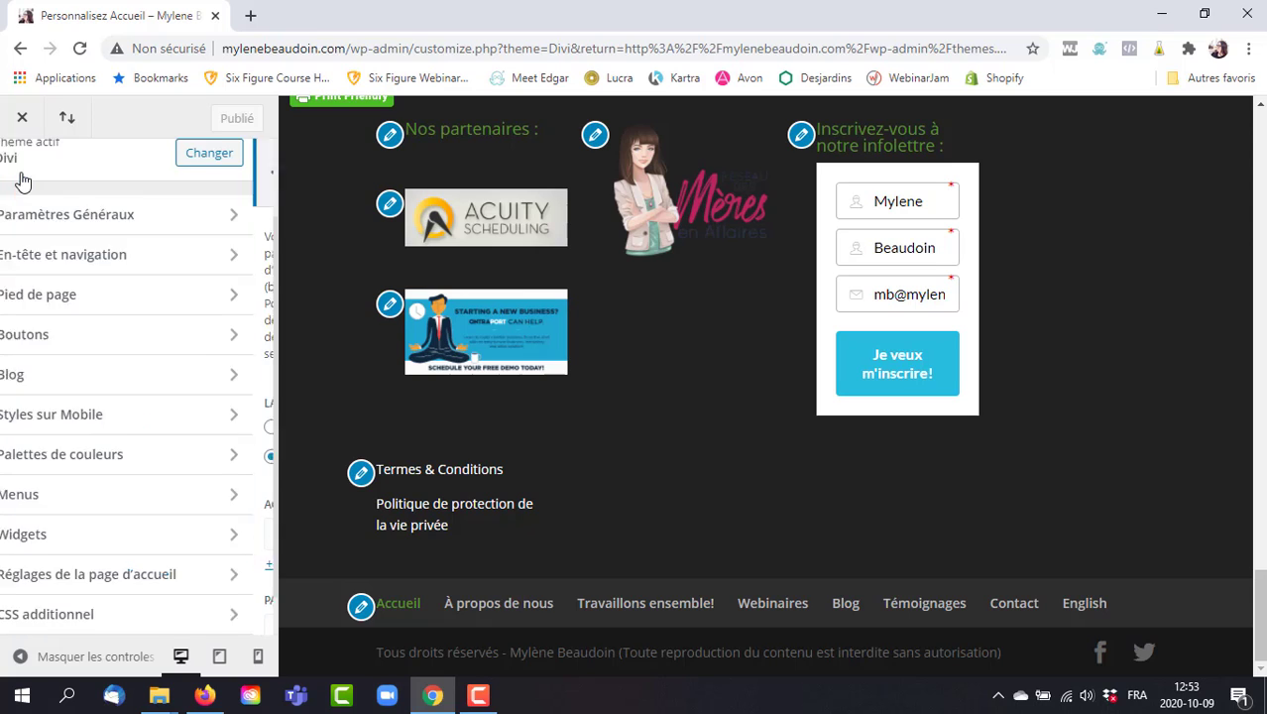
{"action": "left_click", "coordinate": [133, 620]}
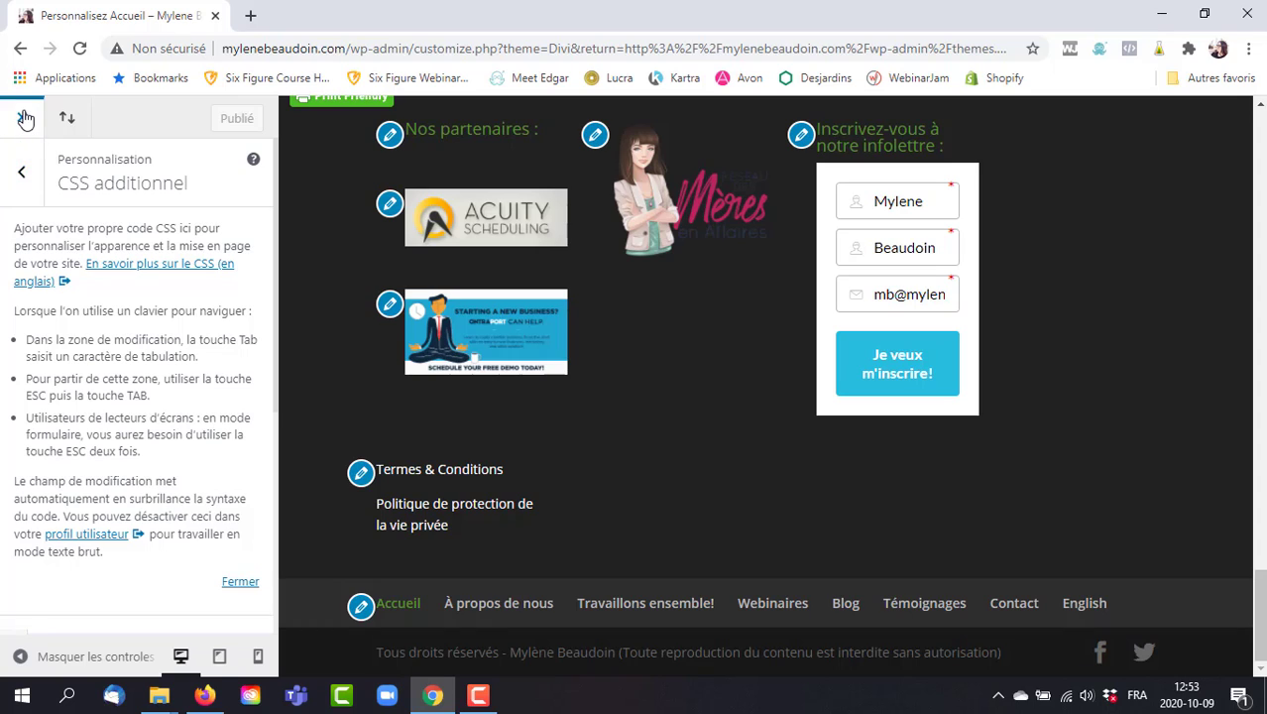
{"action": "left_click", "coordinate": [22, 173]}
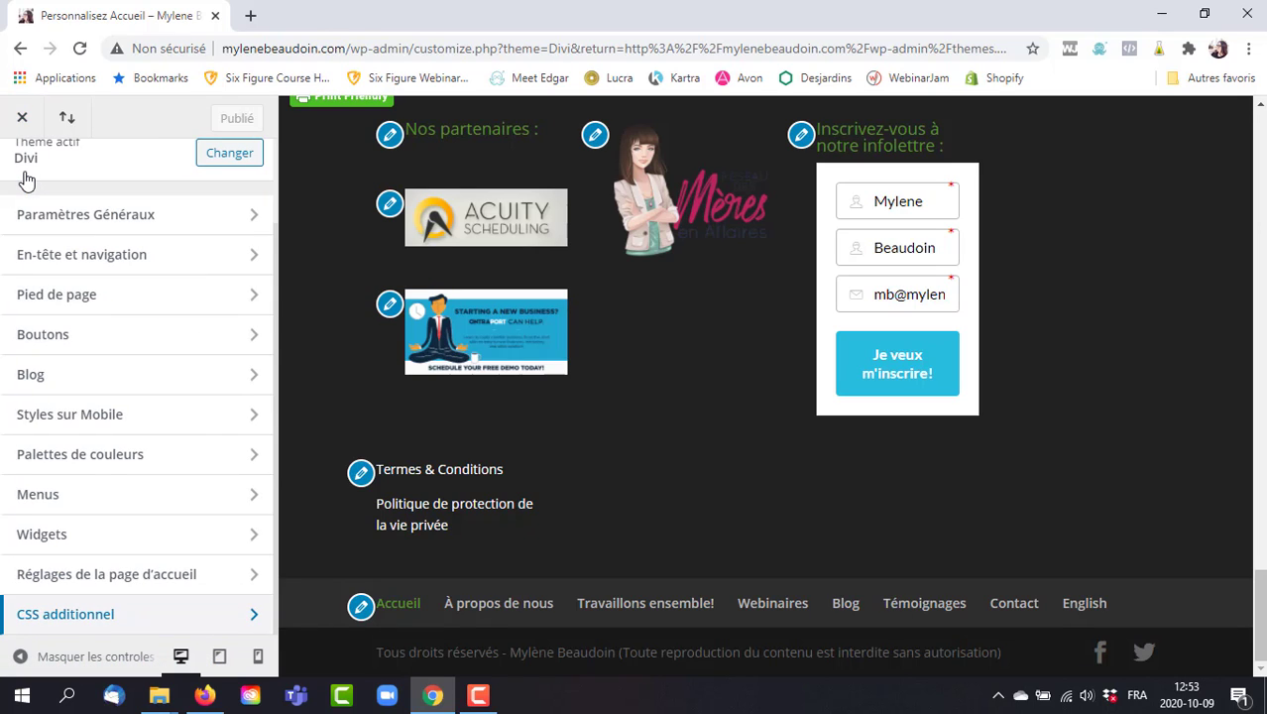
Close the Customizer to reach the Thèmes page (7 themes, Divi active) and dismiss the chat notification.
{"action": "left_click", "coordinate": [22, 111]}
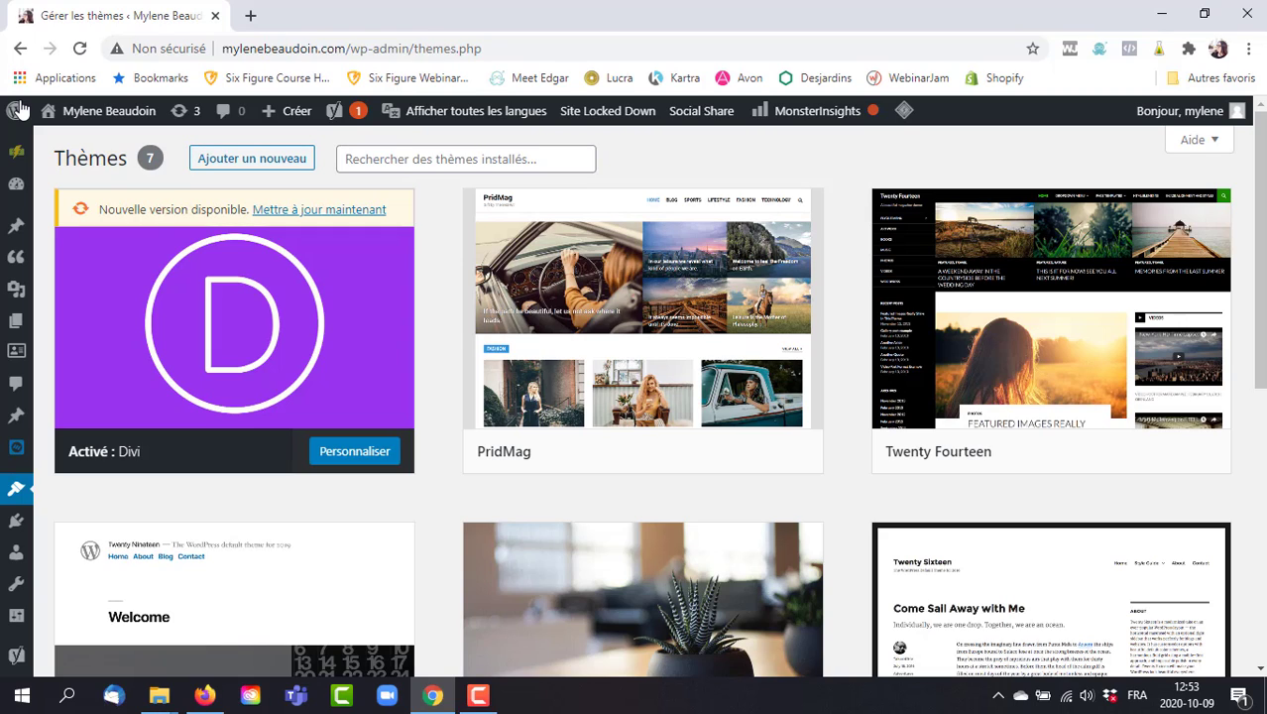
{"action": "mouse_move", "coordinate": [16, 352]}
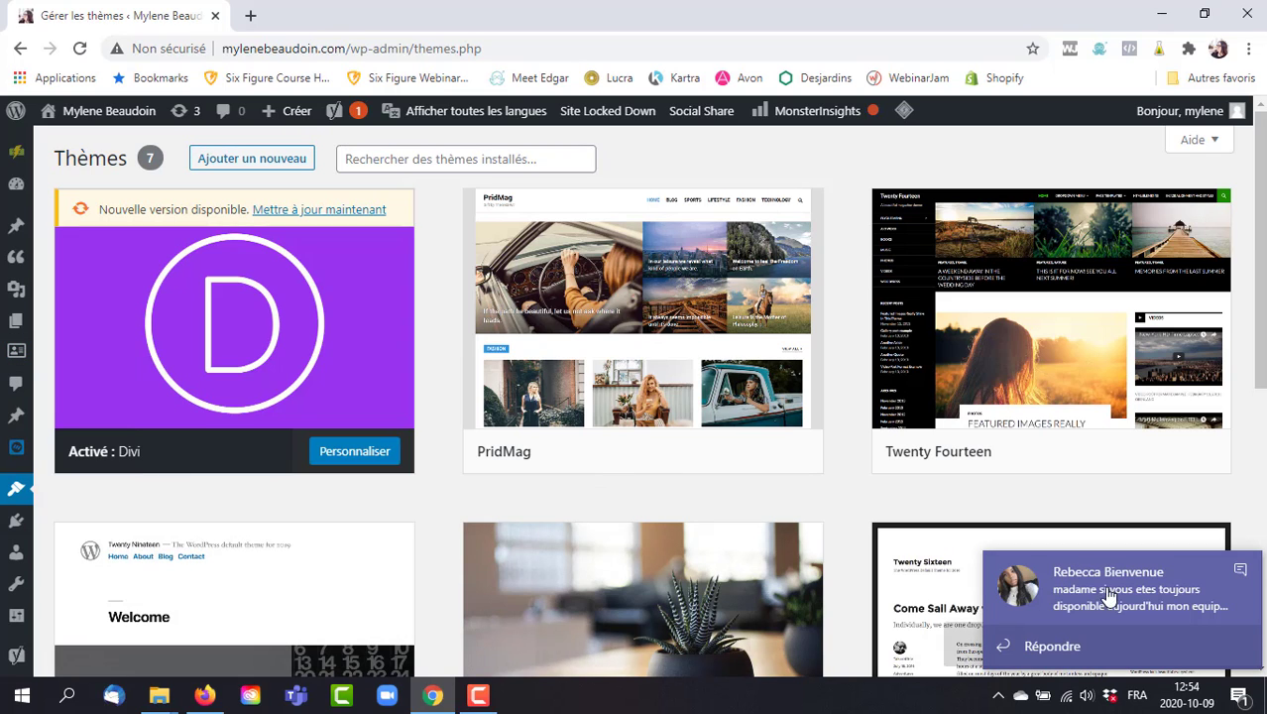
{"action": "left_click", "coordinate": [1245, 573]}
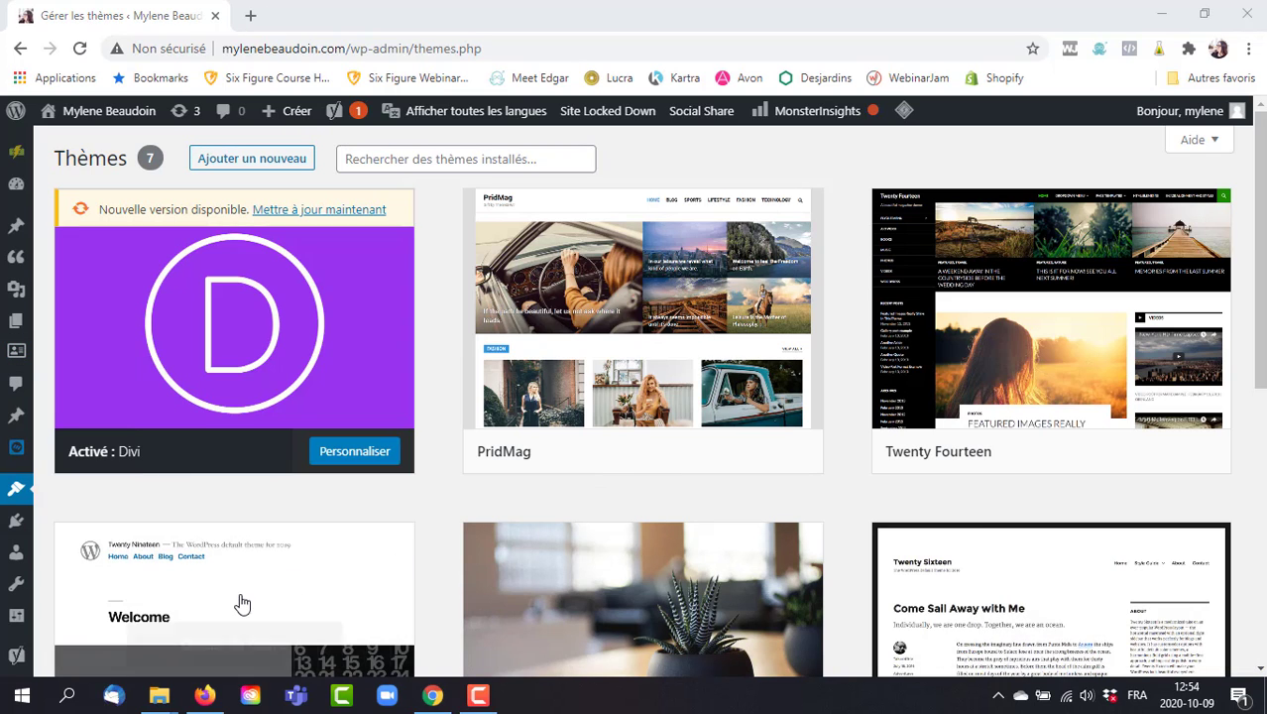
{"action": "mouse_move", "coordinate": [18, 531]}
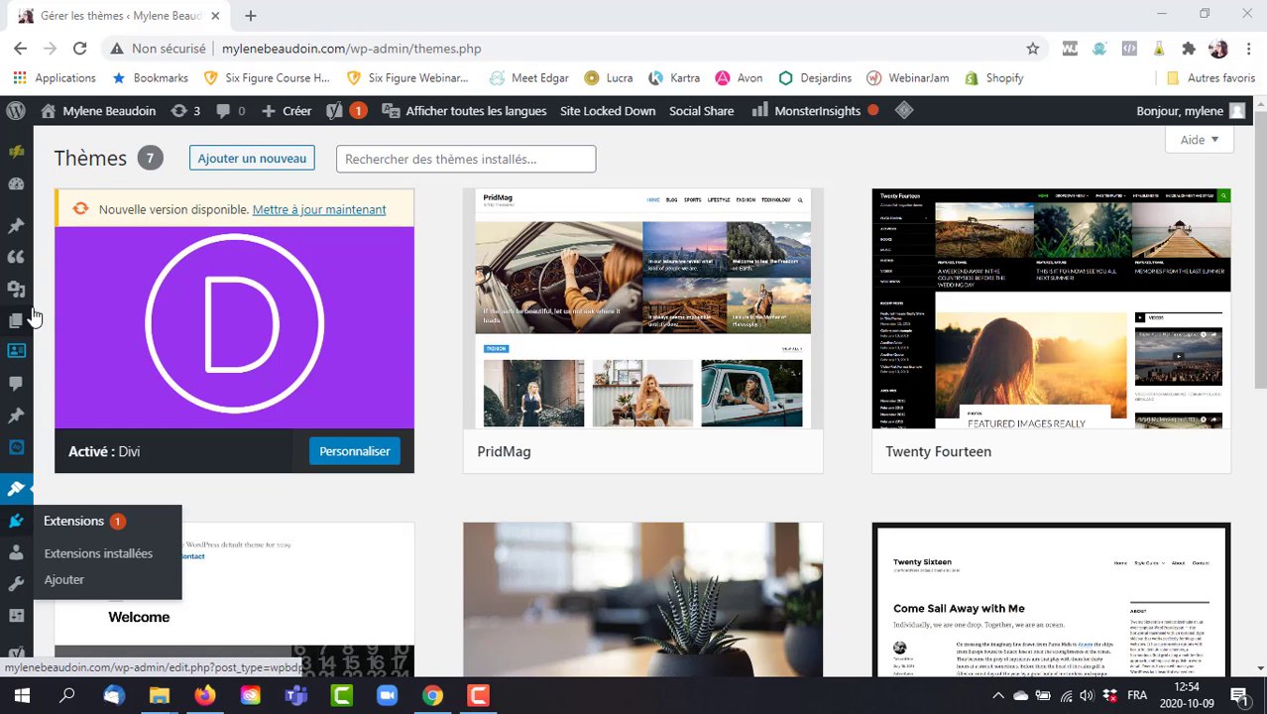
{"action": "mouse_move", "coordinate": [22, 228]}
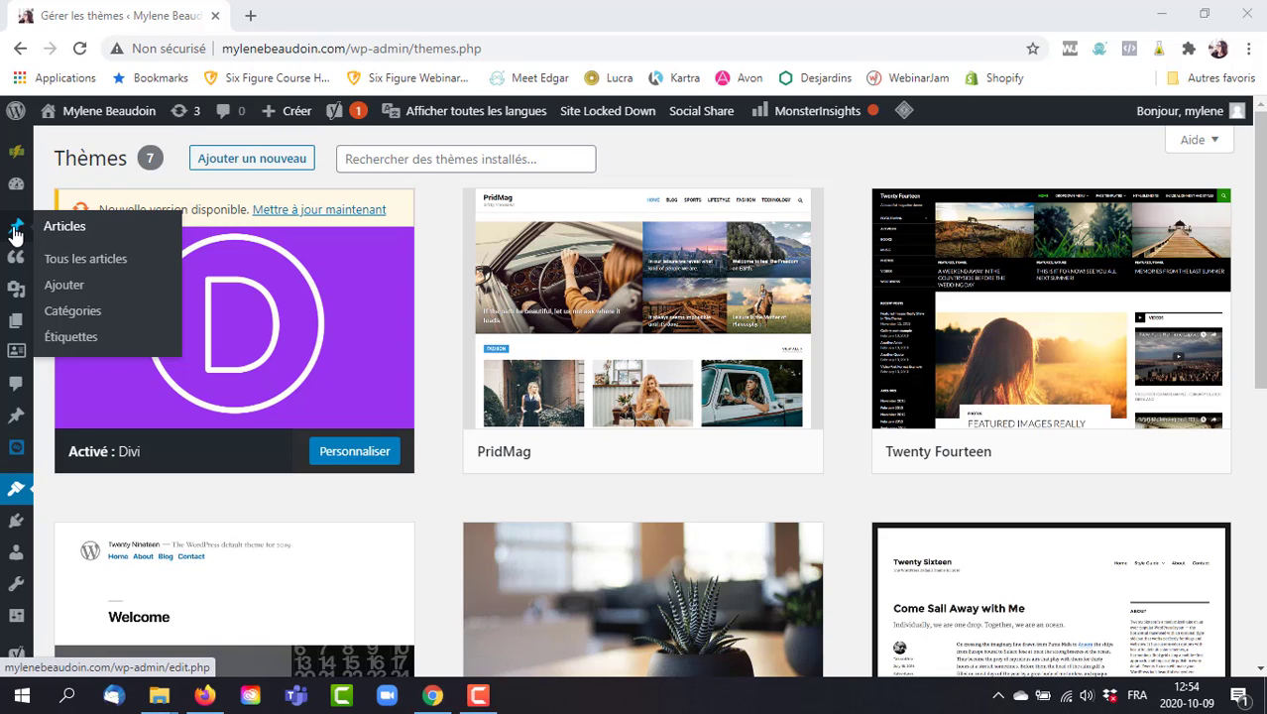
Open Articles to list the site's 300 posts across 15 pages and scroll through them.
{"action": "left_click", "coordinate": [15, 231]}
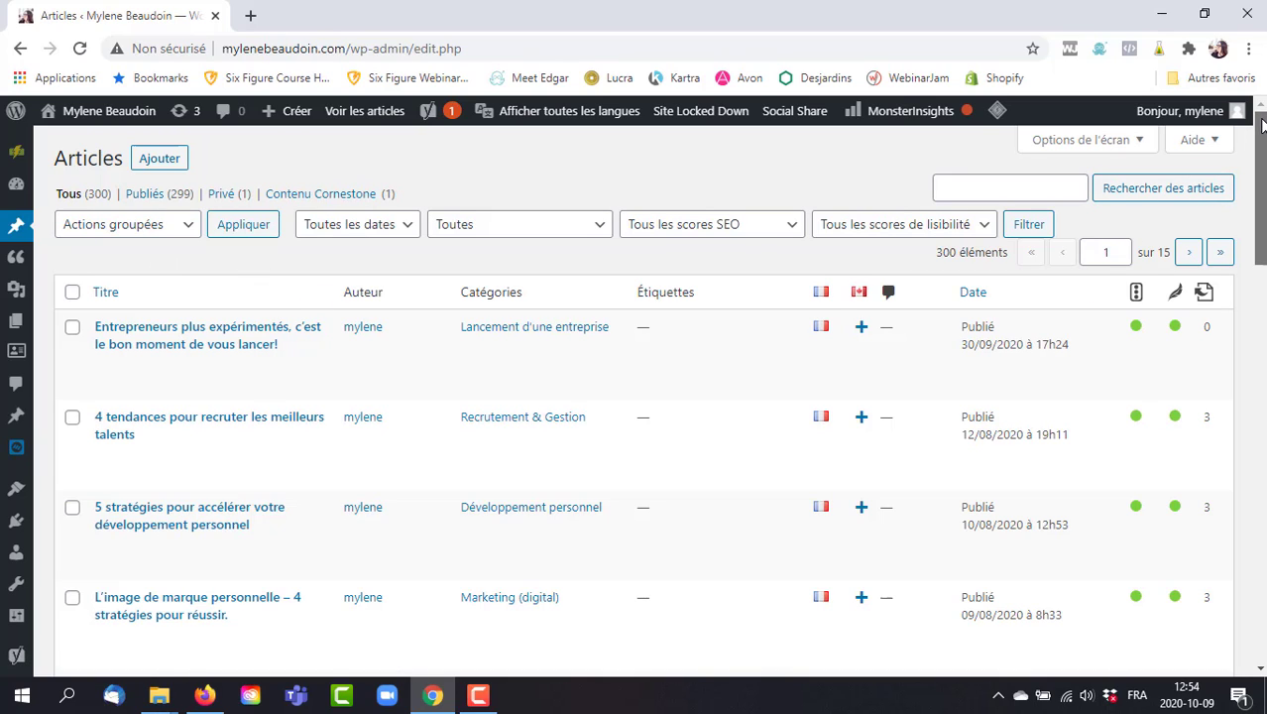
{"action": "mouse_move", "coordinate": [1261, 121]}
{"action": "left_mouse_down"}
{"action": "mouse_move", "coordinate": [1259, 305]}
{"action": "mouse_move", "coordinate": [1249, 114]}
{"action": "left_mouse_up"}
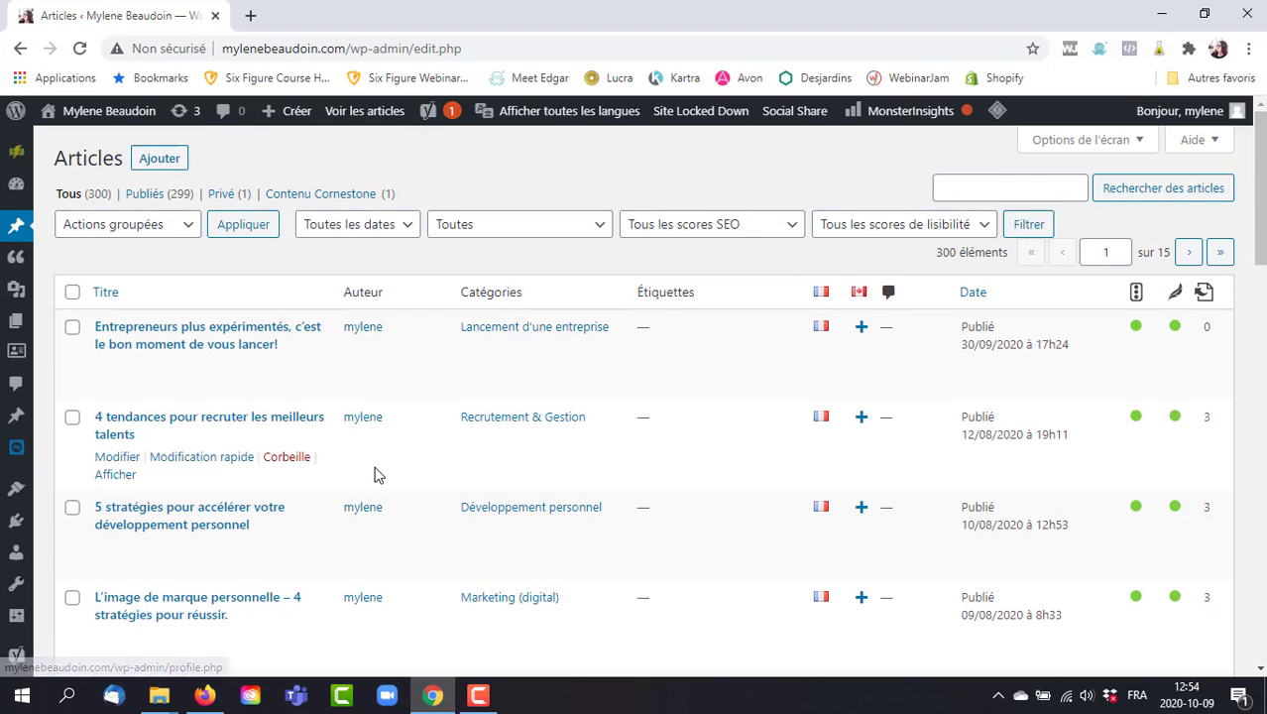
{"action": "mouse_move", "coordinate": [188, 376]}
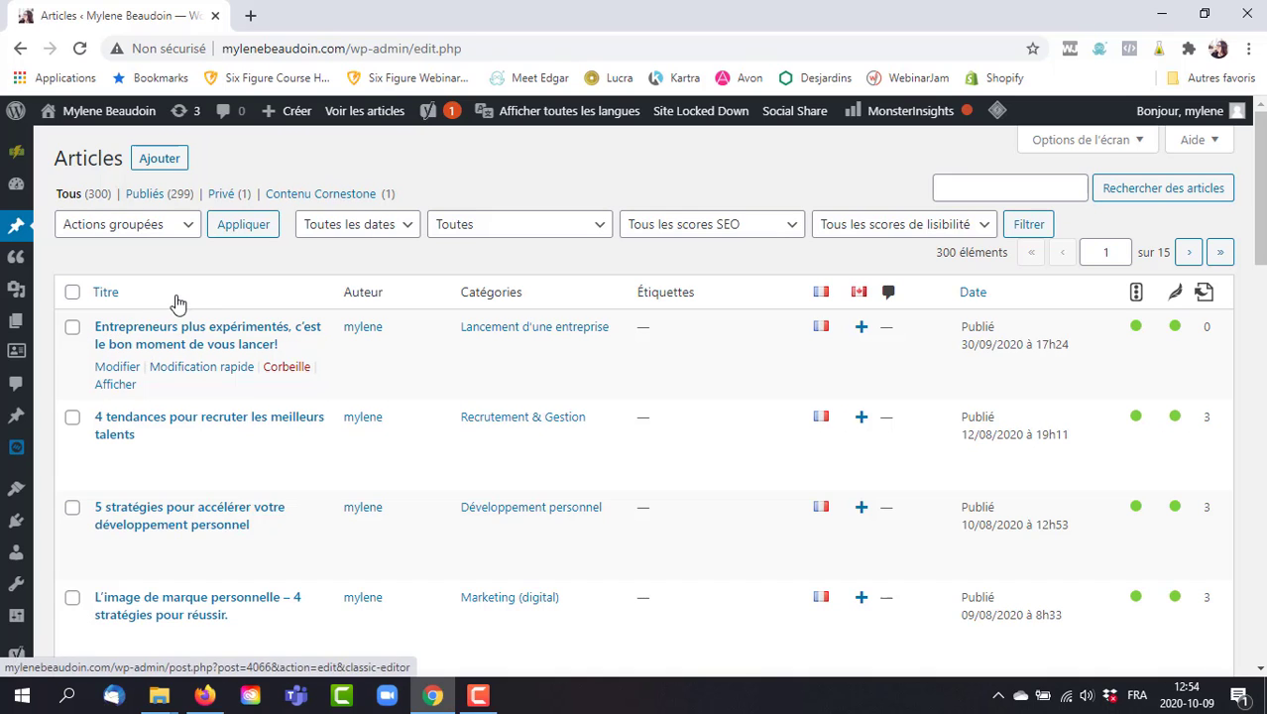
{"action": "mouse_move", "coordinate": [226, 305]}
{"action": "left_mouse_down"}
{"action": "mouse_move", "coordinate": [203, 331]}
{"action": "mouse_move", "coordinate": [249, 475]}
{"action": "mouse_move", "coordinate": [220, 285]}
{"action": "left_mouse_up"}
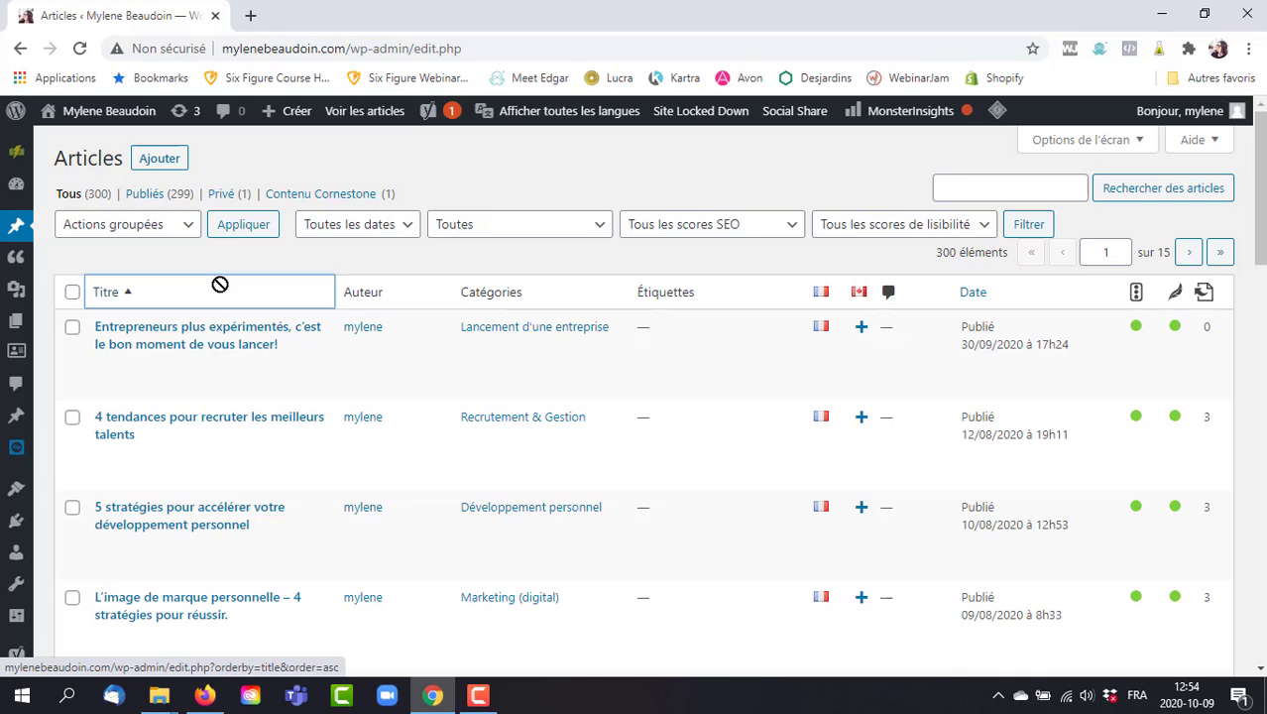
{"action": "left_click", "coordinate": [246, 252]}
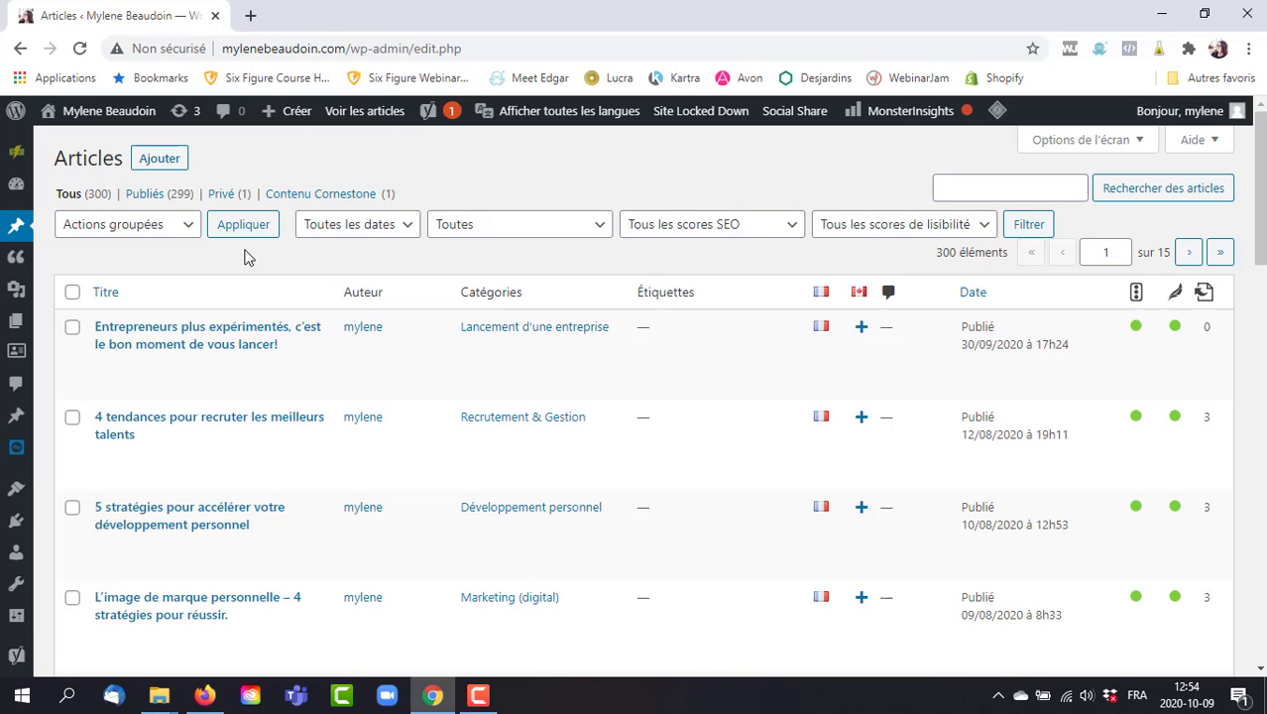
Start a new post from Articles > Ajouter and place the cursor in its empty body.
{"action": "left_click", "coordinate": [158, 158]}
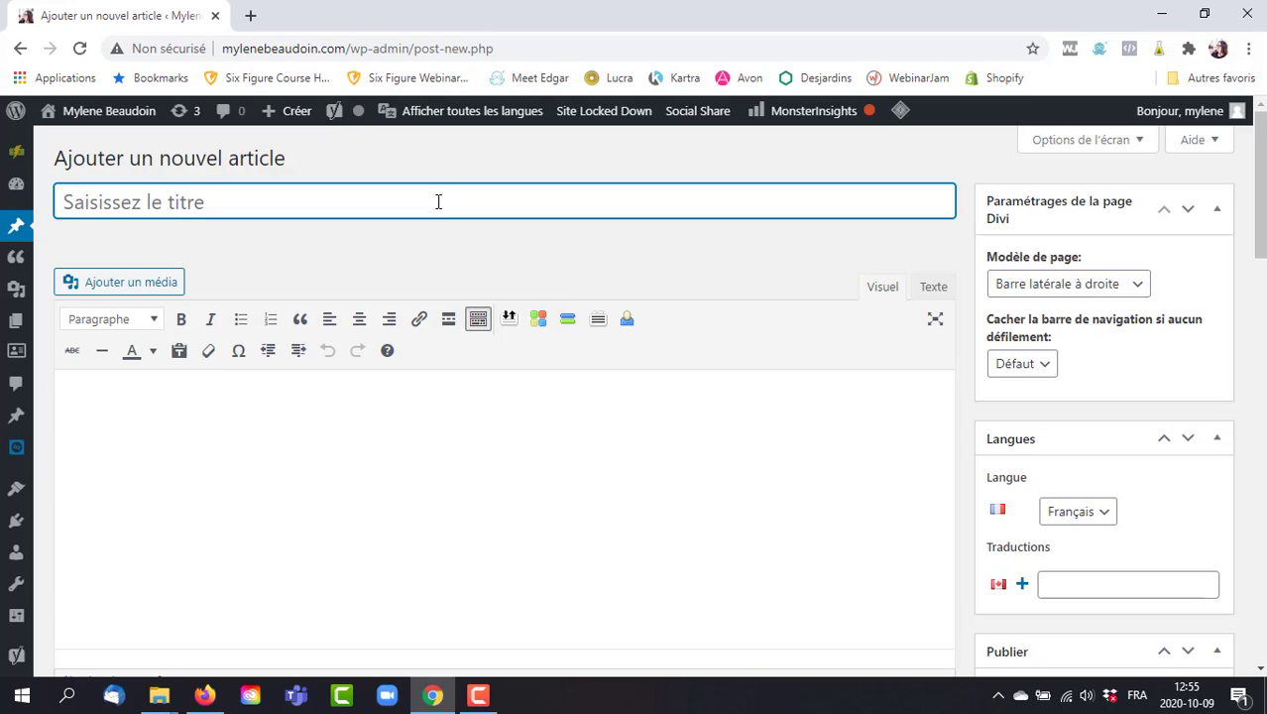
{"action": "left_click", "coordinate": [535, 388]}
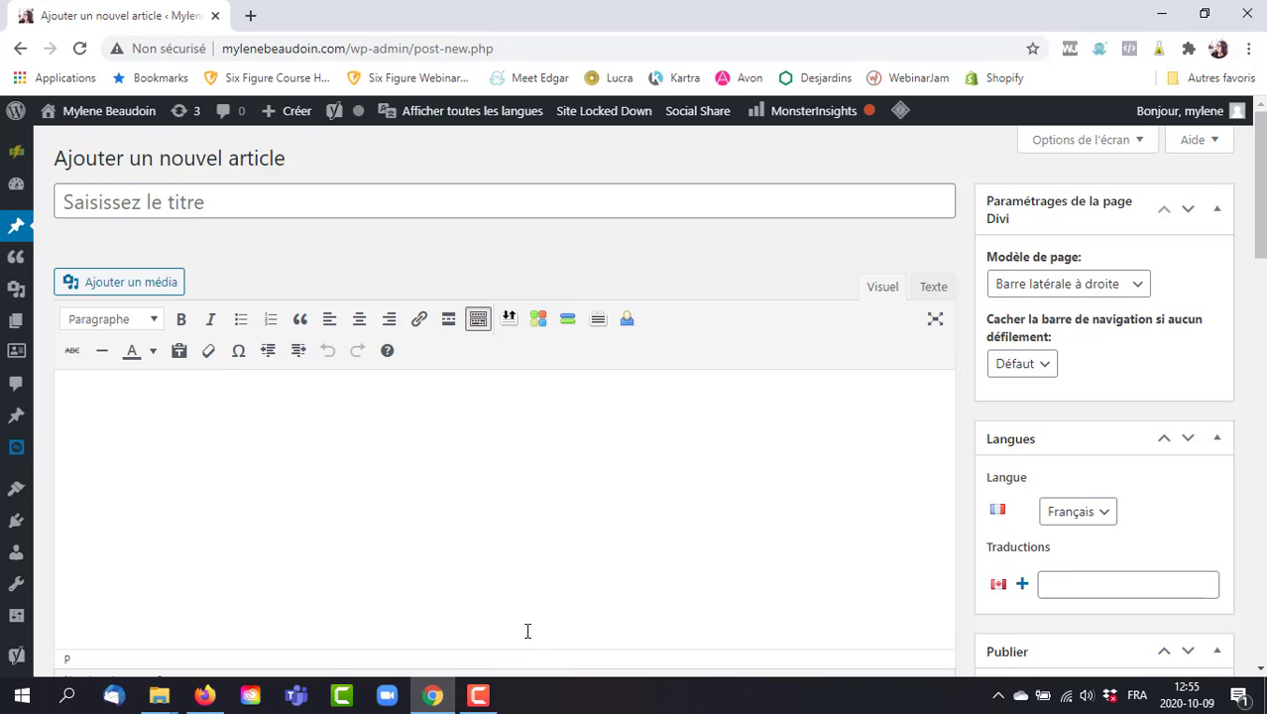
In Paramétrages de la page Divi, set Modèle de page to Pas de barre latérale.
{"action": "left_click", "coordinate": [1039, 295]}
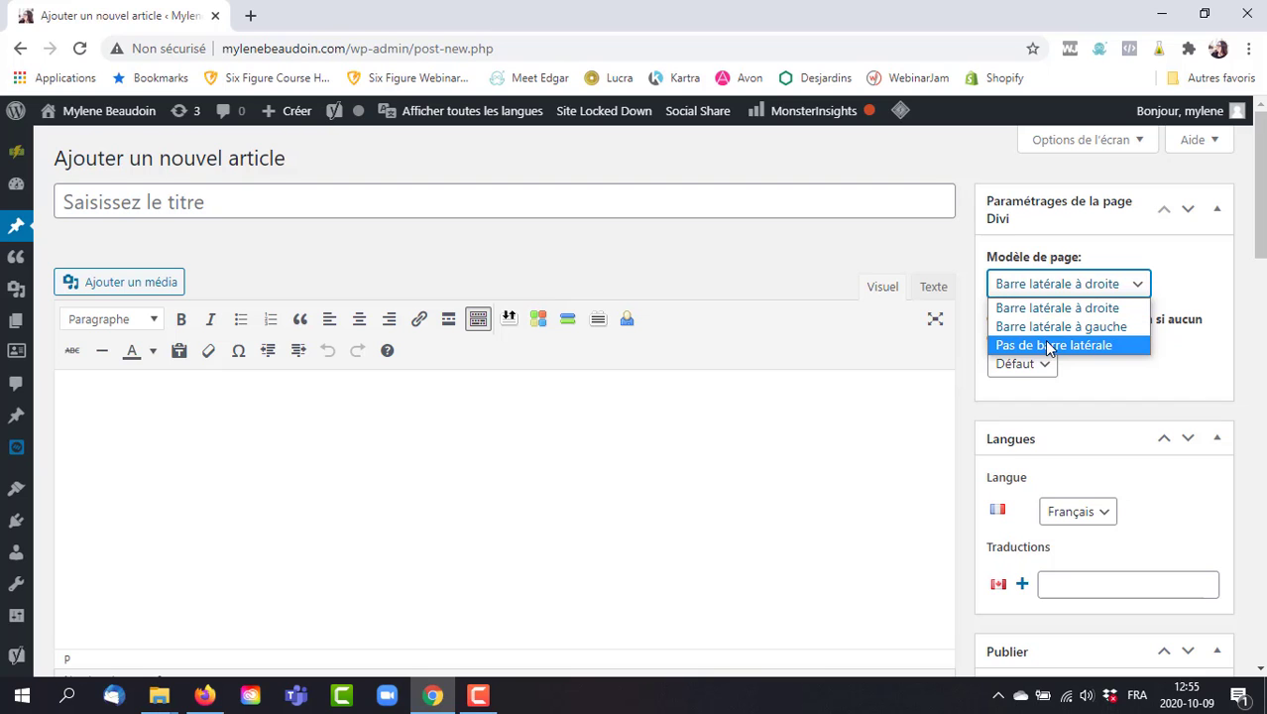
{"action": "left_click", "coordinate": [1050, 344]}
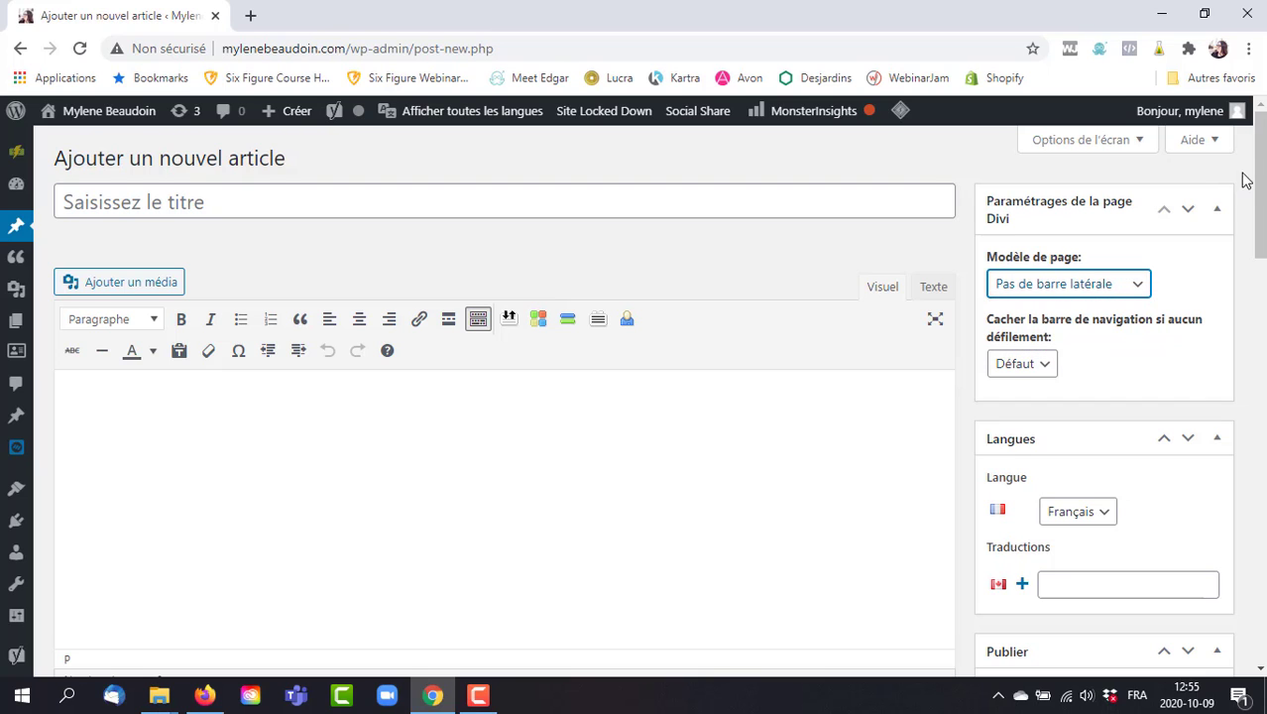
{"action": "left_click_drag", "start_coordinate": [1263, 146], "coordinate": [1264, 213]}
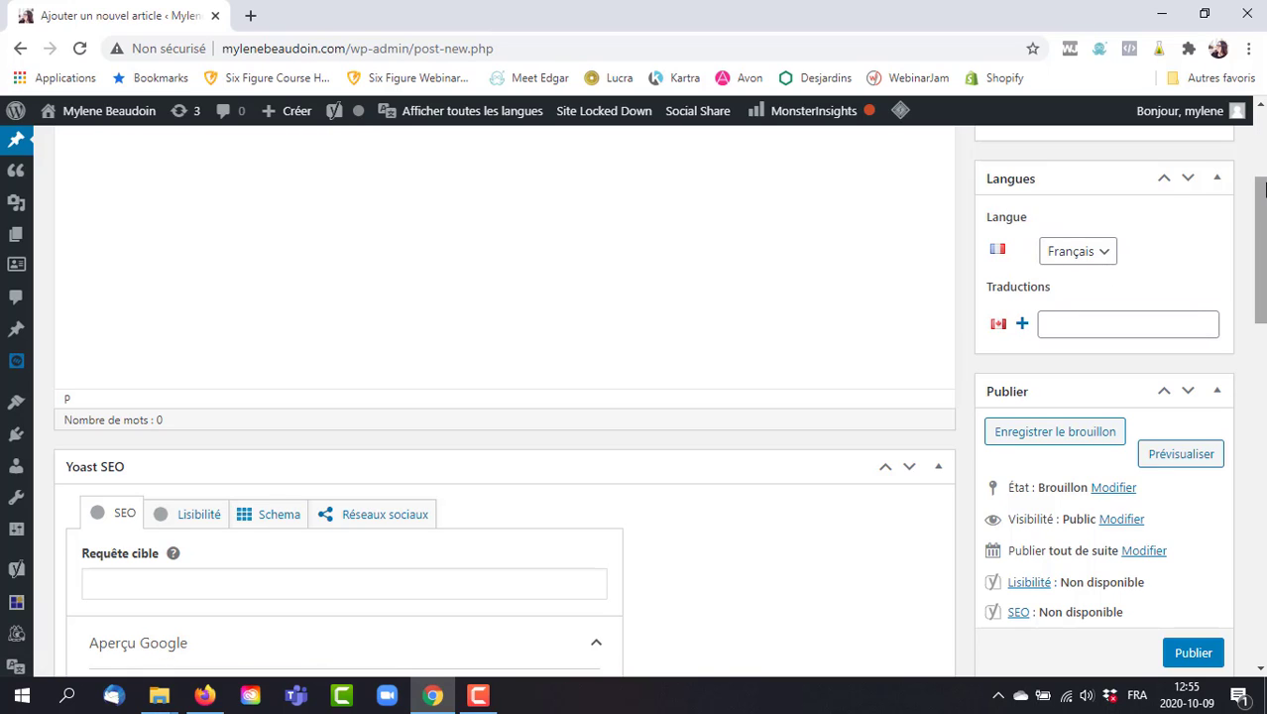
{"action": "left_click_drag", "start_coordinate": [1260, 188], "coordinate": [1241, 250]}
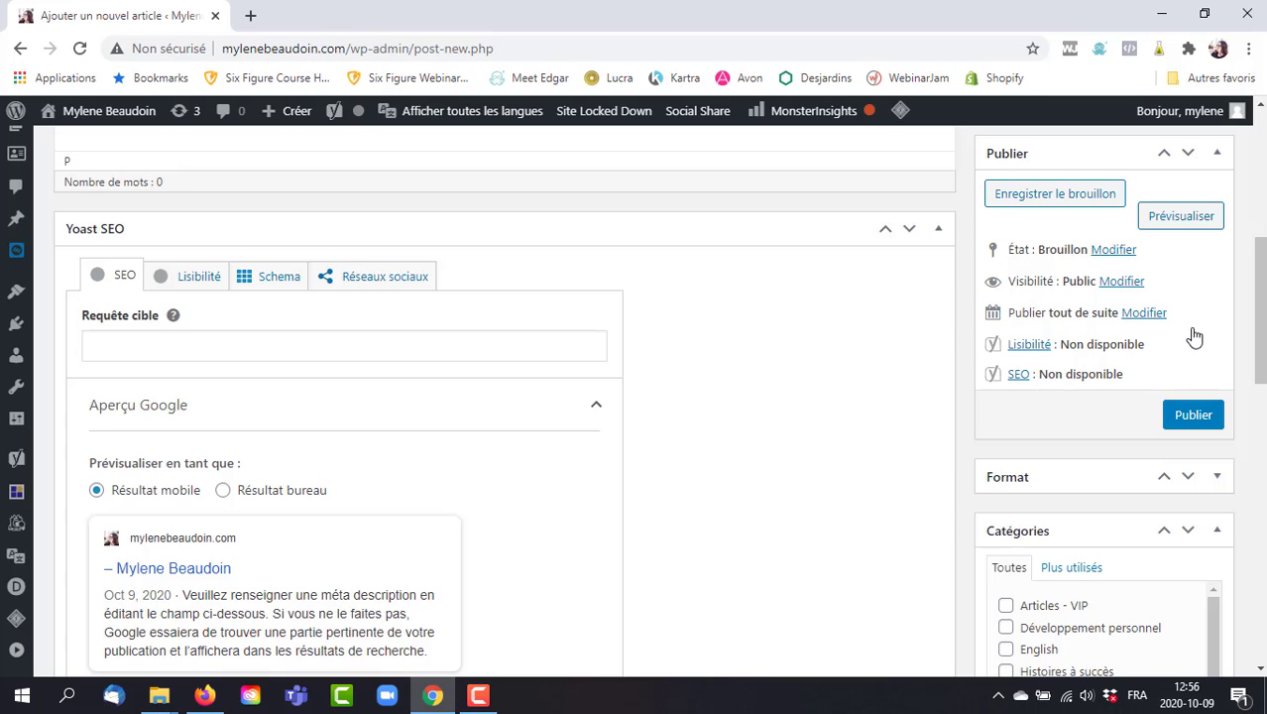
{"action": "left_click", "coordinate": [1144, 314]}
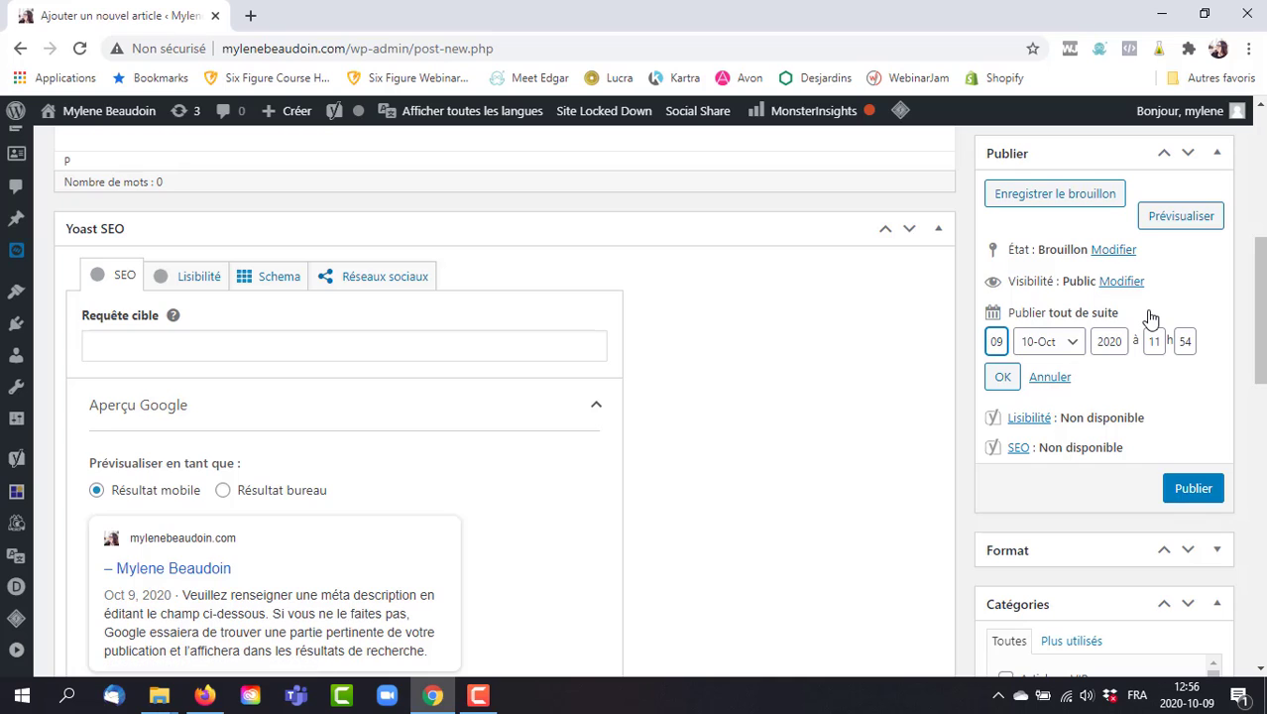
{"action": "left_click", "coordinate": [1050, 378]}
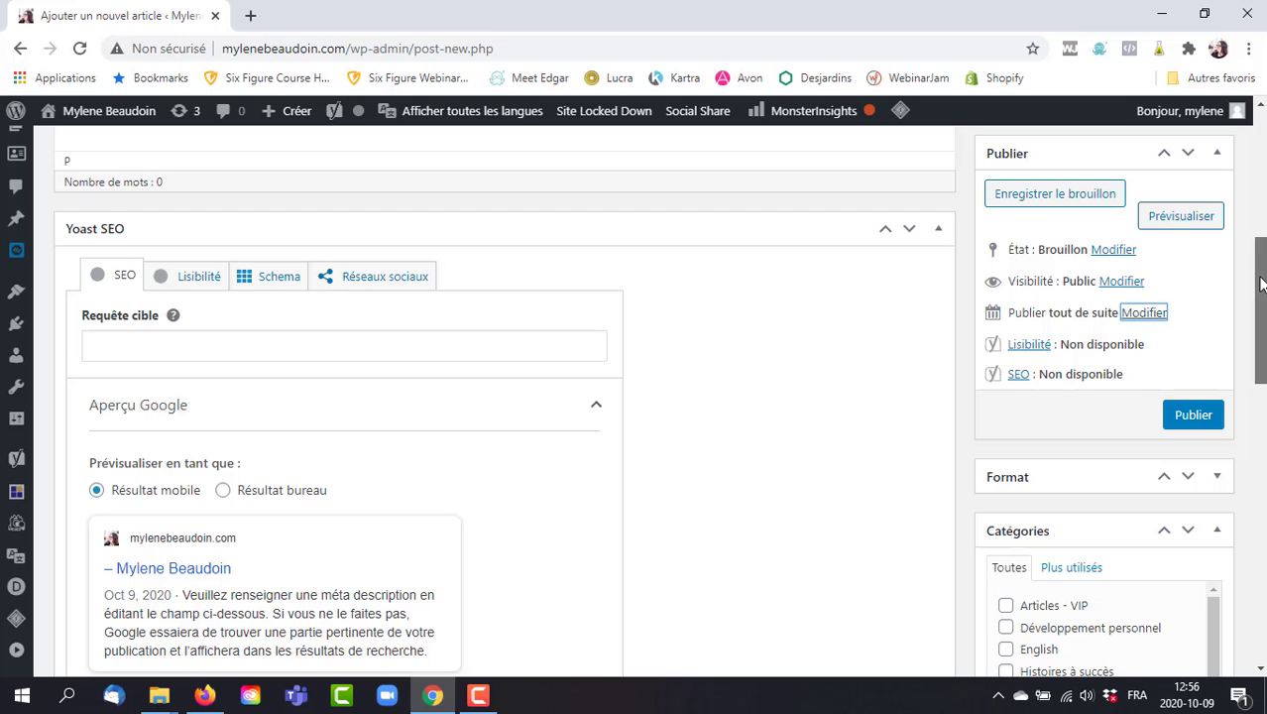
{"action": "left_click_drag", "start_coordinate": [1258, 283], "coordinate": [1260, 363]}
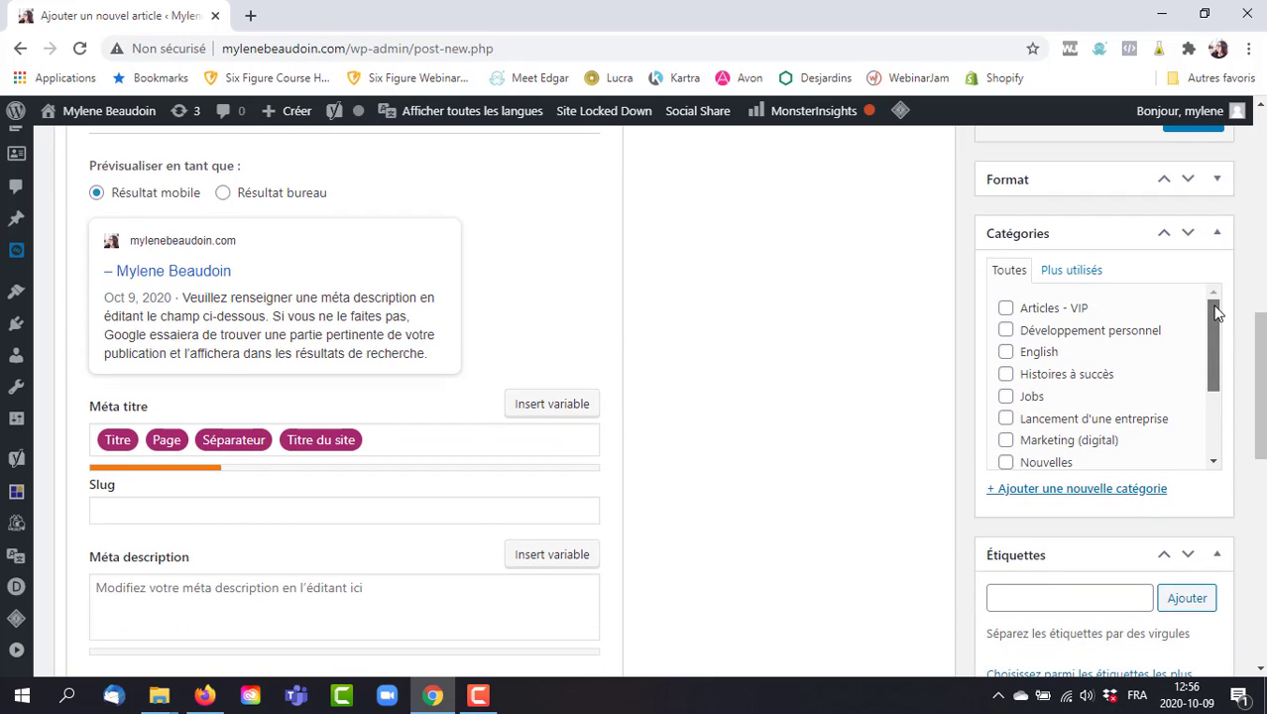
{"action": "left_click_drag", "start_coordinate": [1209, 313], "coordinate": [1200, 391]}
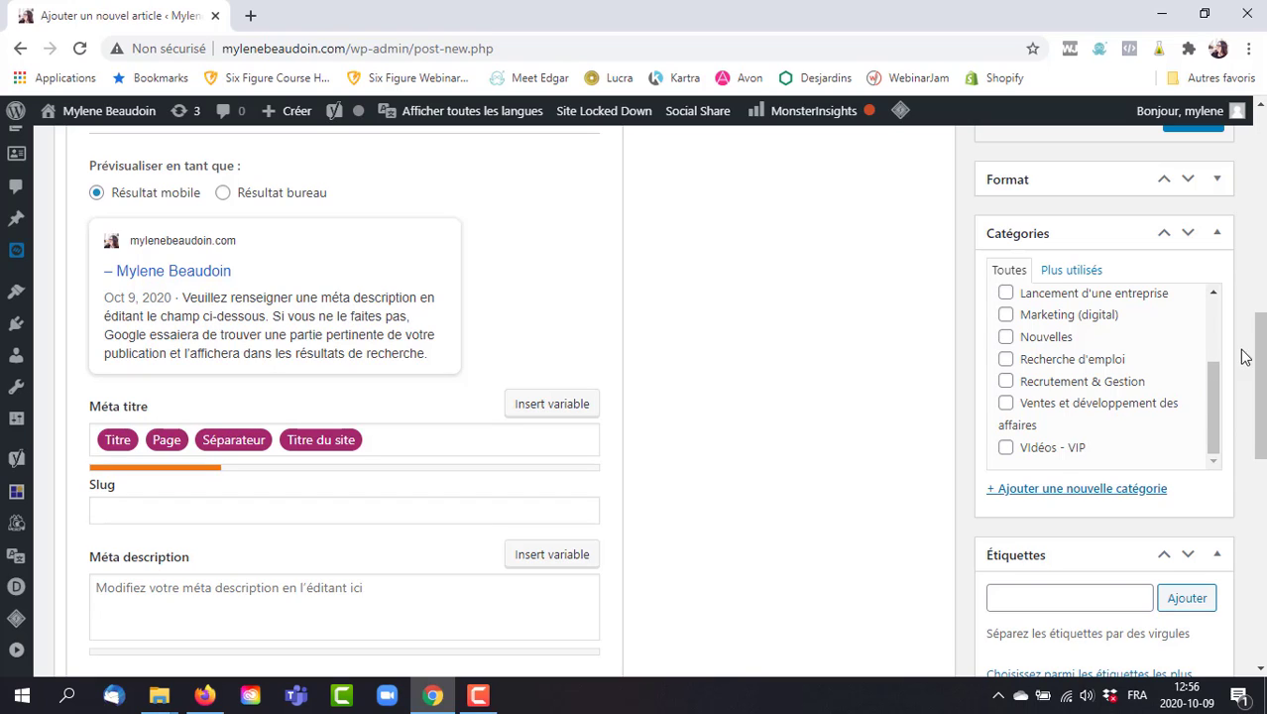
{"action": "left_click_drag", "start_coordinate": [1260, 323], "coordinate": [1261, 414]}
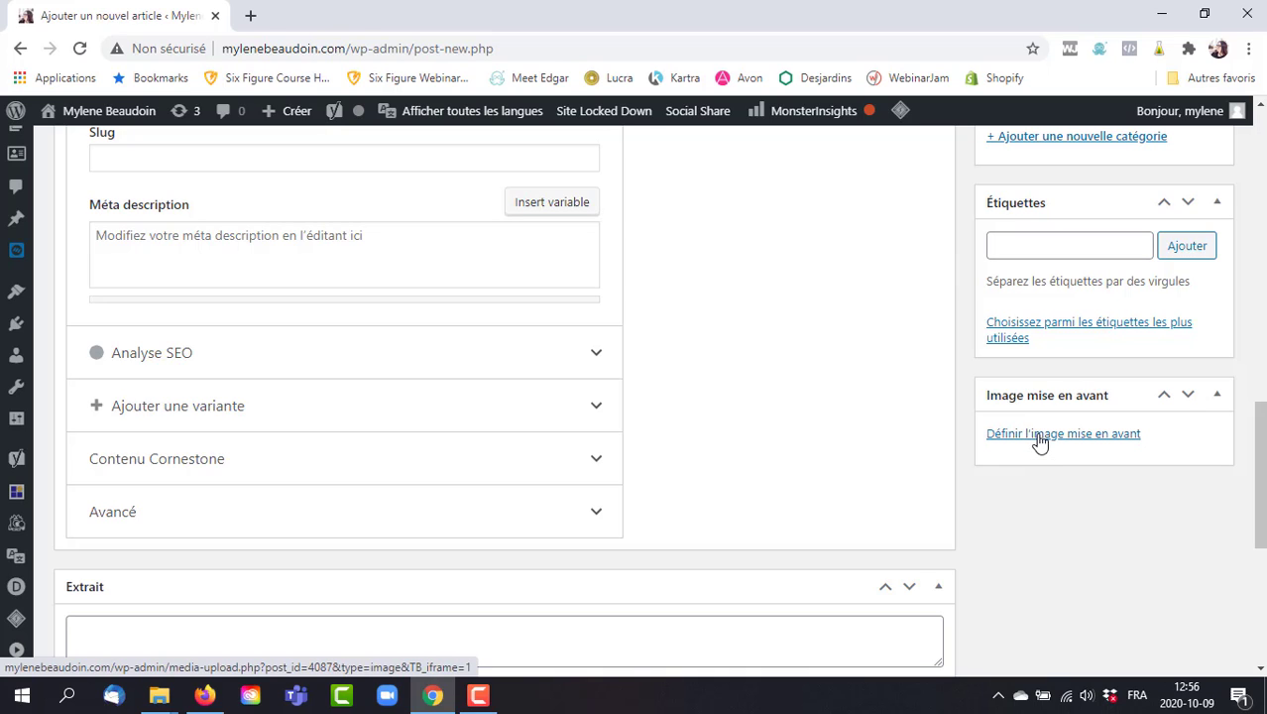
Open '5 stratégies pour accélérer votre développement personnel' from the home page in a new tab, then return to the editor.
{"action": "left_click", "coordinate": [250, 16]}
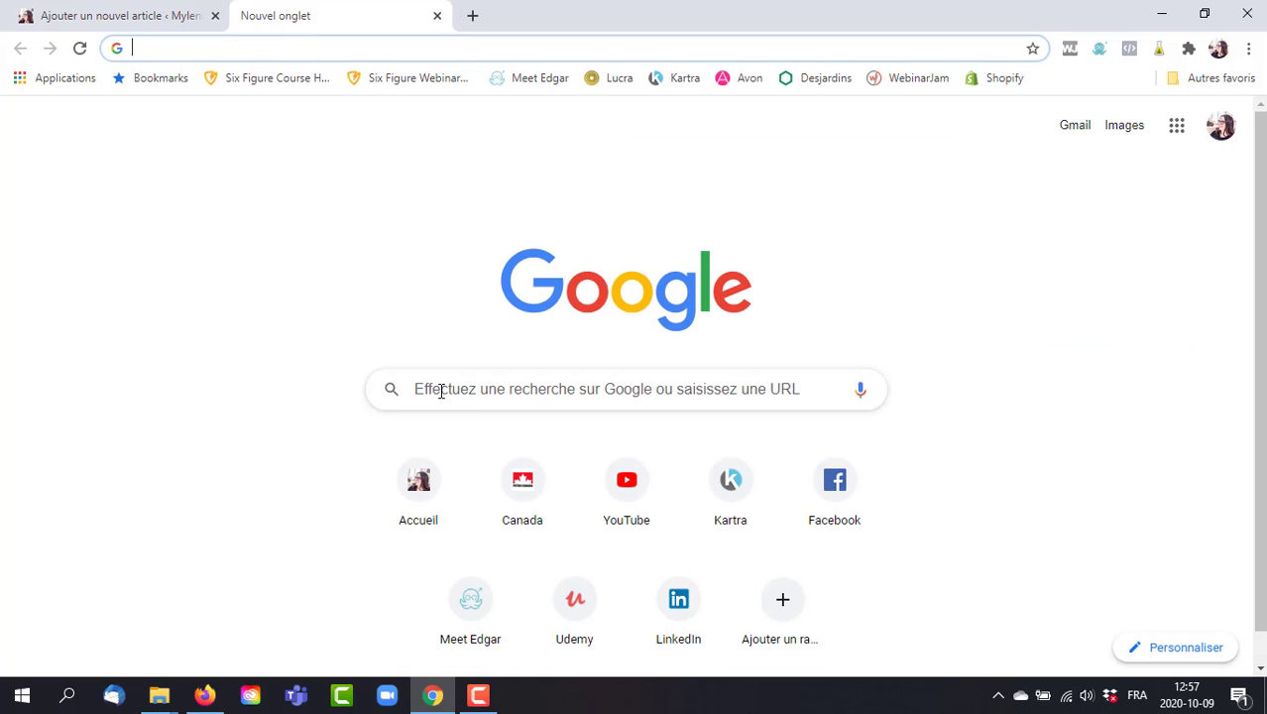
{"action": "left_click", "coordinate": [420, 490]}
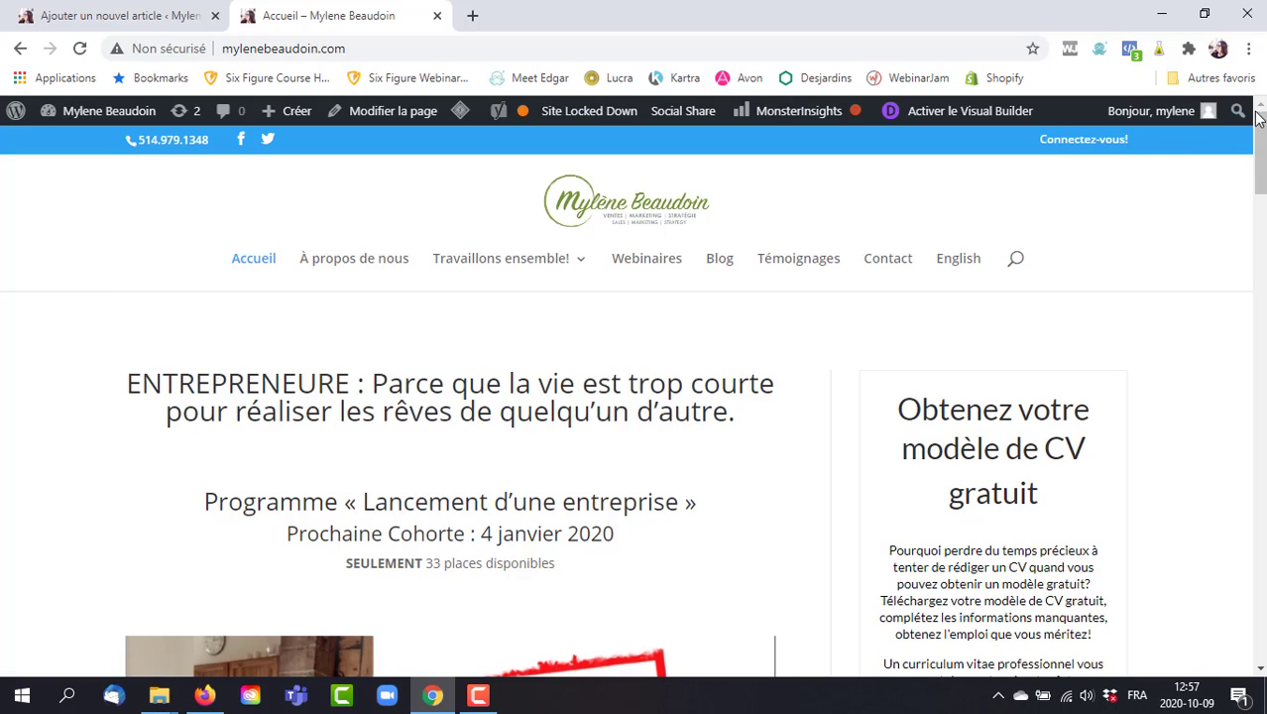
{"action": "scroll", "coordinate": [1260, 149], "scroll_direction": "down", "scroll_amount": 8}
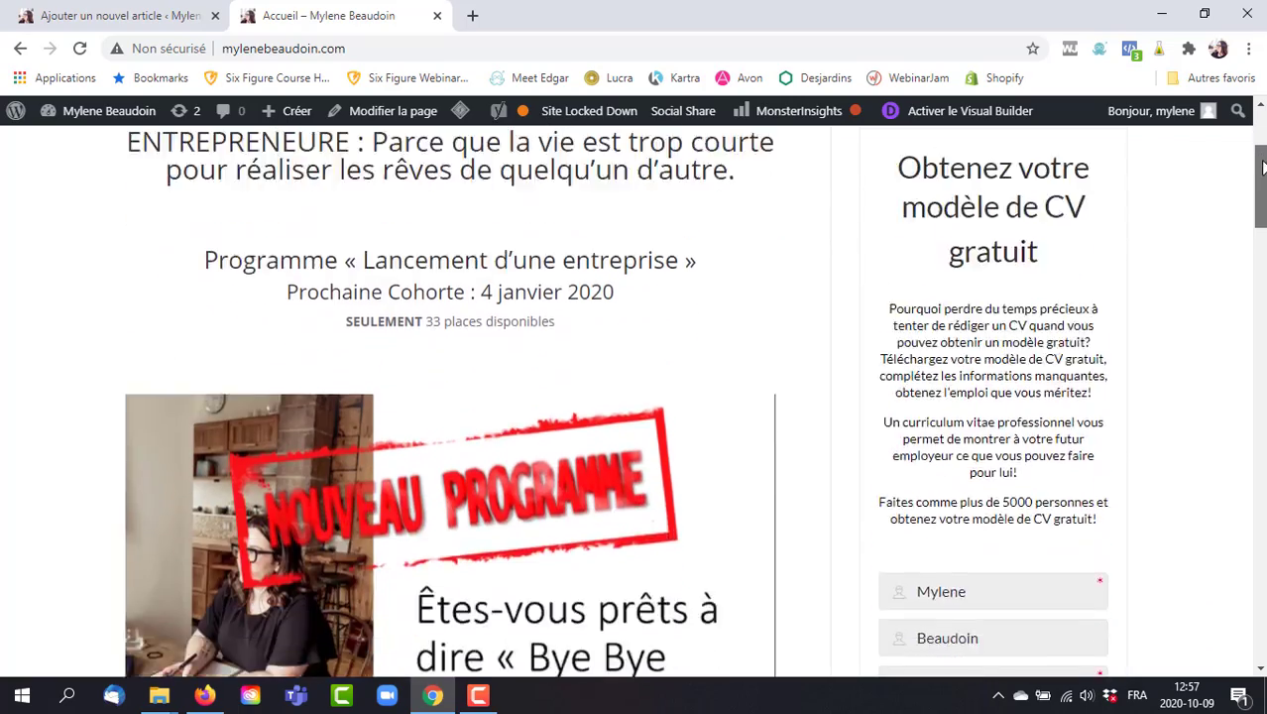
{"action": "scroll", "coordinate": [450, 396], "scroll_direction": "down", "scroll_amount": 20}
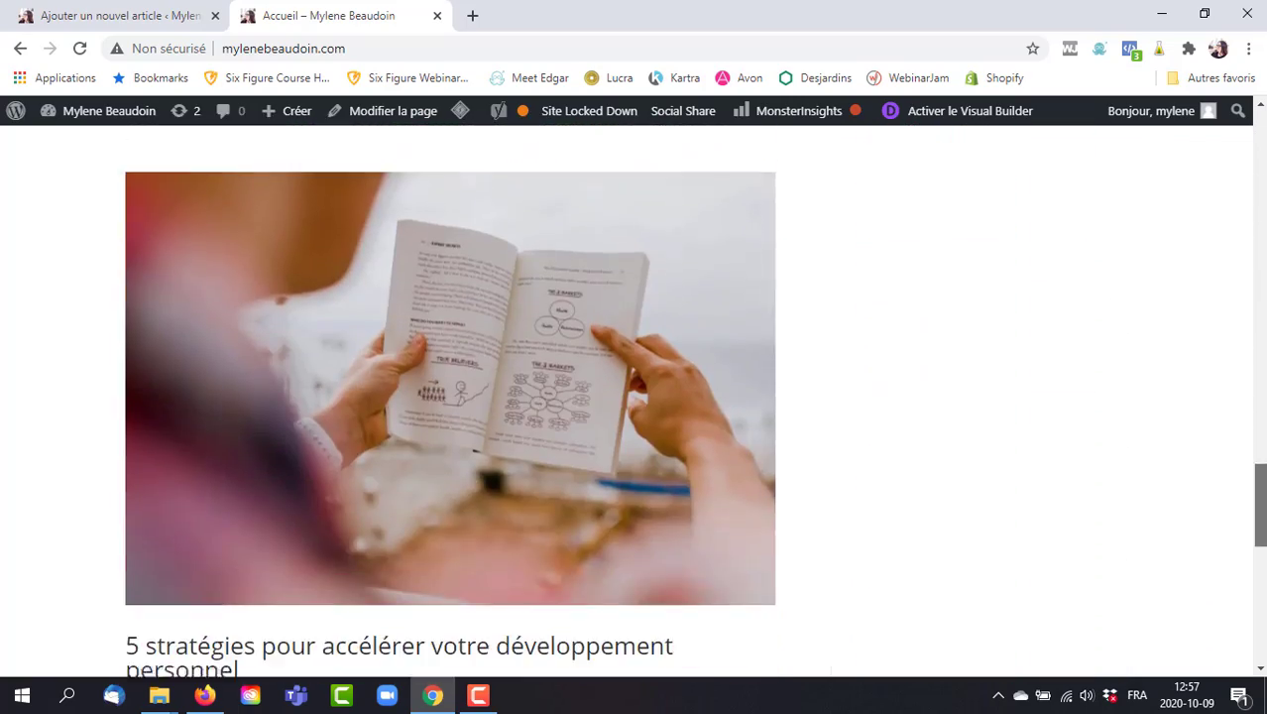
{"action": "left_click_drag", "start_coordinate": [1262, 482], "coordinate": [1262, 511]}
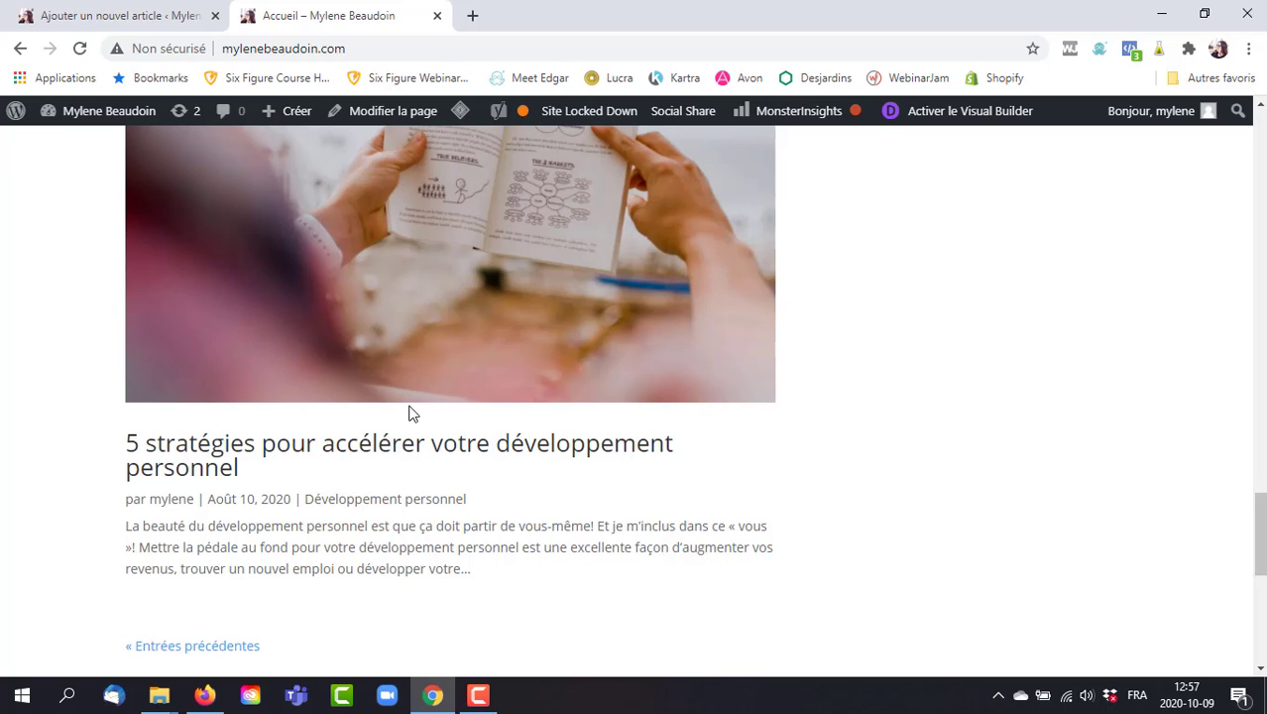
{"action": "left_click", "coordinate": [459, 442]}
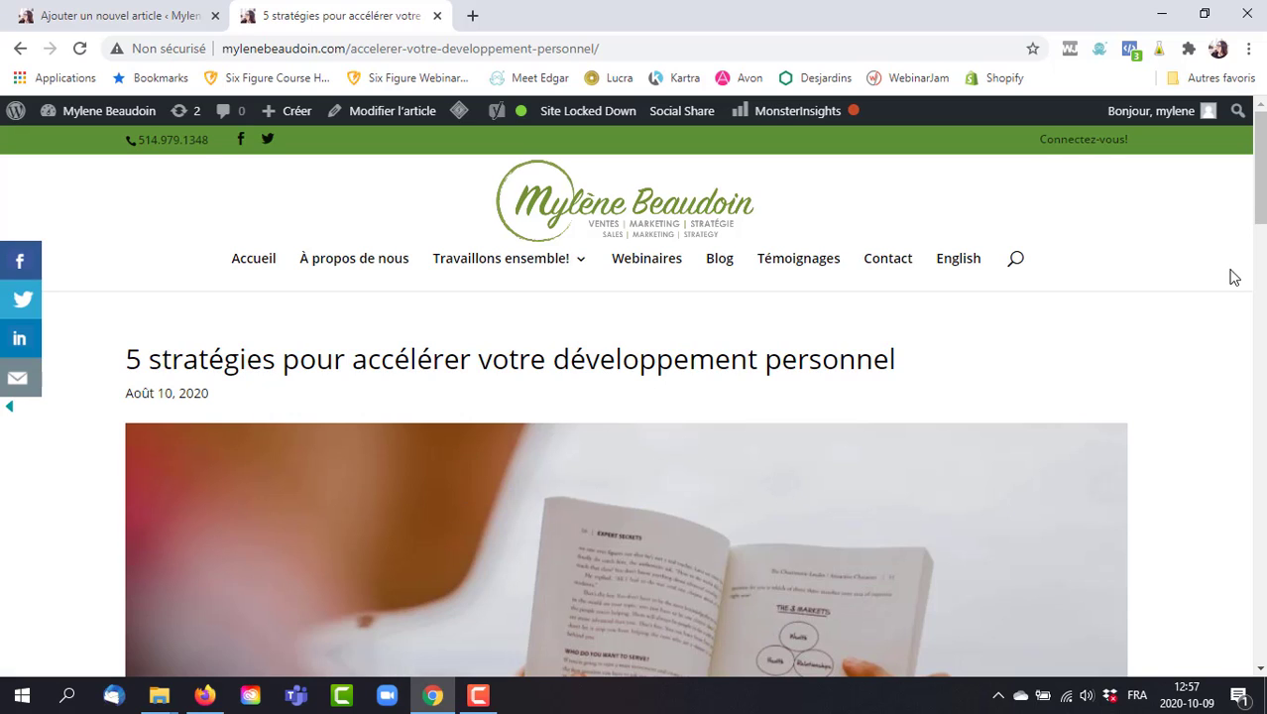
{"action": "scroll", "coordinate": [1262, 137], "scroll_direction": "down", "scroll_amount": 1}
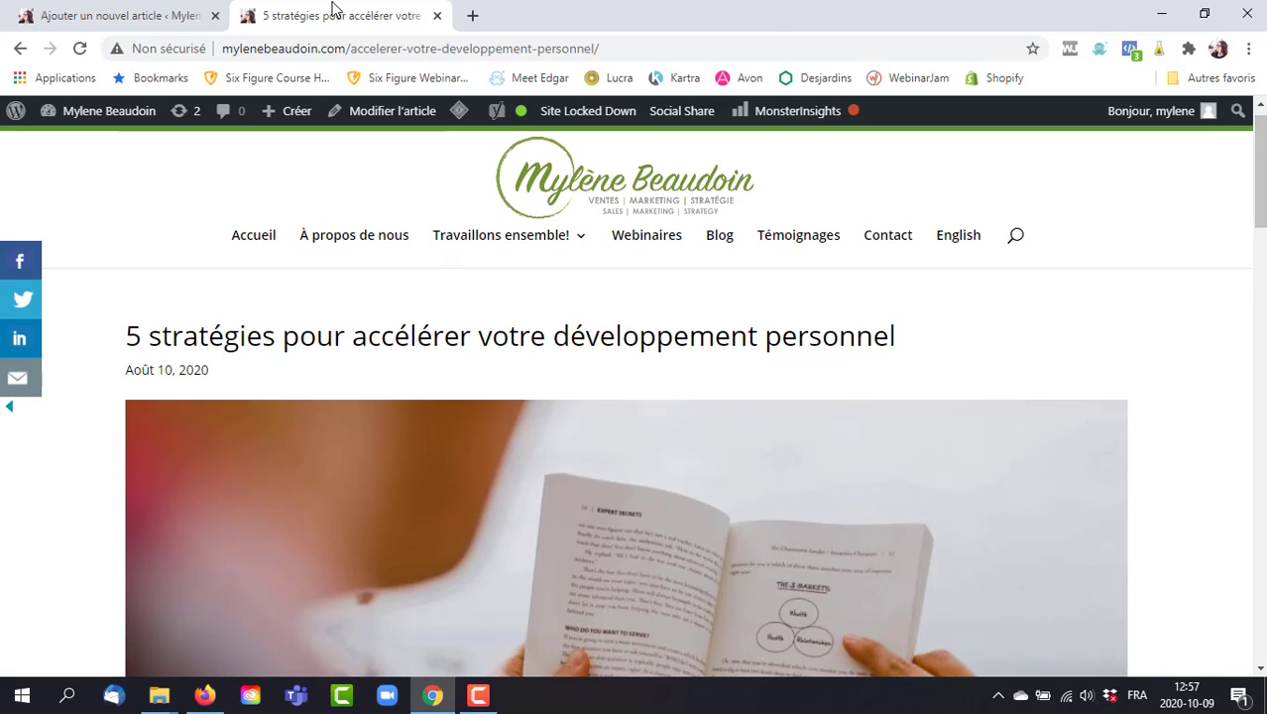
{"action": "left_click", "coordinate": [69, 18]}
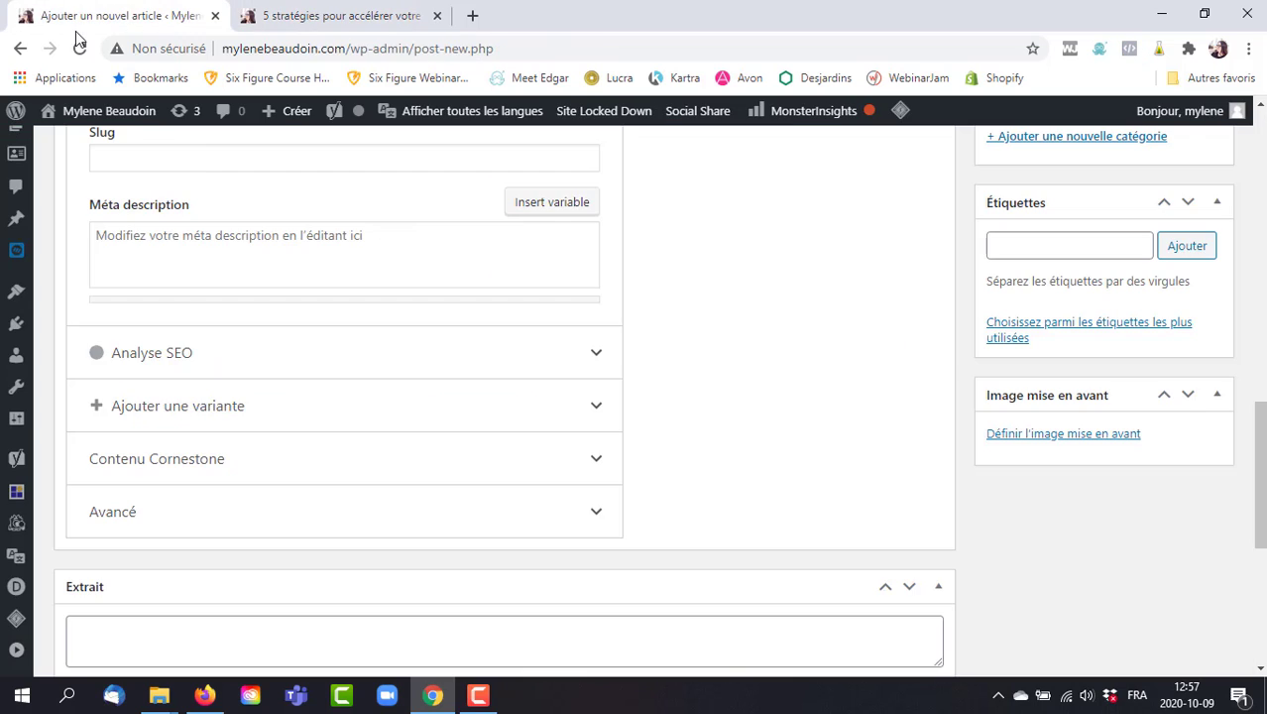
{"action": "left_click", "coordinate": [1082, 441]}
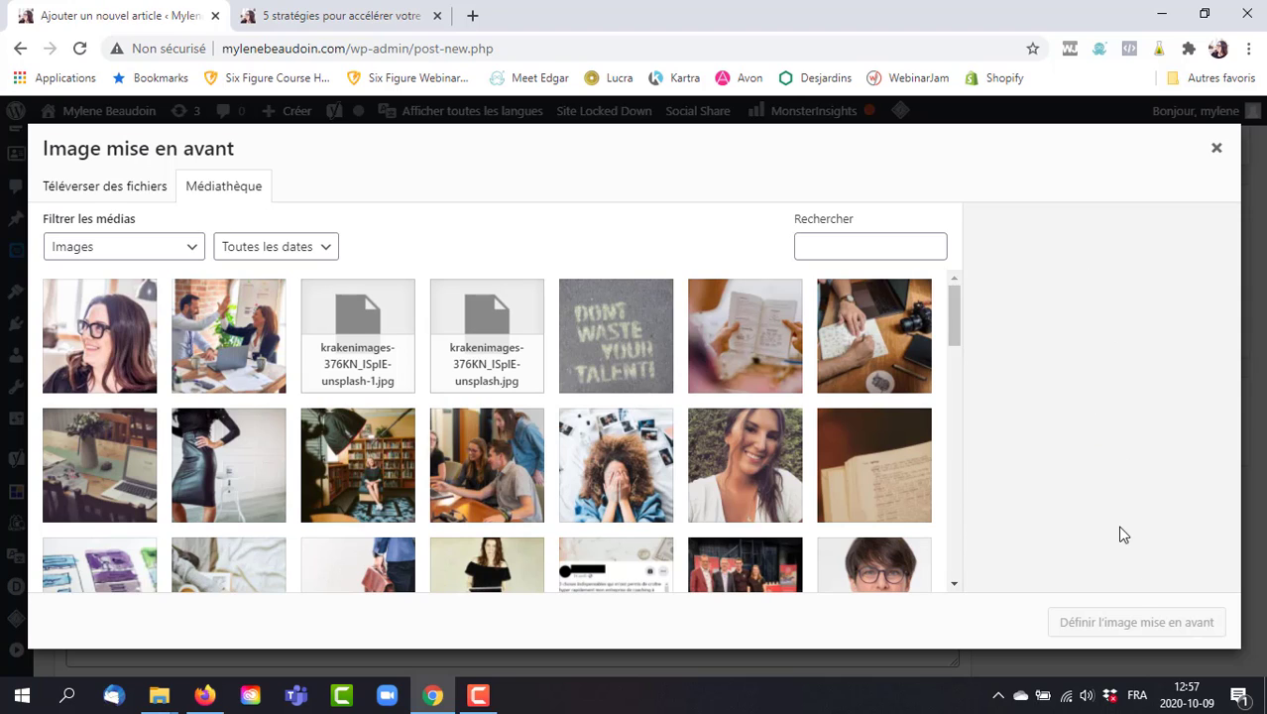
{"action": "left_click", "coordinate": [235, 345]}
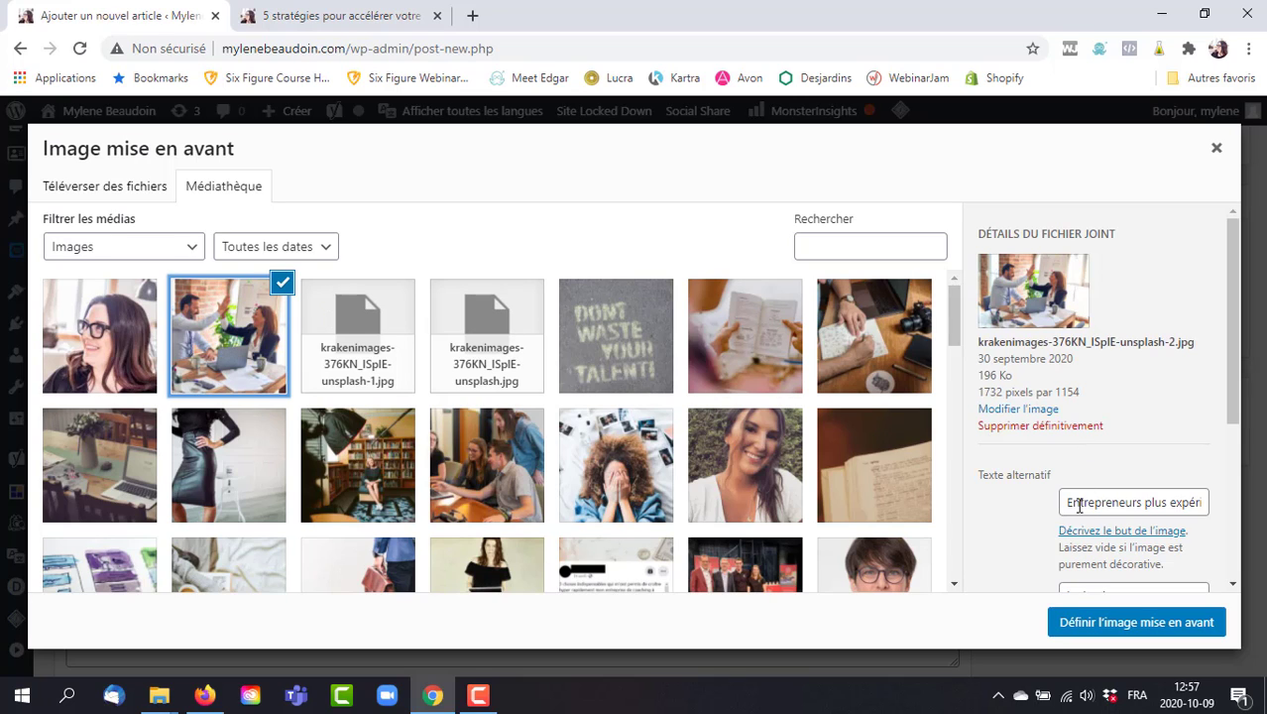
{"action": "left_click_drag", "start_coordinate": [1080, 505], "coordinate": [1254, 488]}
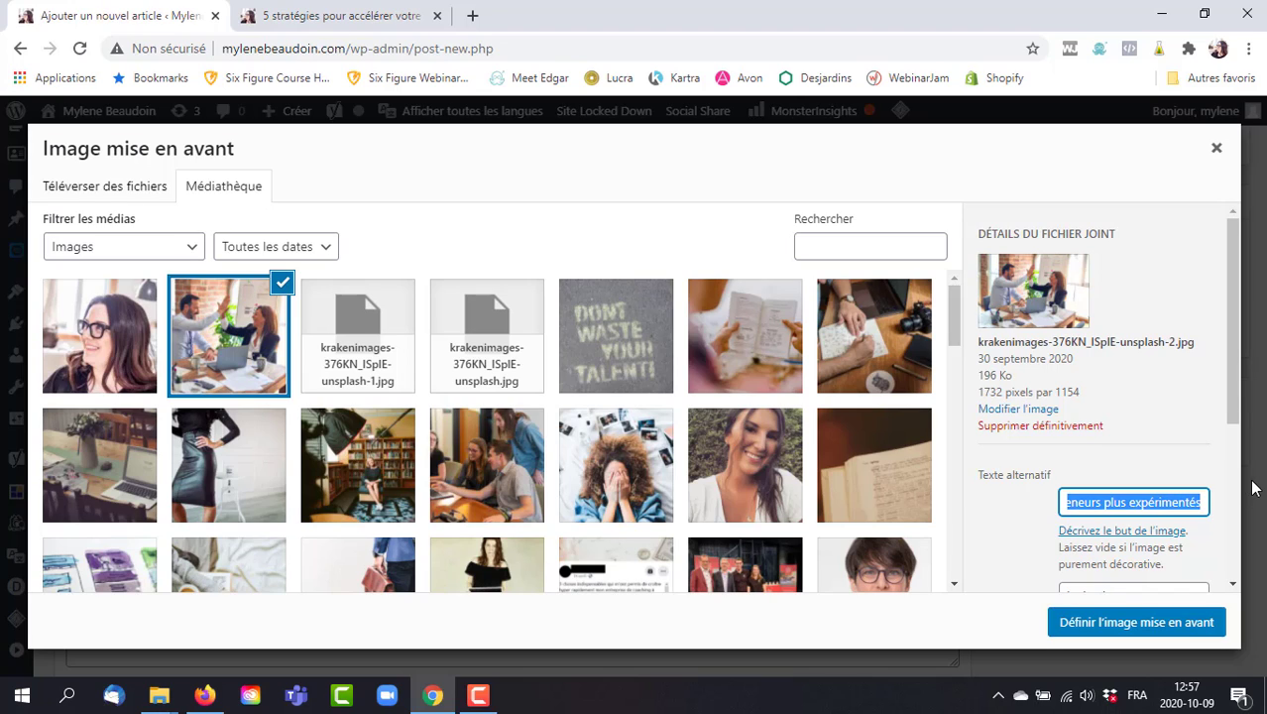
{"action": "left_click", "coordinate": [1234, 355]}
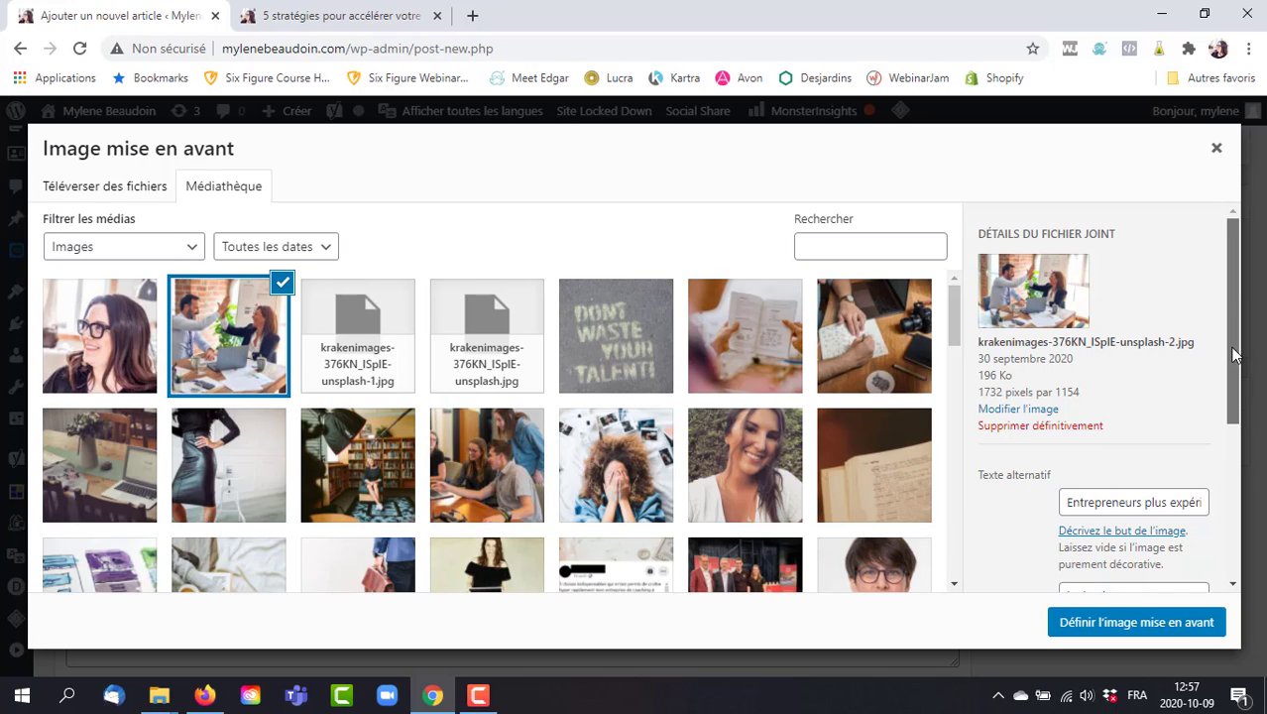
{"action": "mouse_move", "coordinate": [1234, 355]}
{"action": "left_mouse_down"}
{"action": "mouse_move", "coordinate": [1234, 396]}
{"action": "mouse_move", "coordinate": [1234, 354]}
{"action": "left_mouse_up"}
{"action": "left_click", "coordinate": [1213, 150]}
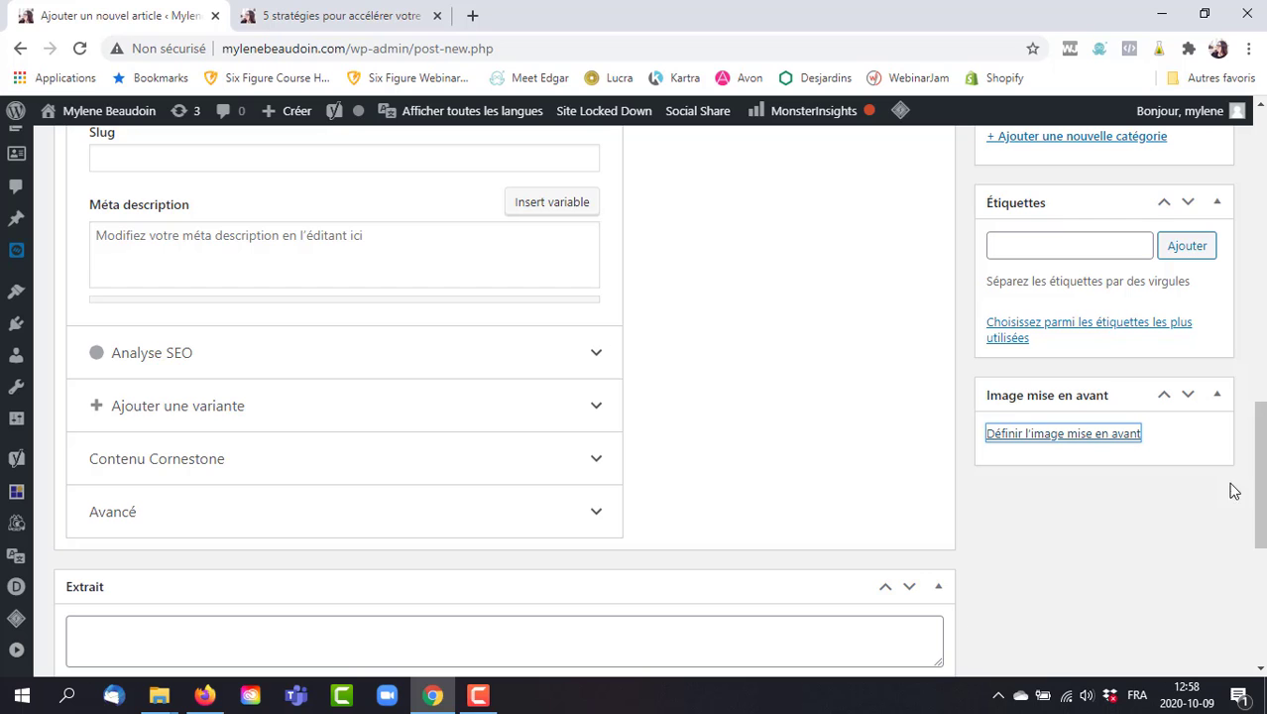
Put the cursor in Extrait, expand the PixelYourSite Head & Footer Scripts panel, and review its options.
{"action": "left_click_drag", "start_coordinate": [1258, 482], "coordinate": [1236, 569]}
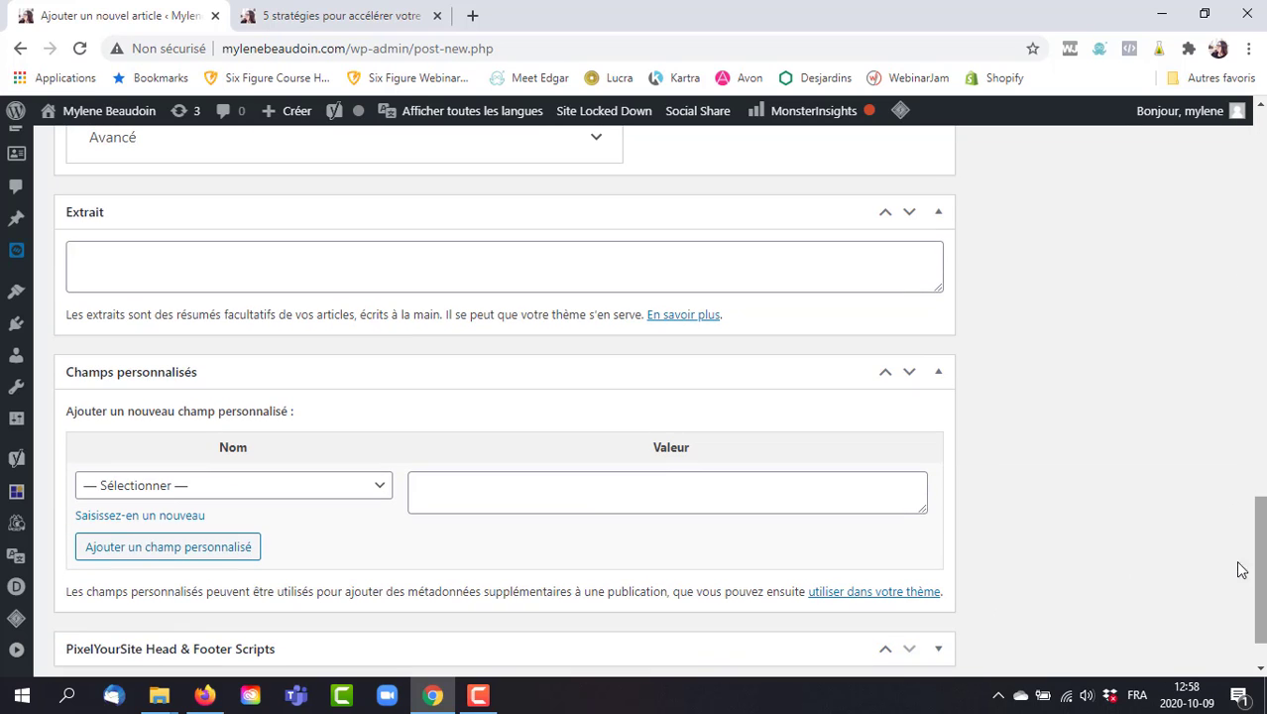
{"action": "left_click", "coordinate": [123, 256]}
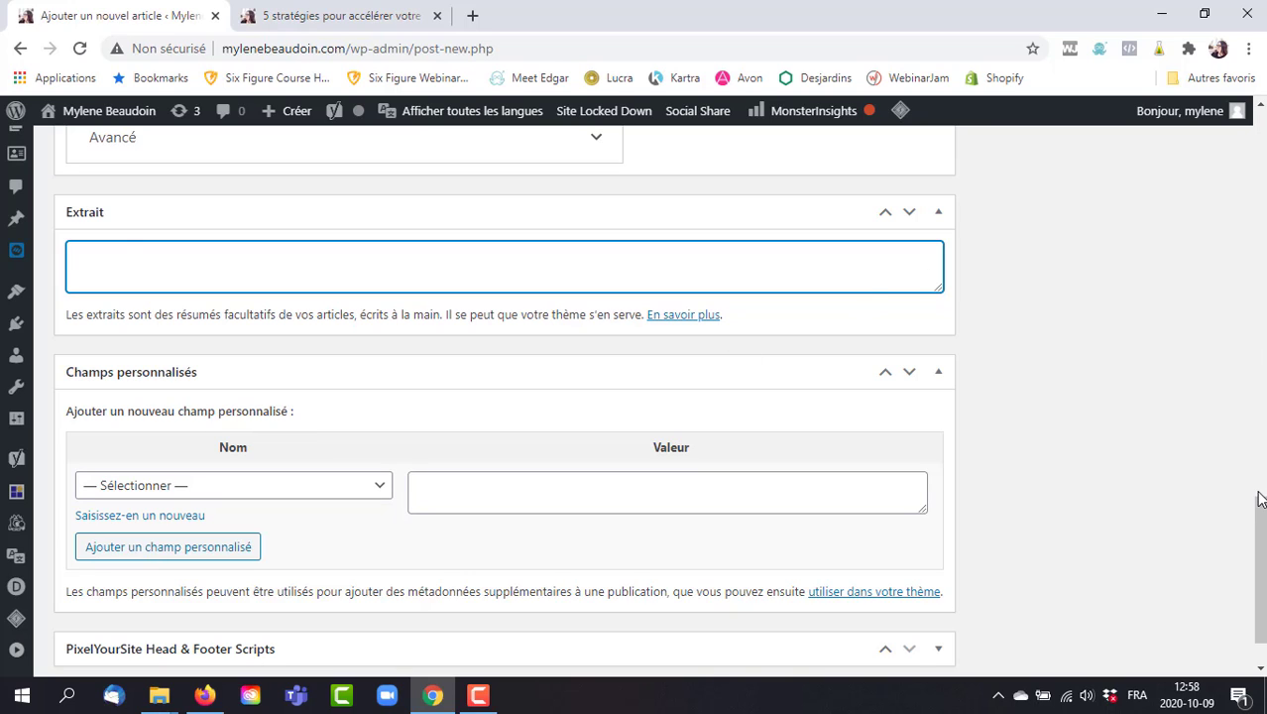
{"action": "scroll", "coordinate": [1260, 509], "scroll_direction": "down", "scroll_amount": 1}
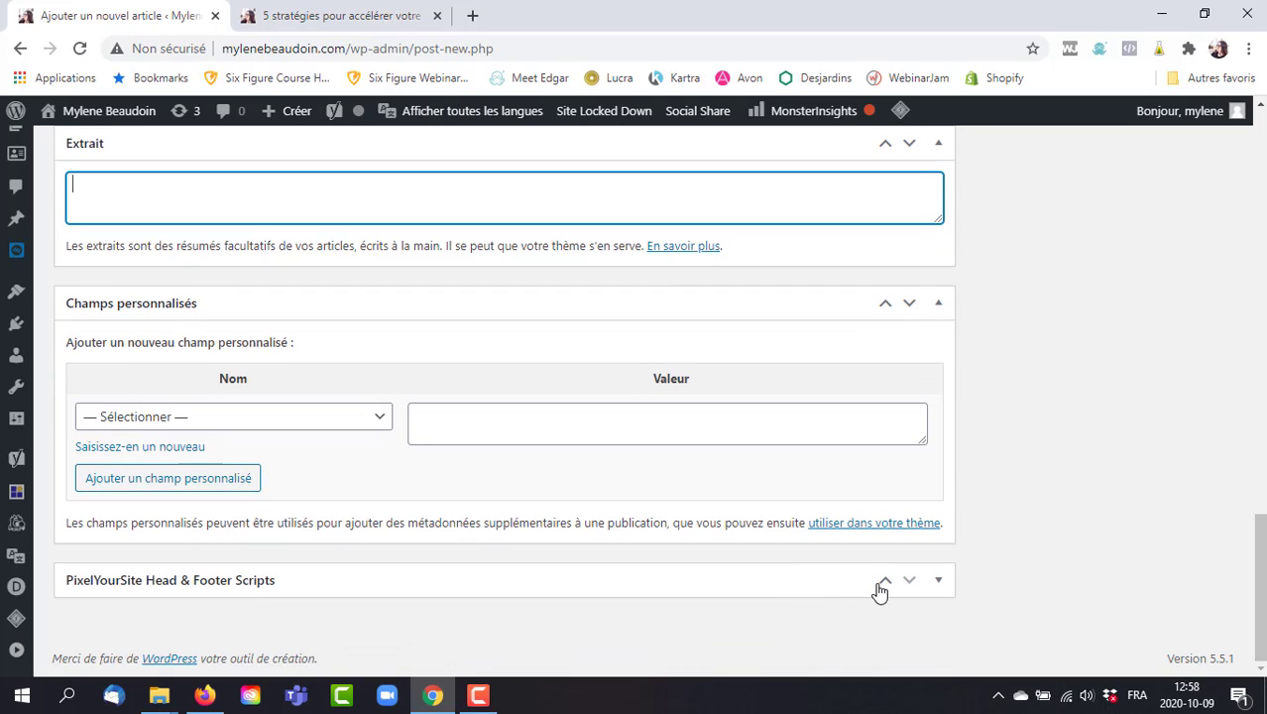
{"action": "left_click", "coordinate": [938, 582]}
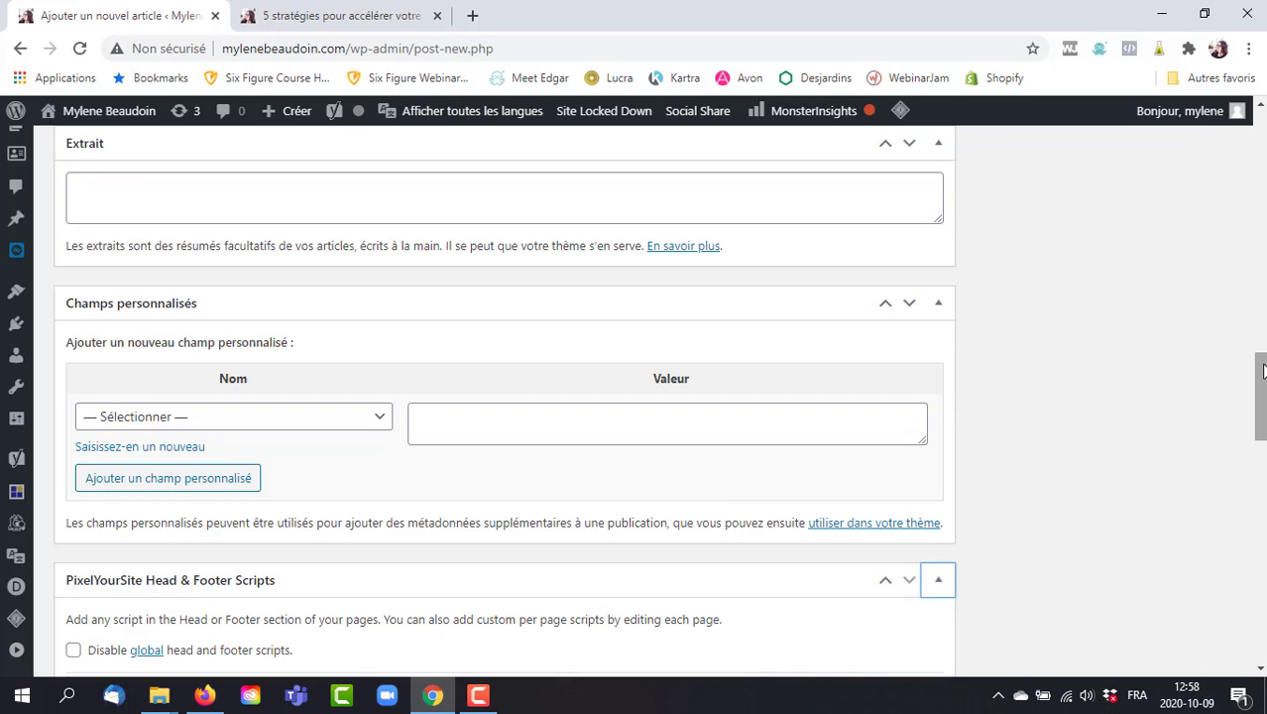
{"action": "left_click_drag", "start_coordinate": [1261, 357], "coordinate": [1253, 607]}
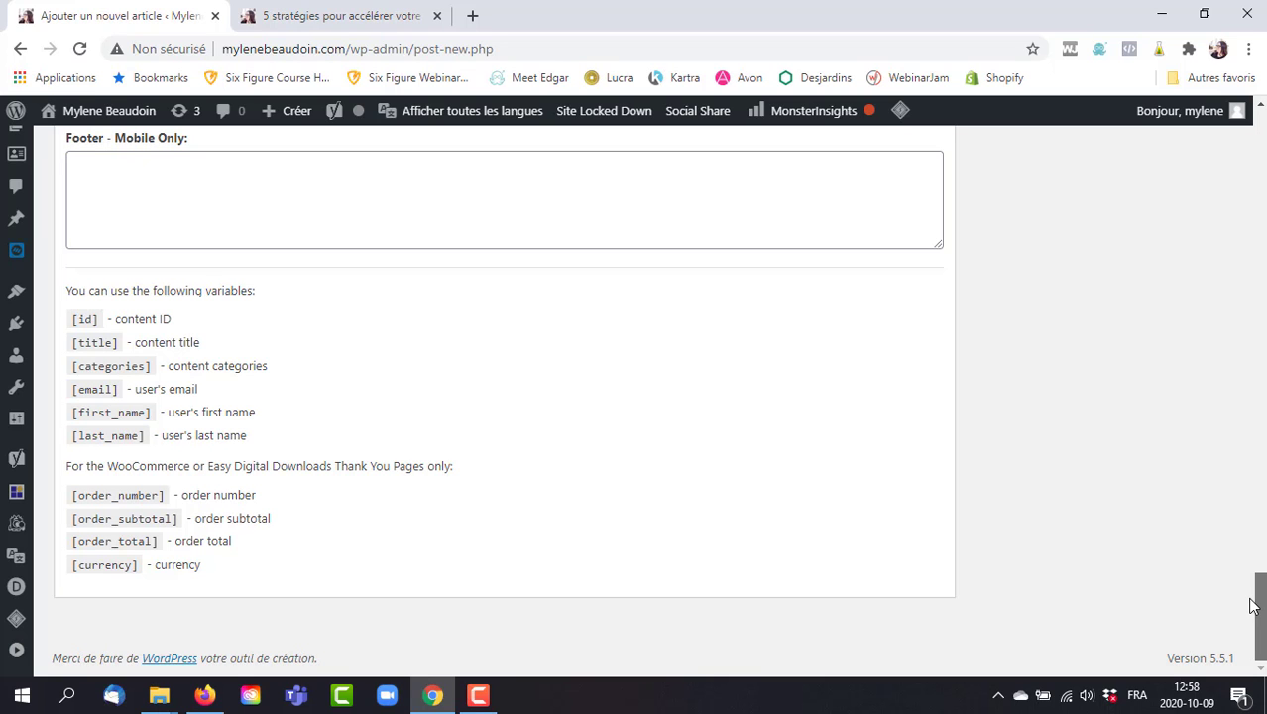
{"action": "left_click_drag", "start_coordinate": [1253, 607], "coordinate": [1261, 91]}
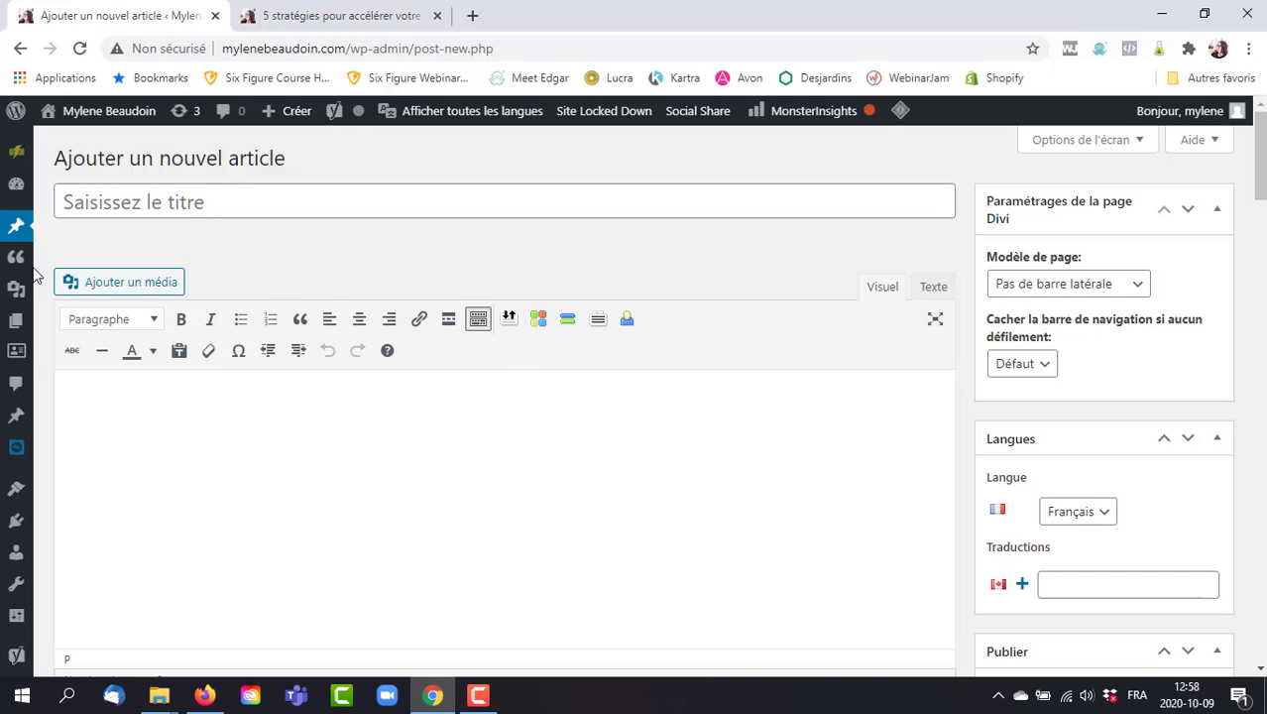
{"action": "mouse_move", "coordinate": [15, 268]}
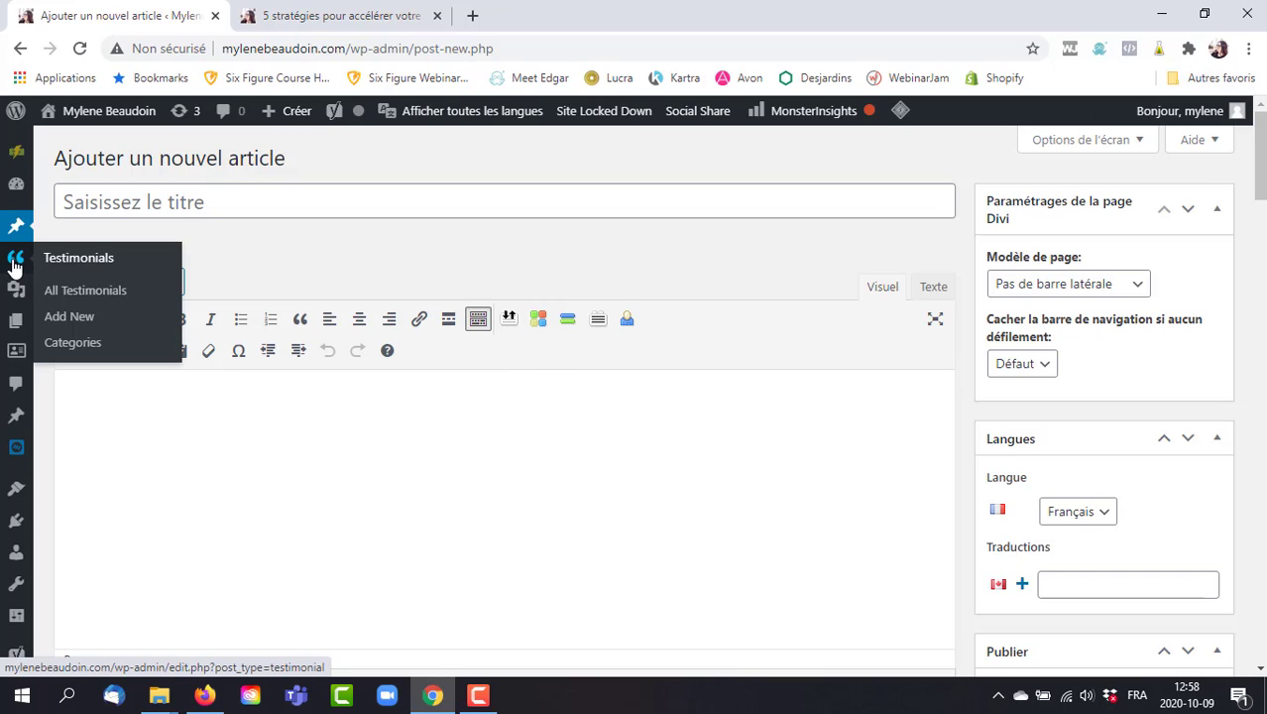
{"action": "left_click", "coordinate": [15, 267]}
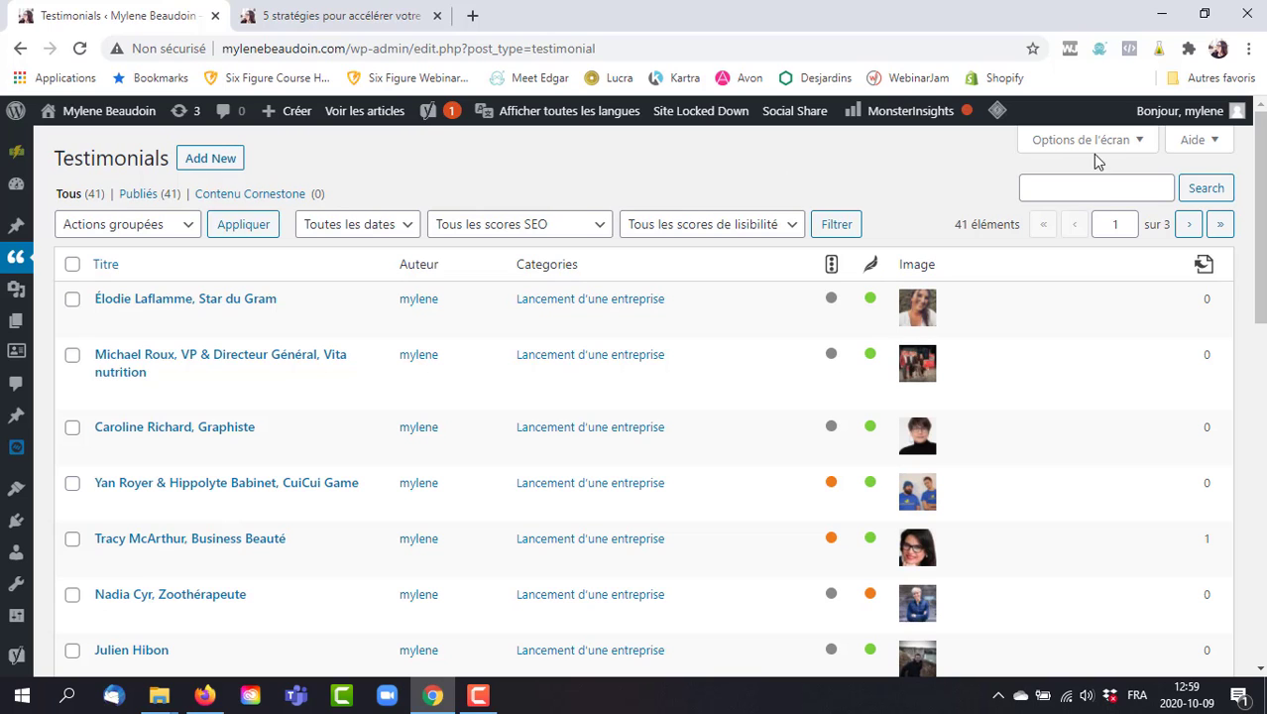
{"action": "scroll", "coordinate": [1256, 283], "scroll_direction": "down", "scroll_amount": 4}
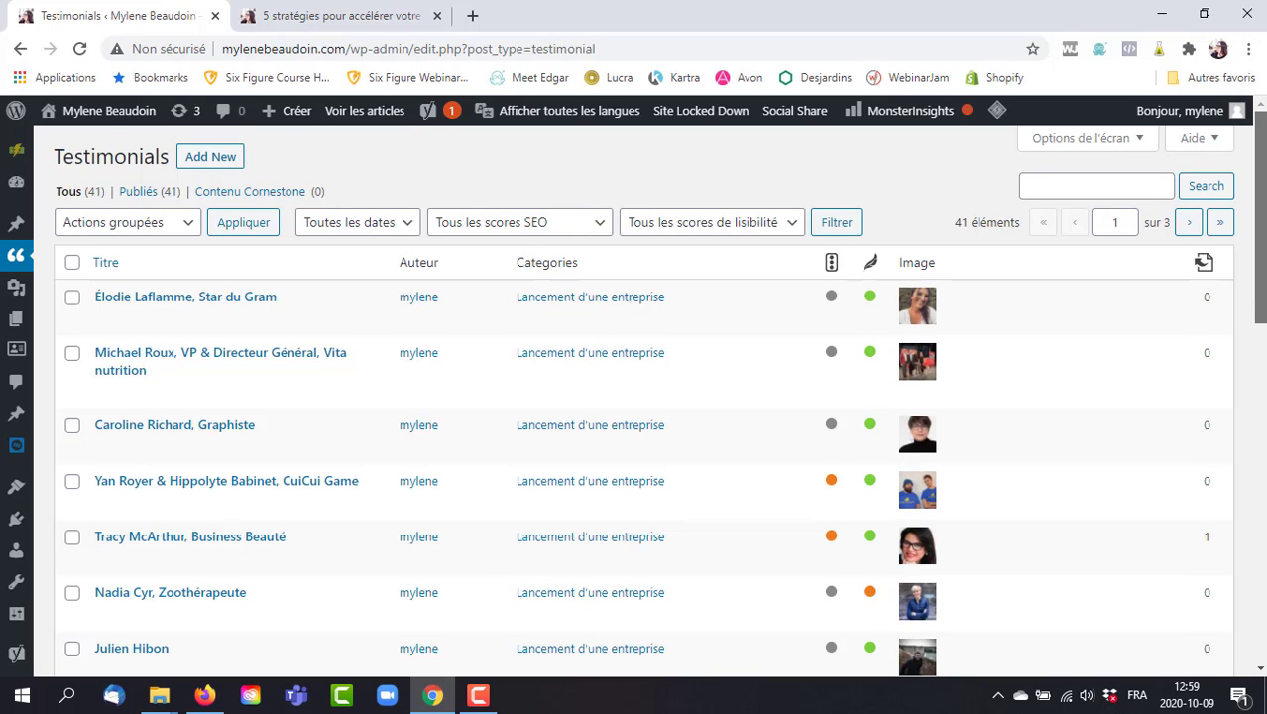
{"action": "left_click_drag", "start_coordinate": [1257, 283], "coordinate": [1172, 134]}
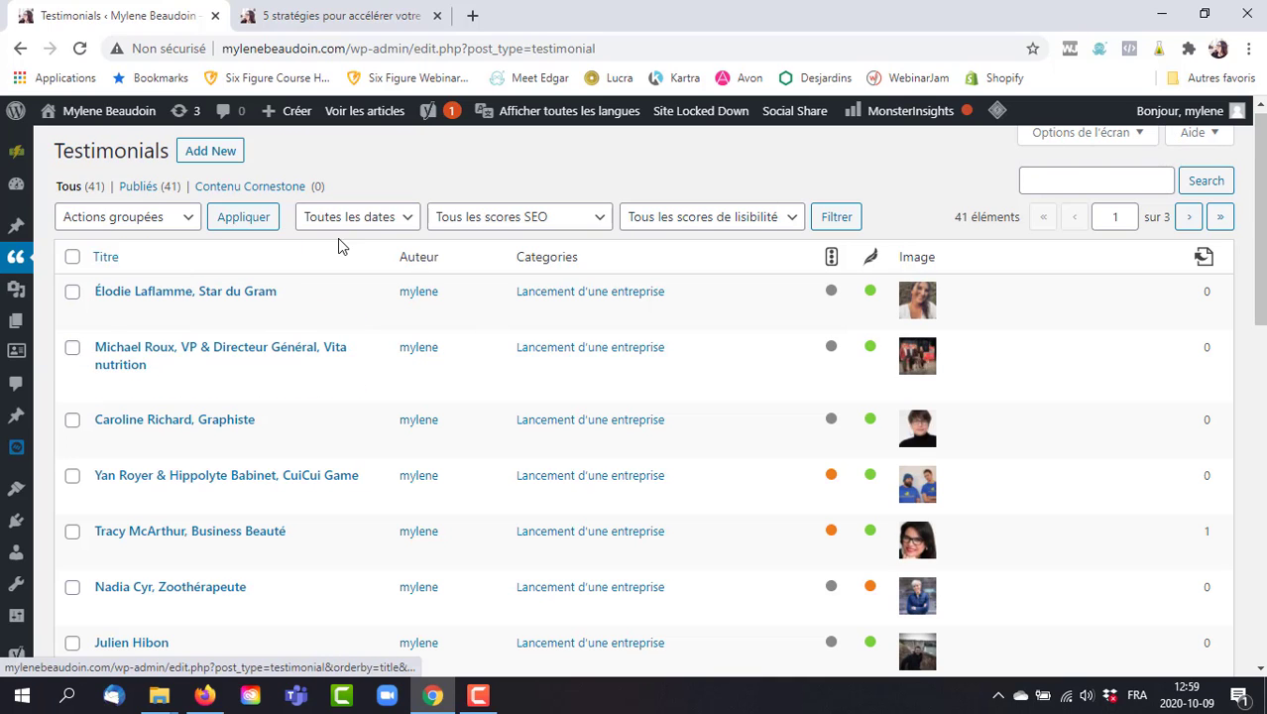
{"action": "left_click", "coordinate": [204, 293]}
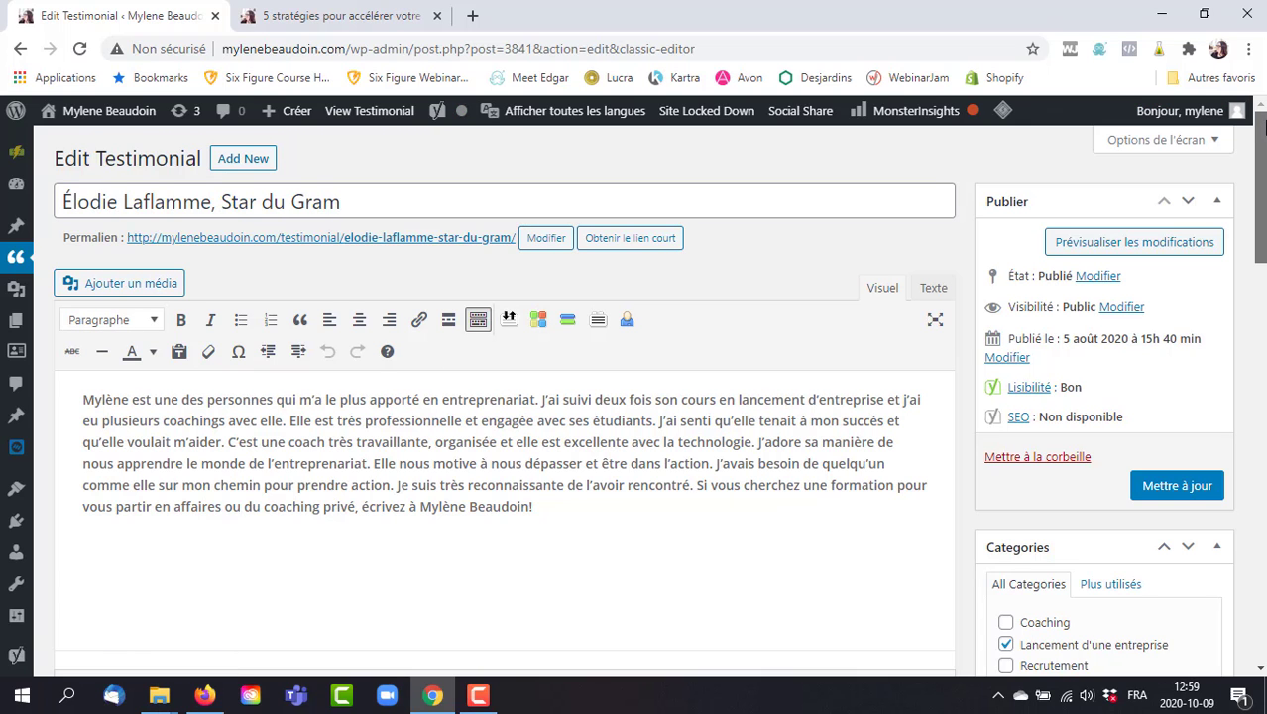
{"action": "left_click_drag", "start_coordinate": [1262, 139], "coordinate": [1262, 251]}
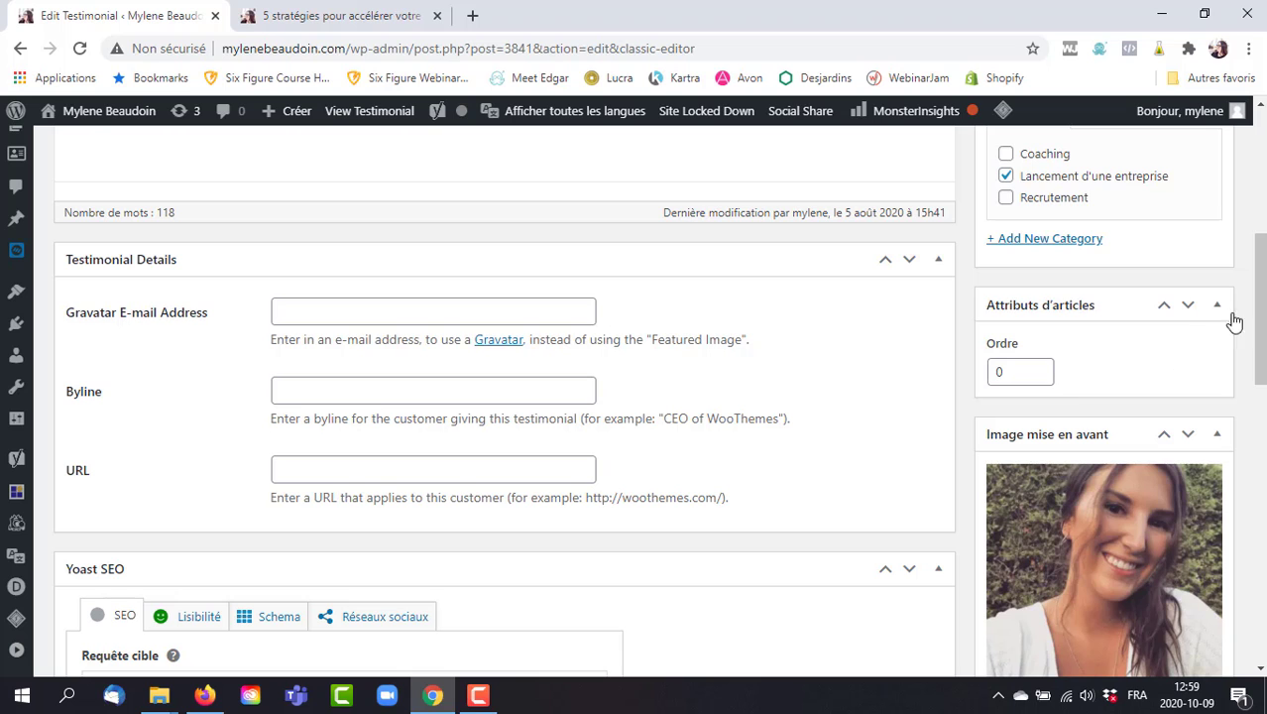
{"action": "left_click_drag", "start_coordinate": [1263, 289], "coordinate": [1263, 226]}
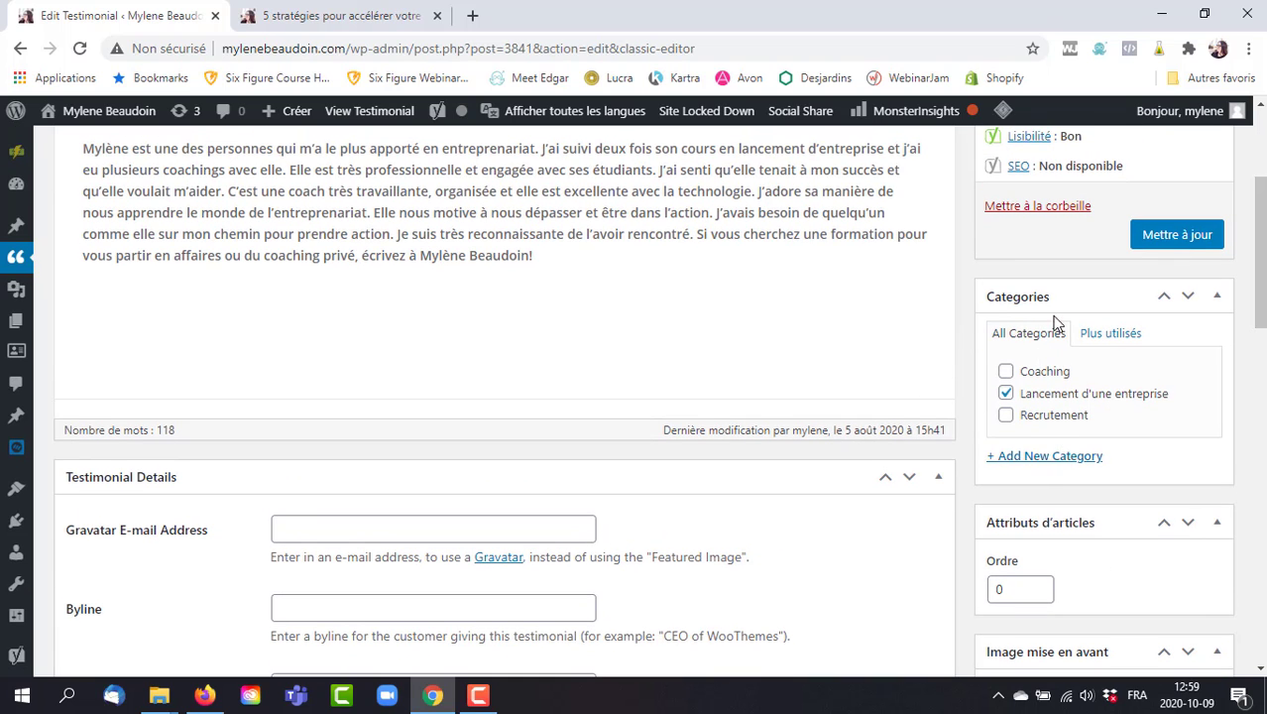
{"action": "scroll", "coordinate": [1260, 228], "scroll_direction": "up", "scroll_amount": 3}
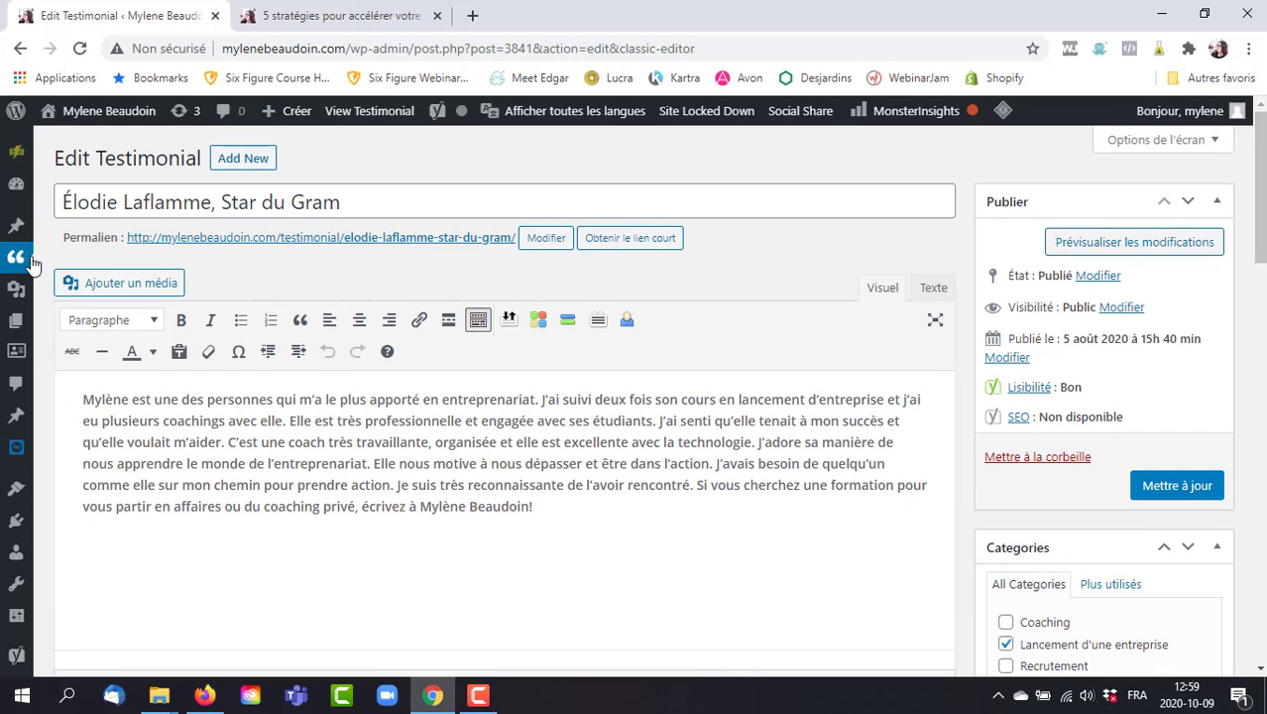
Open Médias to show the Médiathèque (Tous les médias, Toutes les dates) and scroll through the image grid.
{"action": "mouse_move", "coordinate": [16, 289]}
{"action": "left_click", "coordinate": [16, 295]}
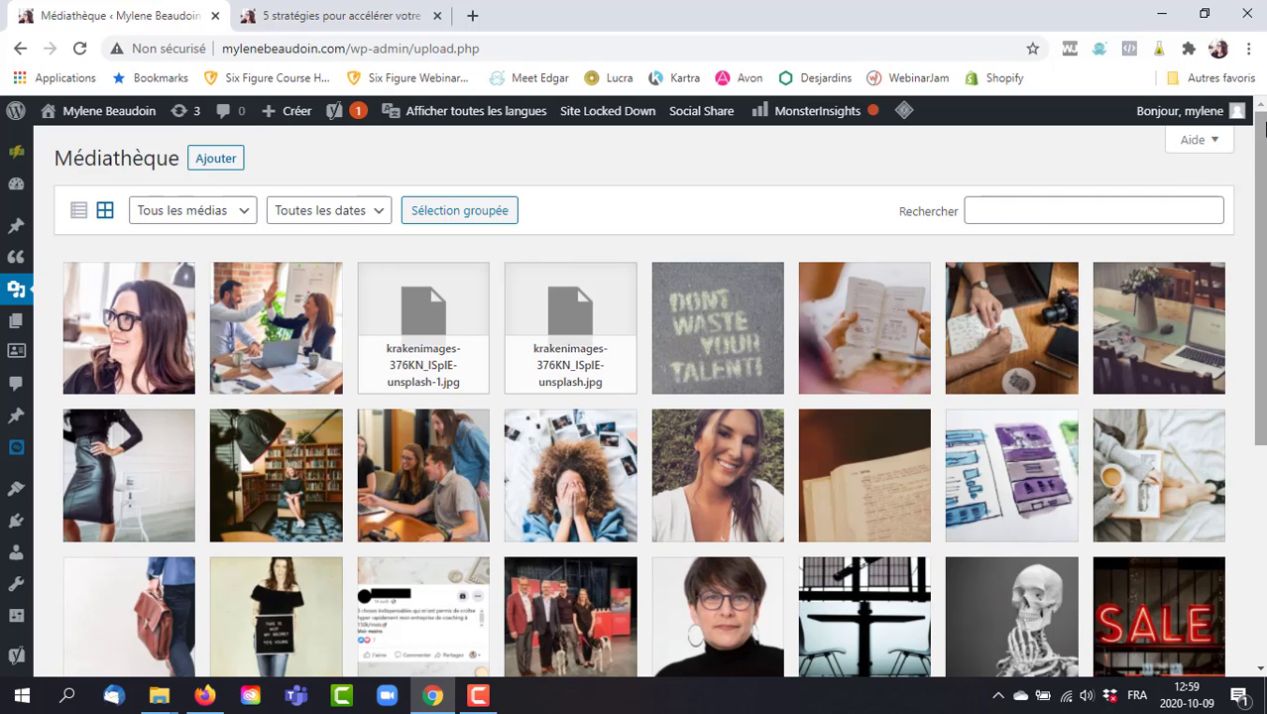
{"action": "left_click_drag", "start_coordinate": [1263, 119], "coordinate": [1264, 484]}
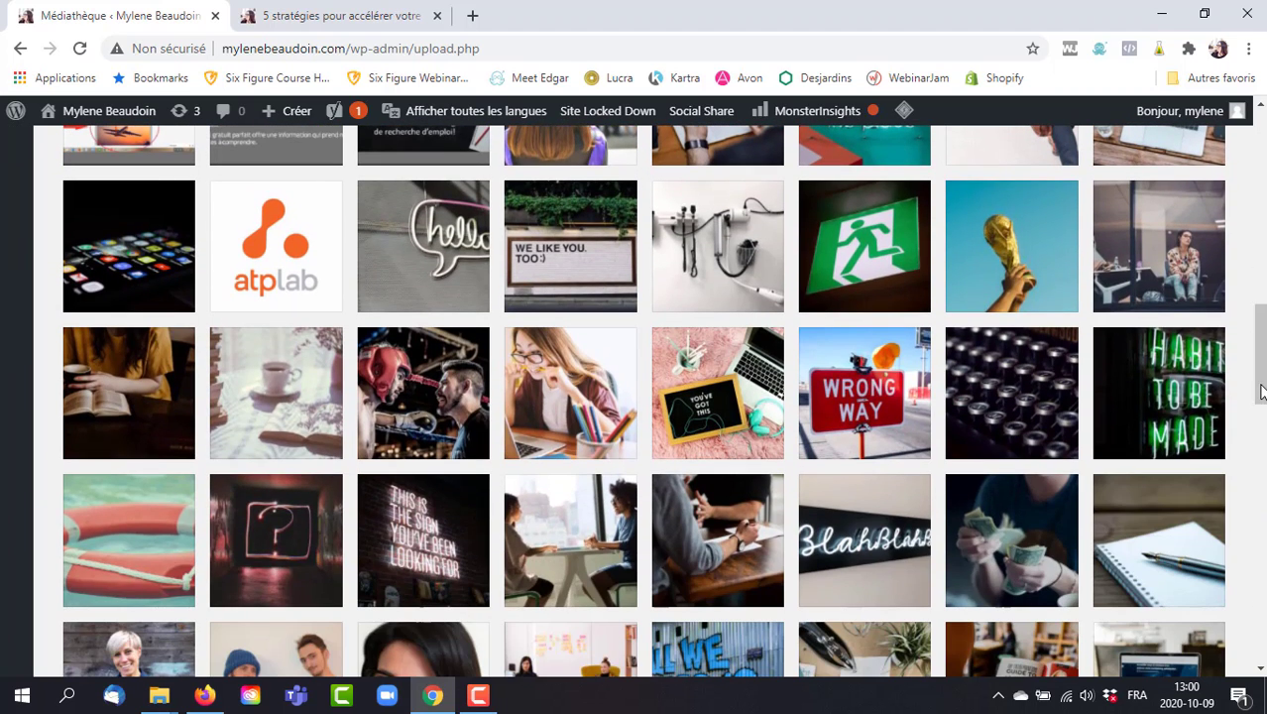
{"action": "left_click_drag", "start_coordinate": [1261, 317], "coordinate": [1261, 504]}
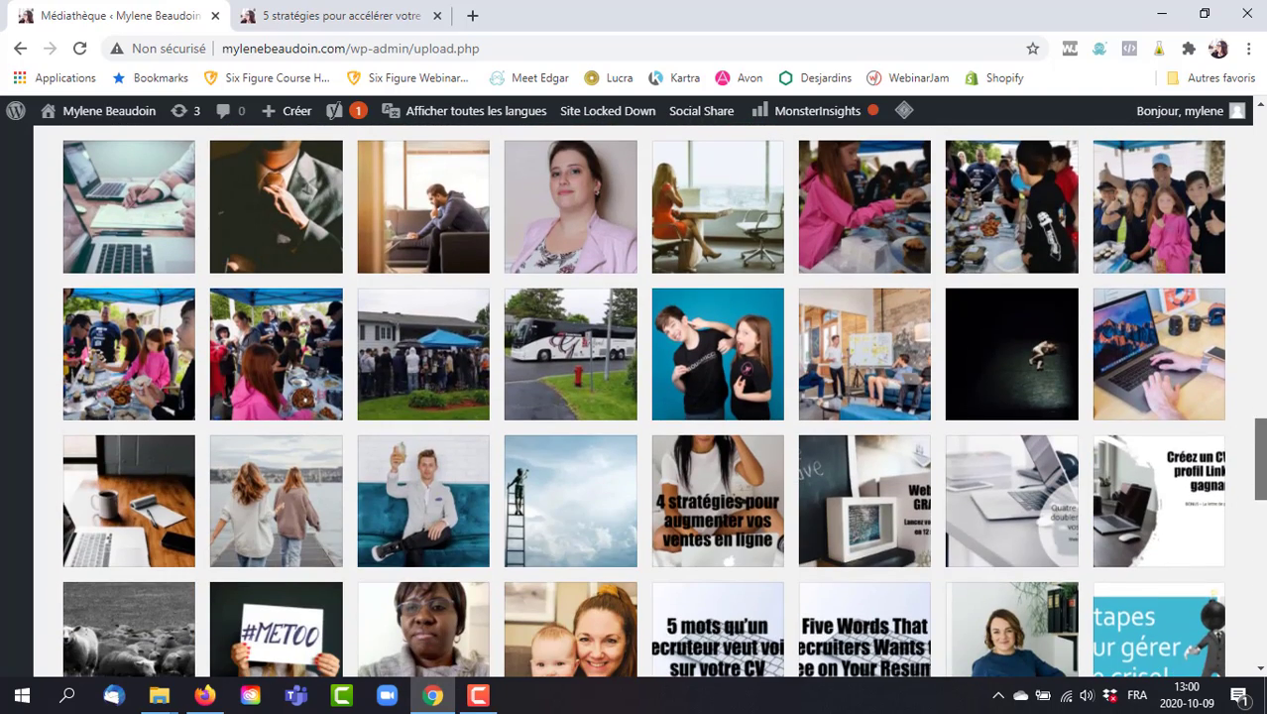
{"action": "left_click_drag", "start_coordinate": [1261, 457], "coordinate": [1260, 593]}
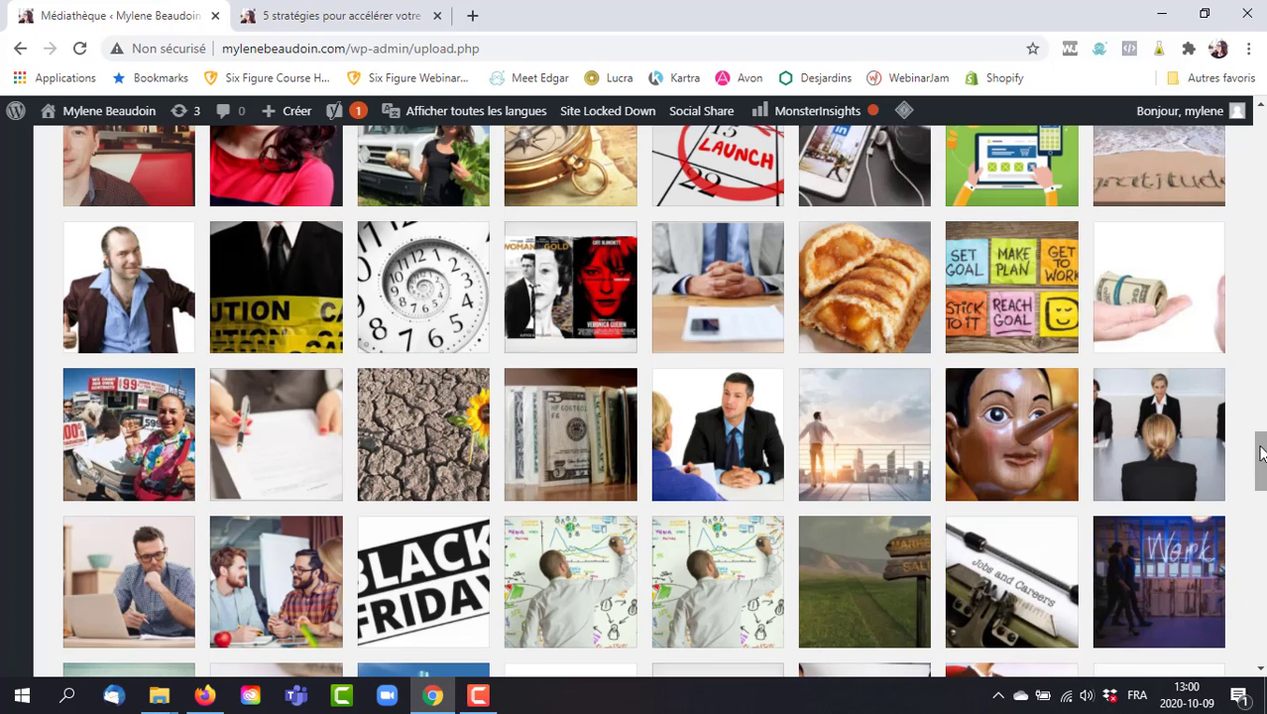
{"action": "left_click_drag", "start_coordinate": [1260, 453], "coordinate": [1260, 622]}
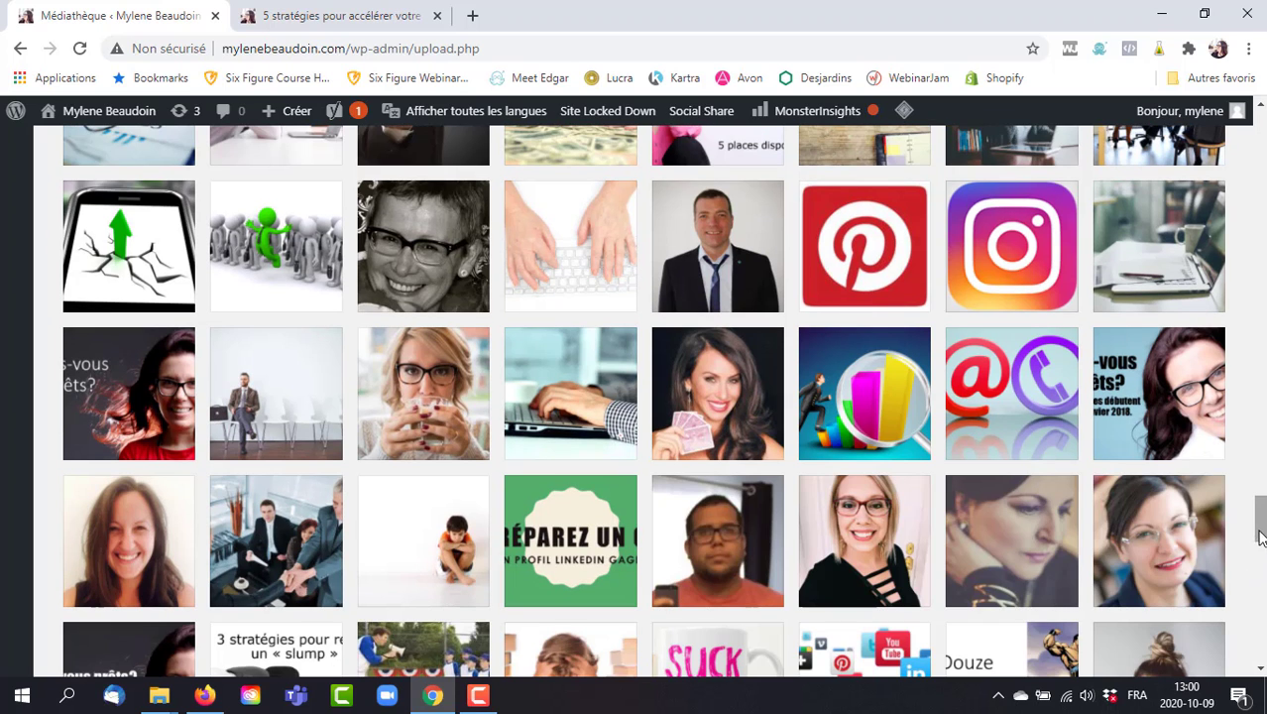
{"action": "left_click_drag", "start_coordinate": [1261, 511], "coordinate": [1261, 635]}
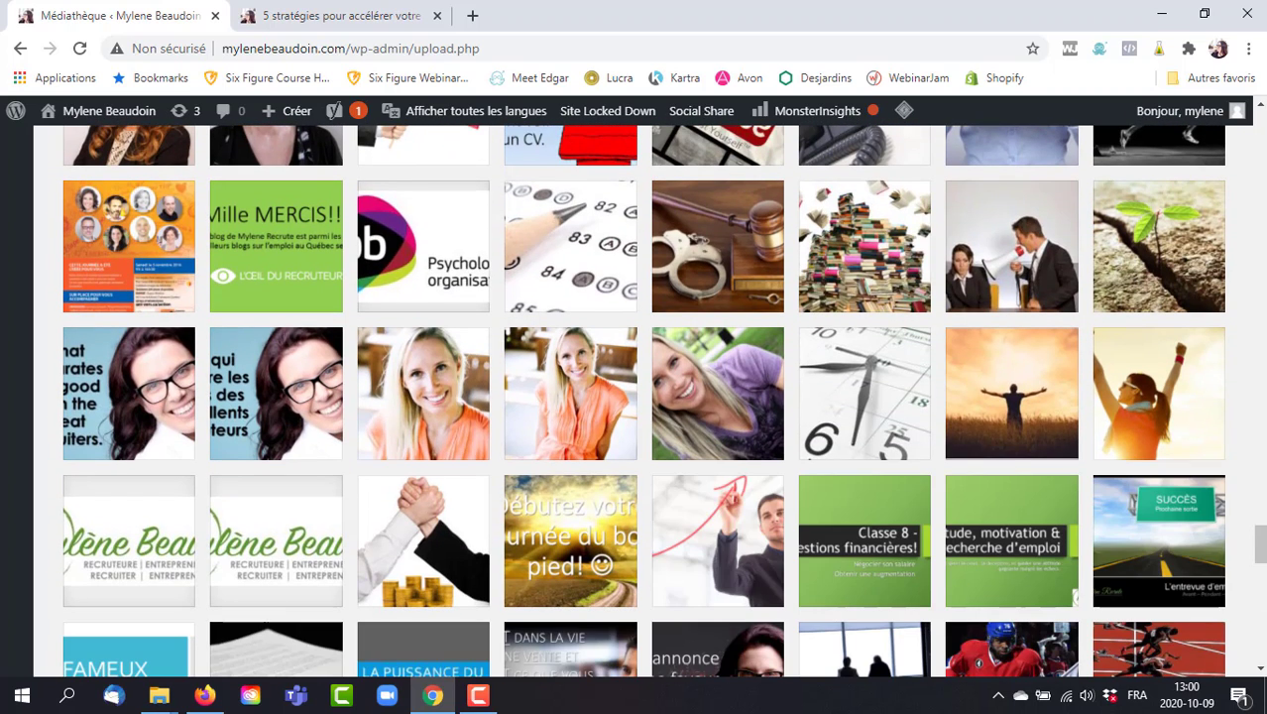
{"action": "left_click_drag", "start_coordinate": [1261, 534], "coordinate": [1263, 589]}
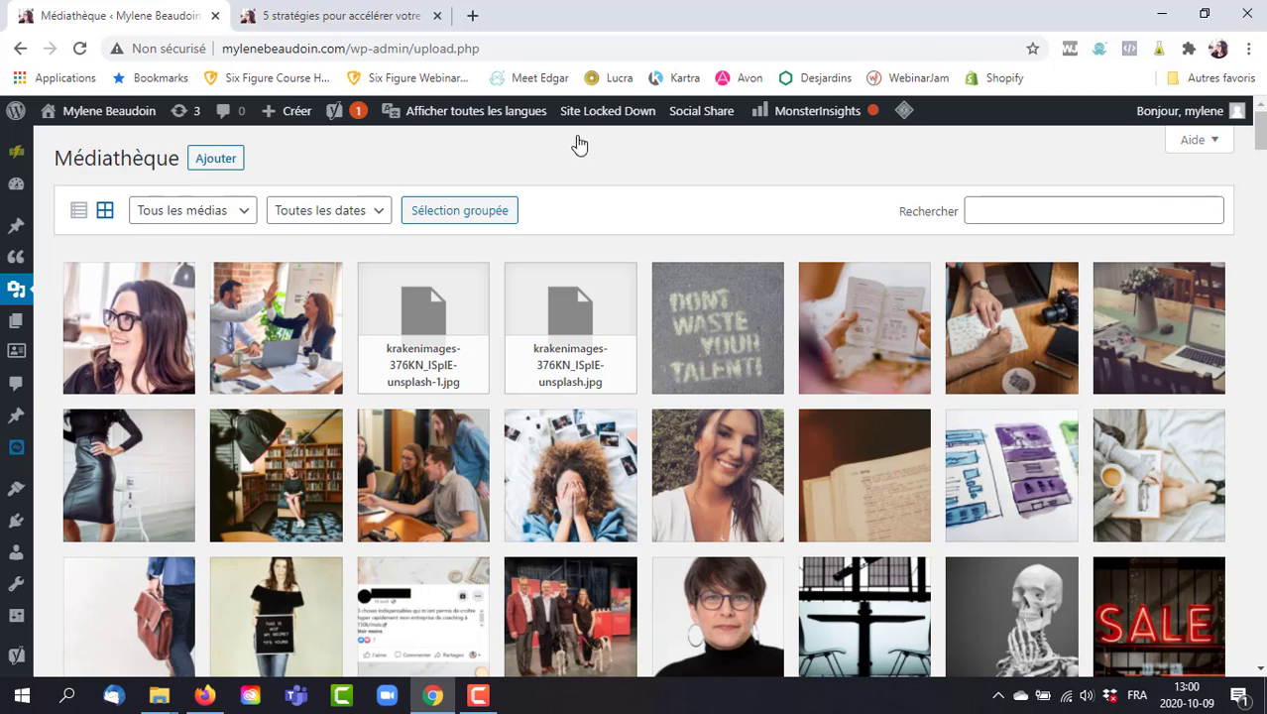
From the Pages list, open the untitled '(pas de titre) — Brouillon' draft for editing.
{"action": "mouse_move", "coordinate": [14, 322]}
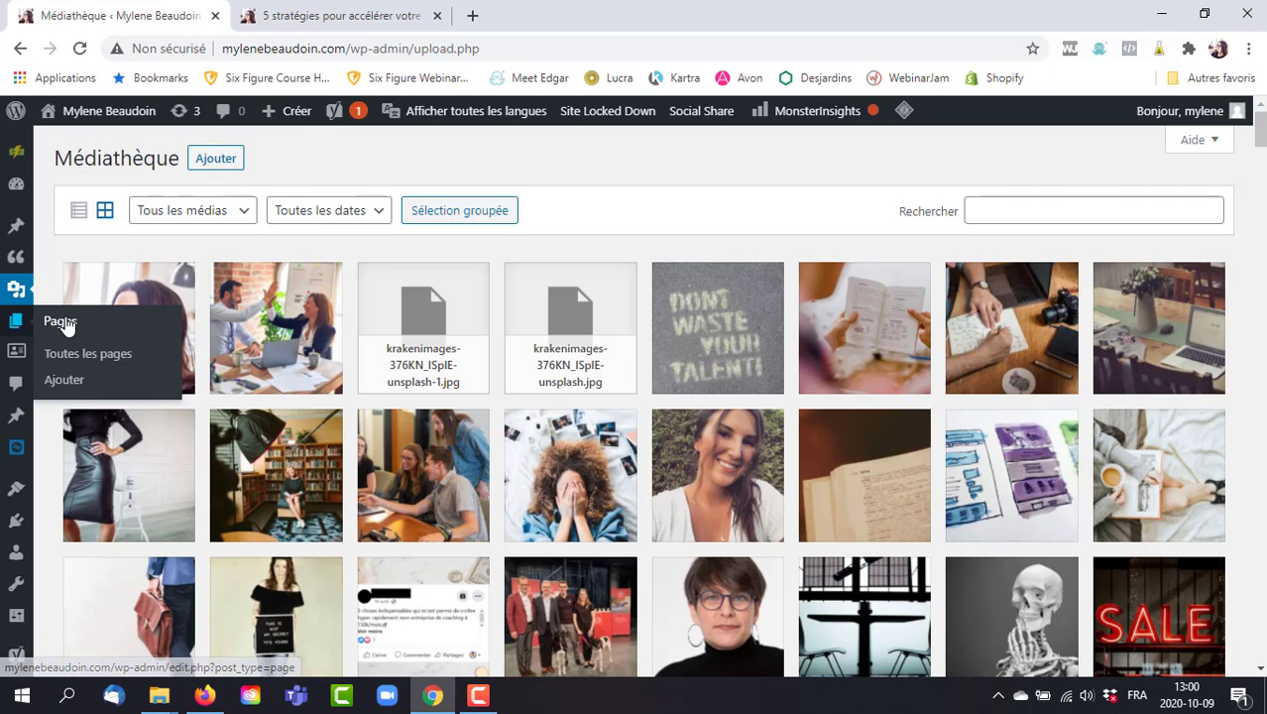
{"action": "left_click", "coordinate": [60, 321]}
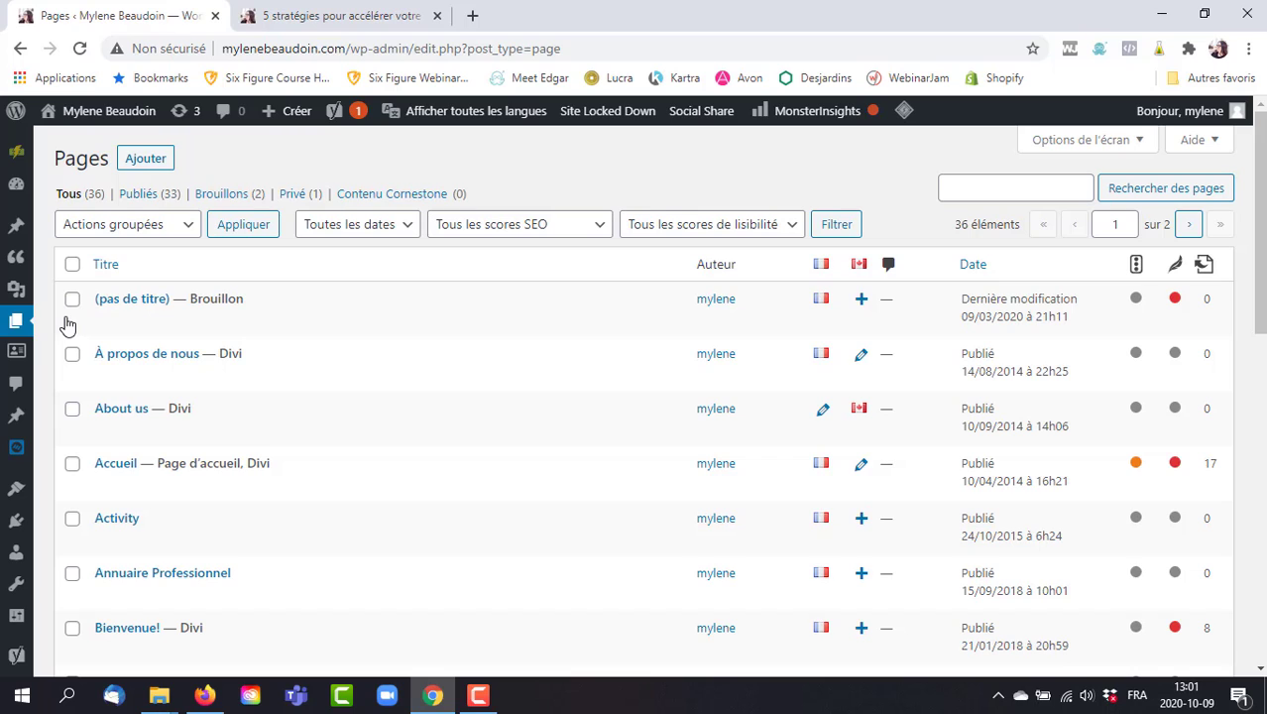
{"action": "left_click", "coordinate": [138, 301]}
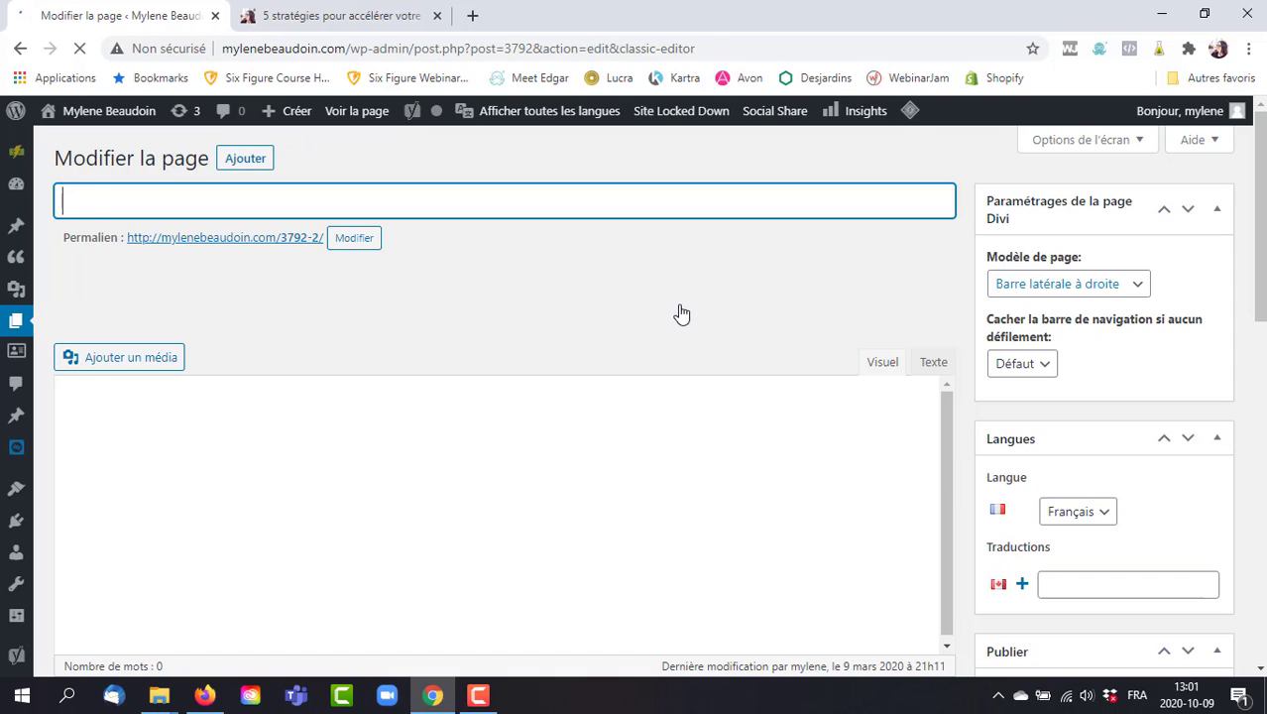
Title the page 'Test de mylène' and change its permalink slug to test-de-mylene.
{"action": "type", "text": "Test de myl"}
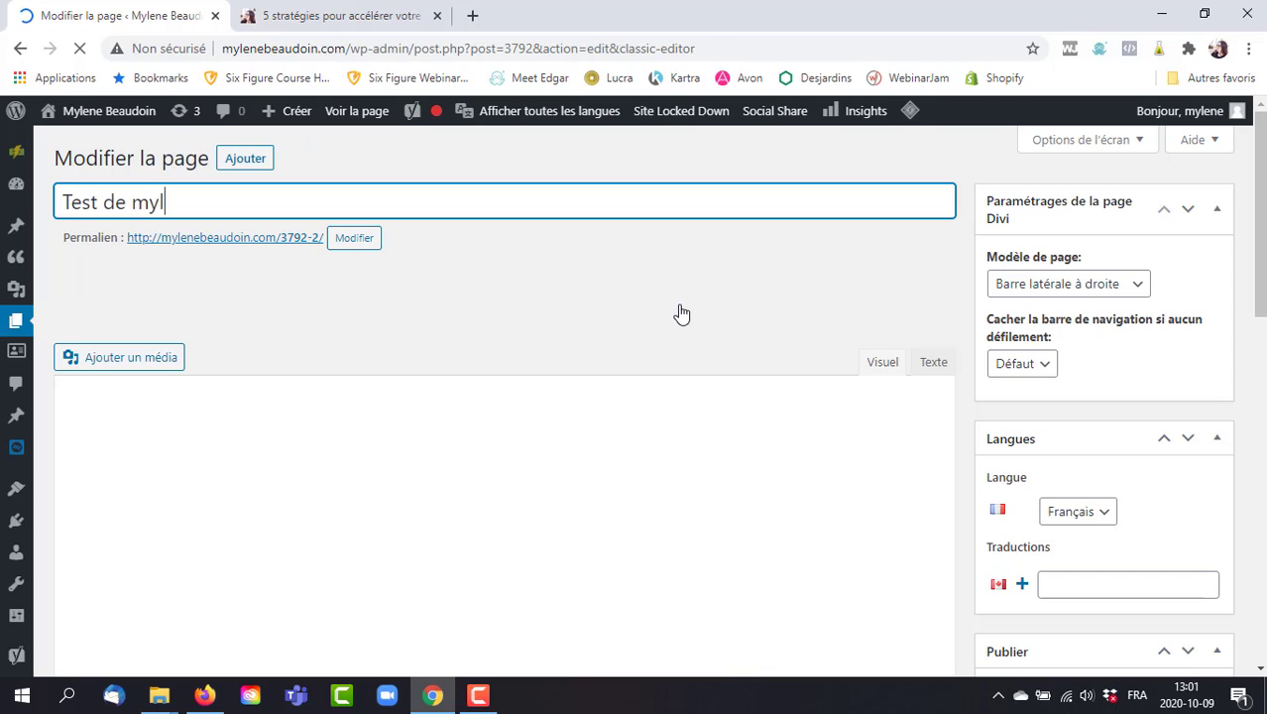
{"action": "type", "text": "ène"}
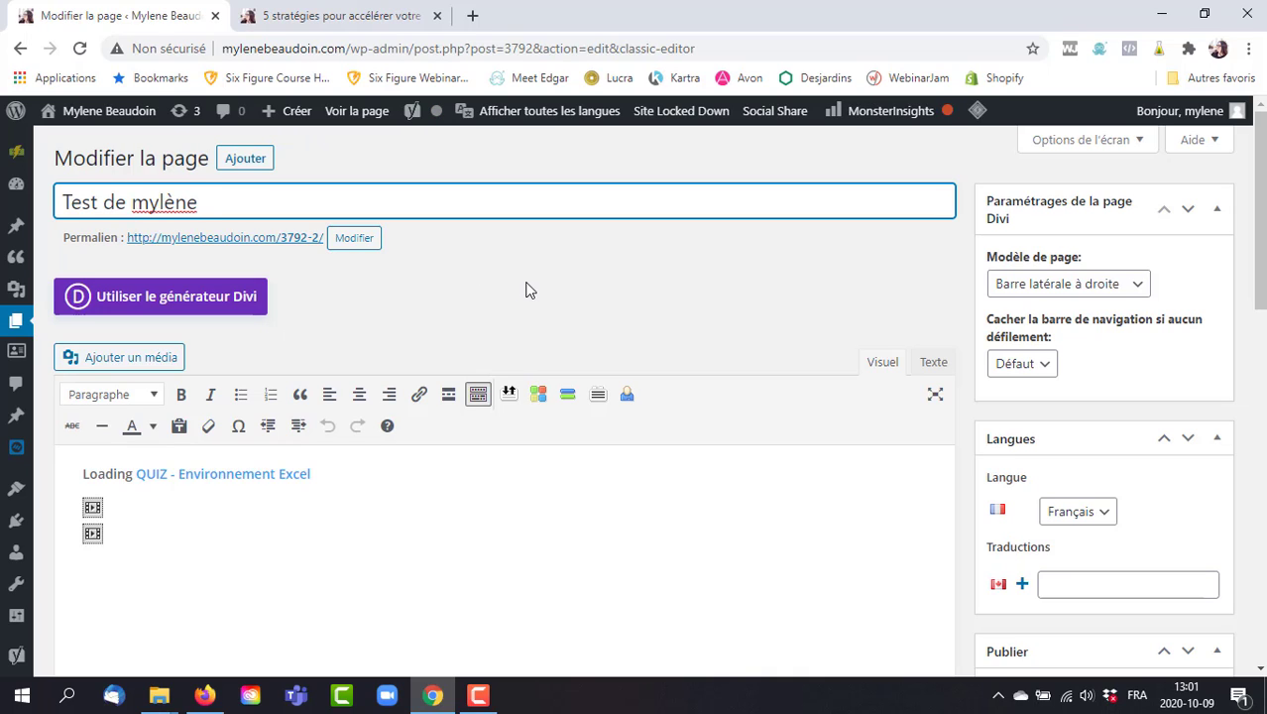
{"action": "left_click", "coordinate": [354, 238]}
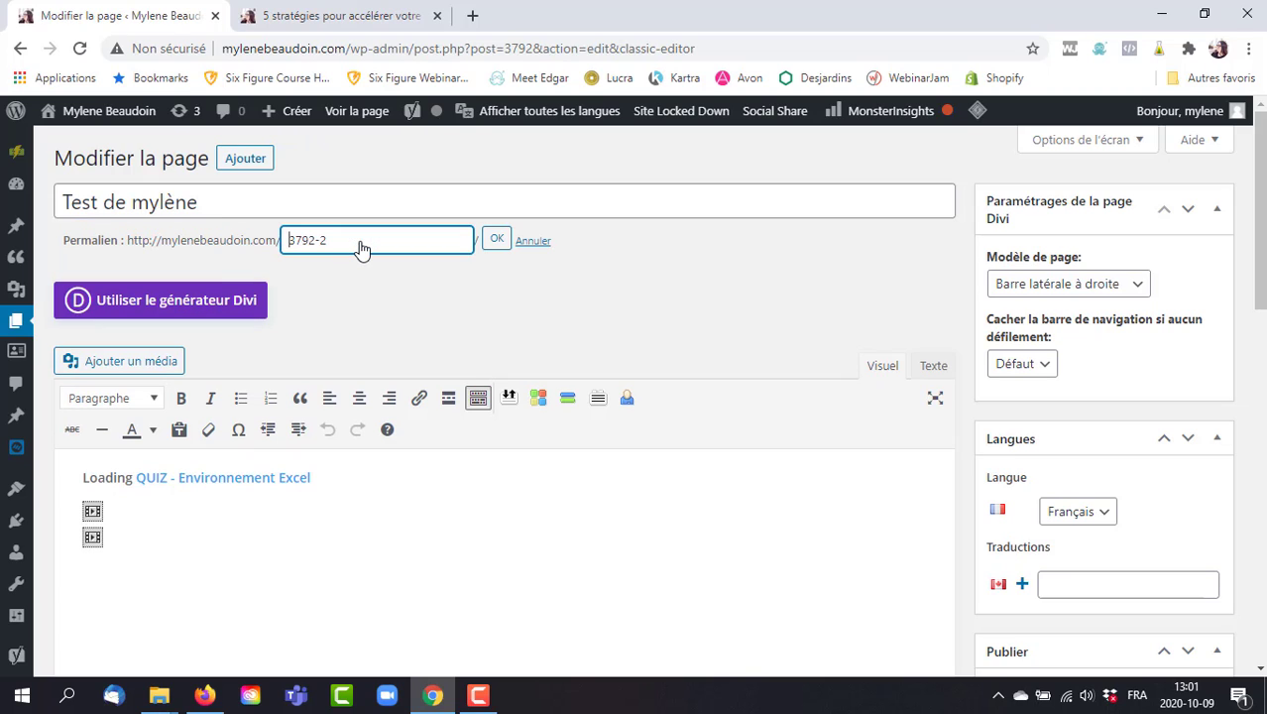
{"action": "key", "text": "Delete"}
{"action": "key", "text": "Delete"}
{"action": "key", "text": "Delete"}
{"action": "key", "text": "Delete"}
{"action": "key", "text": "Delete"}
{"action": "key", "text": "Delete"}
{"action": "type", "text": "test de mylene"}
{"action": "key", "text": "Tab"}
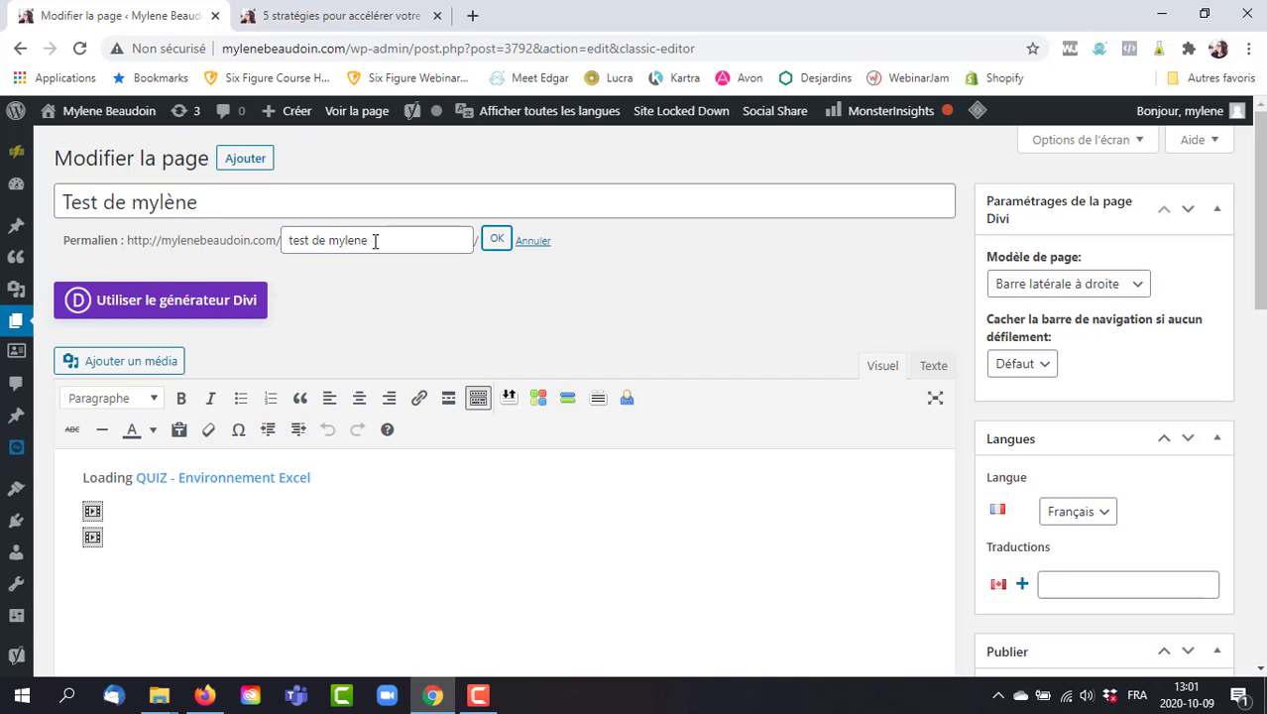
{"action": "left_click", "coordinate": [496, 239]}
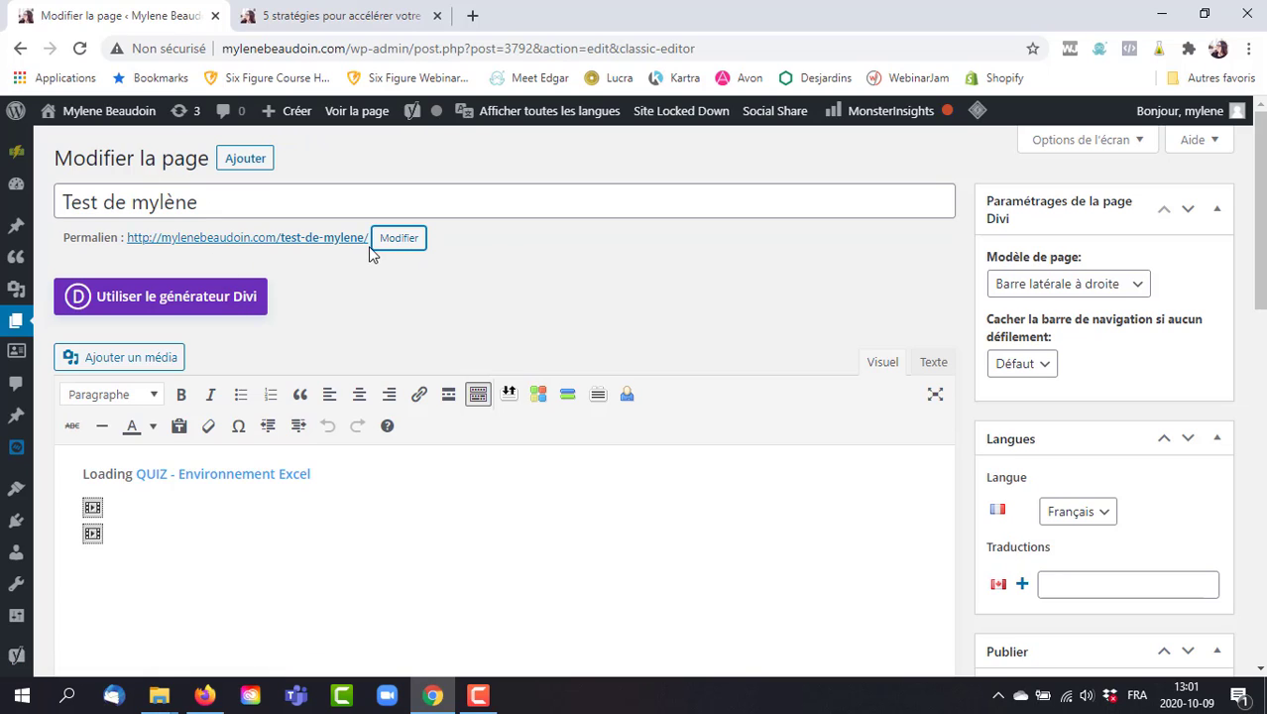
Apply the 'Pas de barre latérale' page template.
{"action": "left_click", "coordinate": [1097, 285]}
{"action": "left_click", "coordinate": [1085, 349]}
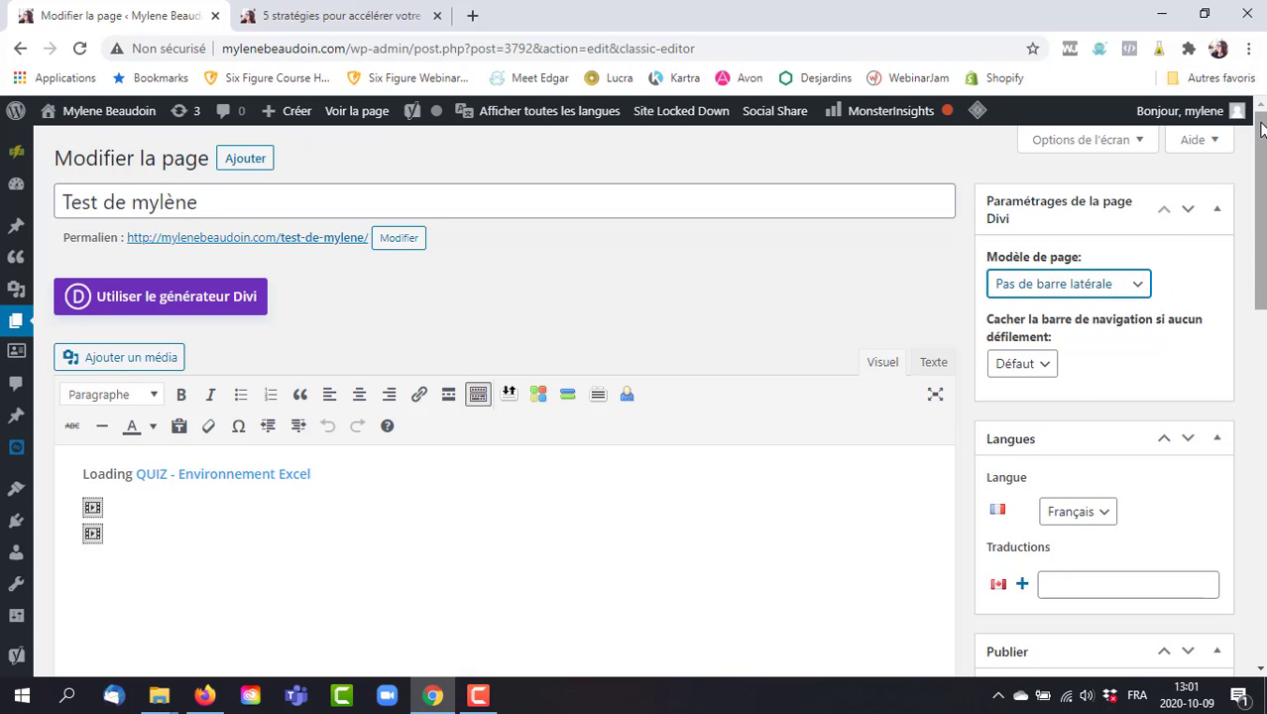
{"action": "left_click_drag", "start_coordinate": [1260, 126], "coordinate": [1260, 227]}
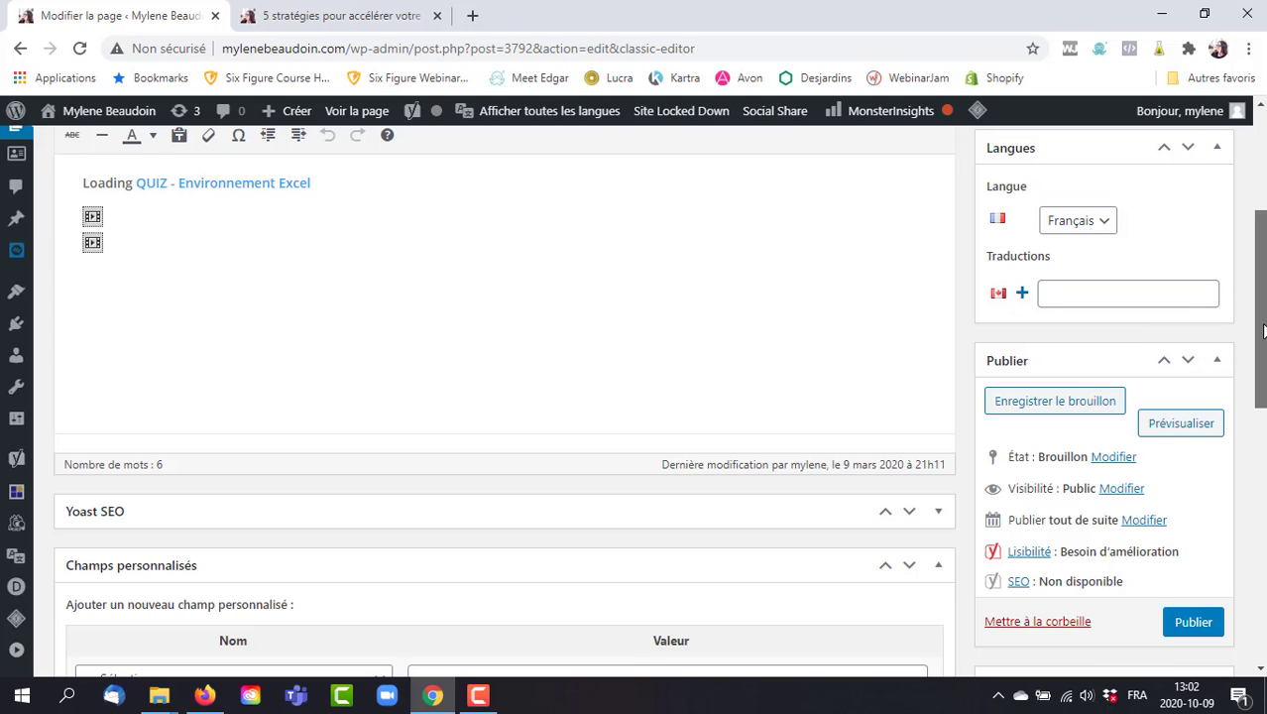
Delete the old QUIZ - Environnement Excel shortcodes and link, leaving the body empty in Texte view.
{"action": "scroll", "coordinate": [1263, 330], "scroll_direction": "up", "scroll_amount": 2}
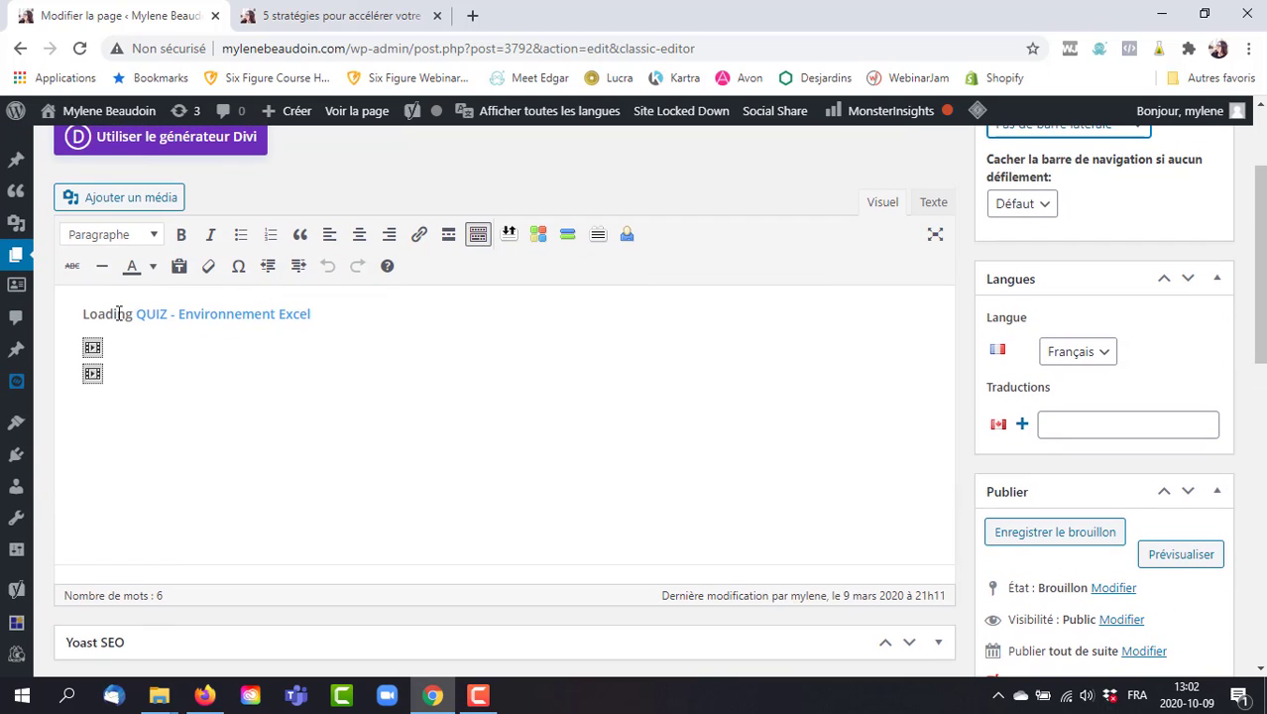
{"action": "left_click", "coordinate": [178, 376]}
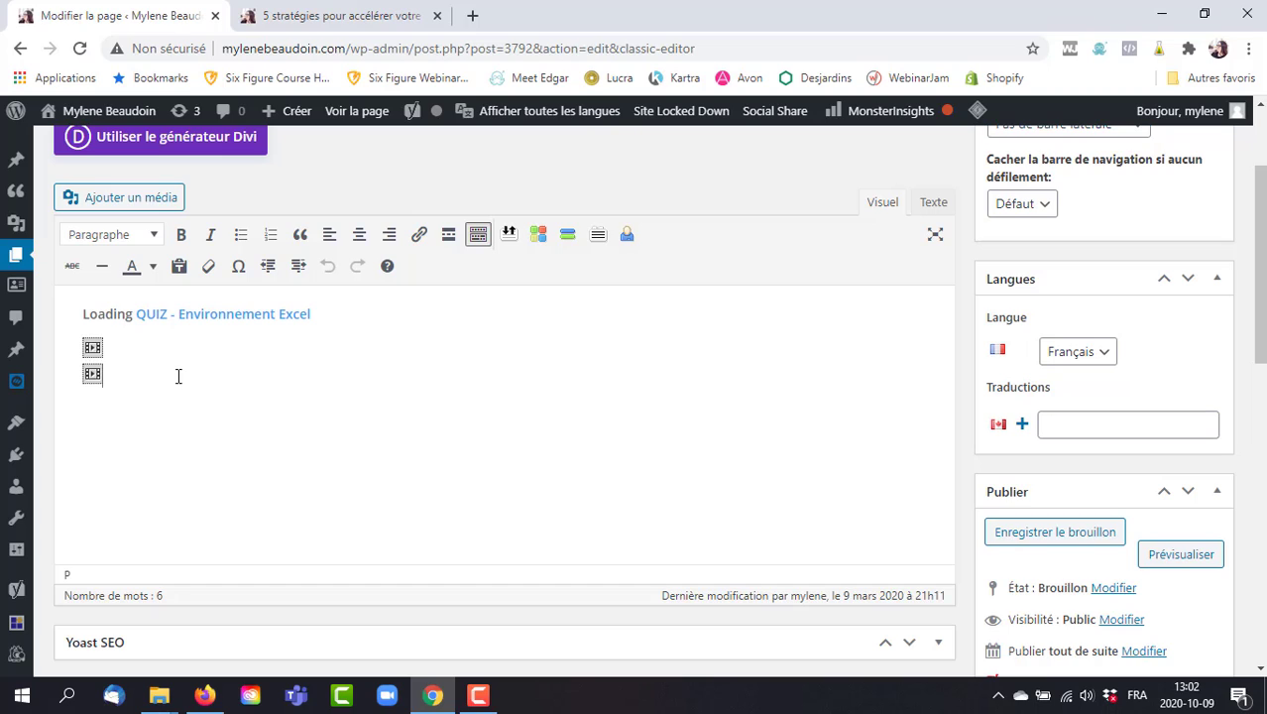
{"action": "key", "text": "BackSpace"}
{"action": "key", "text": "BackSpace"}
{"action": "key", "text": "BackSpace"}
{"action": "key", "text": "BackSpace"}
{"action": "key", "text": "BackSpace"}
{"action": "key", "text": "BackSpace"}
{"action": "key", "text": "BackSpace"}
{"action": "key", "text": "BackSpace"}
{"action": "key", "text": "BackSpace"}
{"action": "key", "text": "BackSpace"}
{"action": "key", "text": "BackSpace"}
{"action": "key", "text": "BackSpace"}
{"action": "key", "text": "BackSpace"}
{"action": "key", "text": "BackSpace"}
{"action": "key", "text": "BackSpace"}
{"action": "key", "text": "BackSpace"}
{"action": "key", "text": "BackSpace"}
{"action": "key", "text": "BackSpace"}
{"action": "key", "text": "BackSpace"}
{"action": "key", "text": "BackSpace"}
{"action": "key", "text": "BackSpace"}
{"action": "key", "text": "BackSpace"}
{"action": "key", "text": "BackSpace"}
{"action": "key", "text": "BackSpace"}
{"action": "key", "text": "BackSpace"}
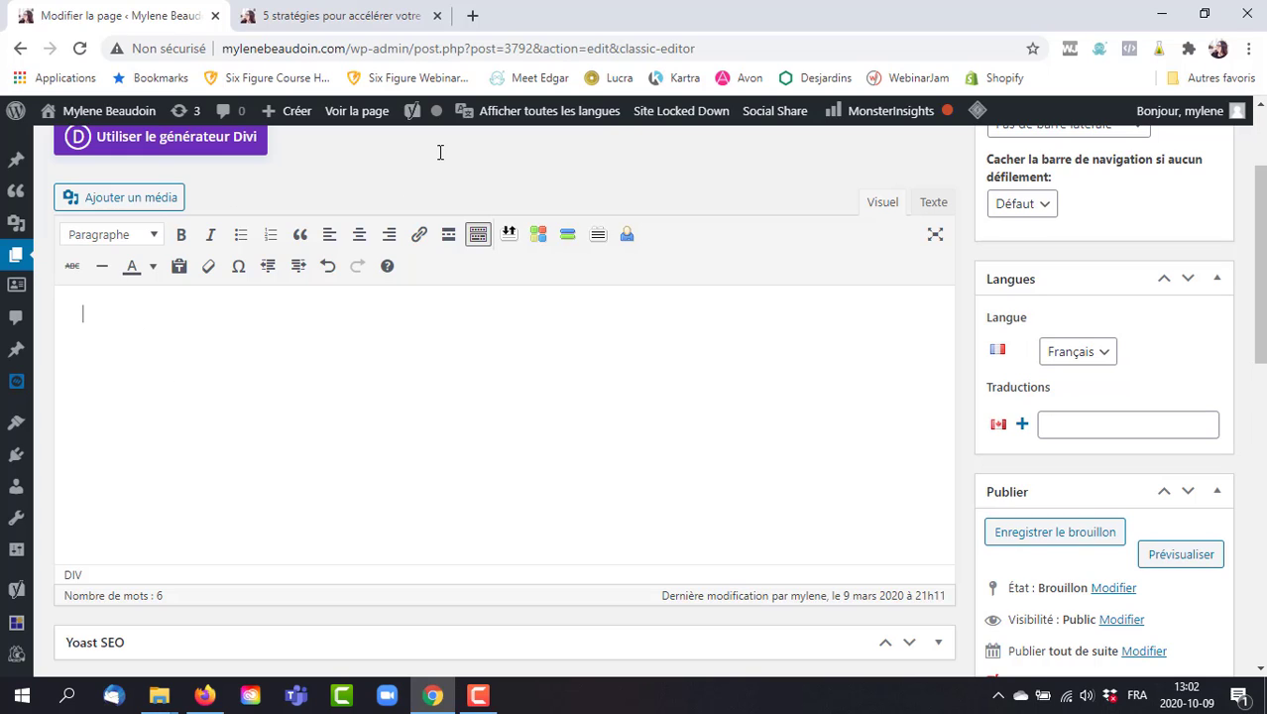
{"action": "left_click", "coordinate": [176, 149]}
{"action": "scroll", "coordinate": [1259, 243], "scroll_direction": "up", "scroll_amount": 1}
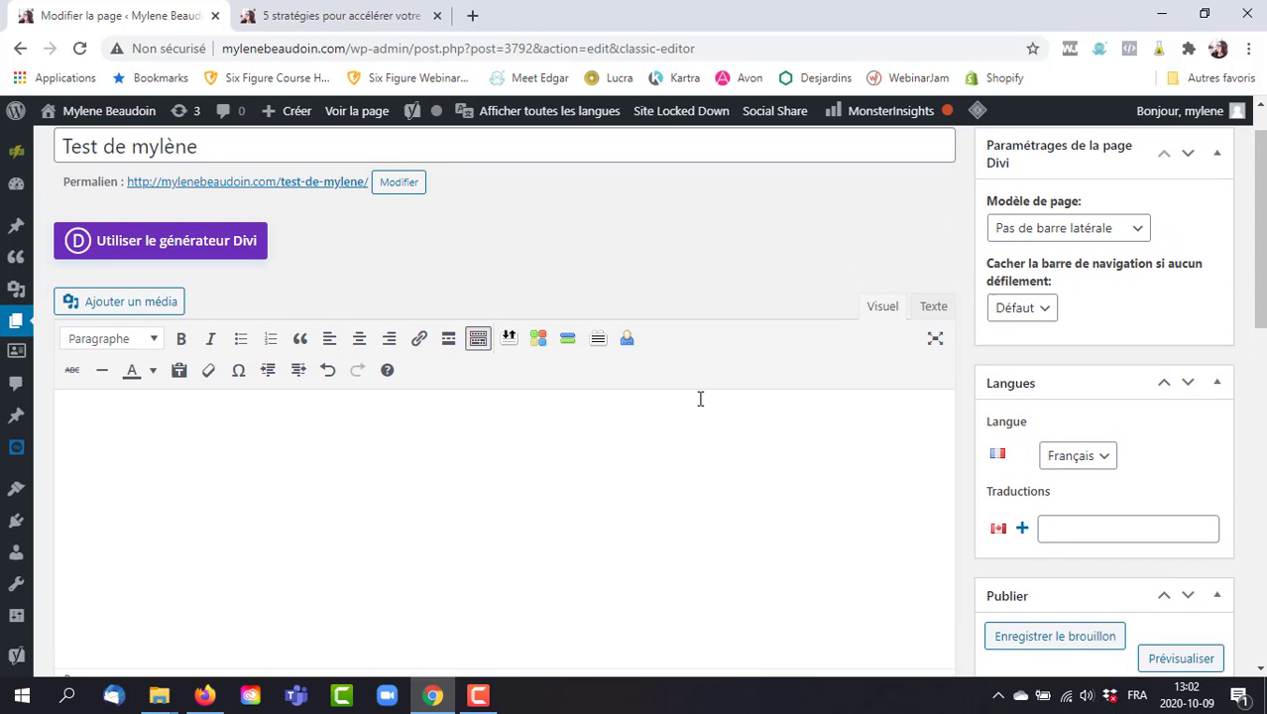
{"action": "left_click", "coordinate": [932, 308]}
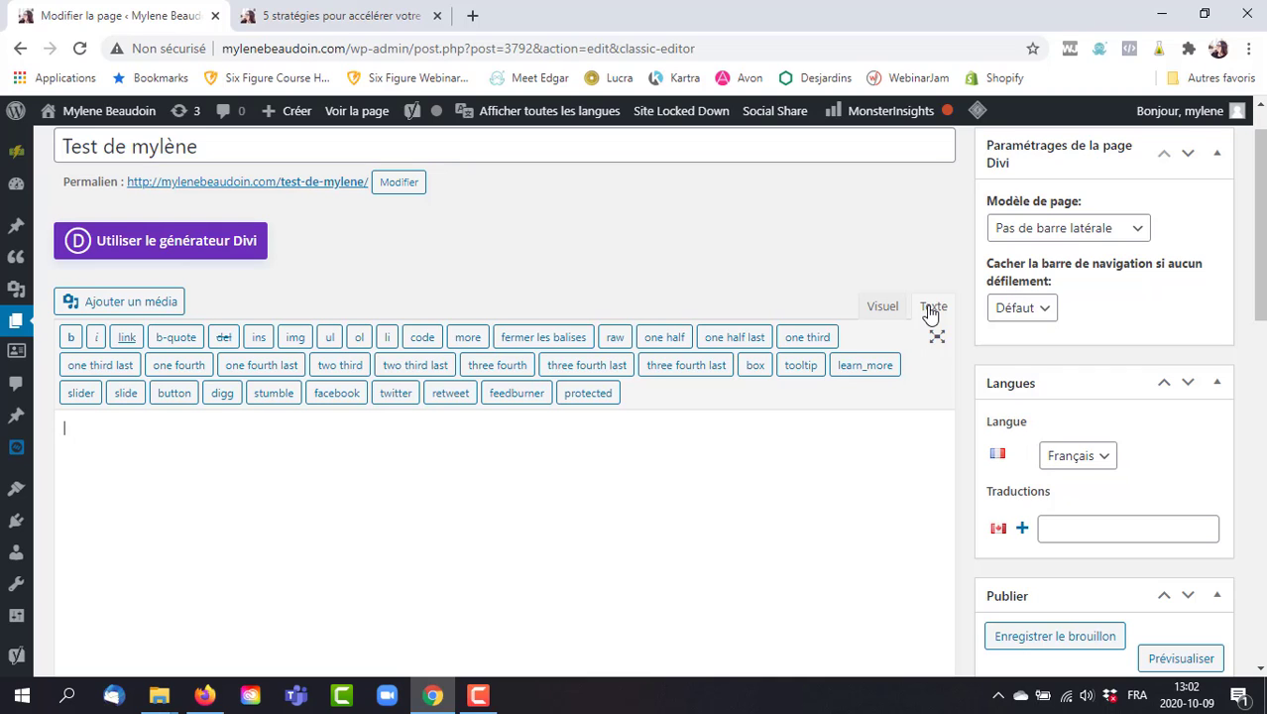
Switch the page to the Divi builder and choose 'Choisir la mise en page' for premade layouts.
{"action": "left_click", "coordinate": [155, 242]}
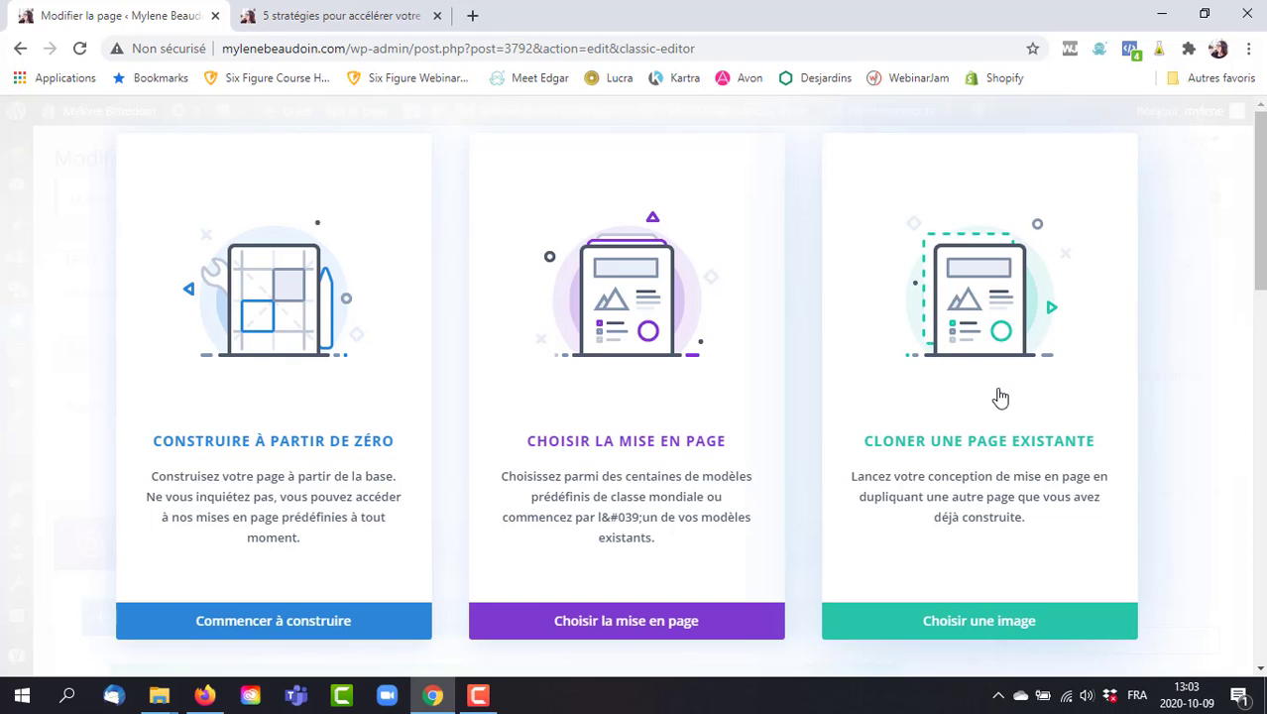
{"action": "left_click", "coordinate": [627, 621]}
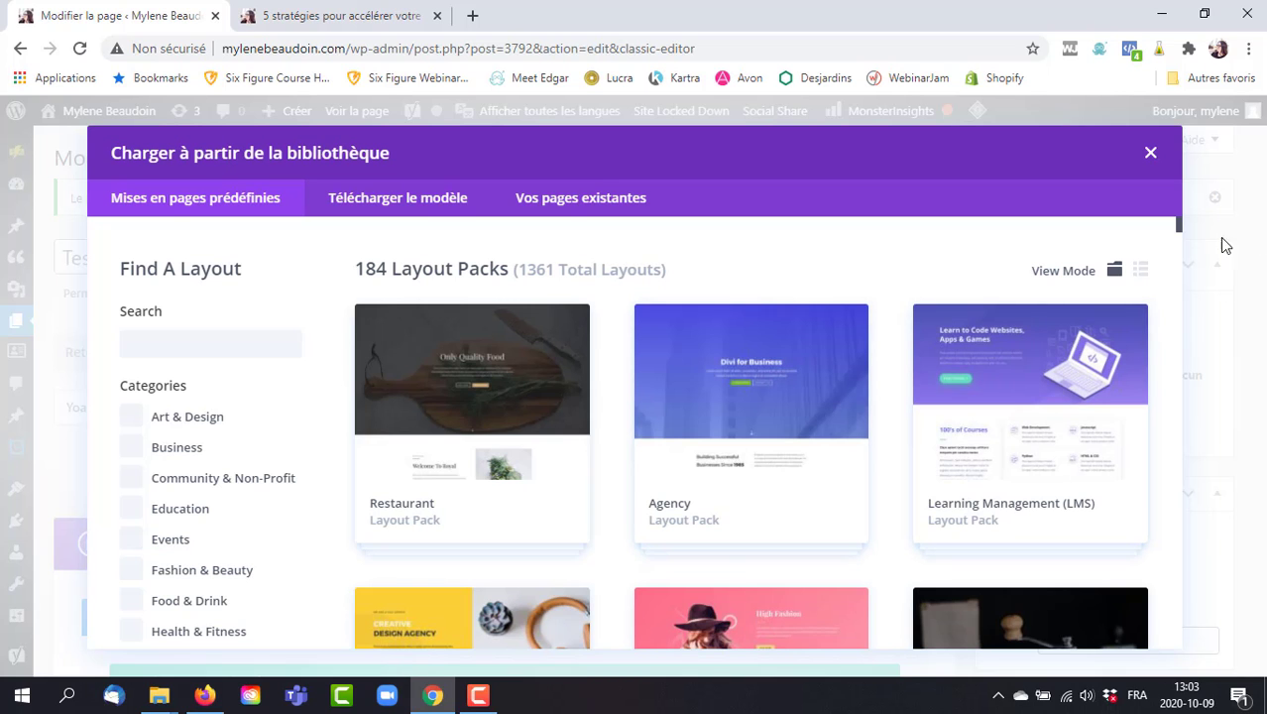
Browse the layout packs, briefly filtering to Education, then close the library without loading any.
{"action": "mouse_move", "coordinate": [1179, 226]}
{"action": "left_mouse_down"}
{"action": "mouse_move", "coordinate": [1189, 214]}
{"action": "mouse_move", "coordinate": [1177, 226]}
{"action": "left_mouse_up"}
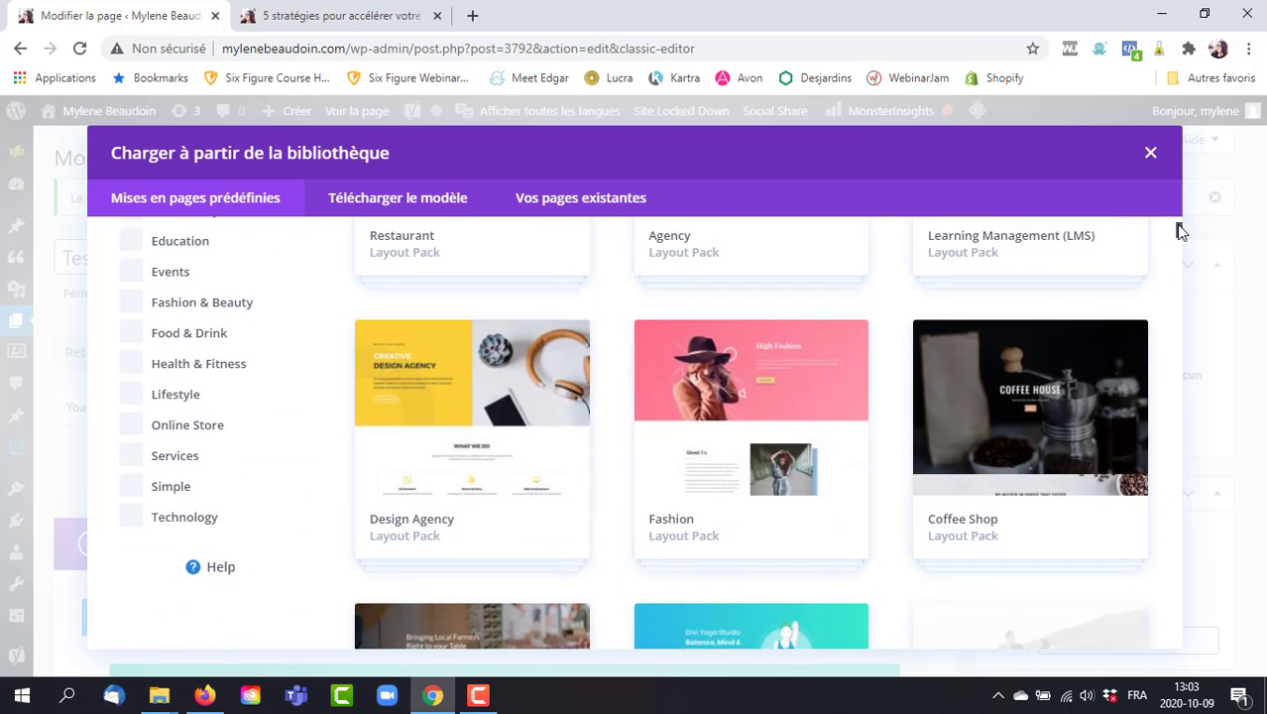
{"action": "left_click", "coordinate": [167, 247]}
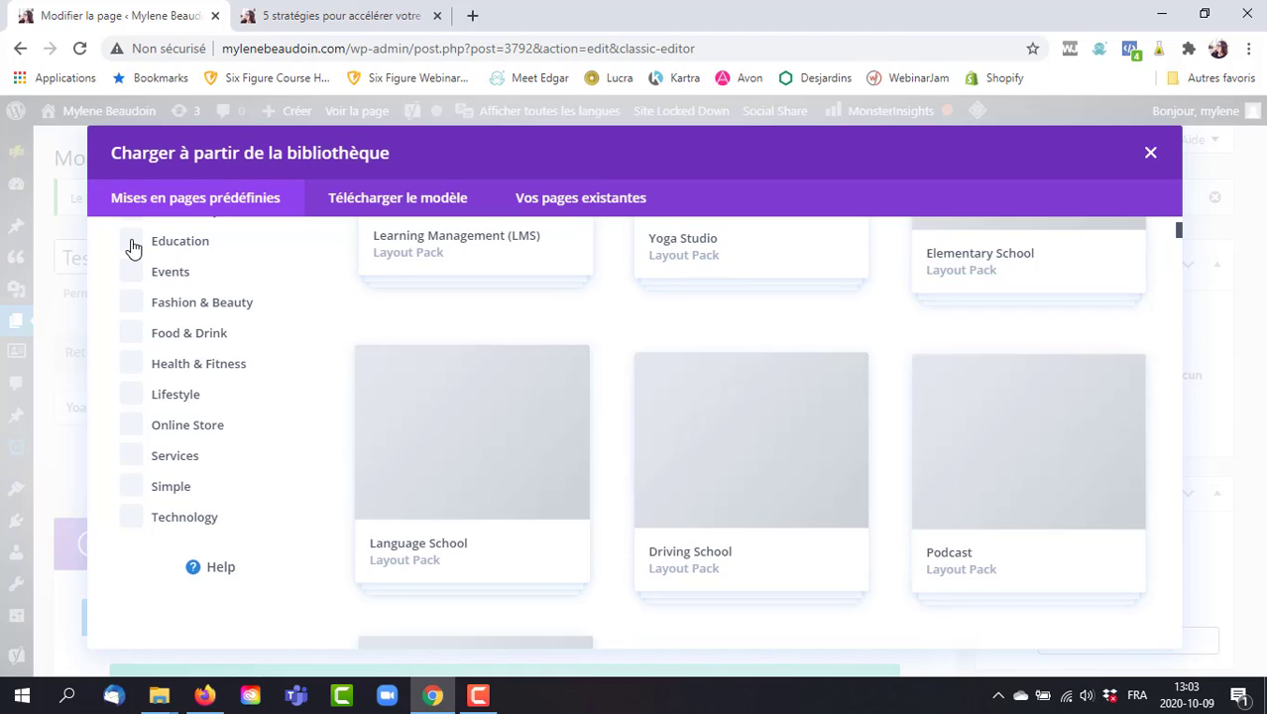
{"action": "left_click", "coordinate": [133, 247]}
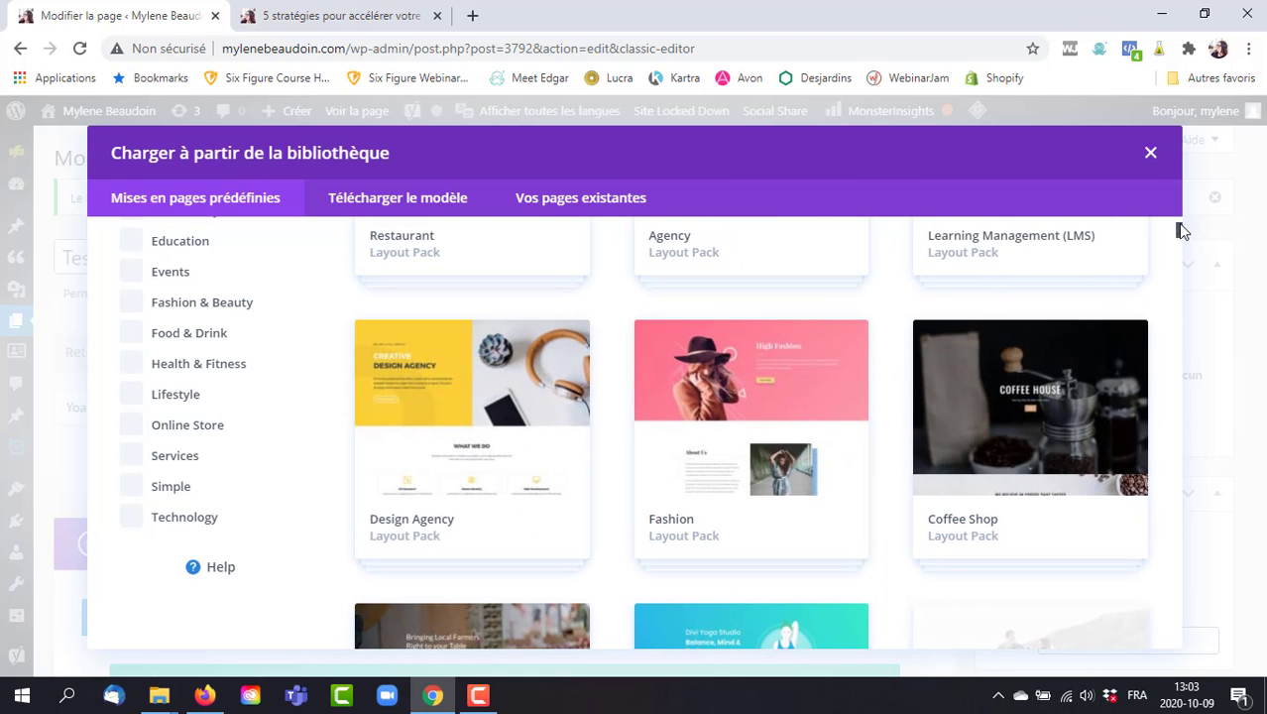
{"action": "left_click_drag", "start_coordinate": [1180, 230], "coordinate": [1180, 216]}
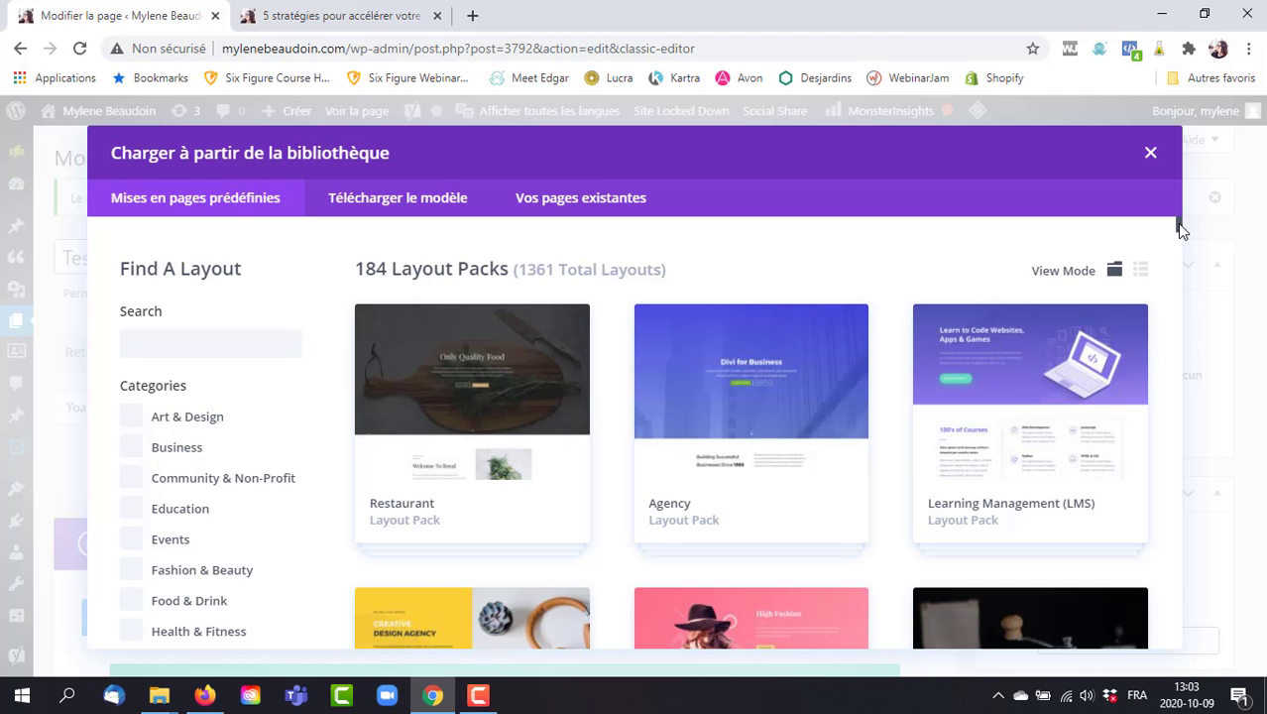
{"action": "left_click_drag", "start_coordinate": [1177, 223], "coordinate": [1169, 255]}
{"action": "scroll", "coordinate": [1167, 253], "scroll_direction": "down", "scroll_amount": 5}
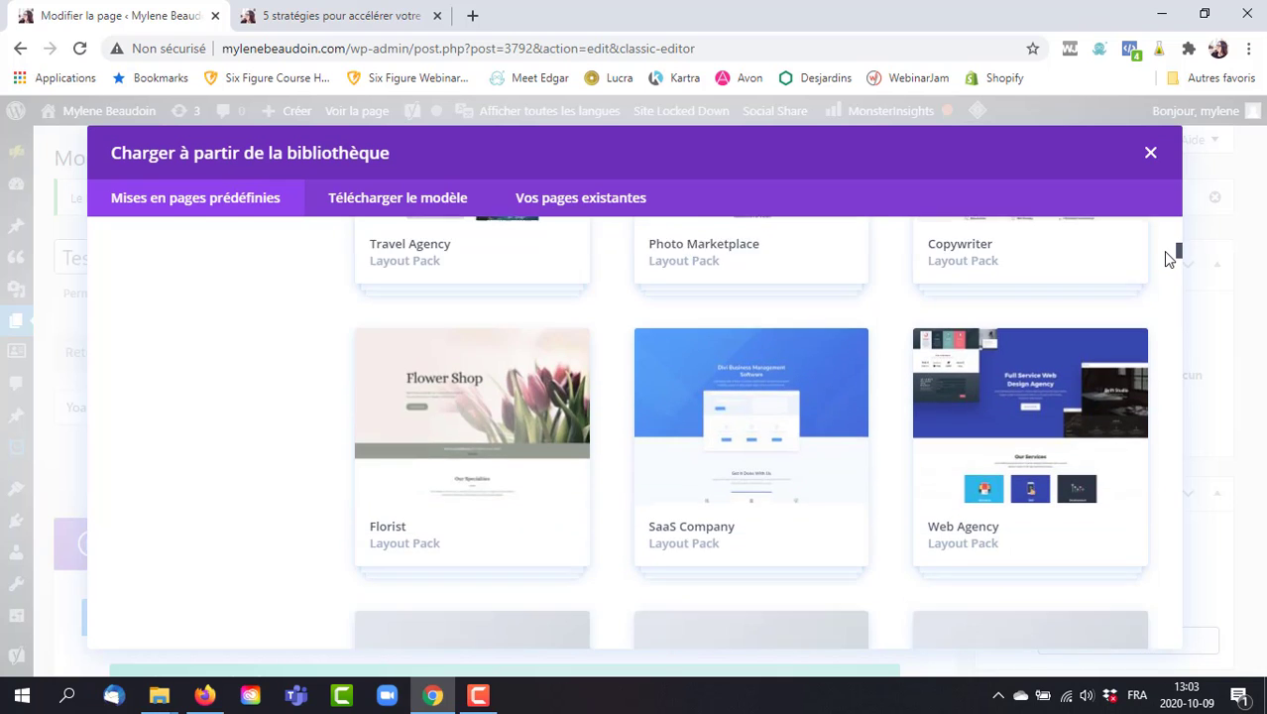
{"action": "scroll", "coordinate": [1162, 270], "scroll_direction": "down", "scroll_amount": 4}
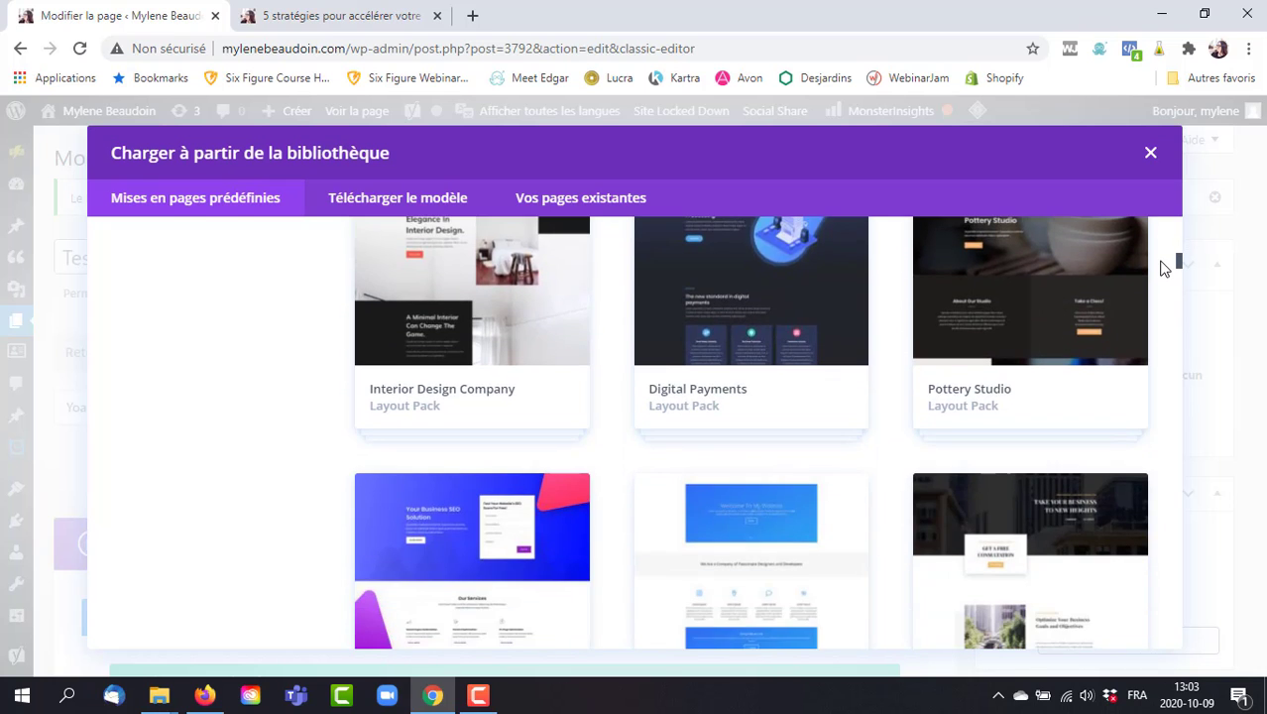
{"action": "scroll", "coordinate": [1160, 280], "scroll_direction": "down", "scroll_amount": 5}
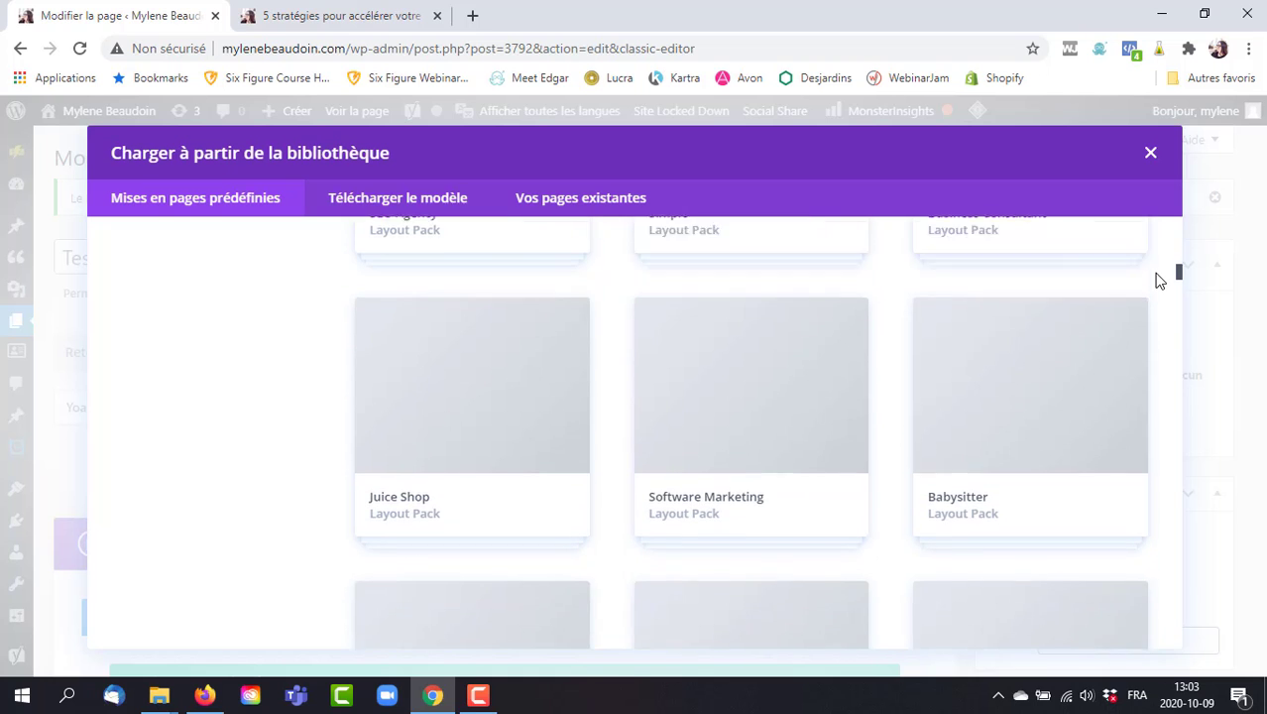
{"action": "scroll", "coordinate": [1158, 285], "scroll_direction": "down", "scroll_amount": 8}
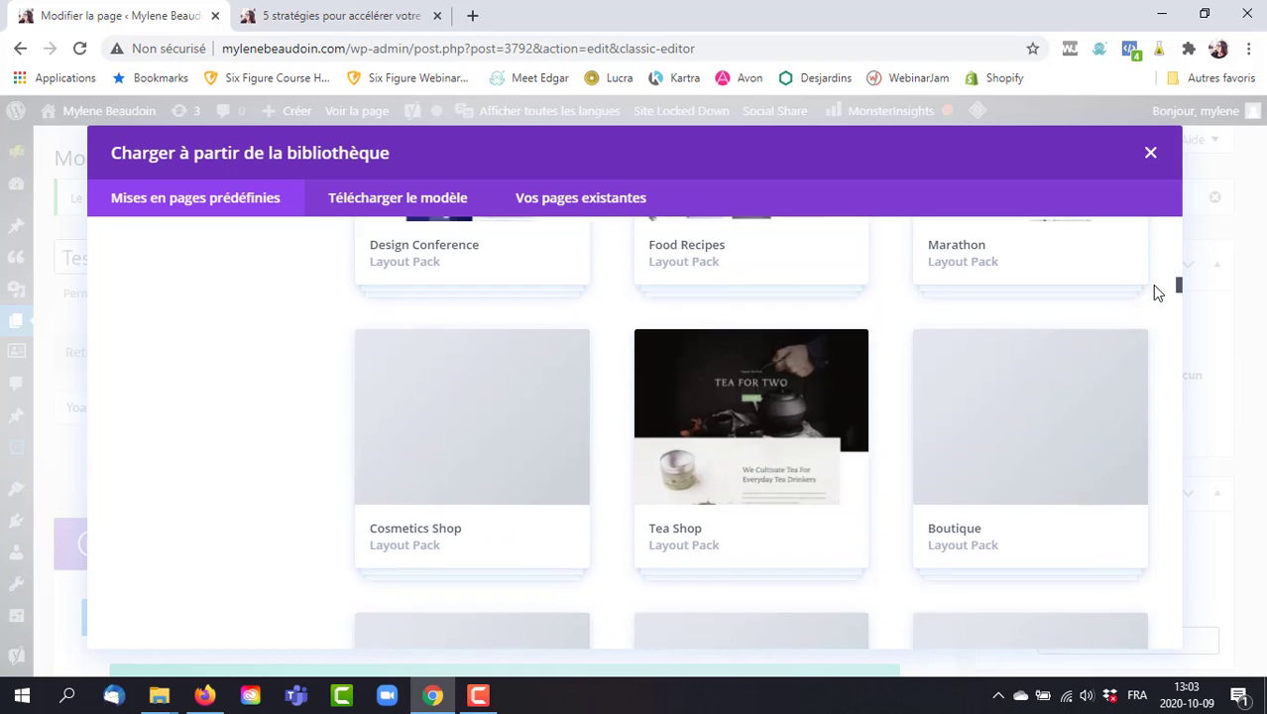
{"action": "scroll", "coordinate": [1150, 305], "scroll_direction": "down", "scroll_amount": 7}
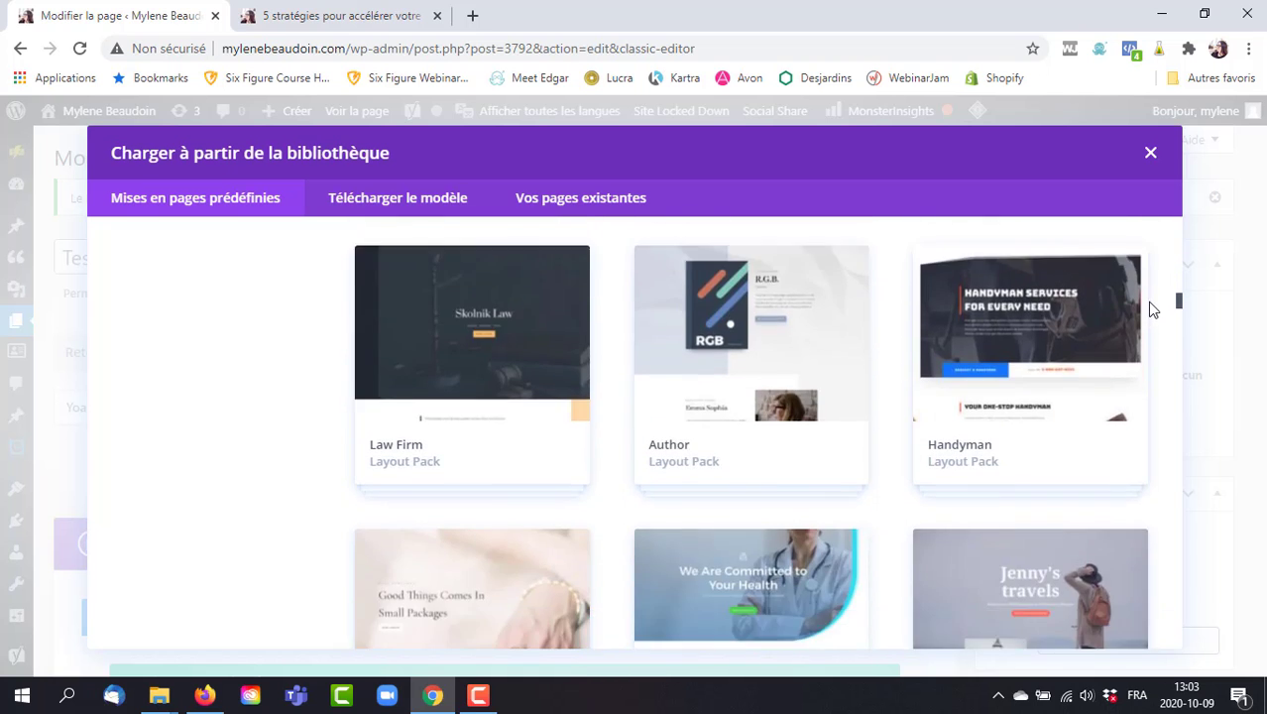
{"action": "scroll", "coordinate": [1148, 324], "scroll_direction": "down", "scroll_amount": 4}
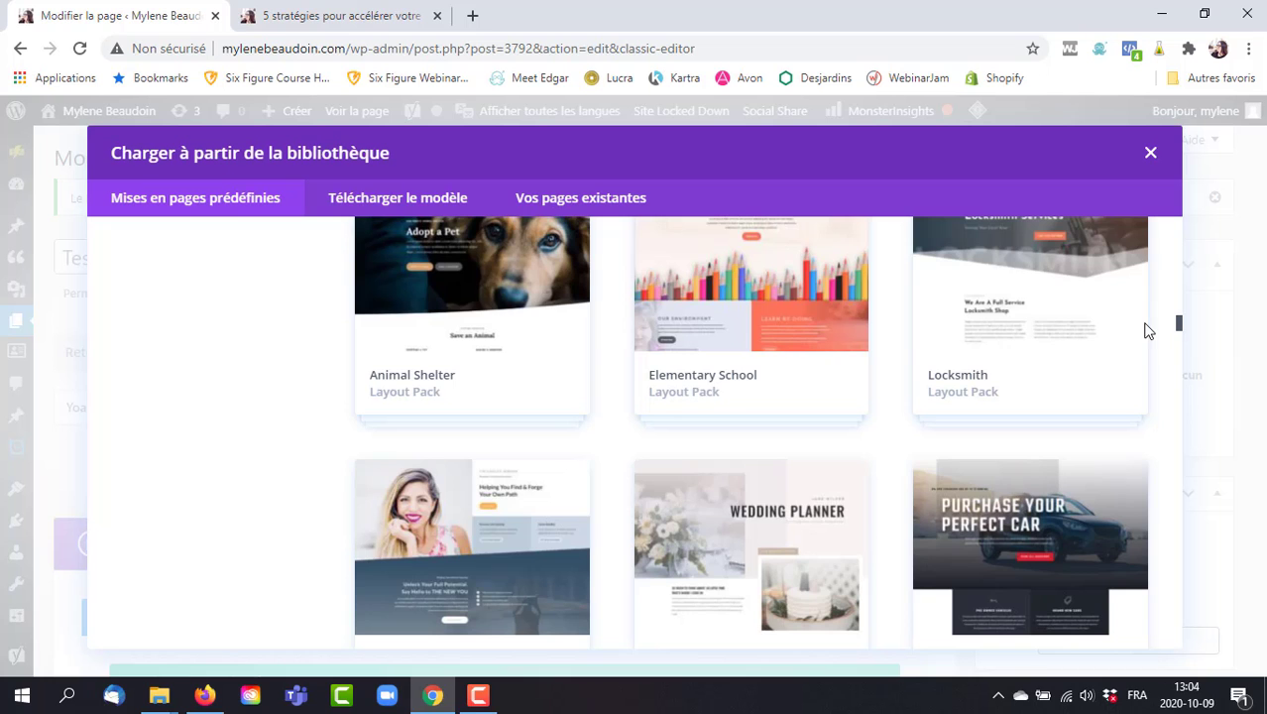
{"action": "scroll", "coordinate": [1145, 332], "scroll_direction": "down", "scroll_amount": 9}
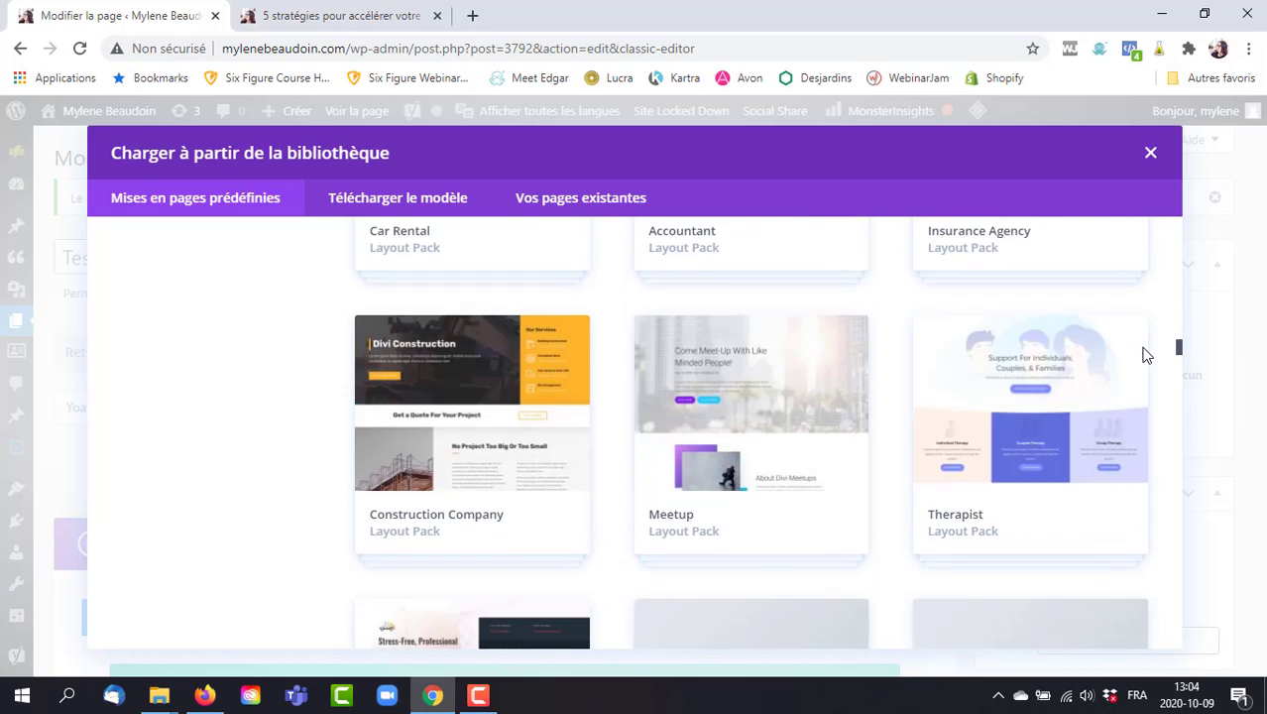
{"action": "scroll", "coordinate": [1150, 342], "scroll_direction": "up", "scroll_amount": 20}
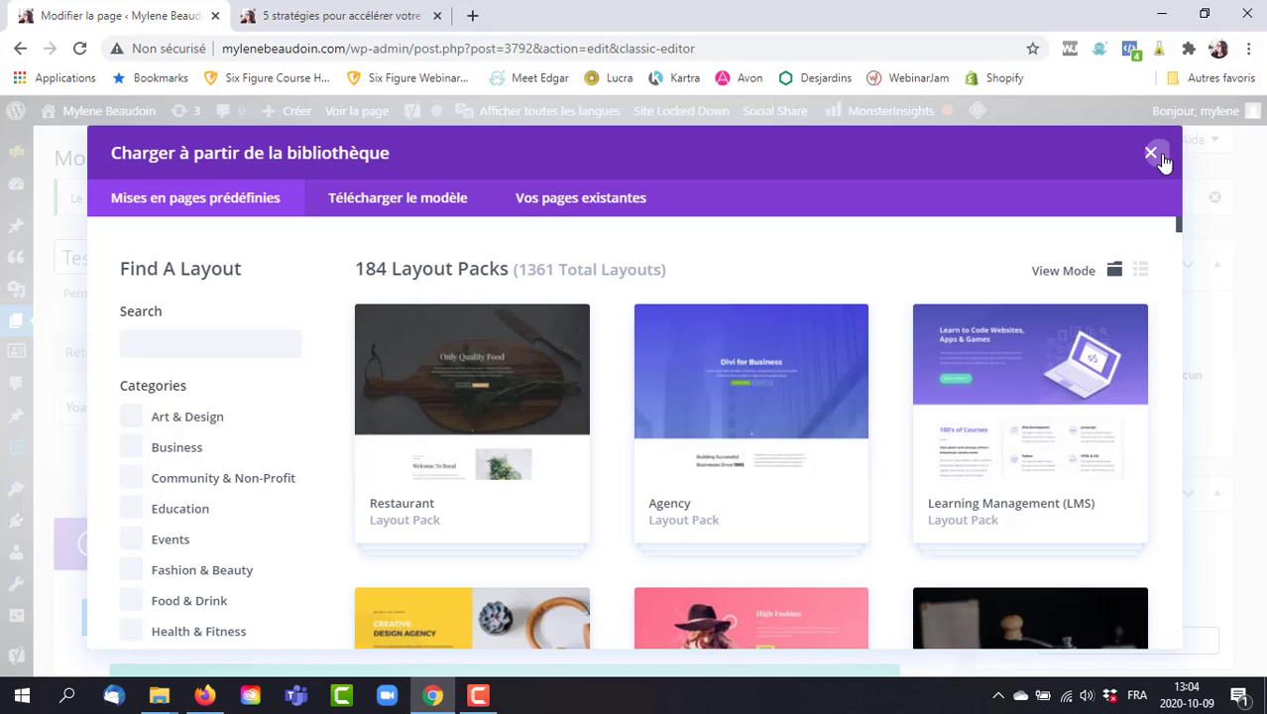
{"action": "left_click", "coordinate": [1152, 155]}
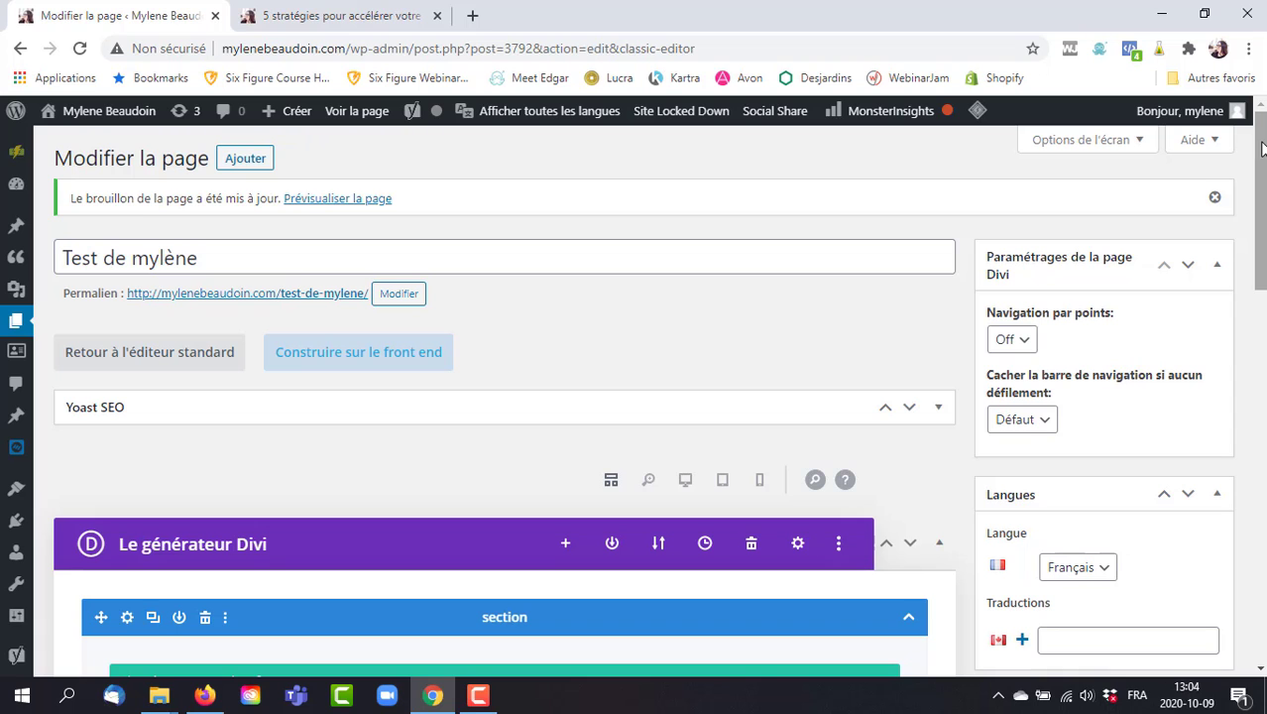
Delete the empty row from the Divi section.
{"action": "left_click_drag", "start_coordinate": [1262, 151], "coordinate": [1263, 271]}
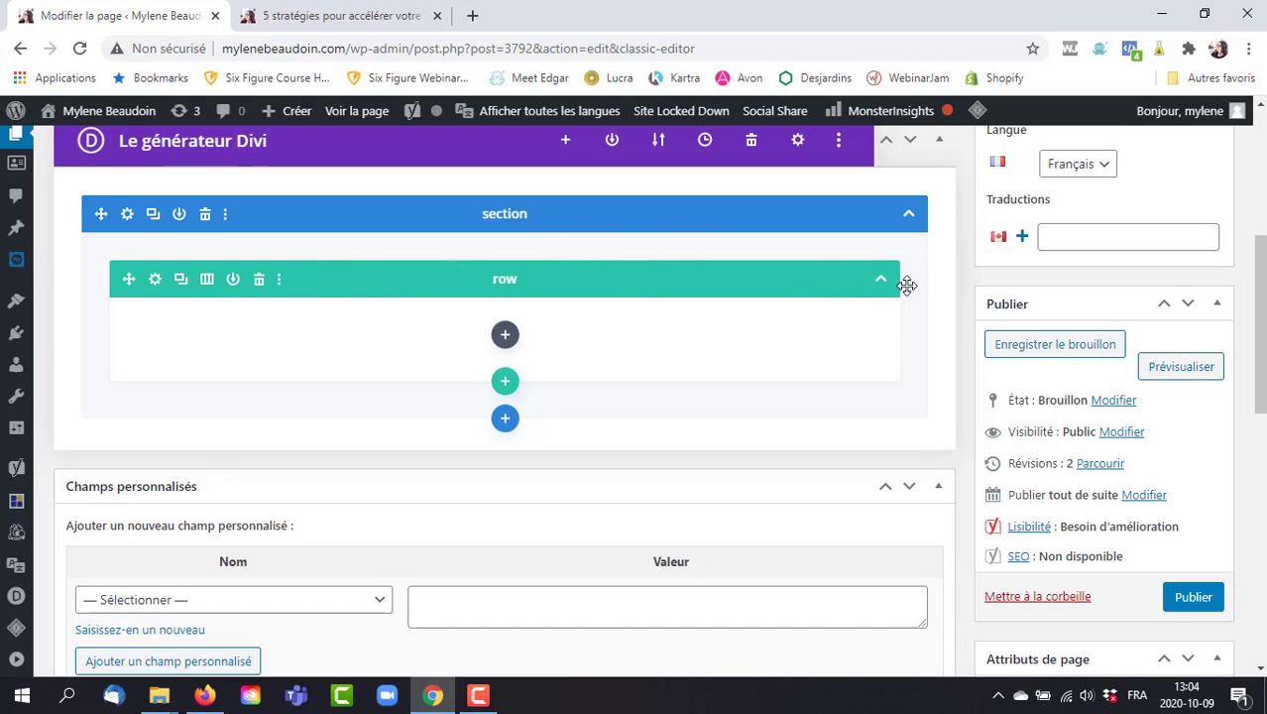
{"action": "left_click", "coordinate": [259, 279]}
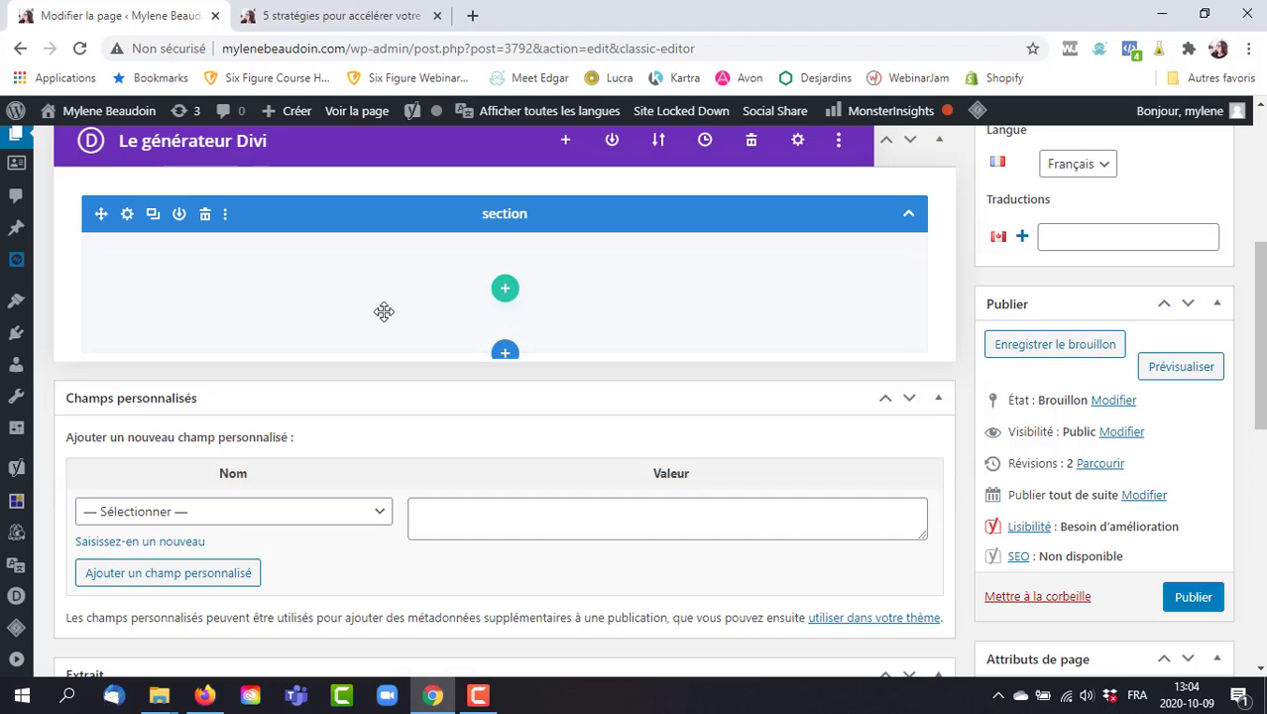
Set the section's Étiquette Admin to 'Introduction' and save the section settings.
{"action": "left_click", "coordinate": [128, 216]}
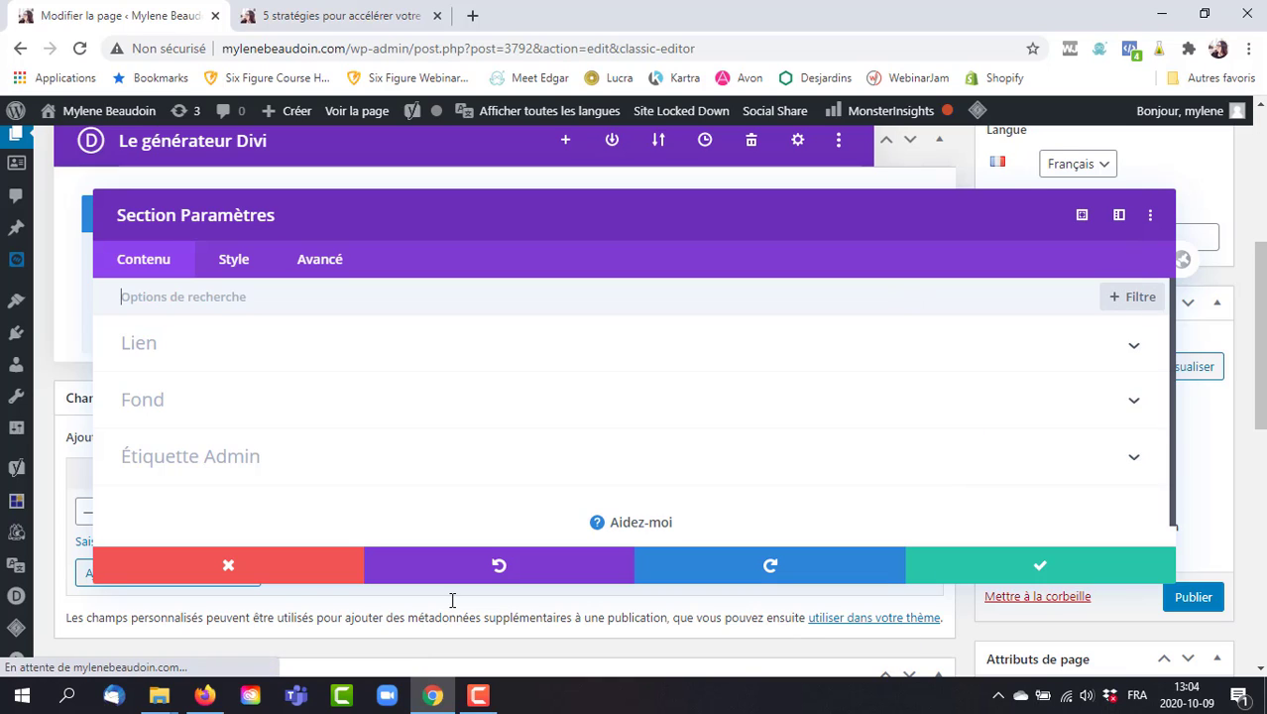
{"action": "left_click", "coordinate": [252, 459]}
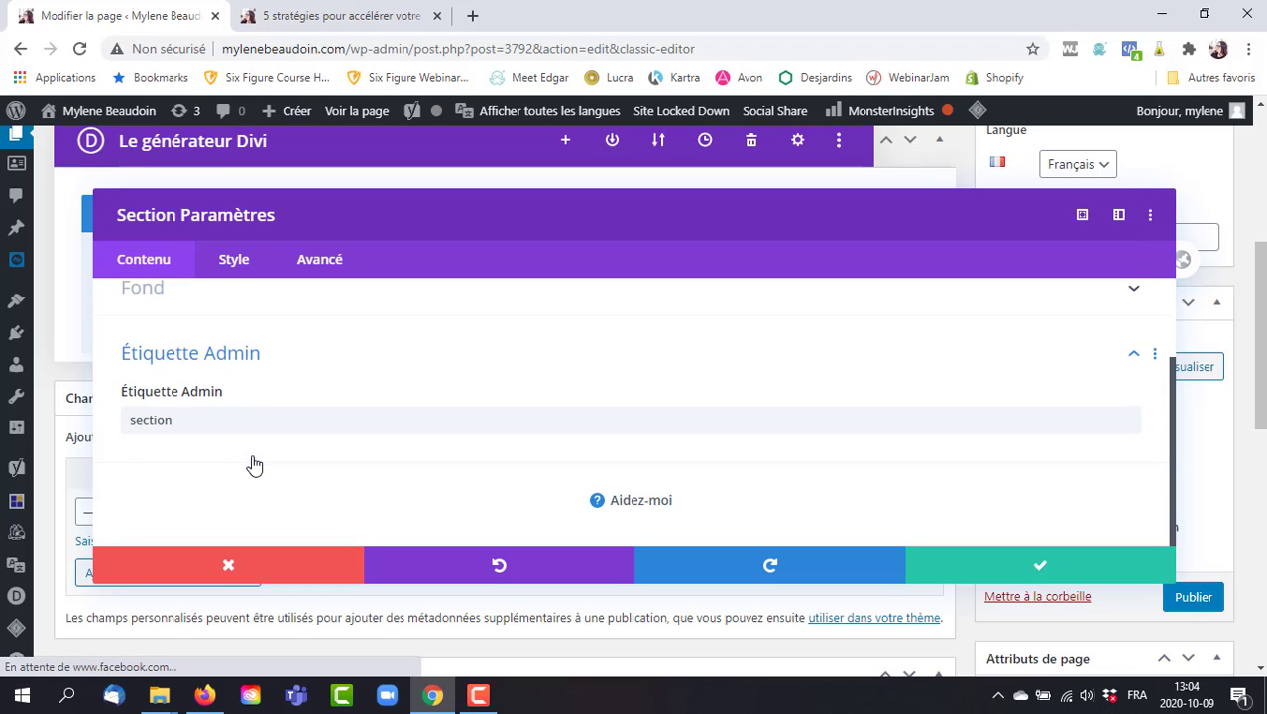
{"action": "left_click", "coordinate": [212, 418]}
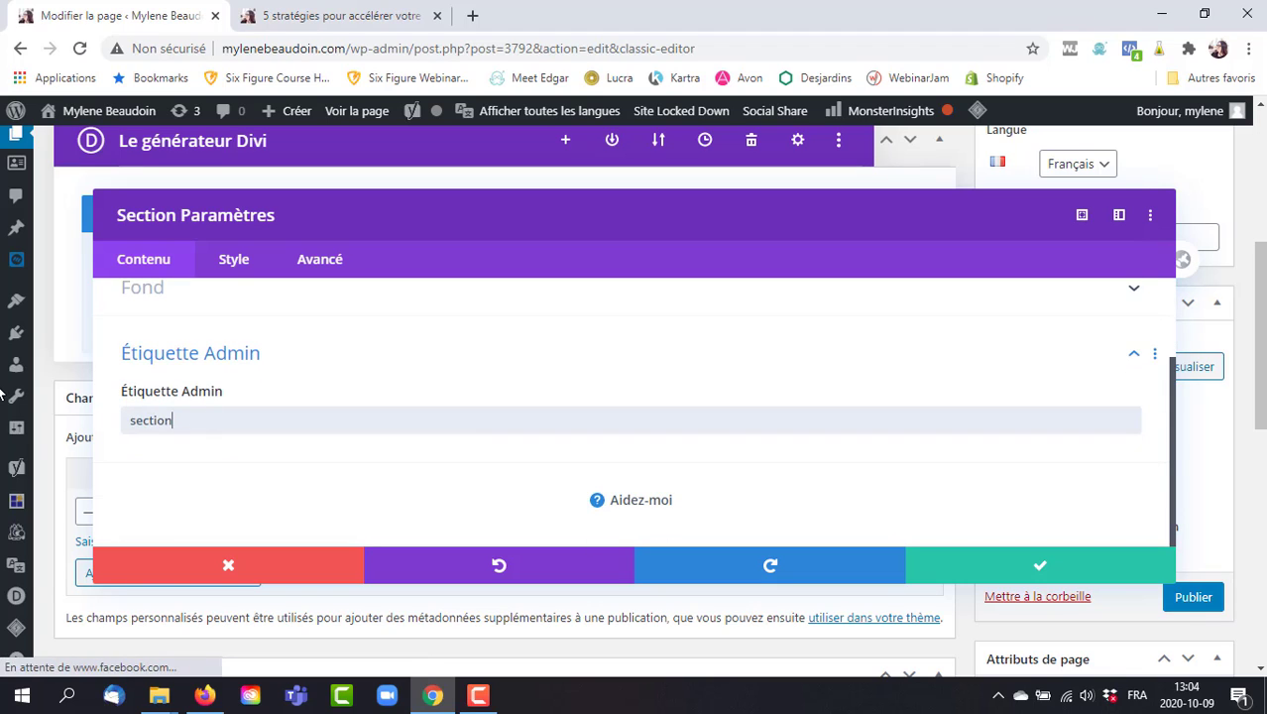
{"action": "key", "text": "ctrl+a"}
{"action": "key", "text": "BackSpace"}
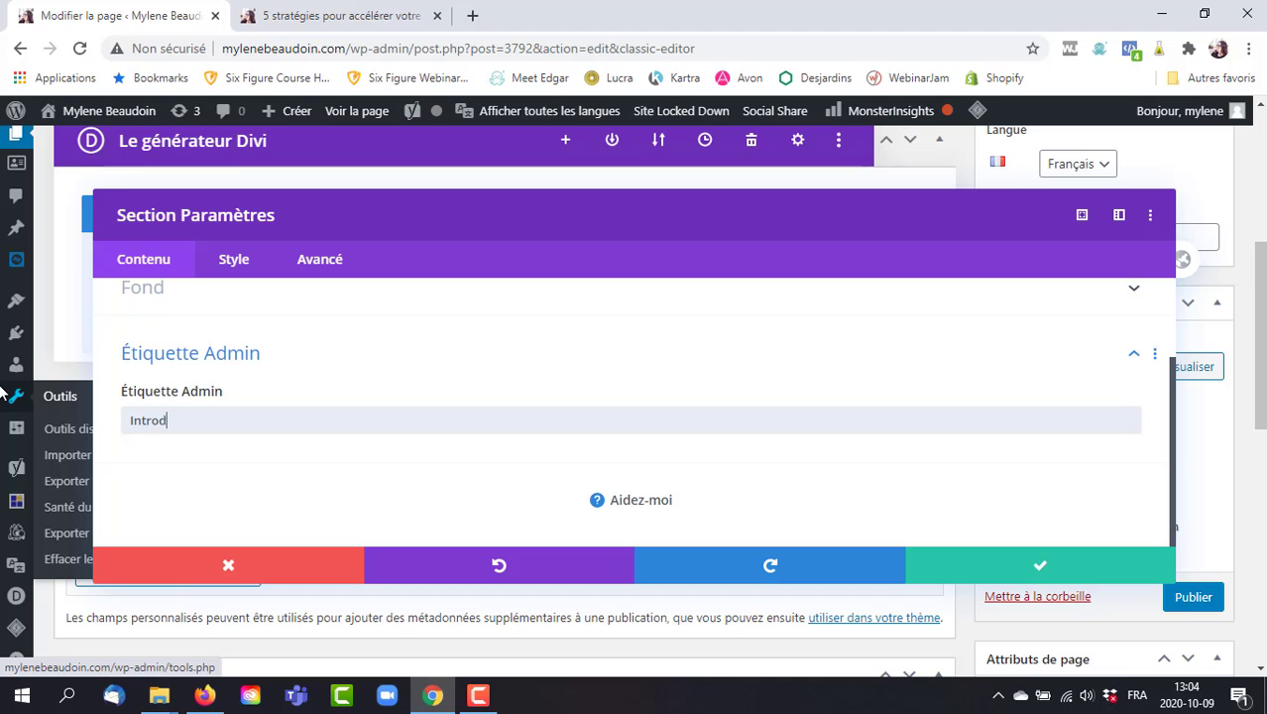
{"action": "type", "text": "Introduction"}
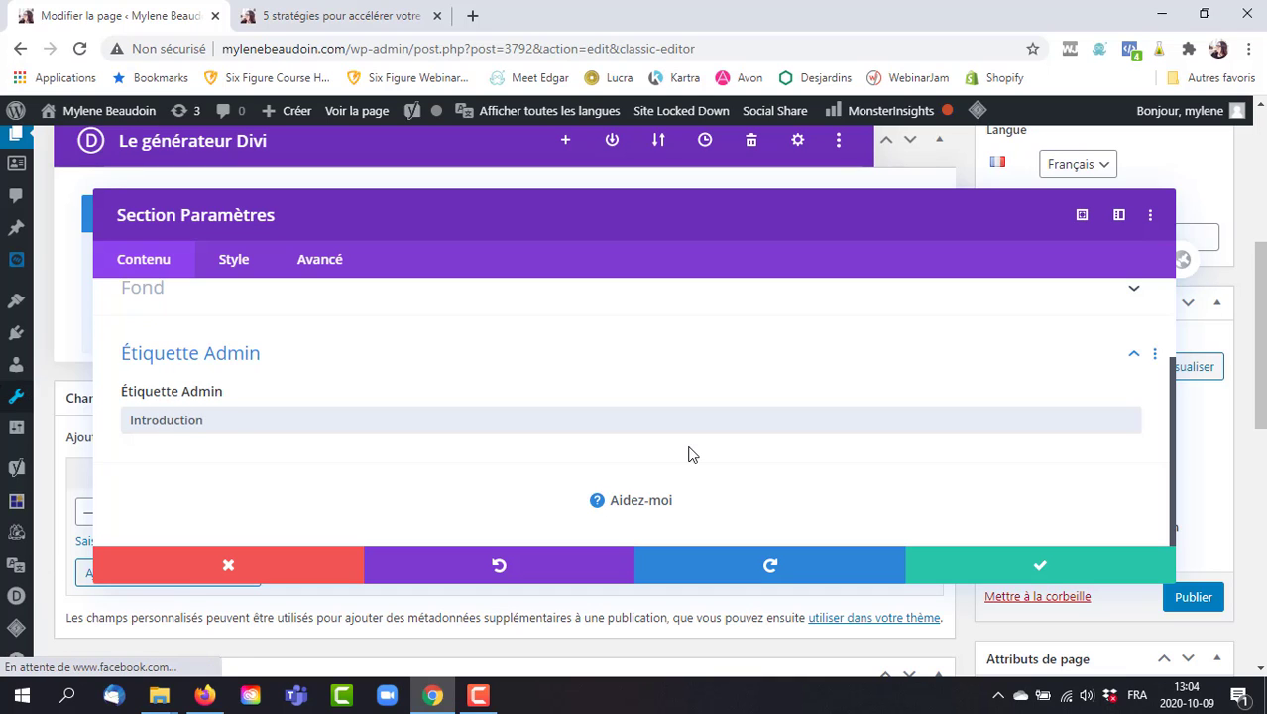
{"action": "left_click", "coordinate": [1046, 562]}
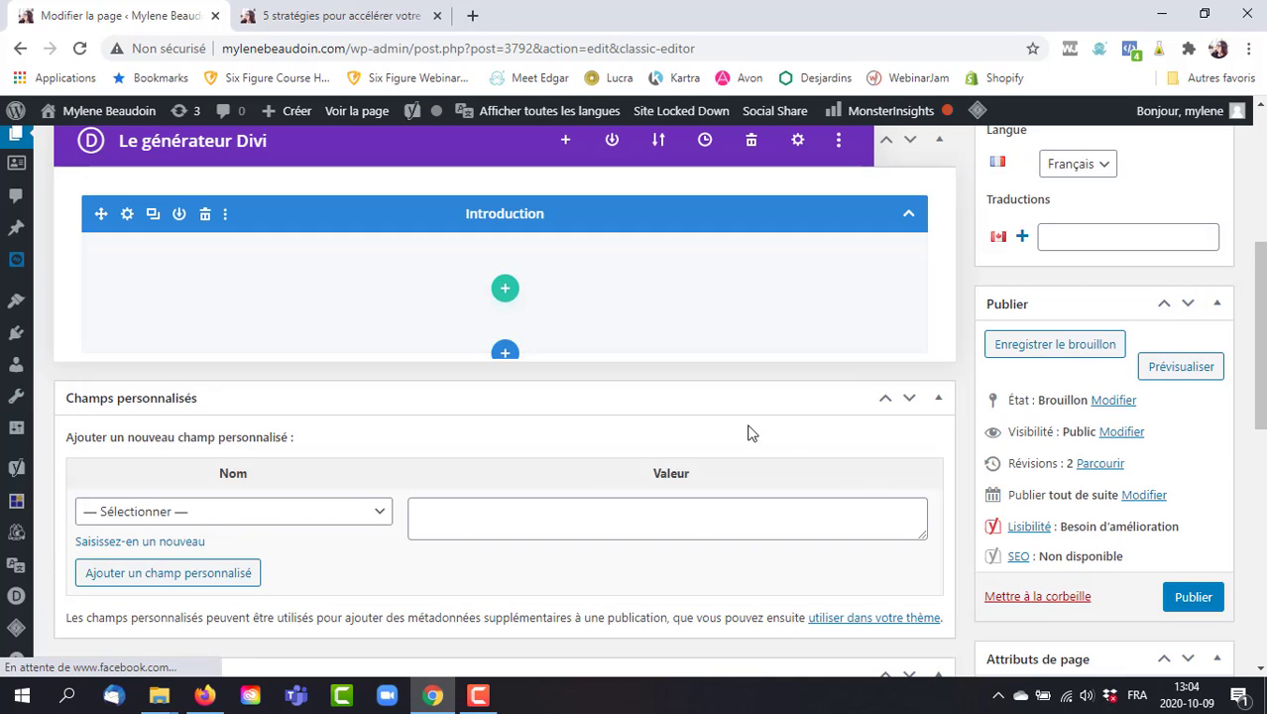
Add a three-column row inside the Introduction section.
{"action": "left_click", "coordinate": [503, 291]}
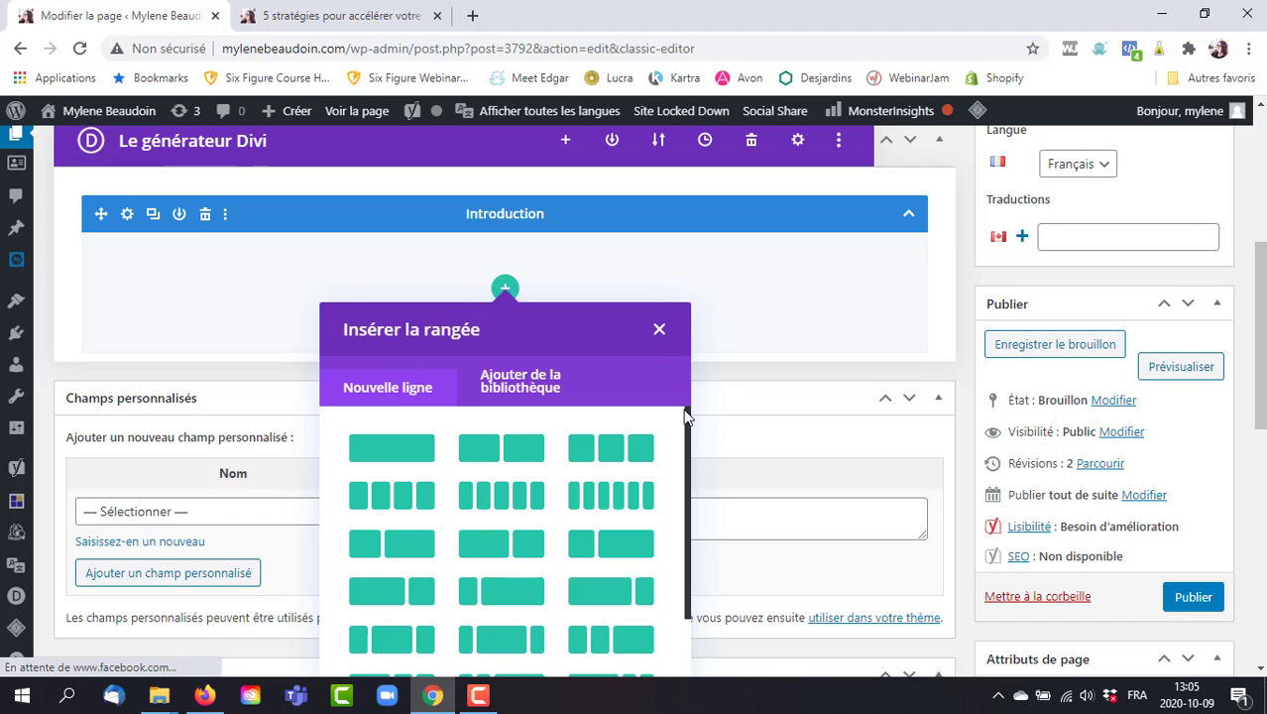
{"action": "mouse_move", "coordinate": [691, 417]}
{"action": "left_mouse_down"}
{"action": "mouse_move", "coordinate": [678, 506]}
{"action": "mouse_move", "coordinate": [681, 417]}
{"action": "left_mouse_up"}
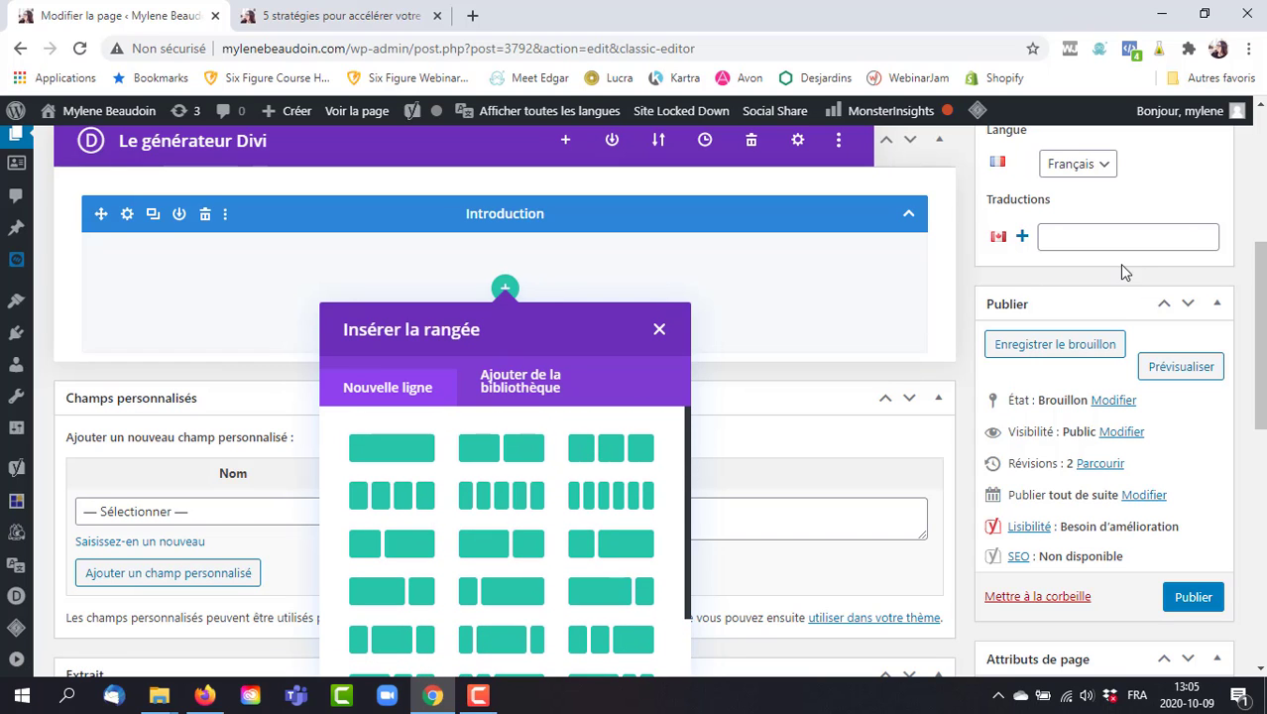
{"action": "left_click", "coordinate": [1261, 262]}
{"action": "scroll", "coordinate": [1260, 262], "scroll_direction": "down", "scroll_amount": 1}
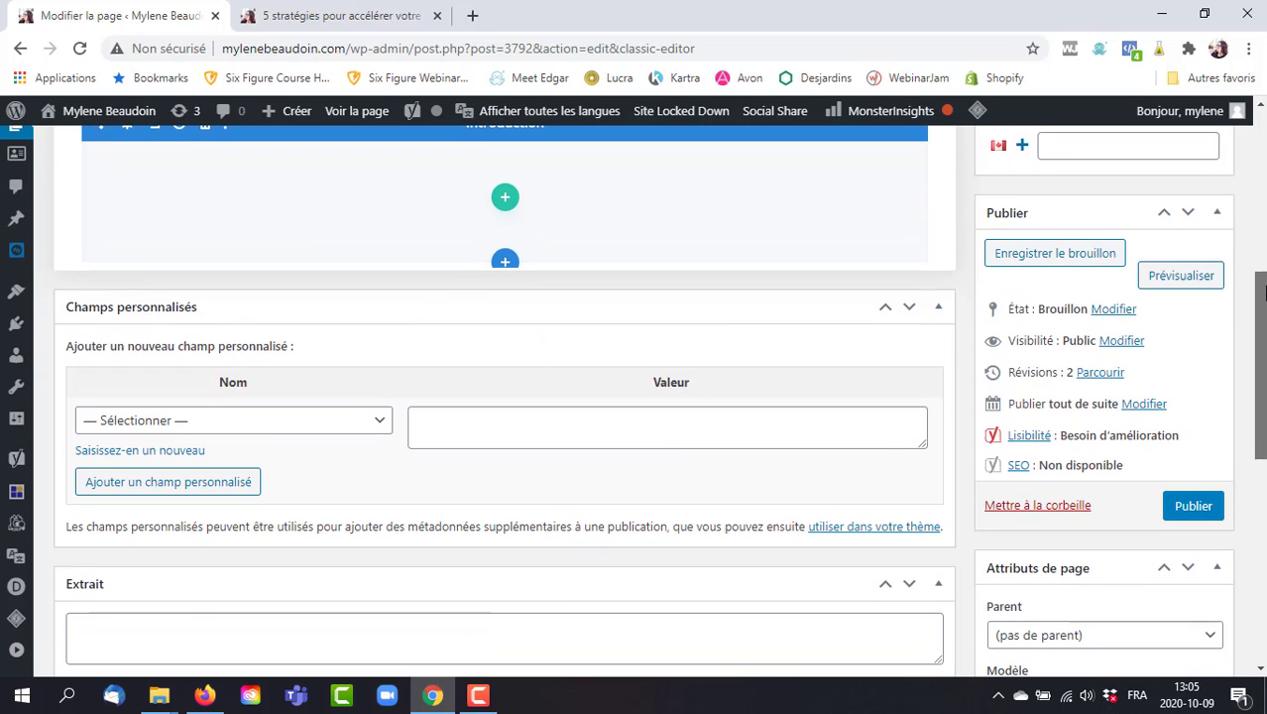
{"action": "mouse_move", "coordinate": [461, 134]}
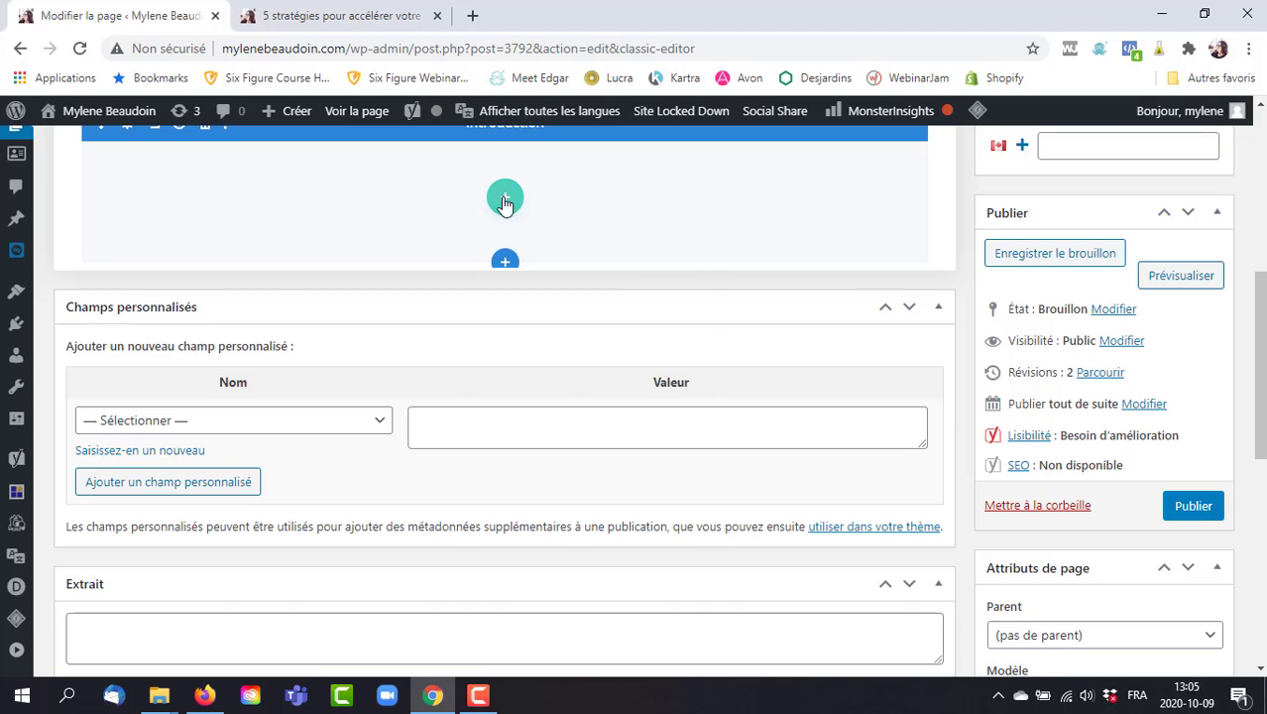
{"action": "left_click", "coordinate": [504, 198]}
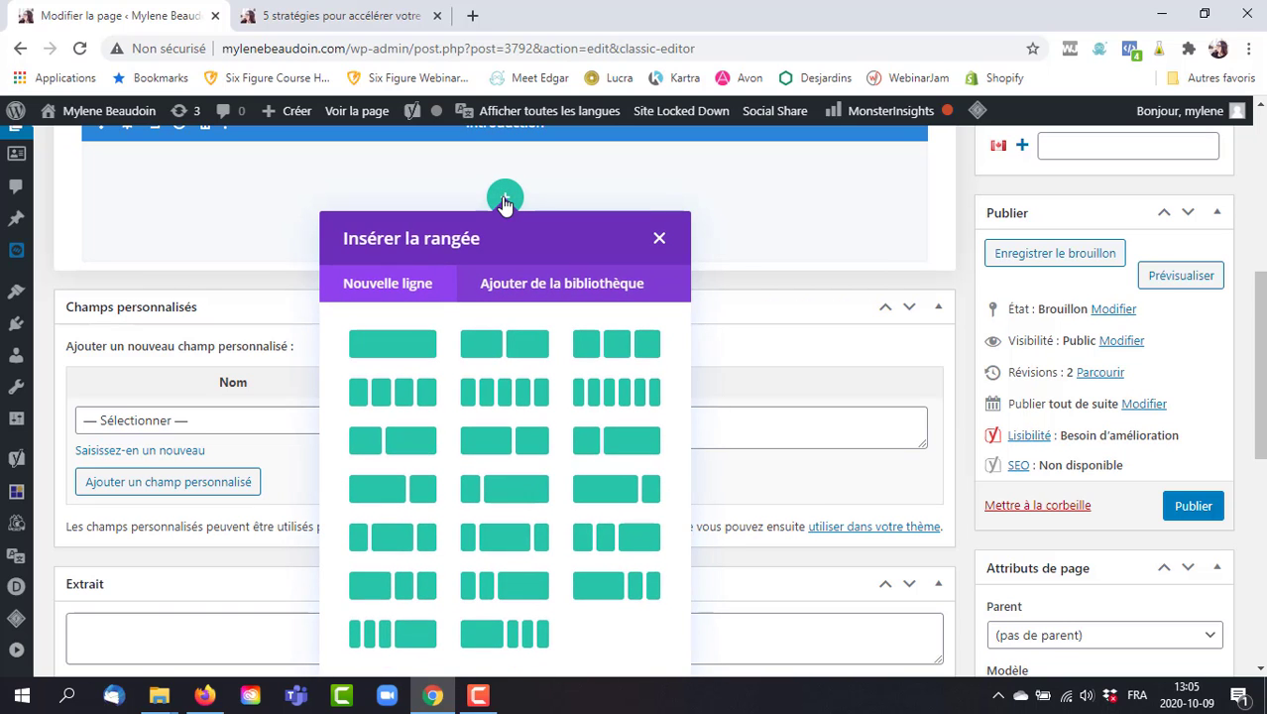
{"action": "left_click", "coordinate": [616, 343]}
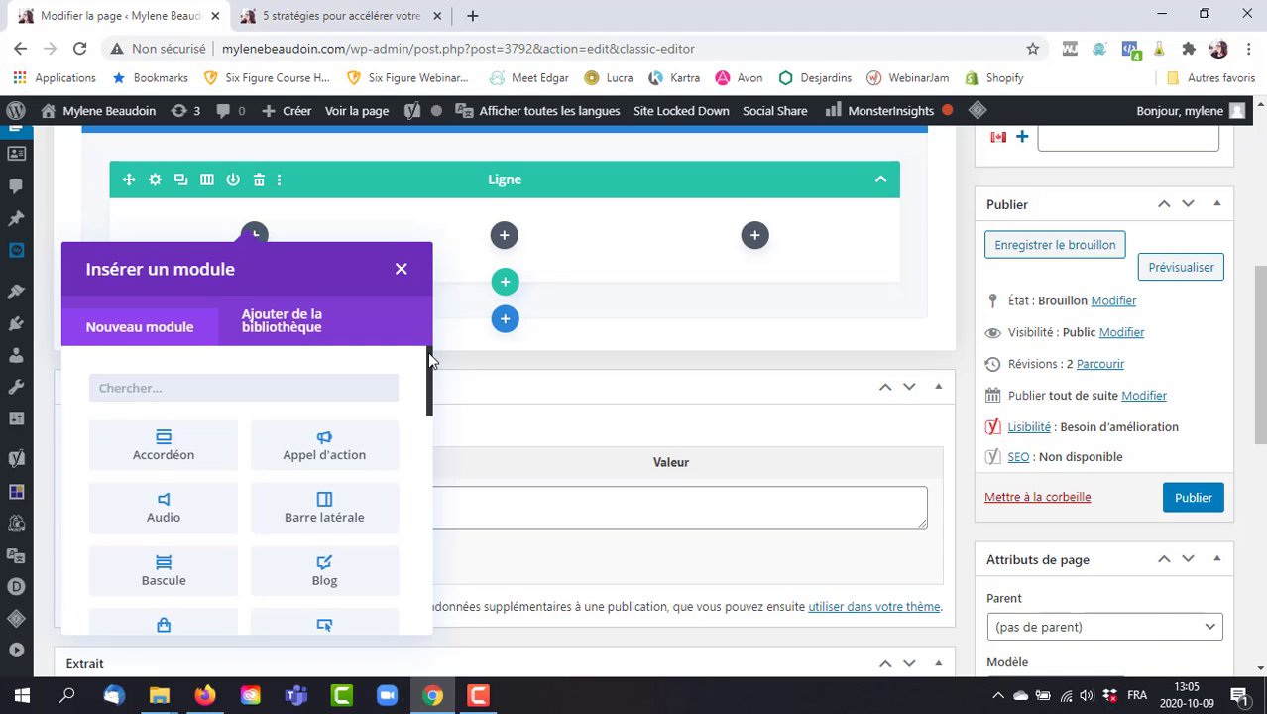
{"action": "left_click_drag", "start_coordinate": [430, 361], "coordinate": [424, 387]}
Insert a Blog module showing 3 Articles from Développement personnel and Histoires à succès.
{"action": "left_click", "coordinate": [300, 451]}
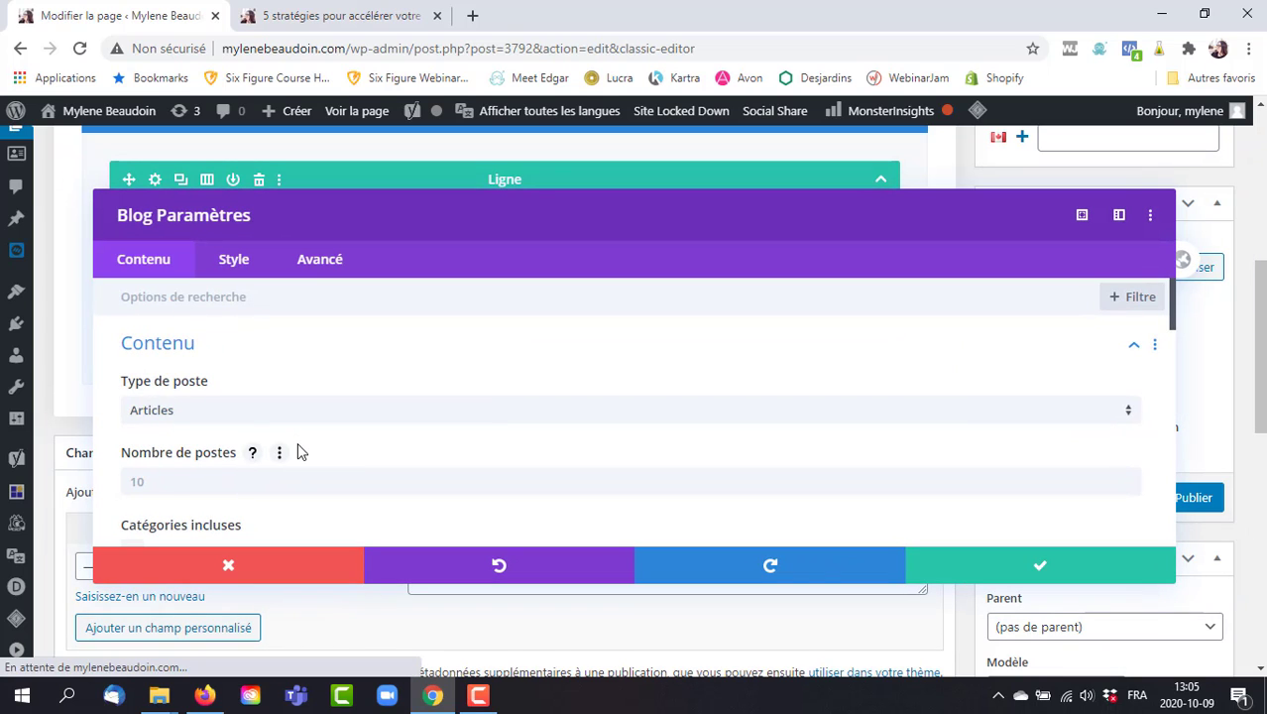
{"action": "left_click", "coordinate": [185, 408]}
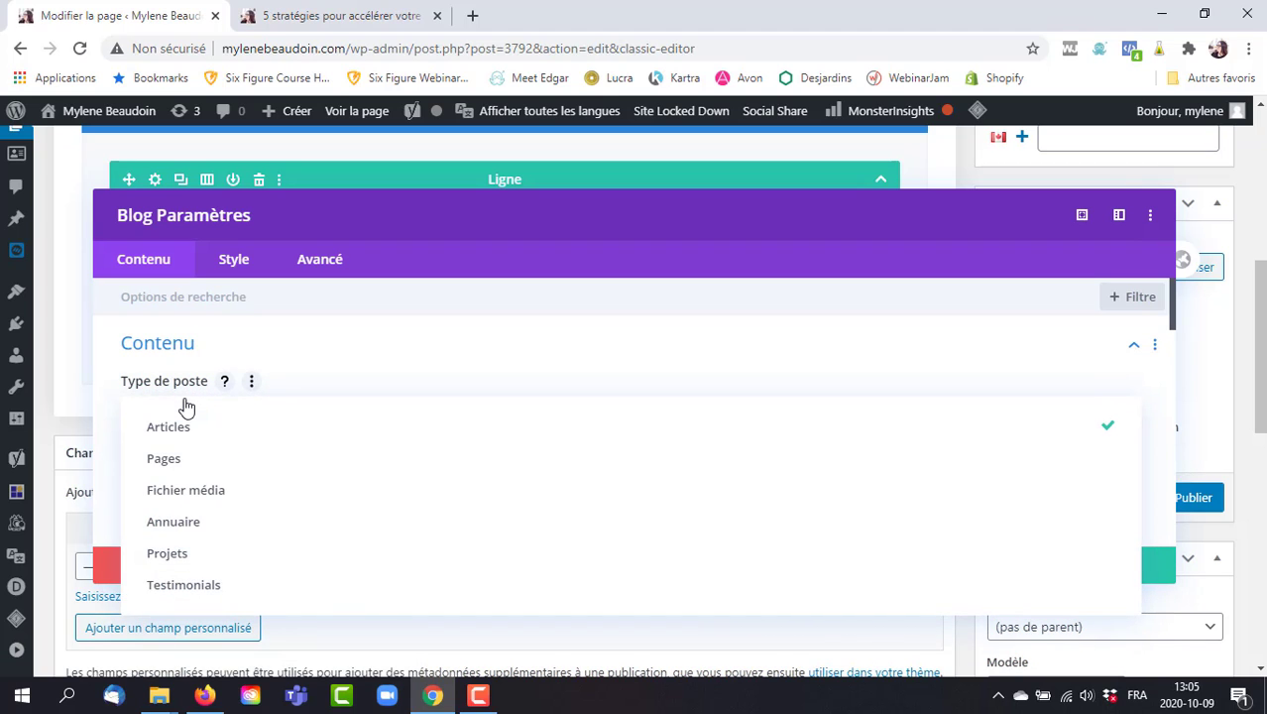
{"action": "left_click", "coordinate": [185, 408]}
{"action": "left_click", "coordinate": [219, 480]}
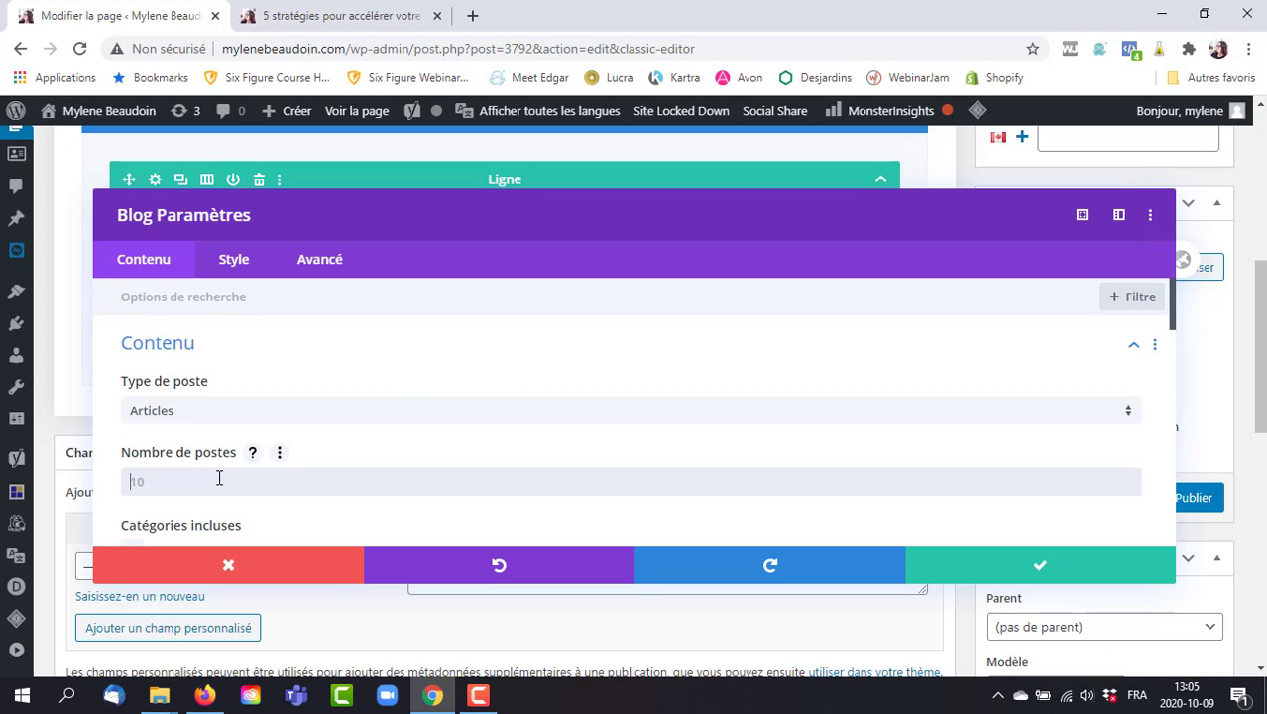
{"action": "type", "text": "3"}
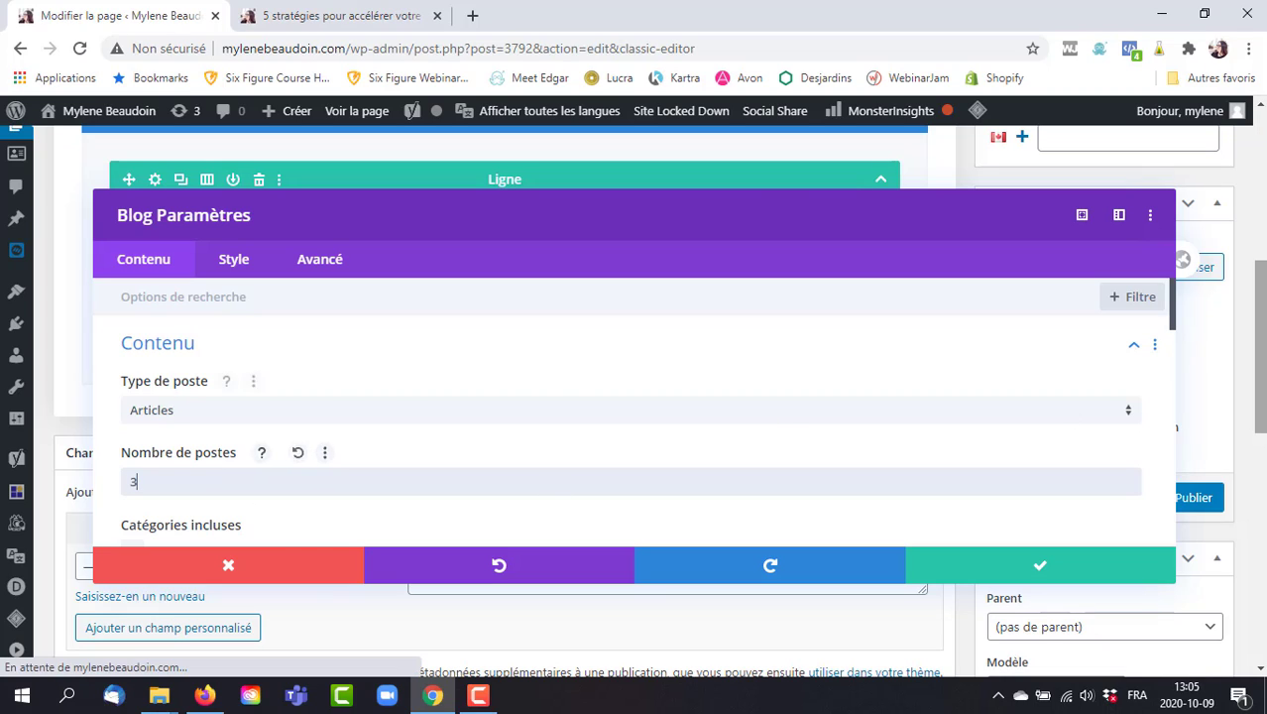
{"action": "scroll", "coordinate": [1169, 298], "scroll_direction": "down", "scroll_amount": 3}
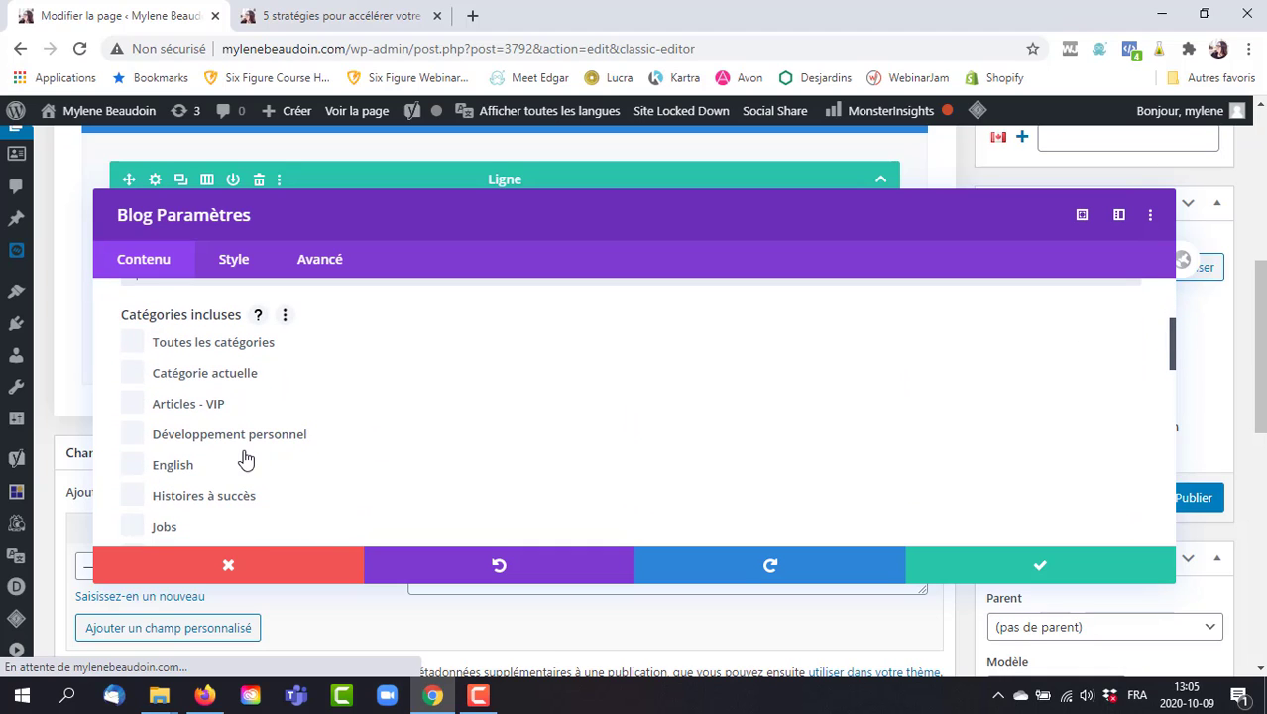
{"action": "left_click", "coordinate": [189, 441]}
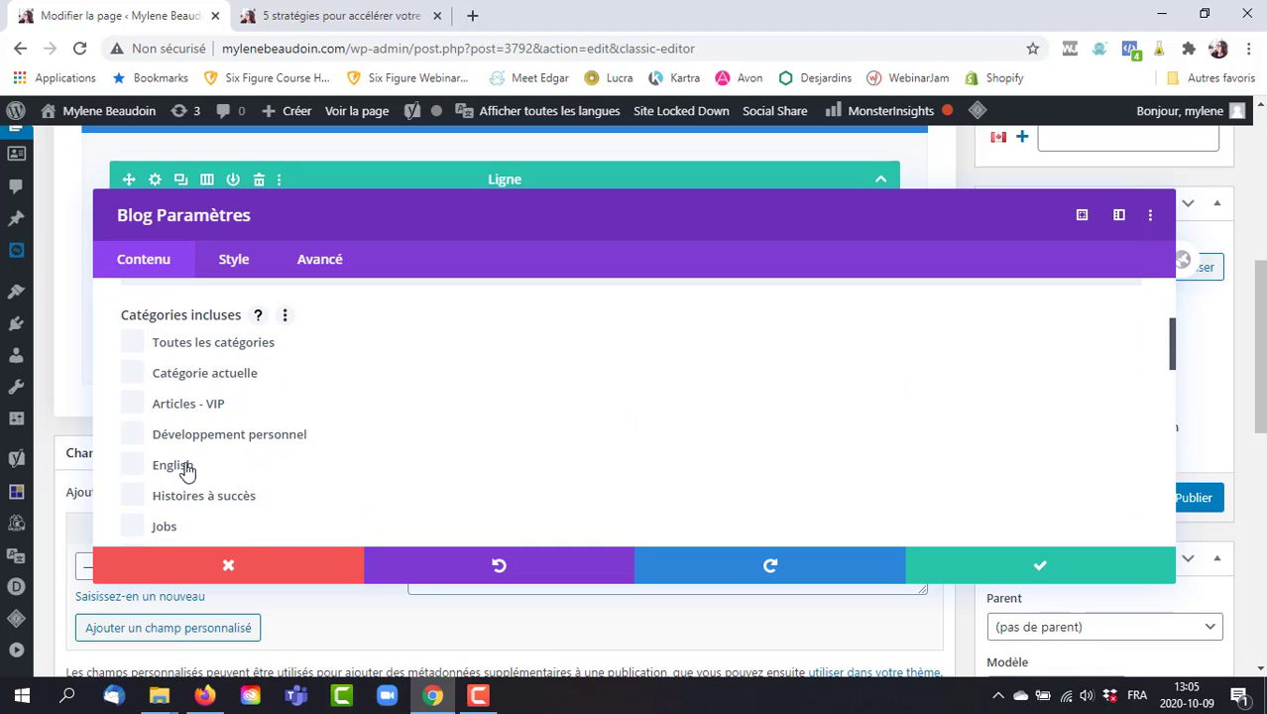
{"action": "left_click", "coordinate": [186, 501]}
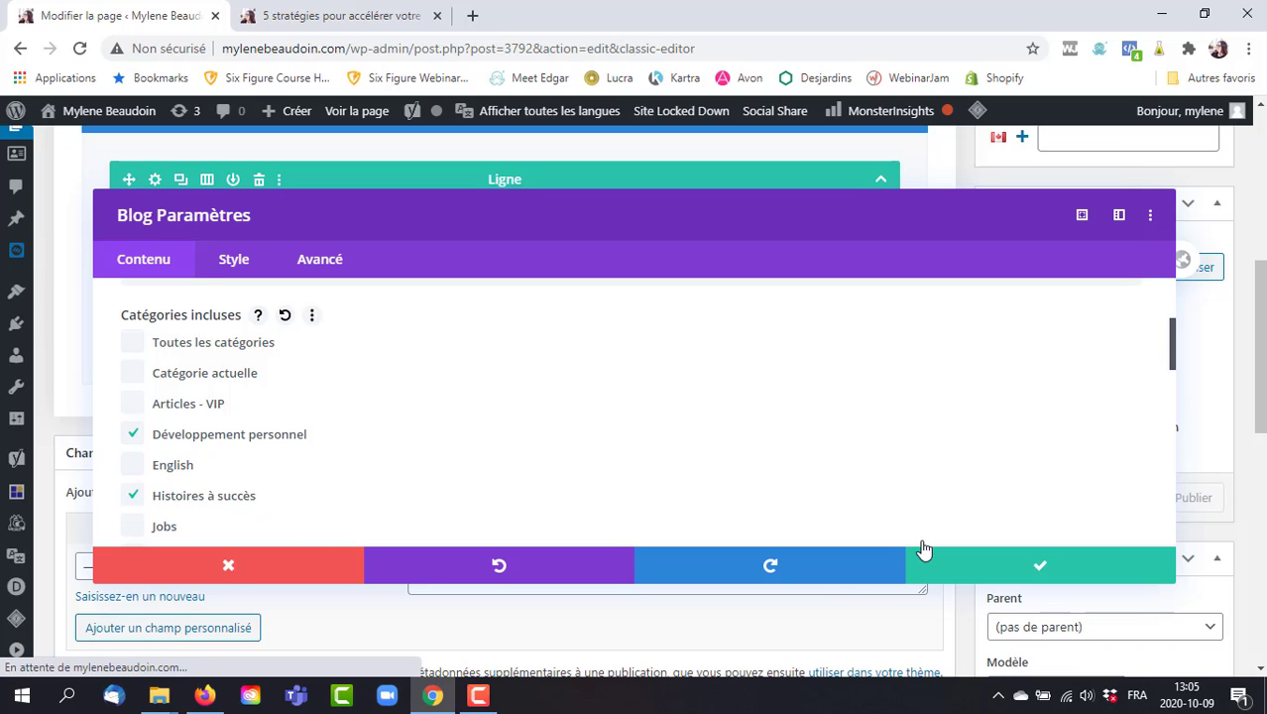
{"action": "left_click", "coordinate": [1058, 567]}
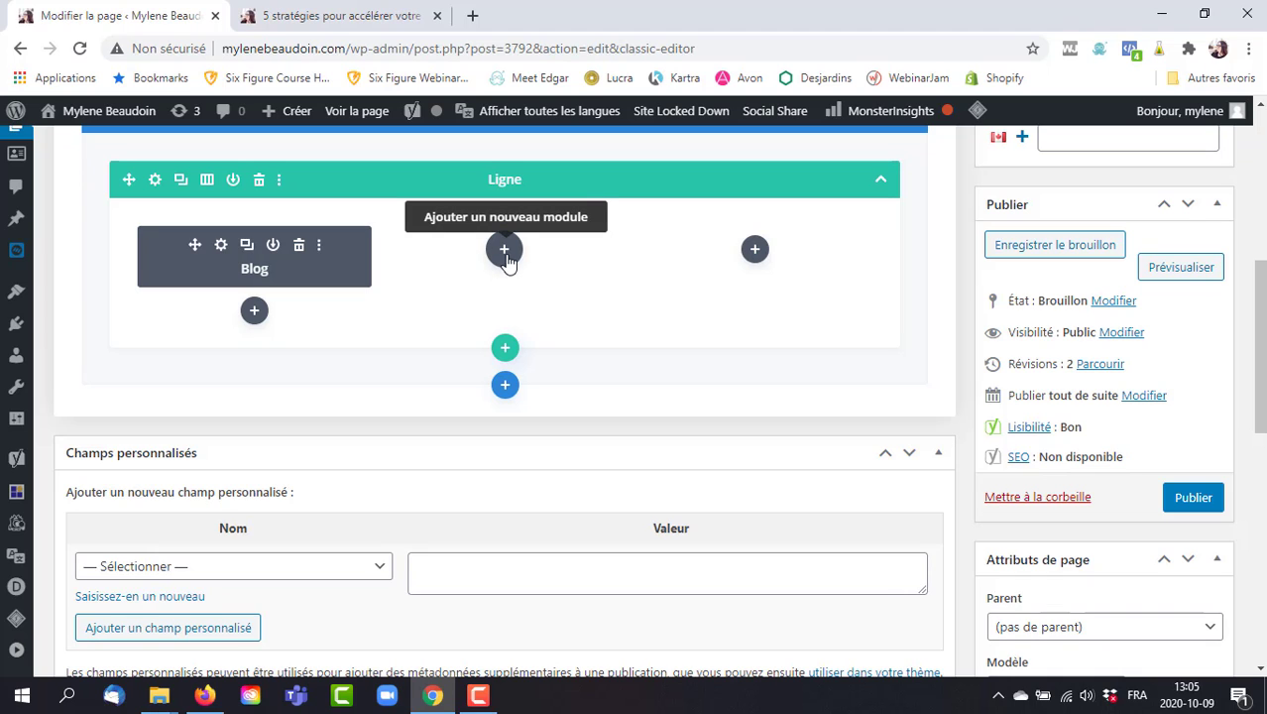
Insert an Appel d'action module whose body holds a 'Bonjour' greeting giving the author's name.
{"action": "left_click", "coordinate": [506, 254]}
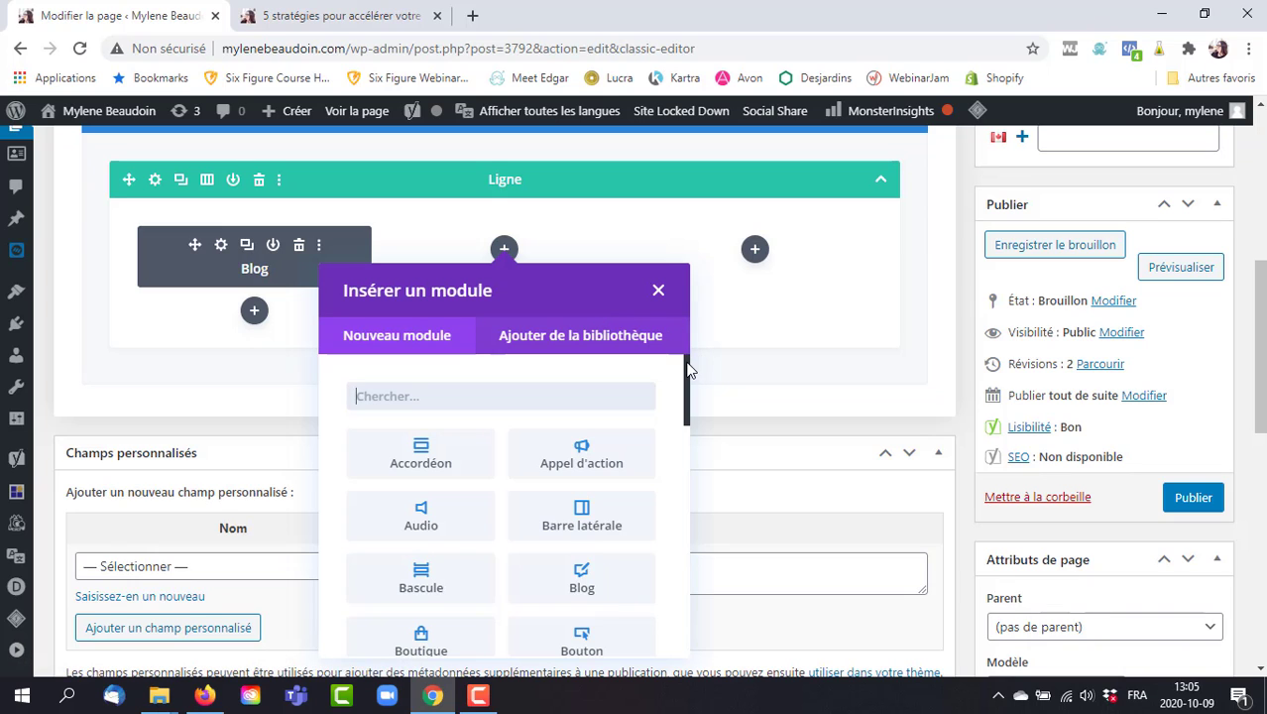
{"action": "mouse_move", "coordinate": [689, 368]}
{"action": "left_mouse_down"}
{"action": "mouse_move", "coordinate": [685, 421]}
{"action": "mouse_move", "coordinate": [670, 368]}
{"action": "left_mouse_up"}
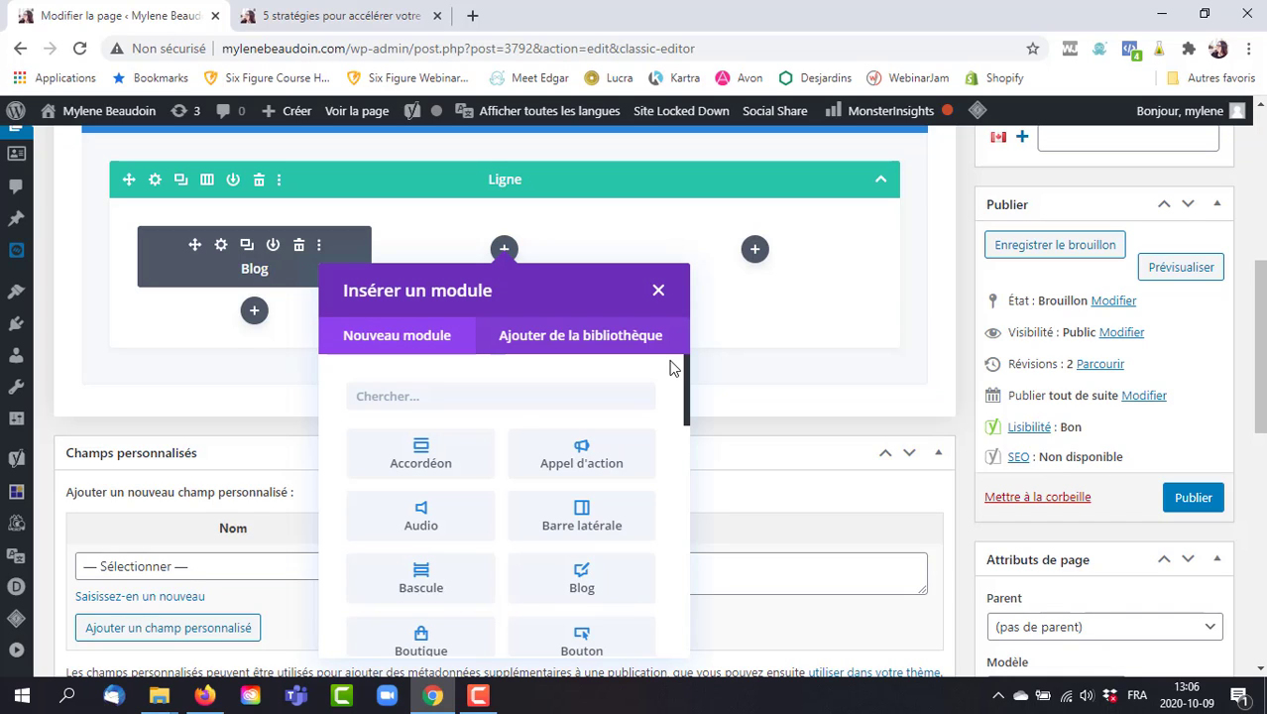
{"action": "left_click", "coordinate": [579, 456]}
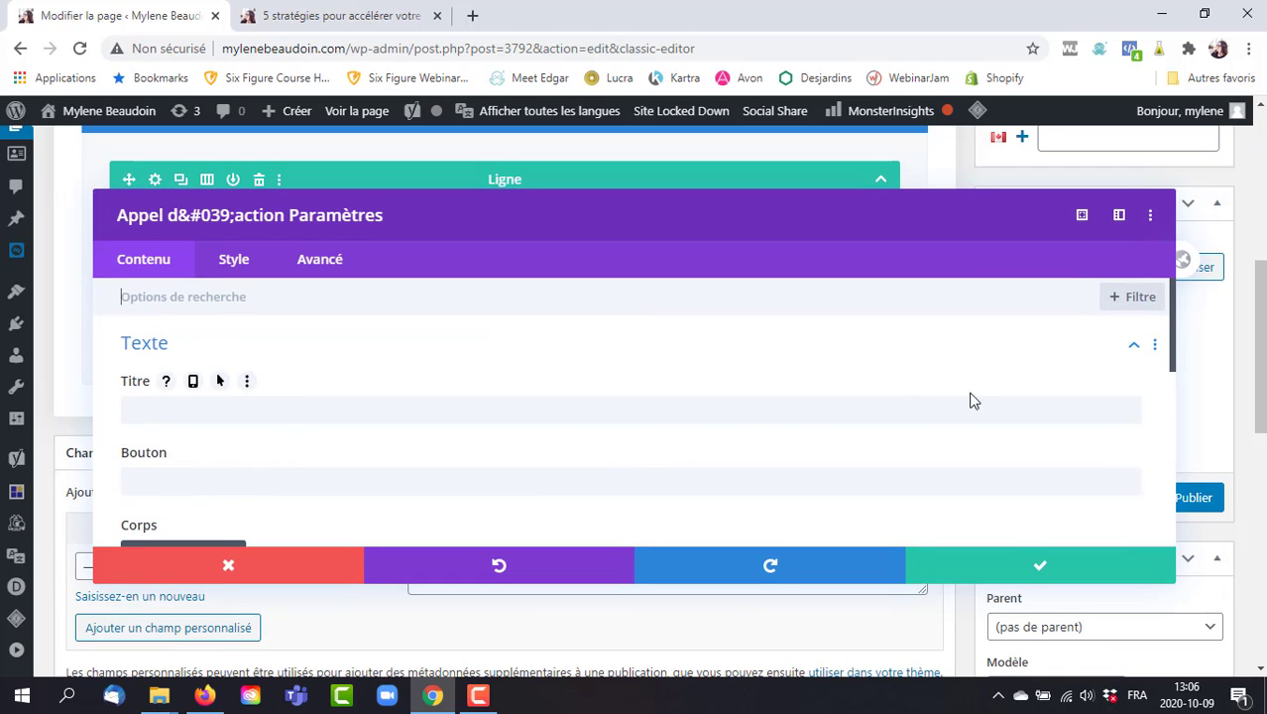
{"action": "left_click_drag", "start_coordinate": [1168, 303], "coordinate": [1233, 387]}
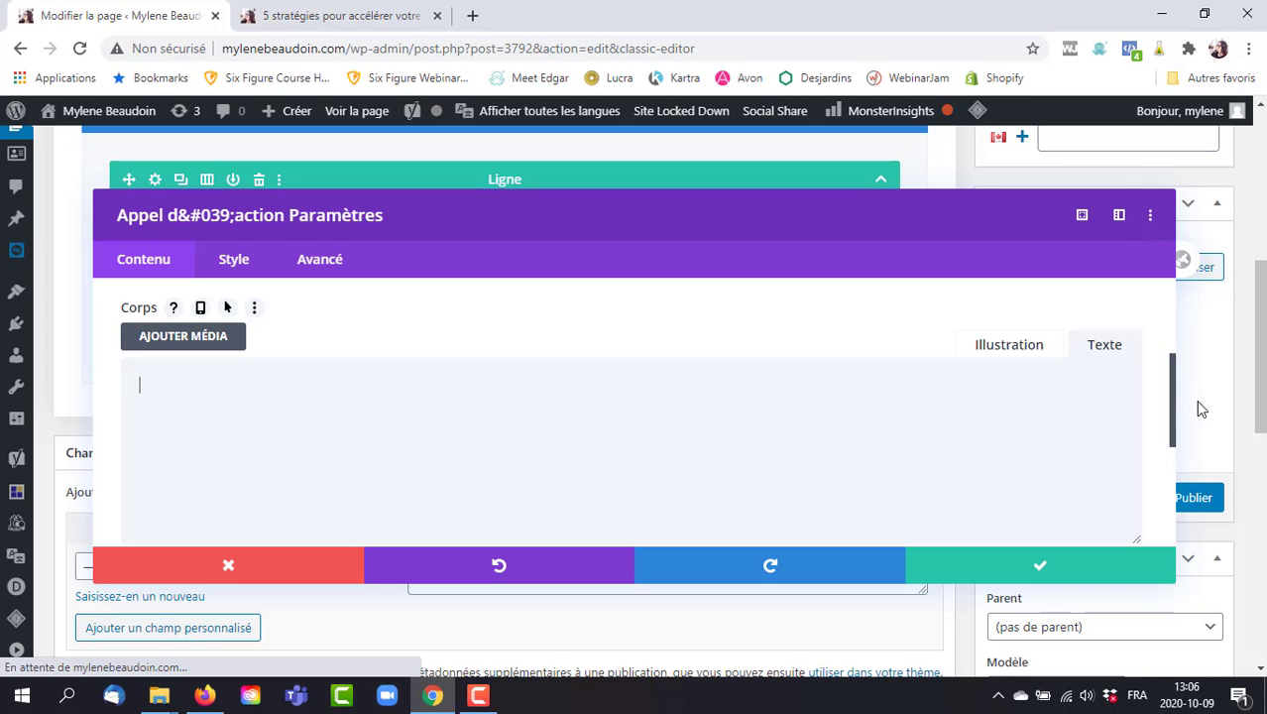
{"action": "left_click", "coordinate": [1009, 344]}
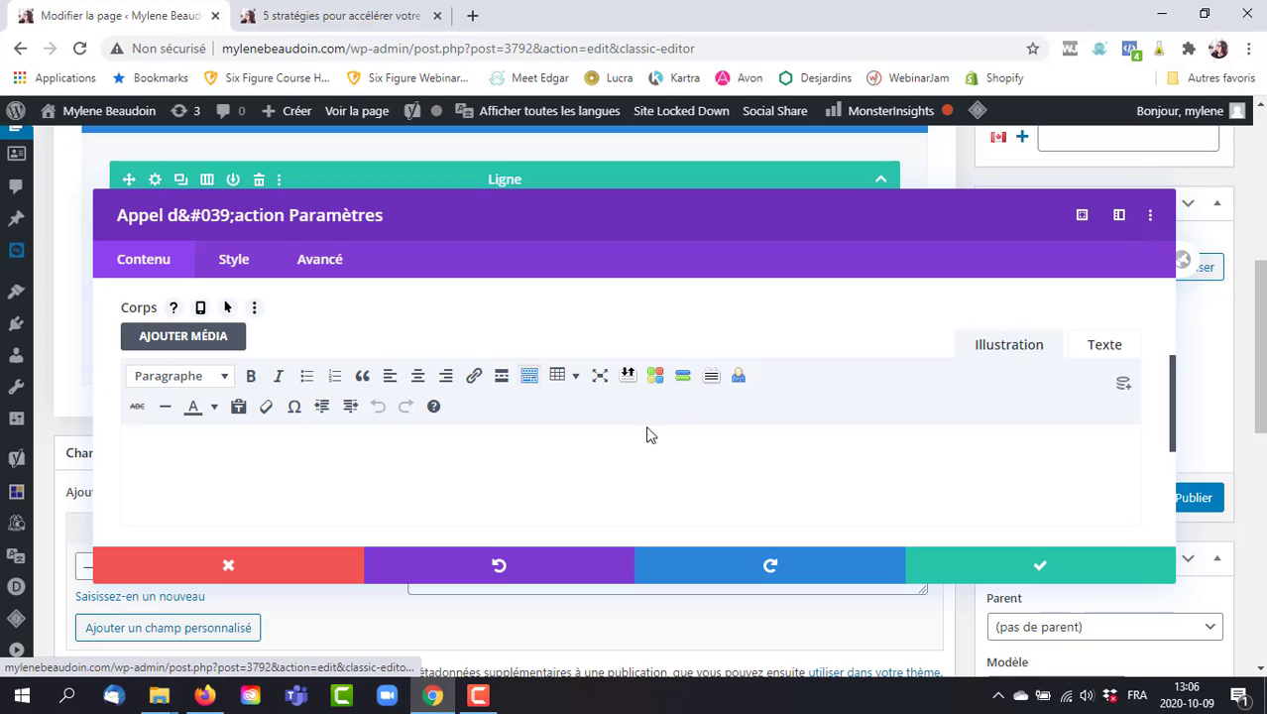
{"action": "left_click", "coordinate": [558, 461]}
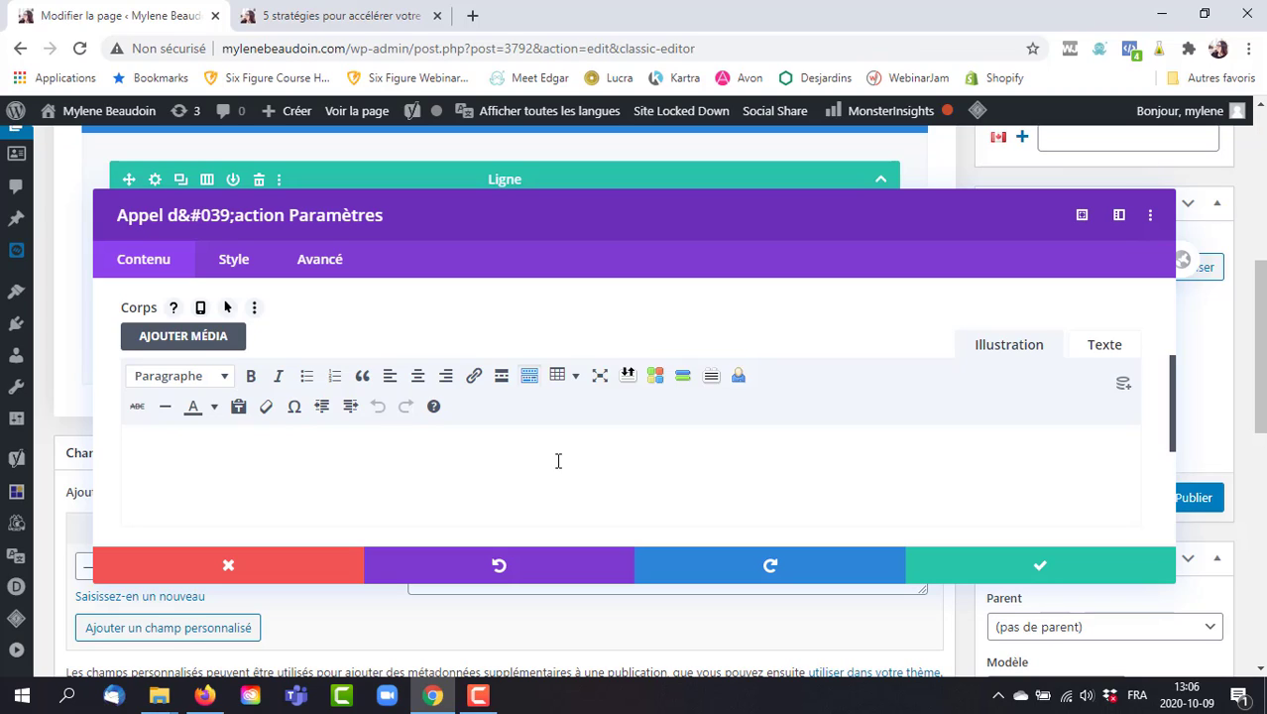
{"action": "type", "text": "Bonjour, Mon "}
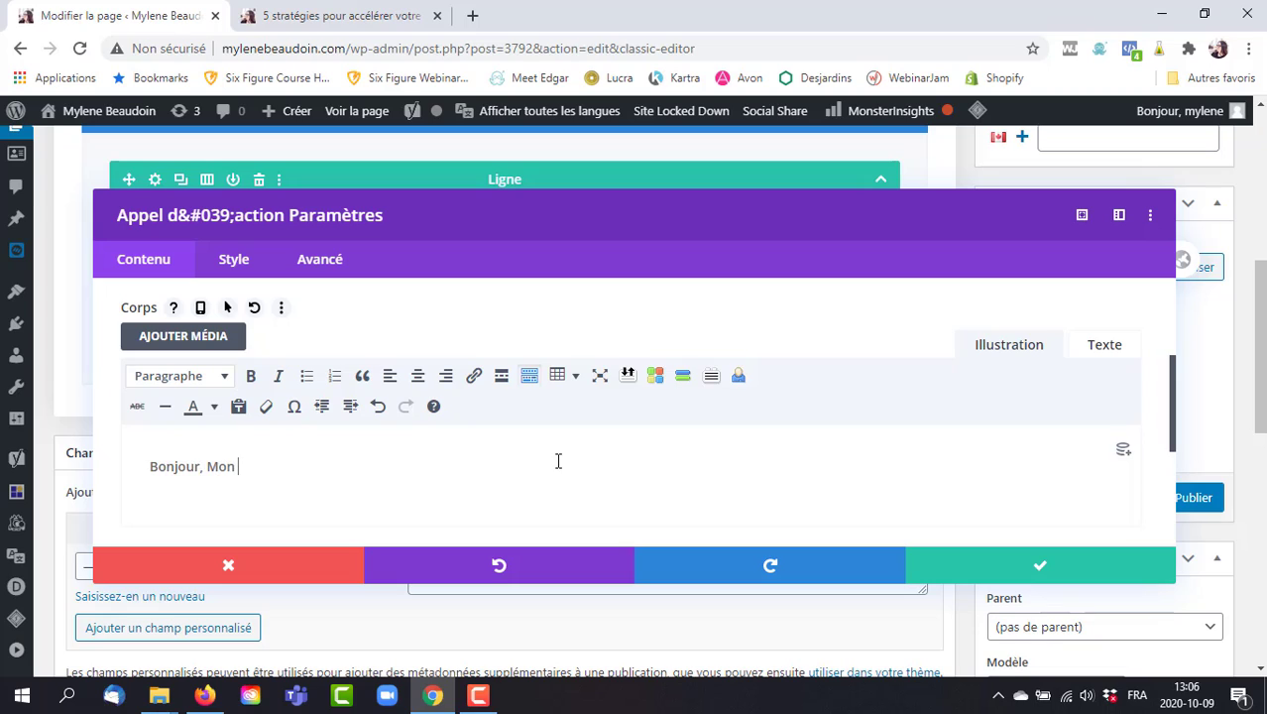
{"action": "type", "text": "nom est Mylène"}
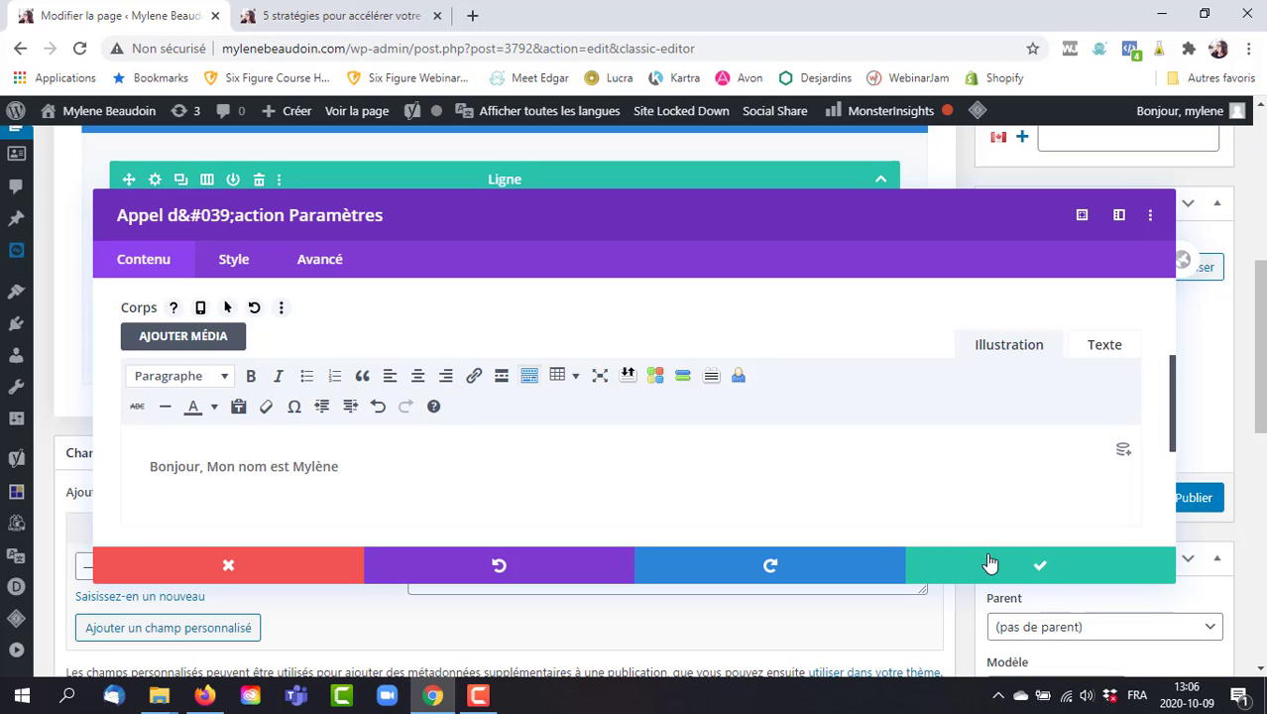
{"action": "left_click", "coordinate": [1040, 569]}
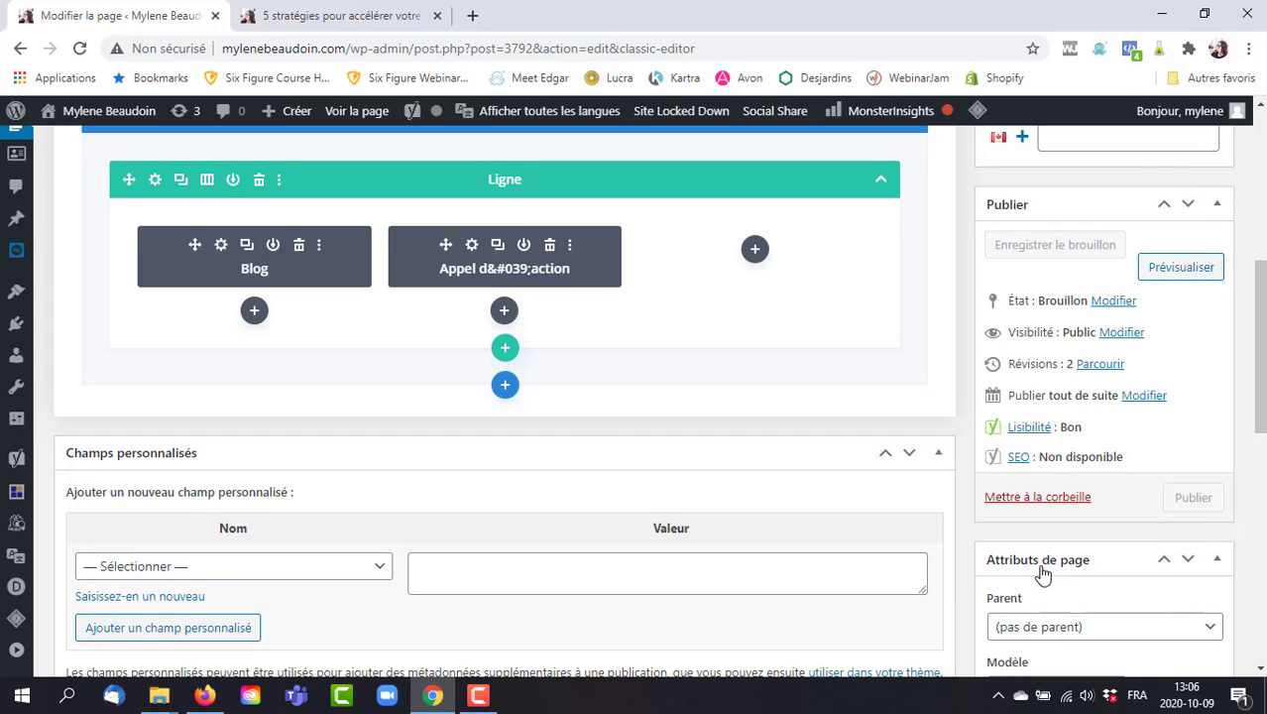
Insert a Témoignage module in the third column and close its settings unchanged.
{"action": "left_click", "coordinate": [754, 251]}
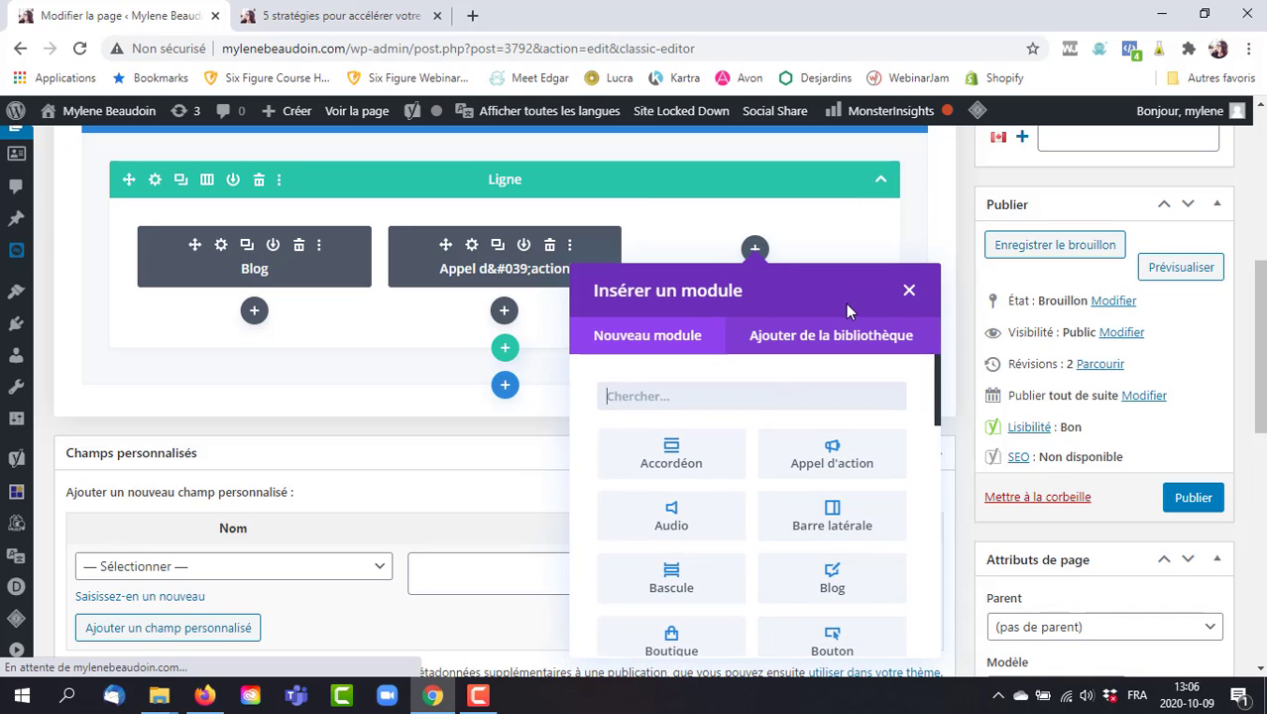
{"action": "left_click_drag", "start_coordinate": [1264, 269], "coordinate": [1262, 299]}
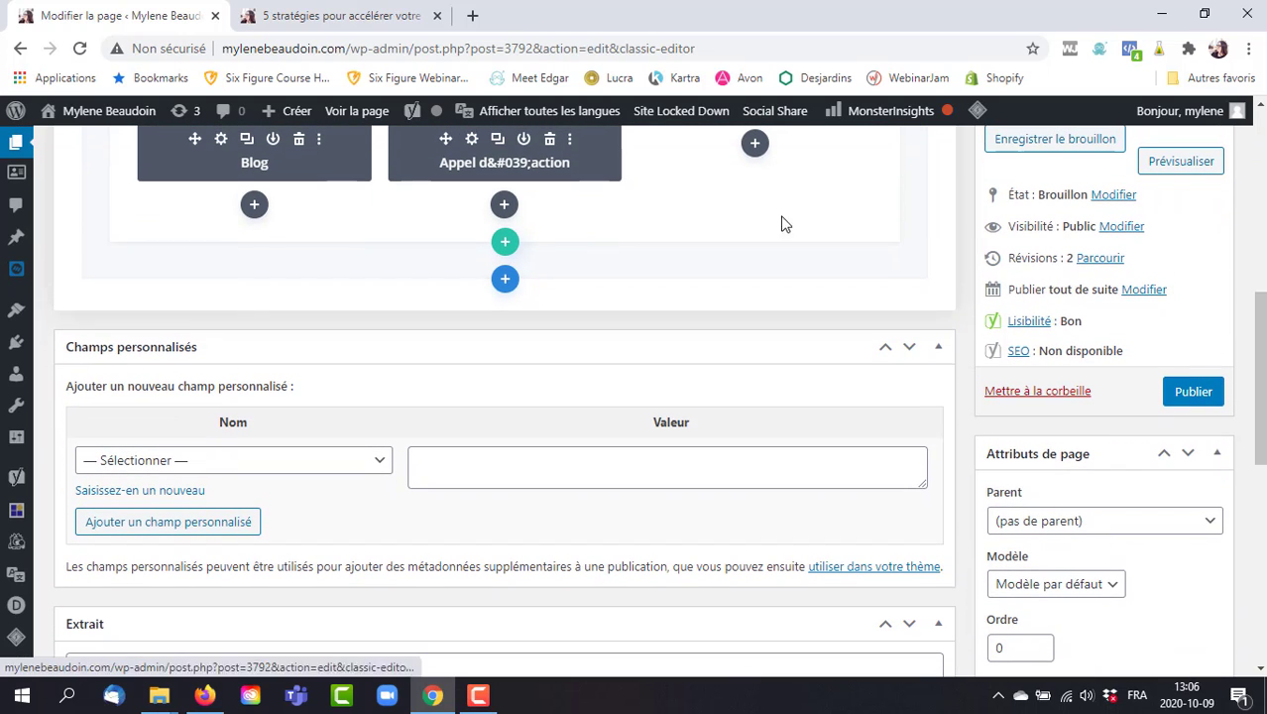
{"action": "left_click", "coordinate": [754, 142]}
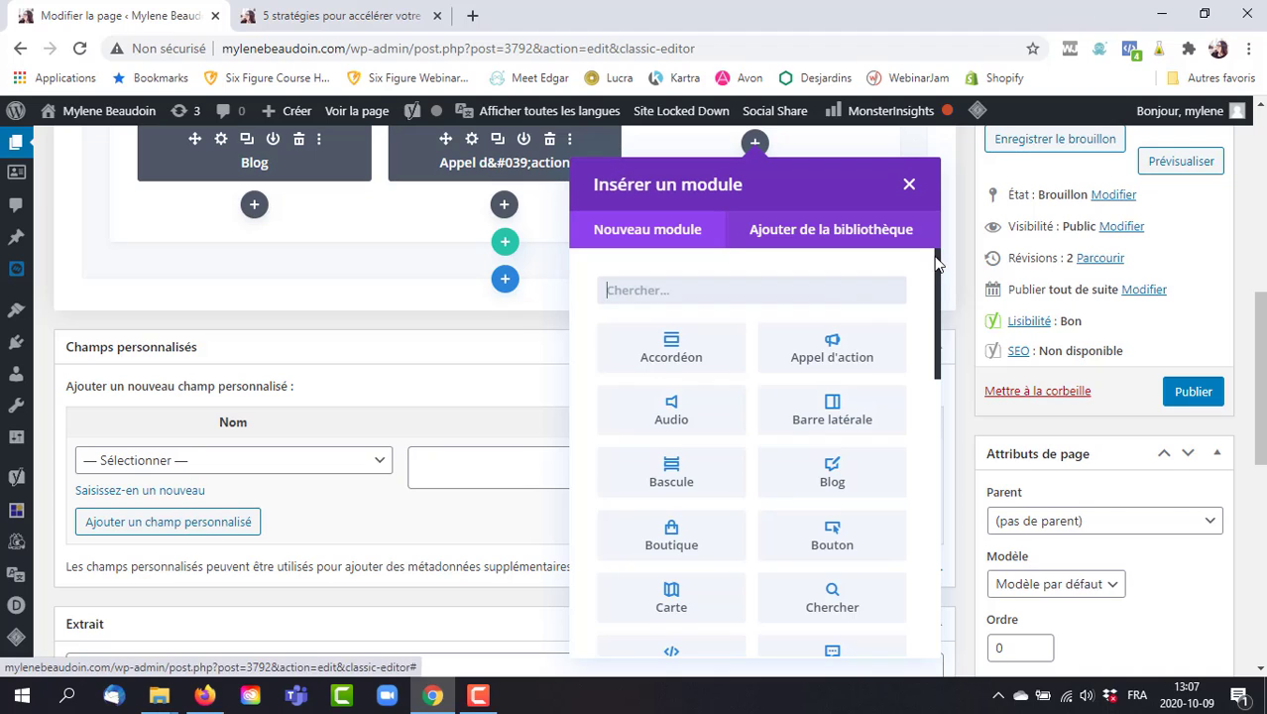
{"action": "left_click_drag", "start_coordinate": [937, 255], "coordinate": [917, 304]}
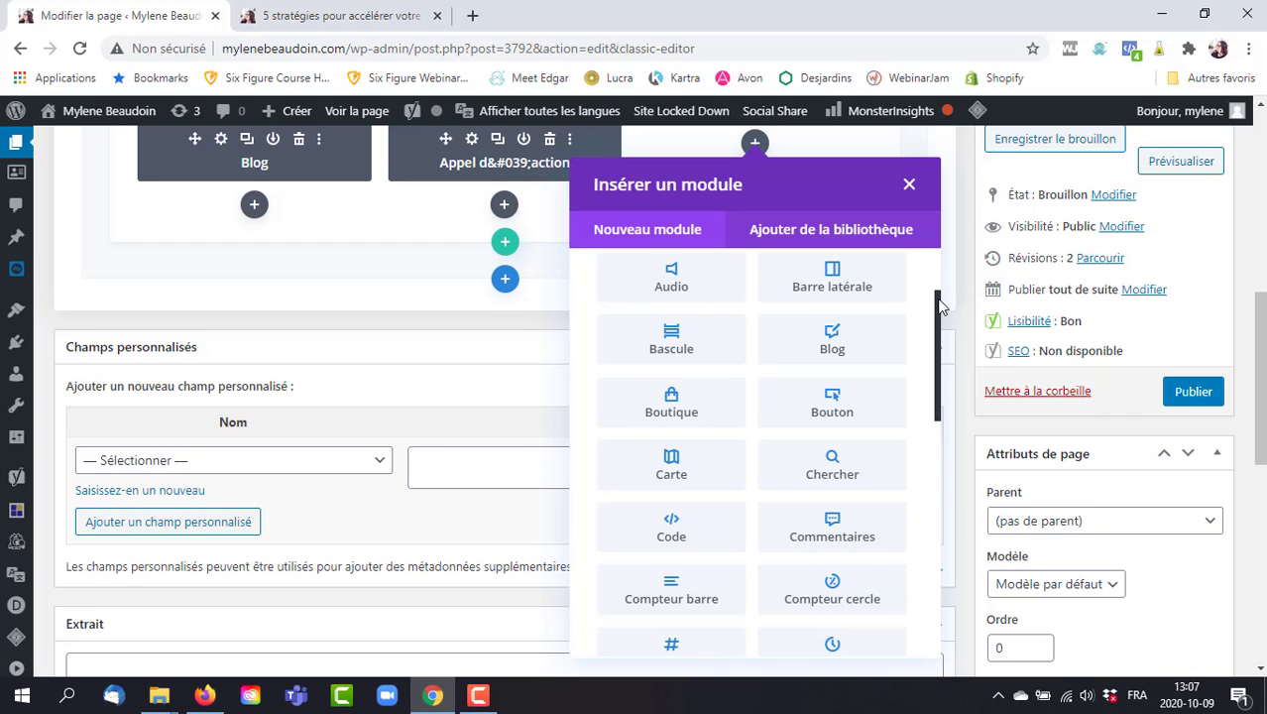
{"action": "left_click_drag", "start_coordinate": [940, 306], "coordinate": [932, 321]}
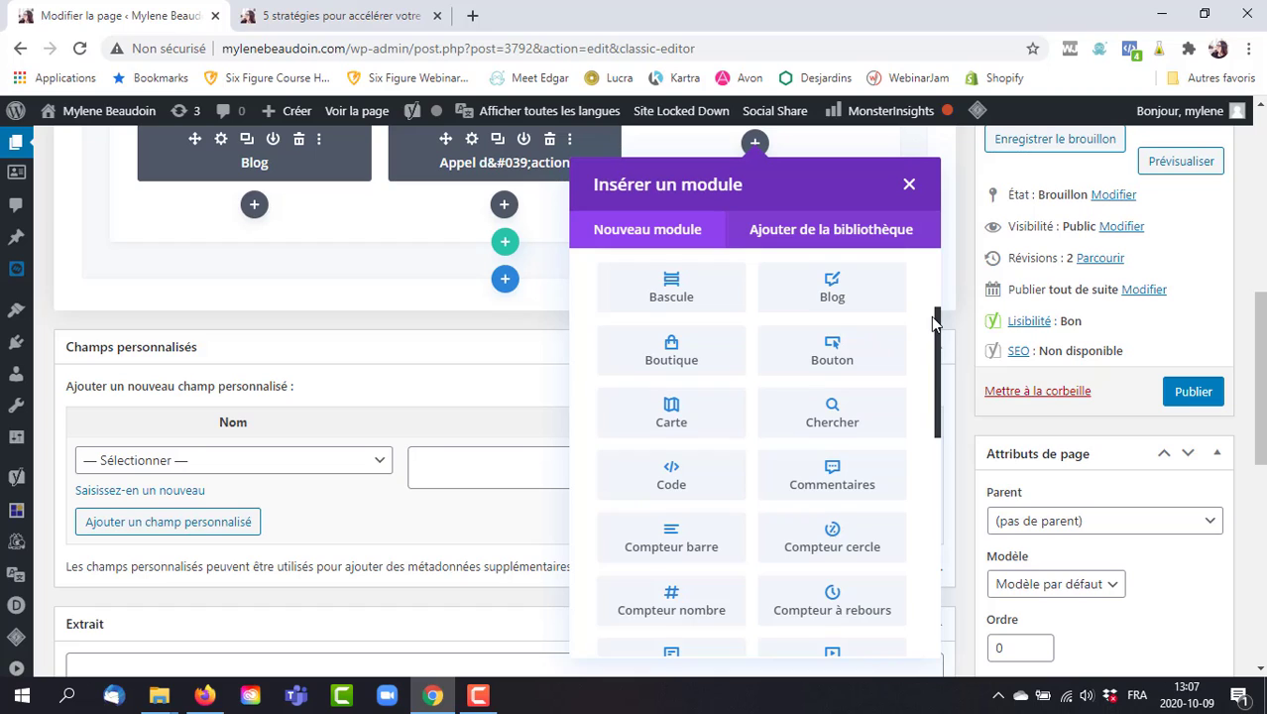
{"action": "left_click_drag", "start_coordinate": [930, 316], "coordinate": [930, 331]}
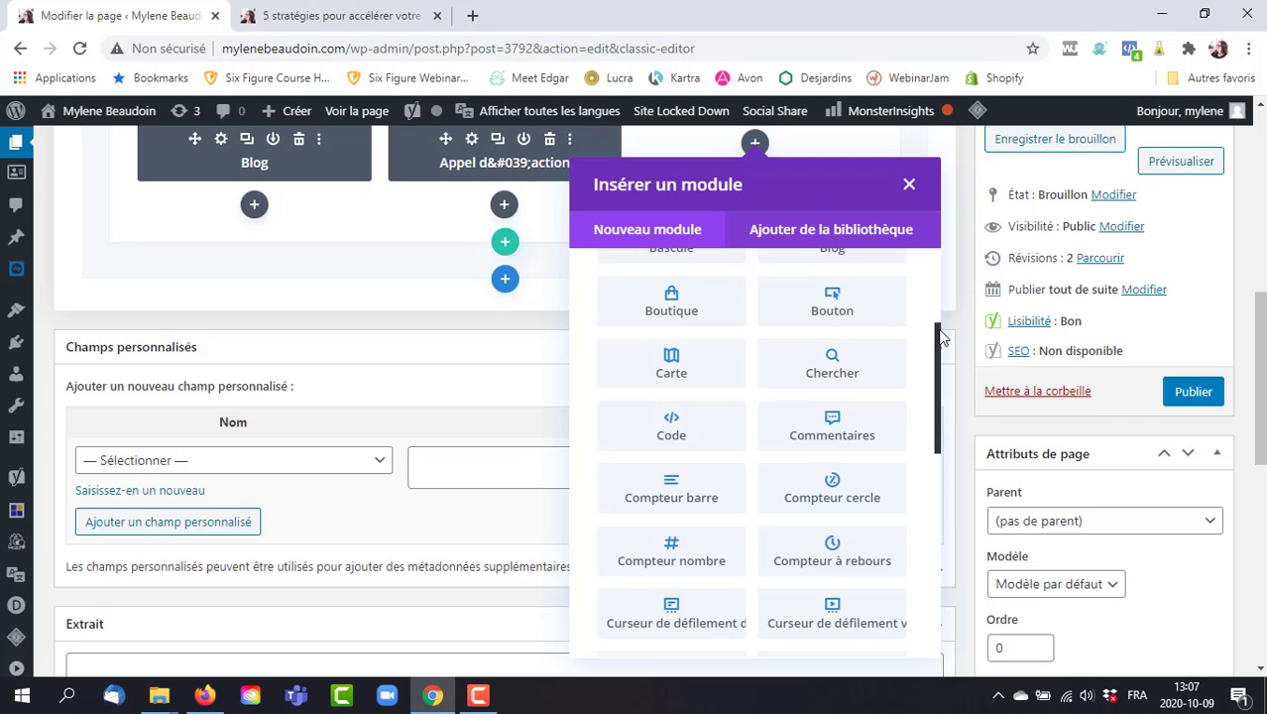
{"action": "left_click_drag", "start_coordinate": [940, 337], "coordinate": [937, 369]}
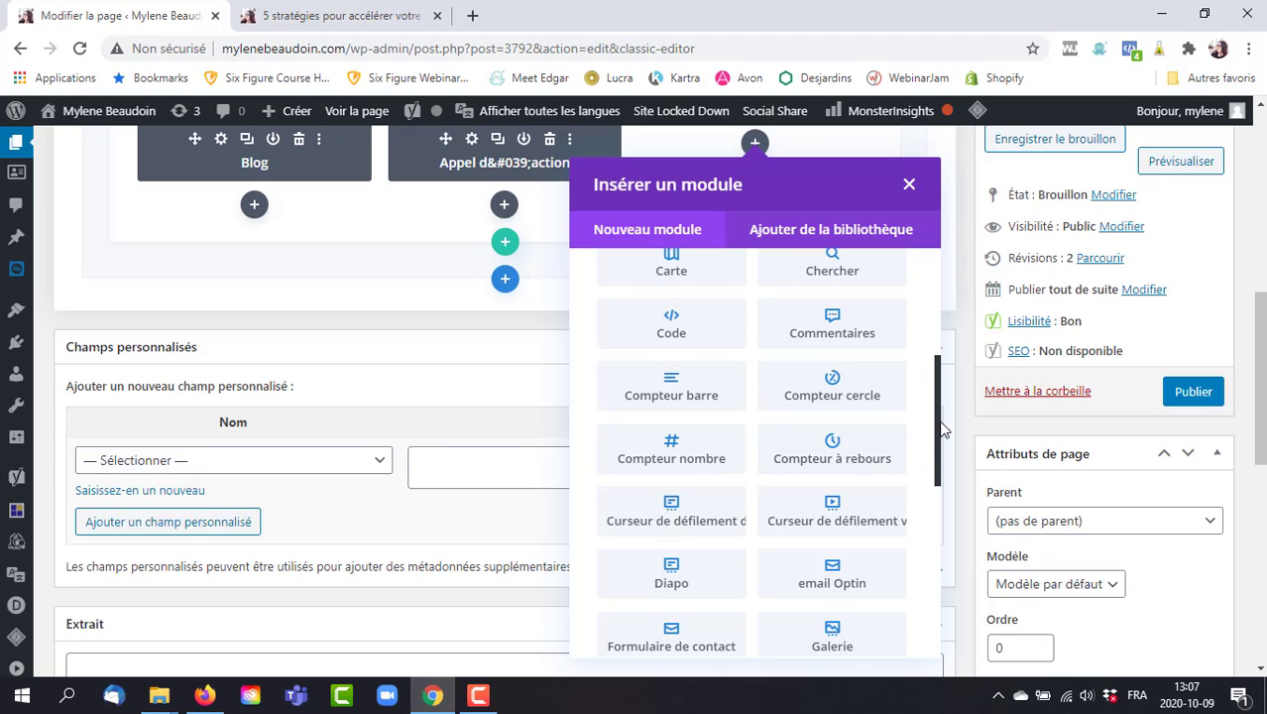
{"action": "left_click_drag", "start_coordinate": [938, 423], "coordinate": [939, 457]}
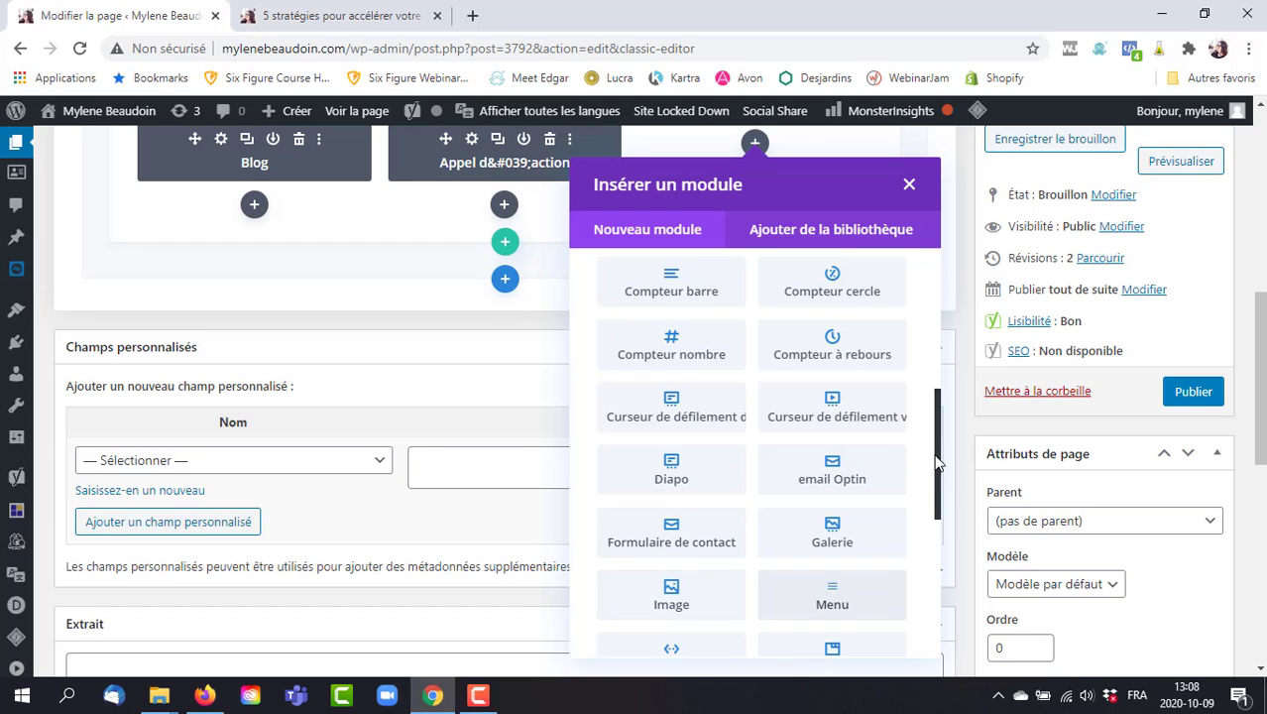
{"action": "left_click_drag", "start_coordinate": [937, 440], "coordinate": [940, 536]}
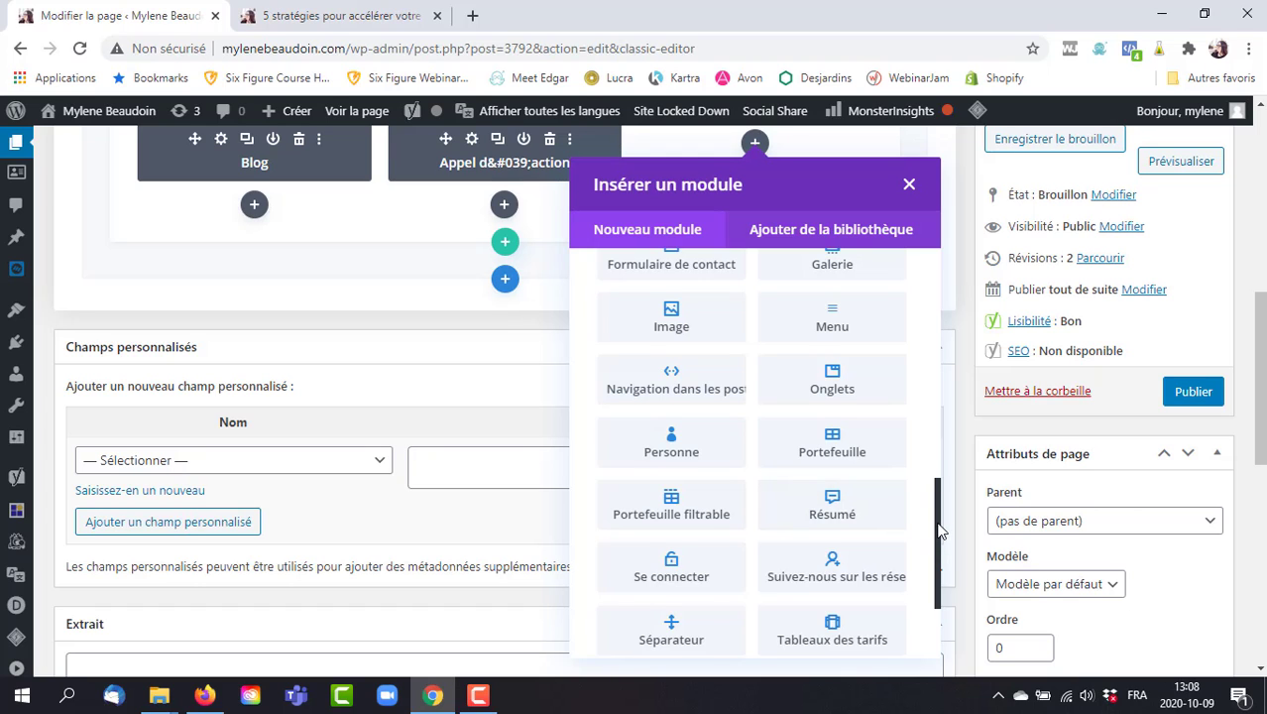
{"action": "left_click_drag", "start_coordinate": [940, 532], "coordinate": [939, 580]}
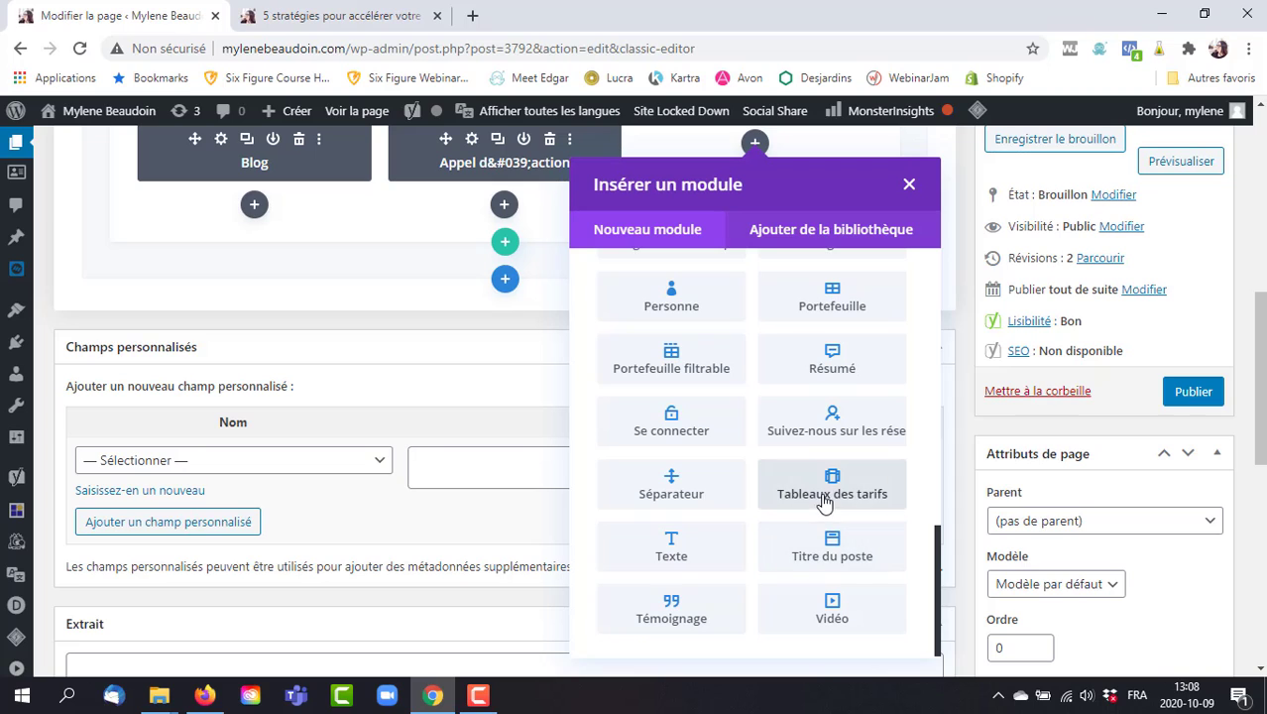
{"action": "left_click", "coordinate": [681, 613]}
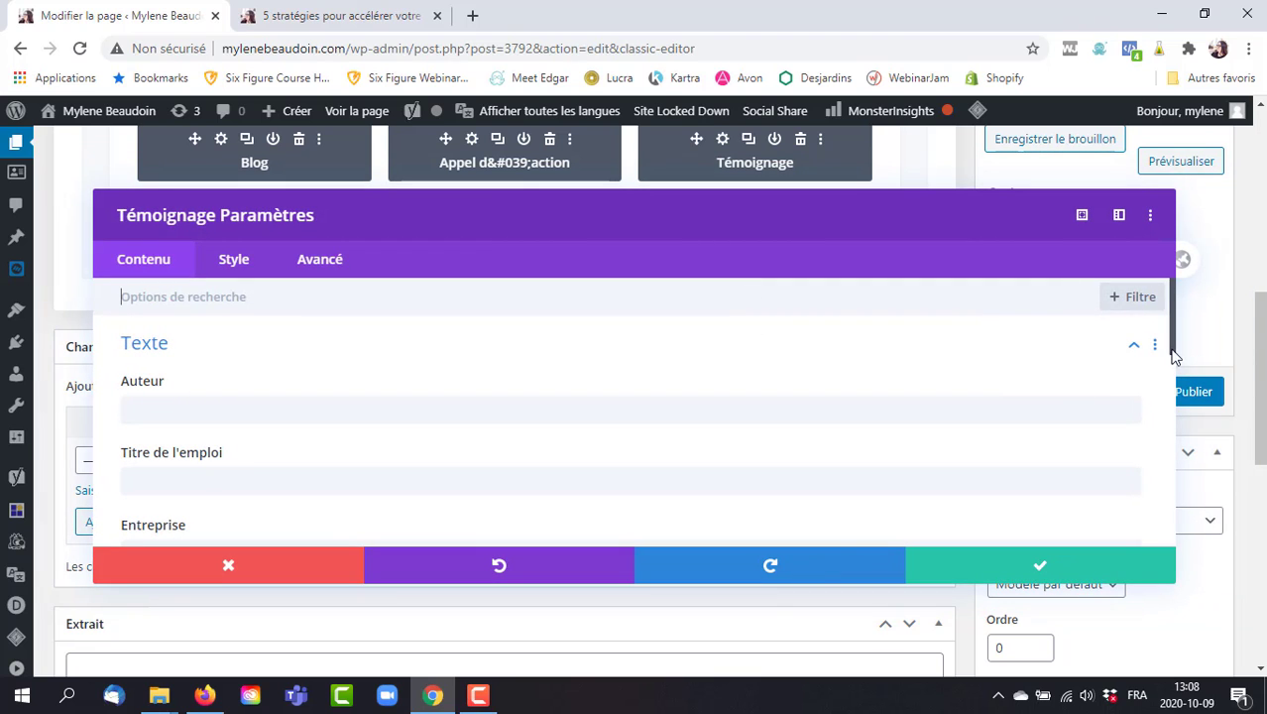
{"action": "left_click_drag", "start_coordinate": [1177, 315], "coordinate": [1209, 298]}
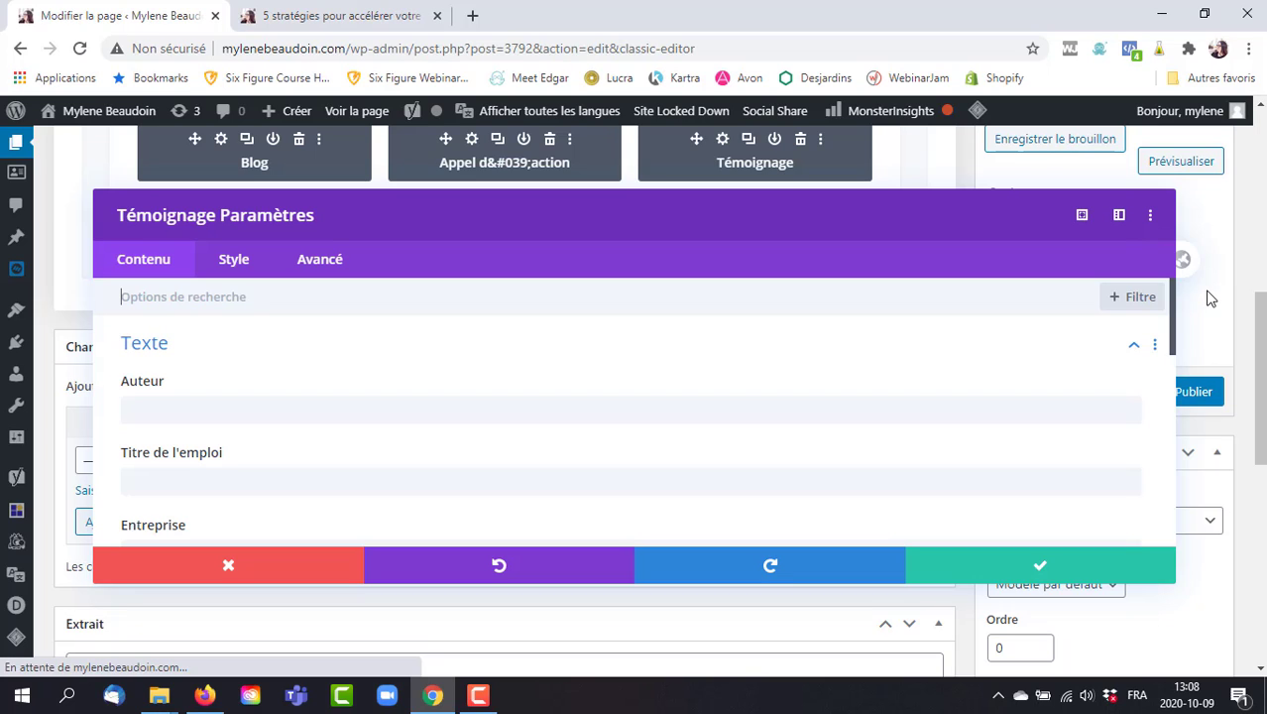
{"action": "left_click", "coordinate": [229, 566]}
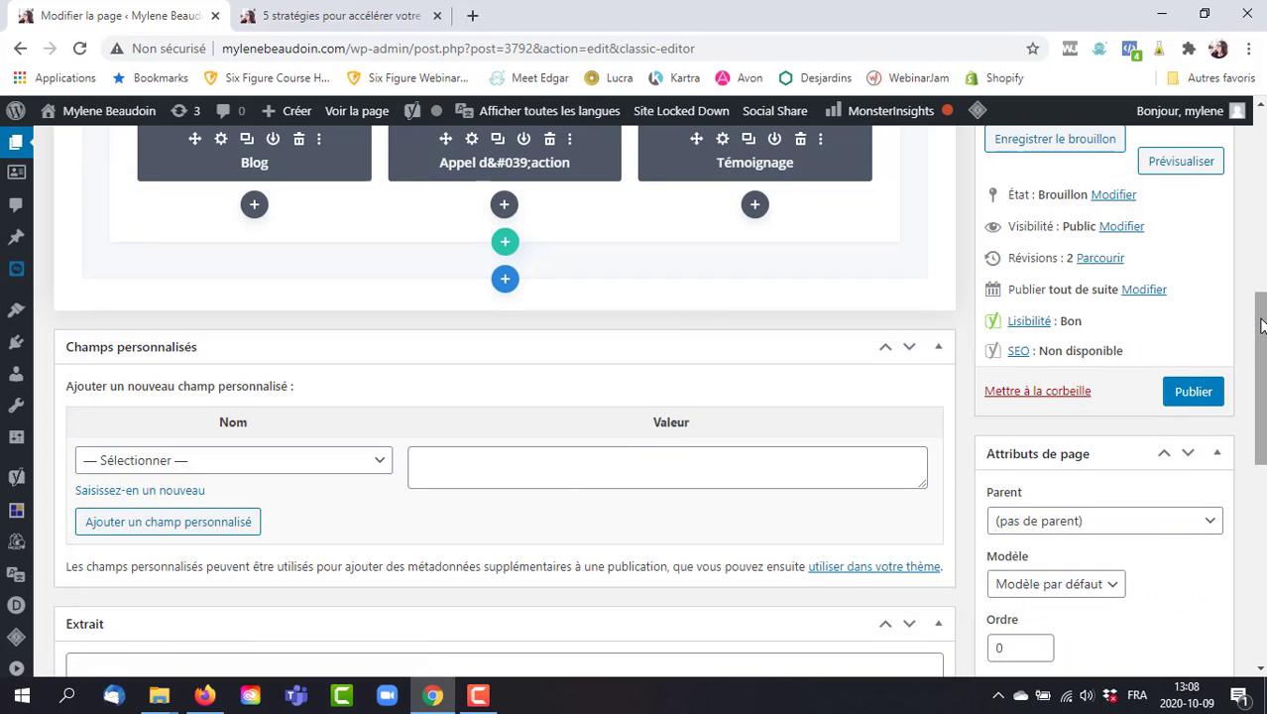
{"action": "left_click_drag", "start_coordinate": [1262, 327], "coordinate": [1259, 399]}
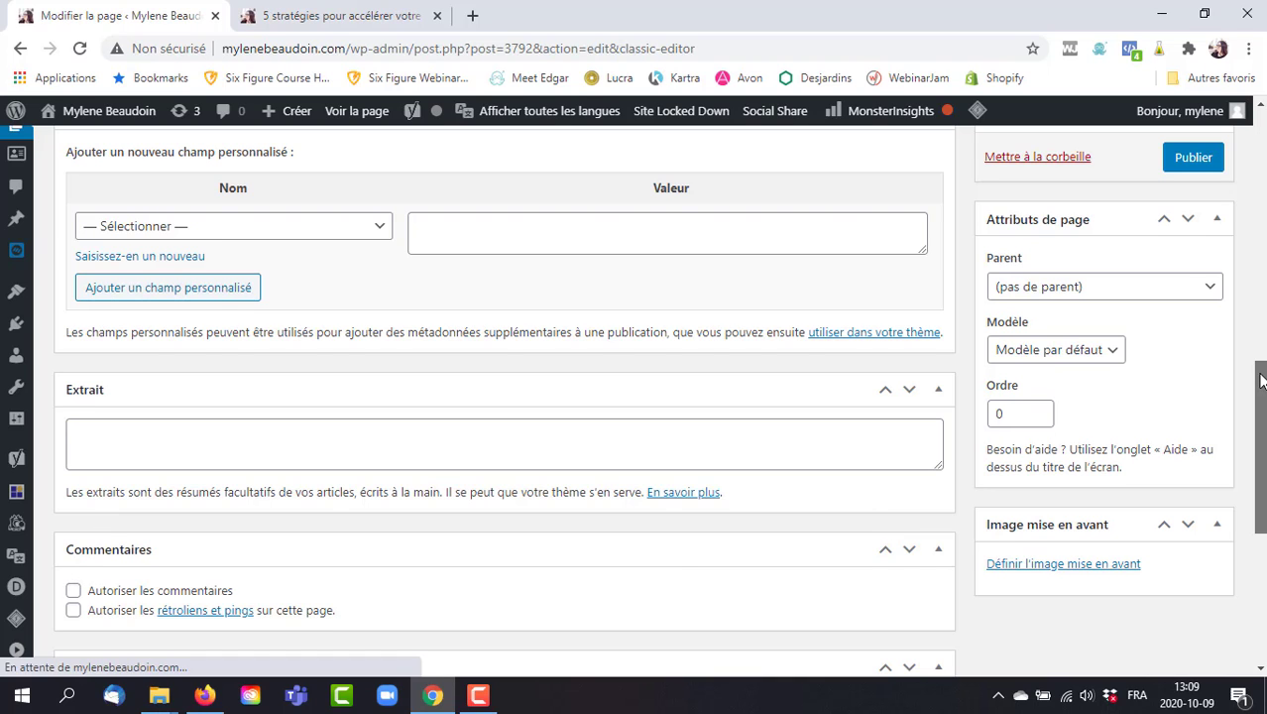
{"action": "left_click_drag", "start_coordinate": [1259, 359], "coordinate": [1259, 523]}
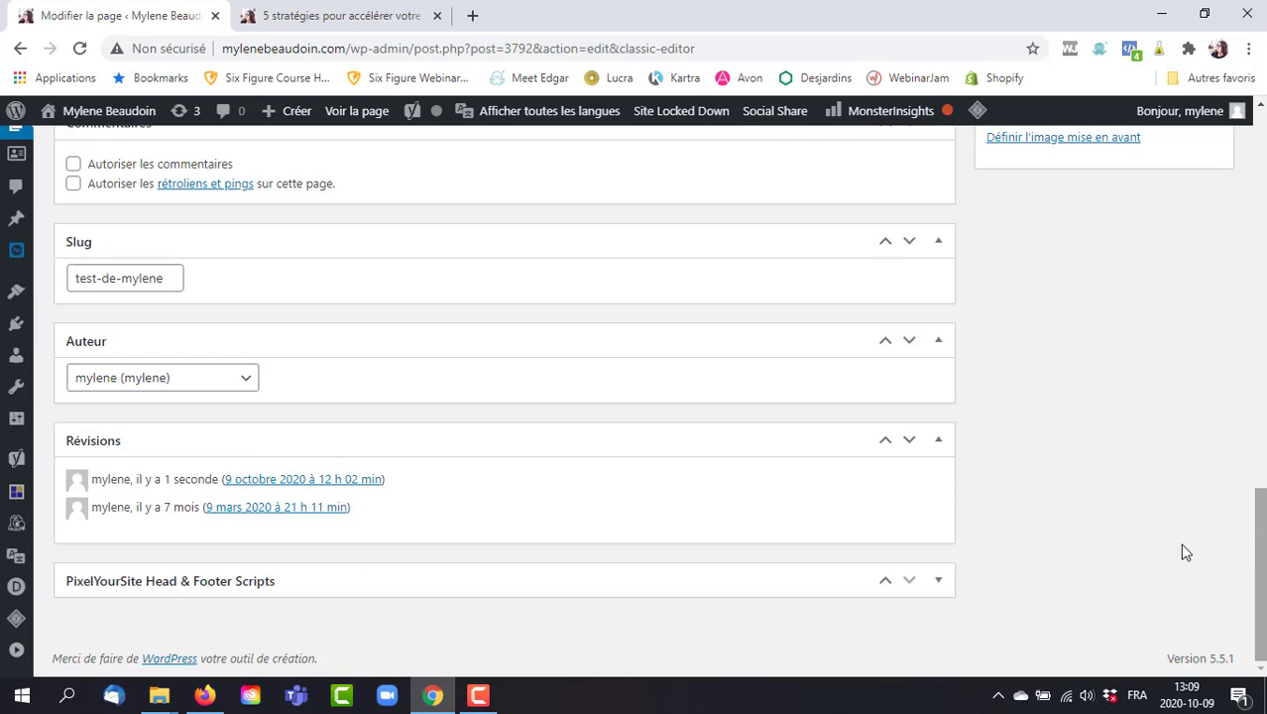
{"action": "left_click", "coordinate": [423, 579]}
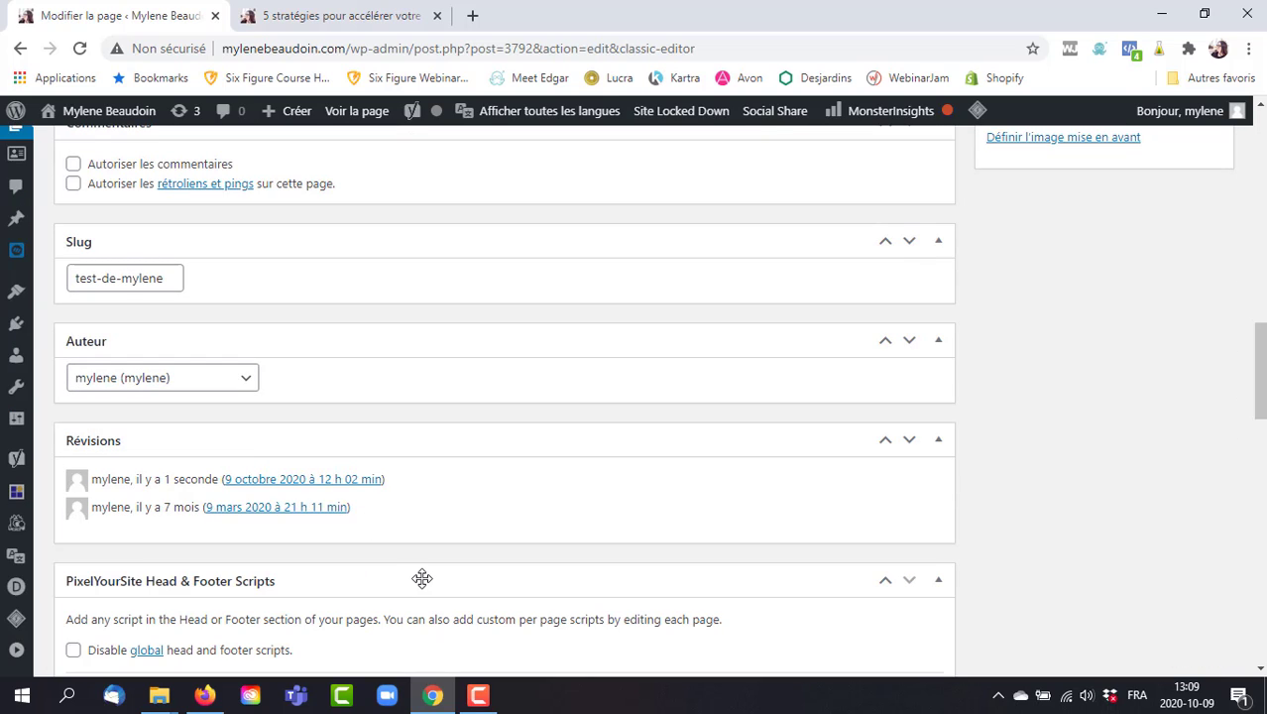
{"action": "left_click", "coordinate": [422, 579]}
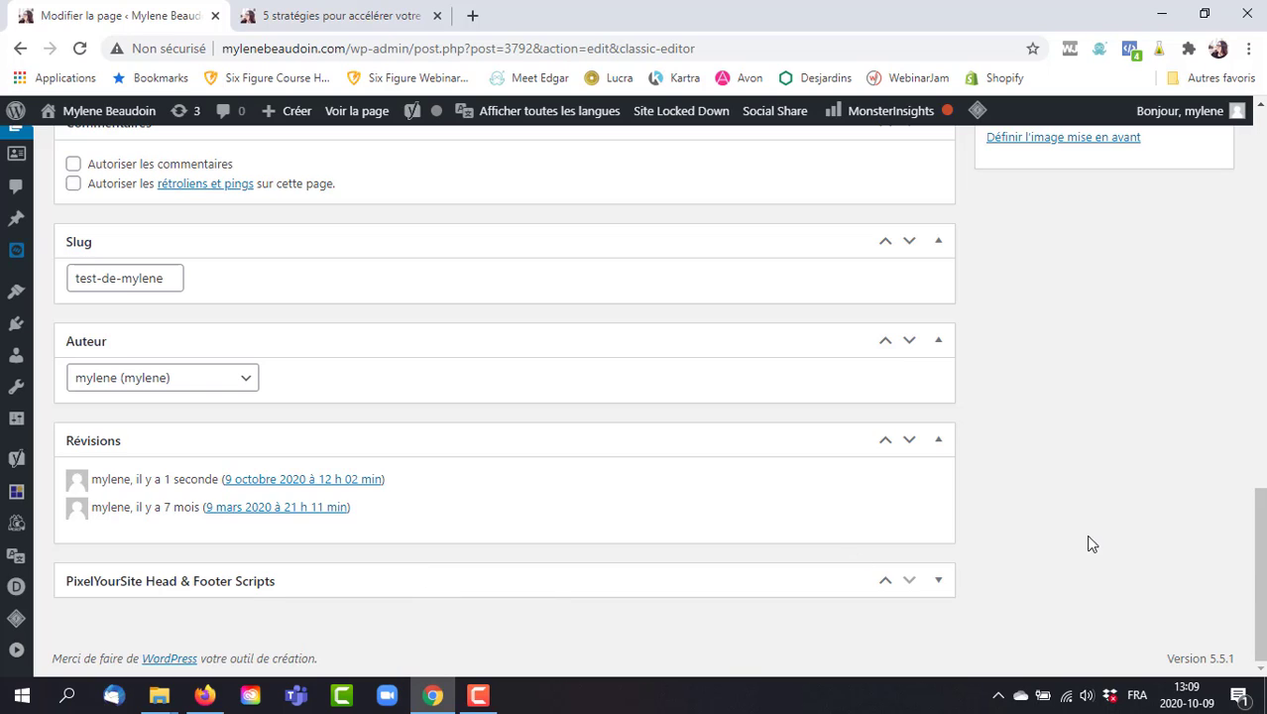
{"action": "mouse_move", "coordinate": [8, 394]}
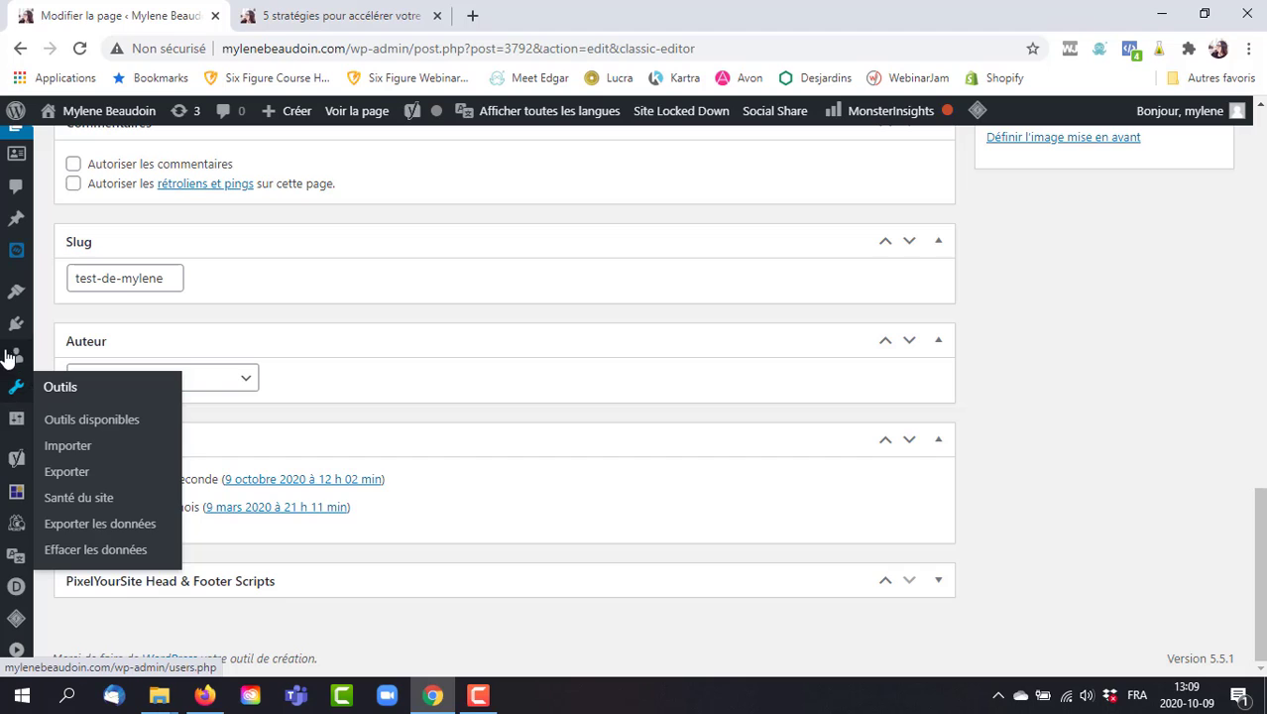
{"action": "mouse_move", "coordinate": [16, 291]}
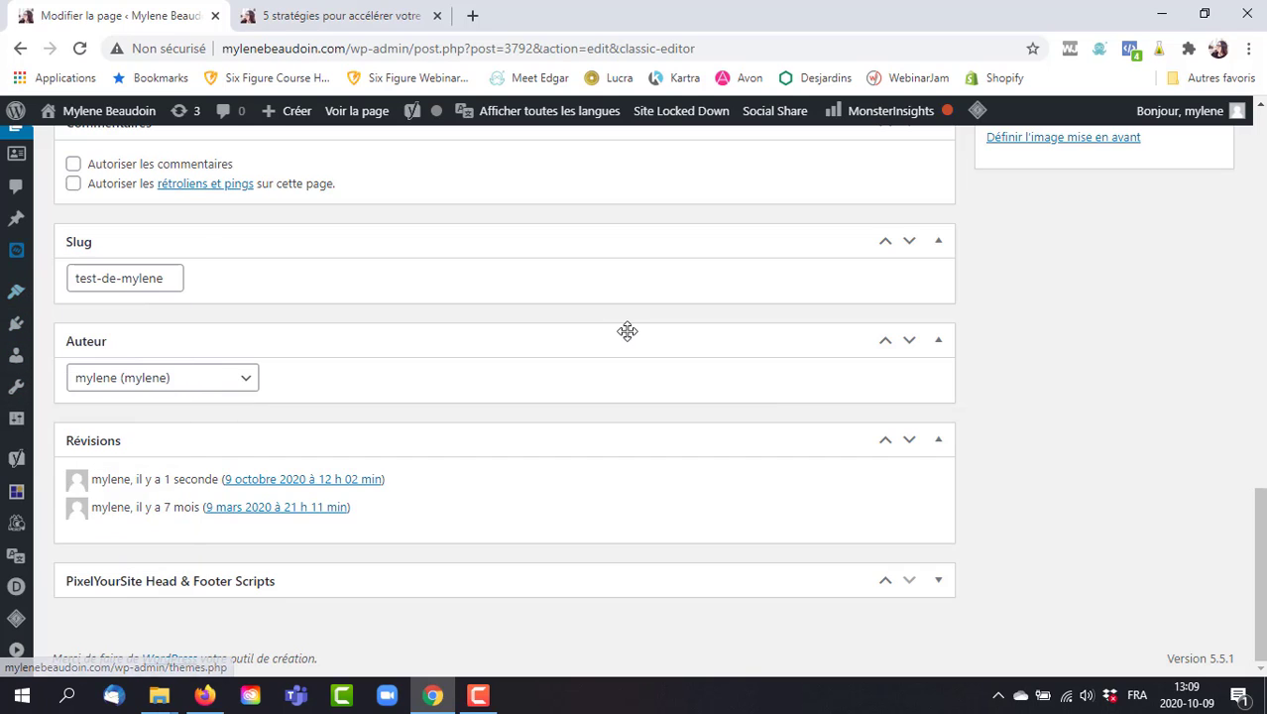
{"action": "scroll", "coordinate": [1261, 549], "scroll_direction": "up", "scroll_amount": 1}
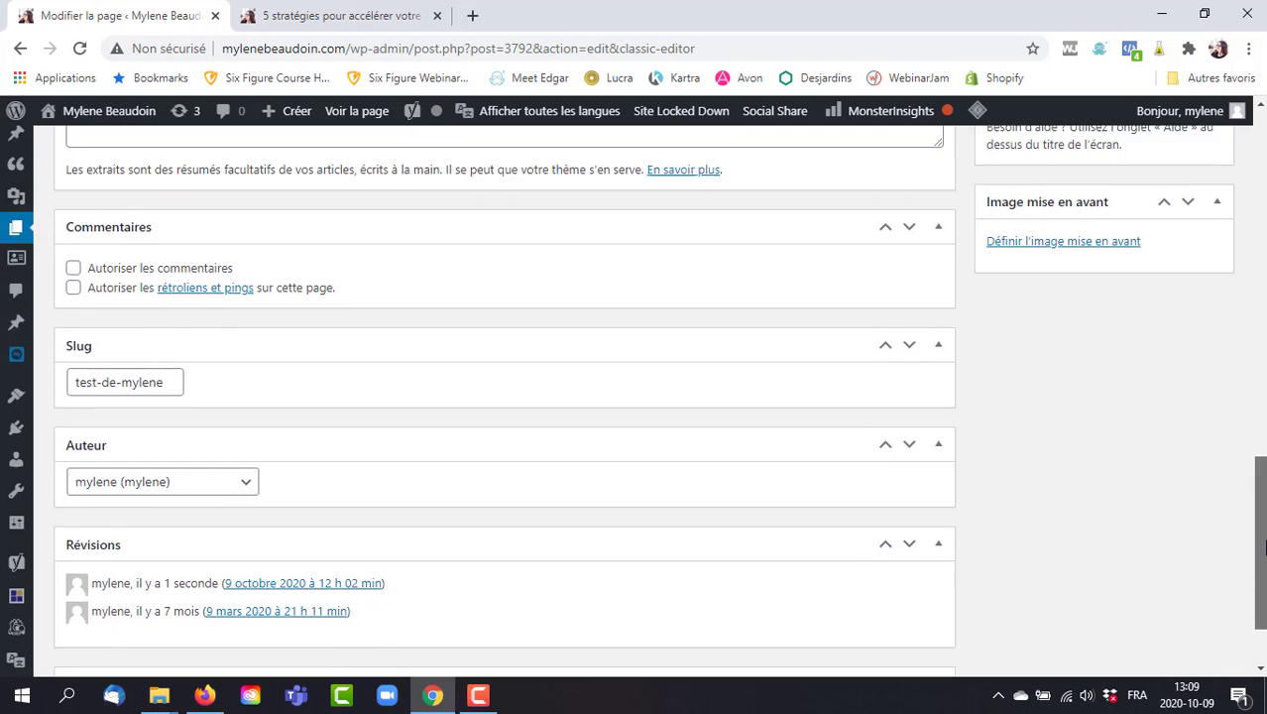
{"action": "left_click_drag", "start_coordinate": [1261, 548], "coordinate": [1261, 217]}
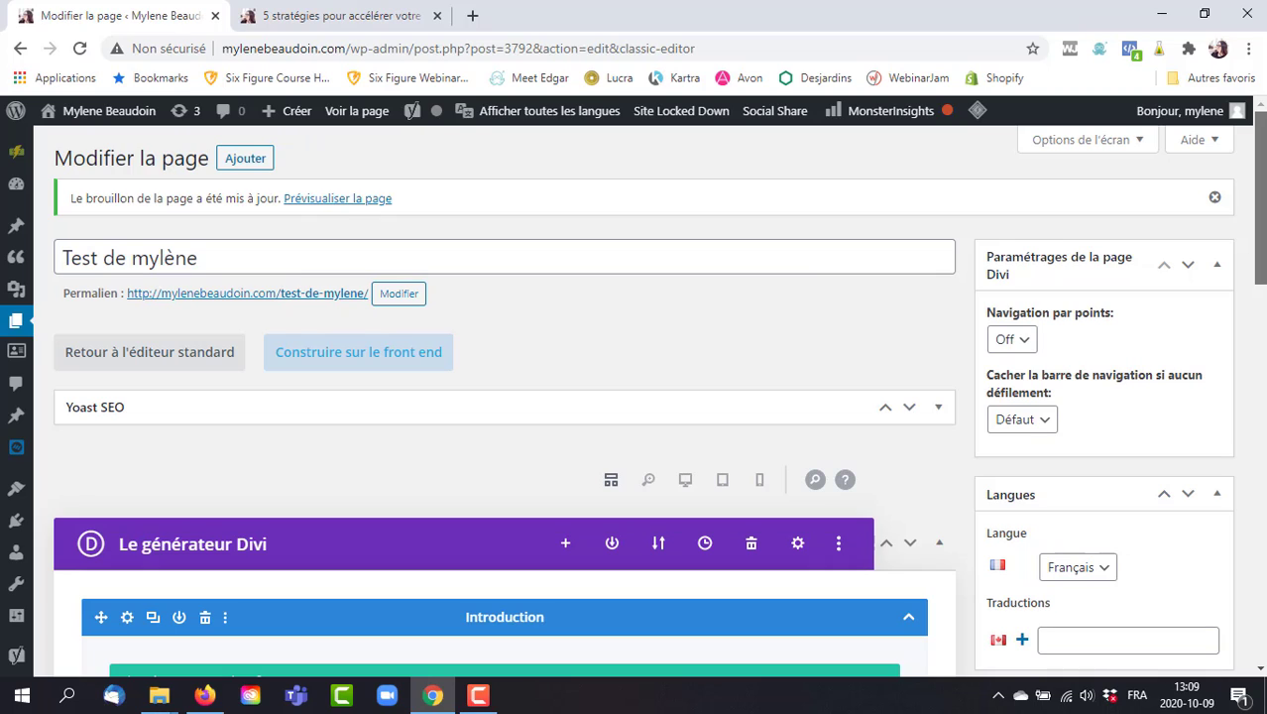